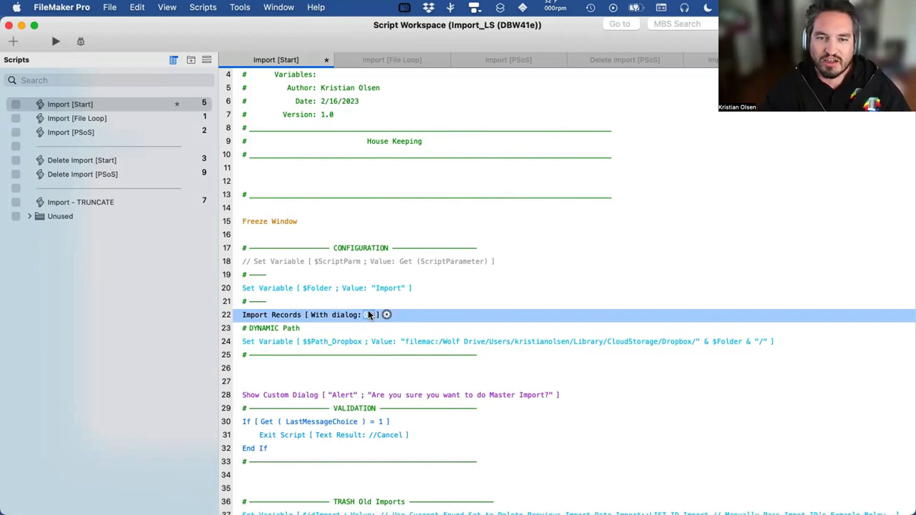
Look up the full path of States.csv through the Import Records step's file data source, highlight its folder portion, and cancel
click(388, 315)
click(417, 341)
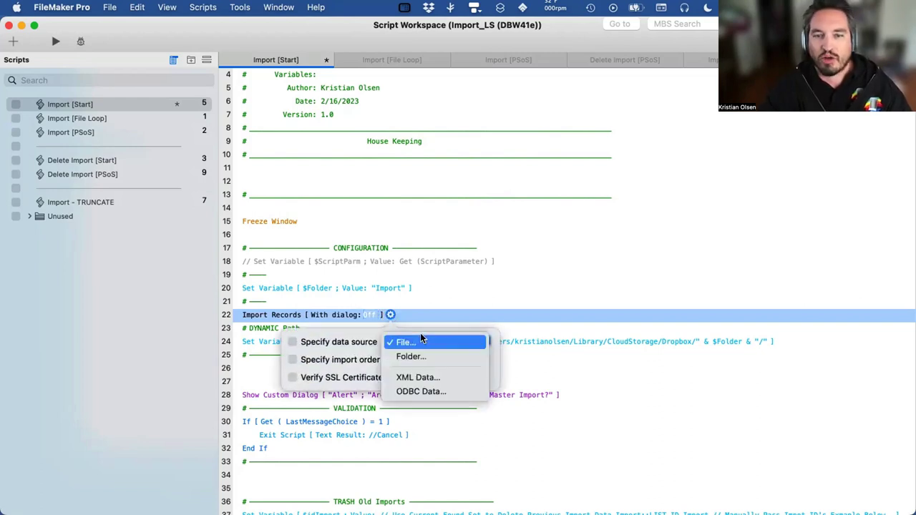
click(422, 341)
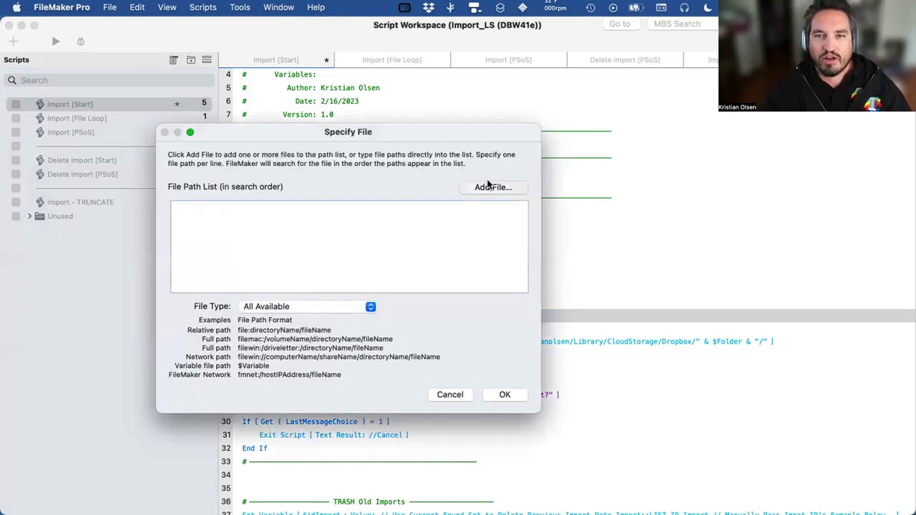
click(493, 187)
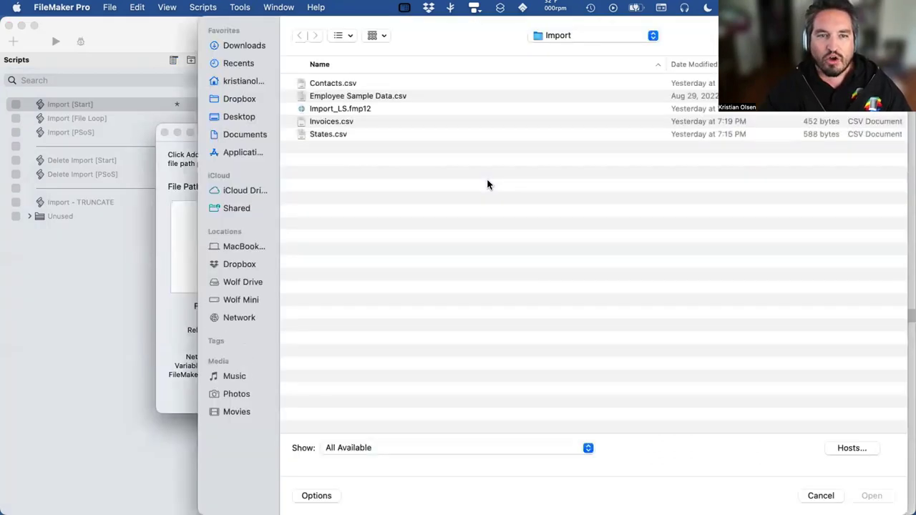
click(336, 134)
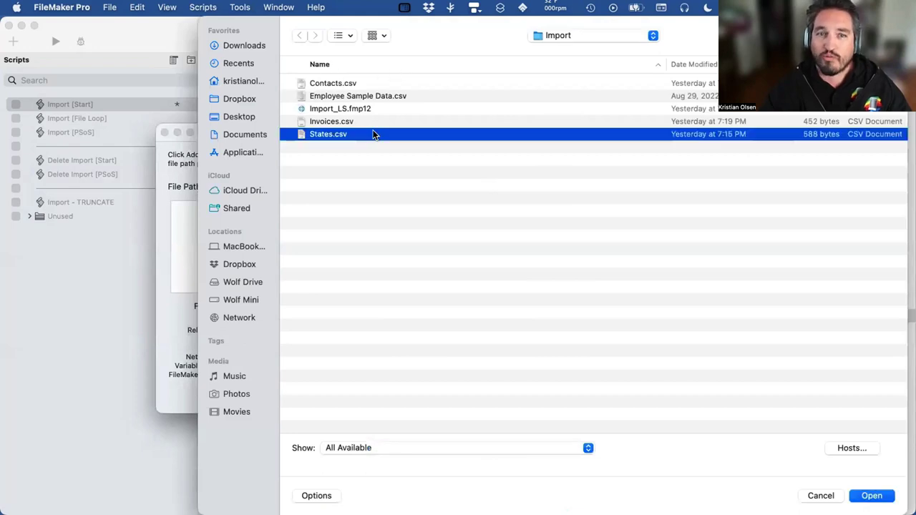
click(872, 496)
click(362, 221)
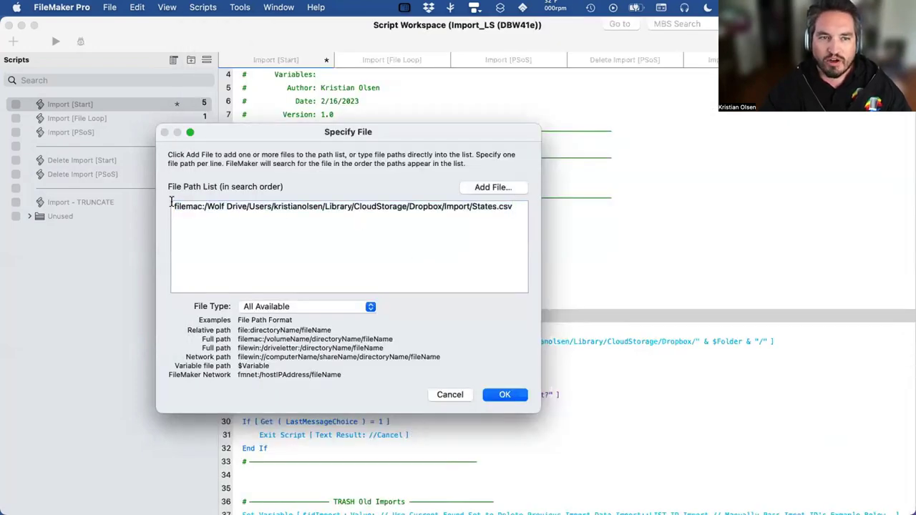
drag(174, 207, 472, 206)
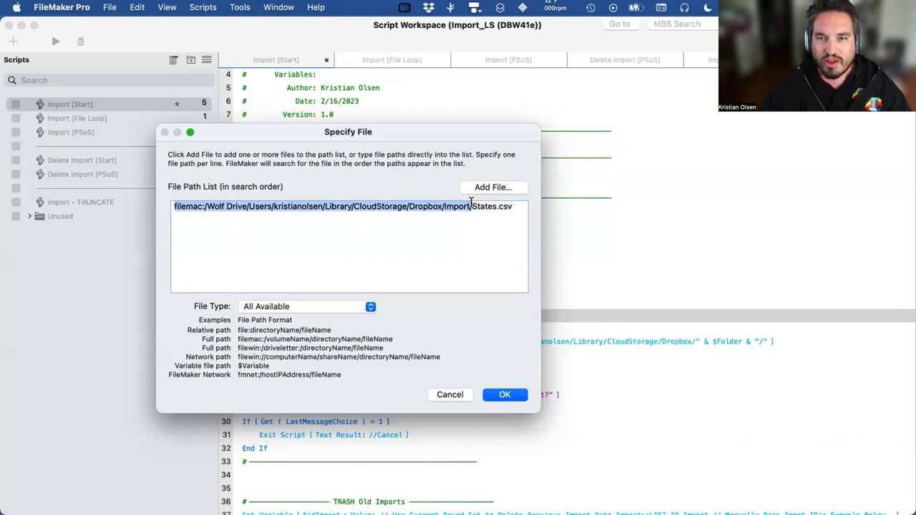
click(455, 394)
Delete the temporary Import Records step above the DYNAMIC Path comment in the Import [Start] script
click(245, 313)
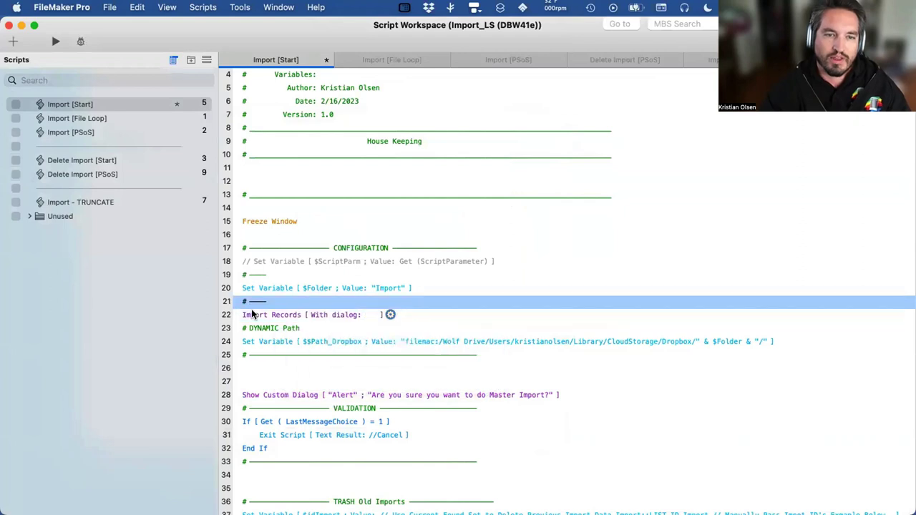
key(Delete)
Inspect the $$Path_Dropbox variable's value, highlight its quoted Dropbox base path, and close the options without changes
double_click(262, 327)
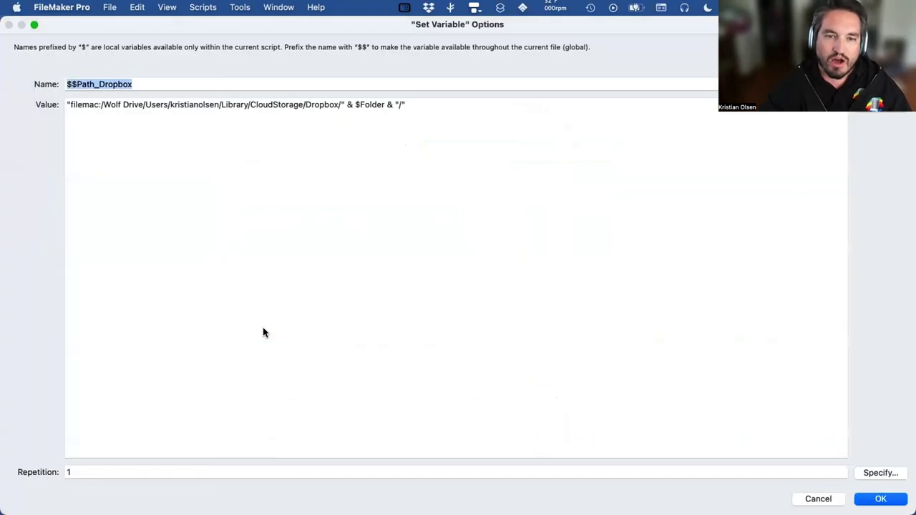
click(352, 97)
drag(344, 105, 54, 100)
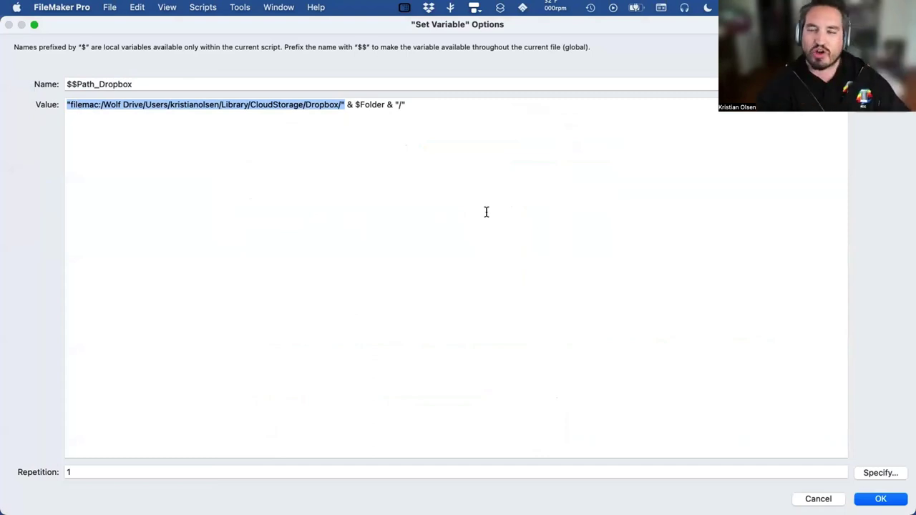
click(832, 499)
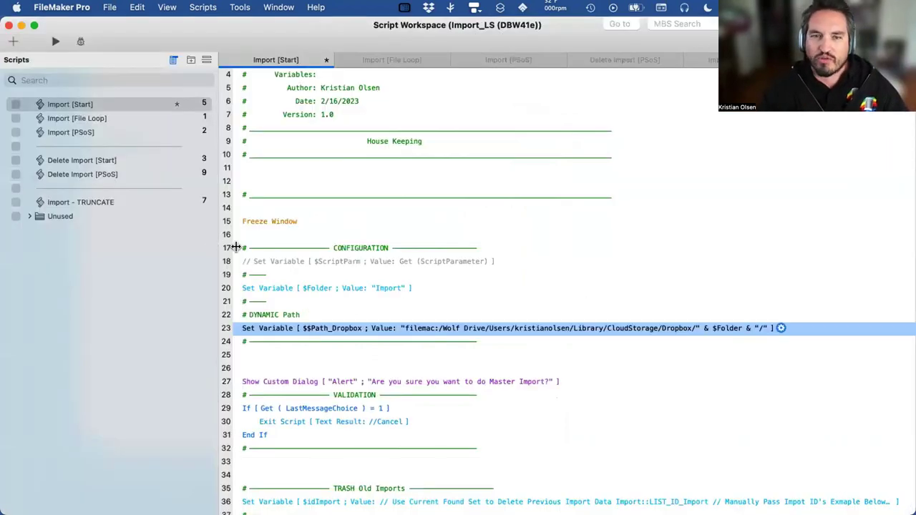
Review how the $Folder and $$Path_Dropbox variables are set and look through the rest of the Import [Start] script
click(393, 289)
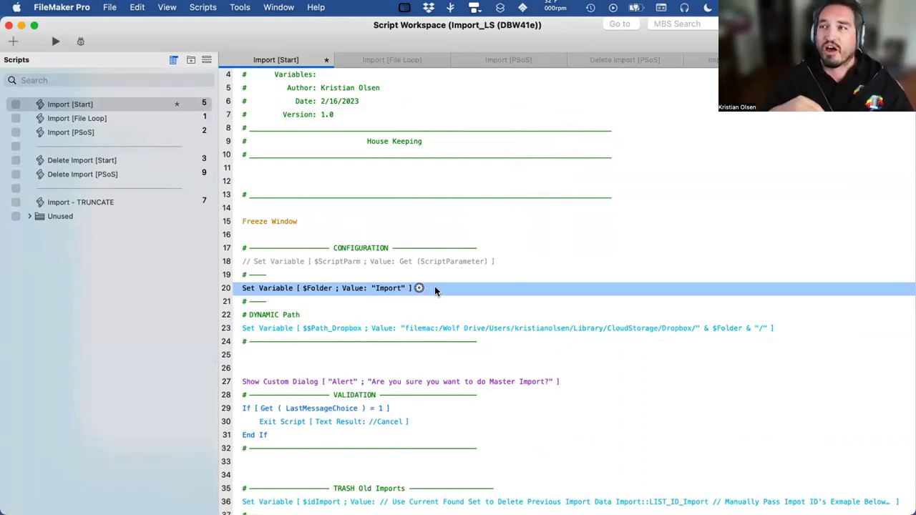
scroll(434, 286, down, 1)
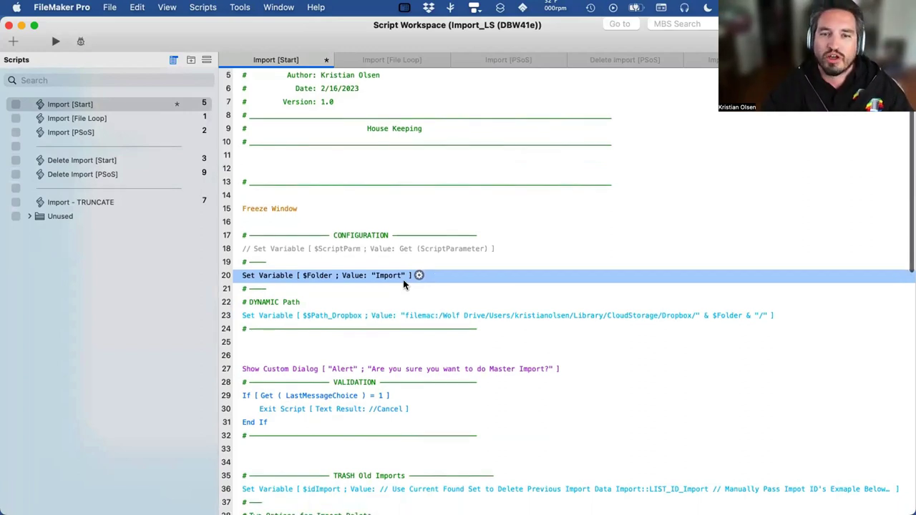
click(520, 317)
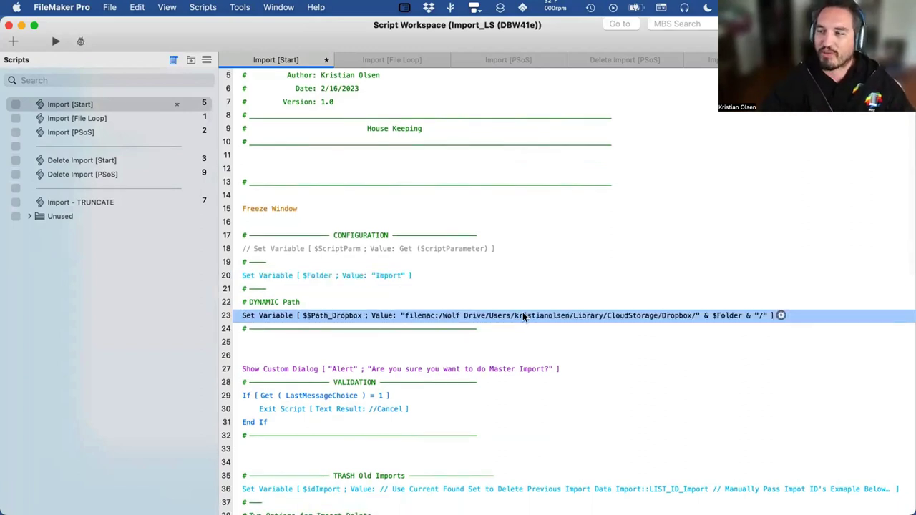
click(486, 276)
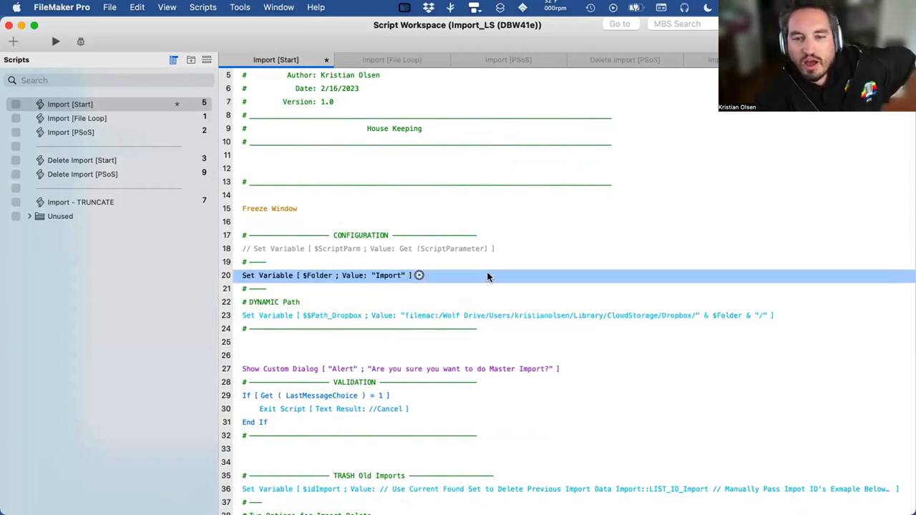
scroll(487, 277, down, 5)
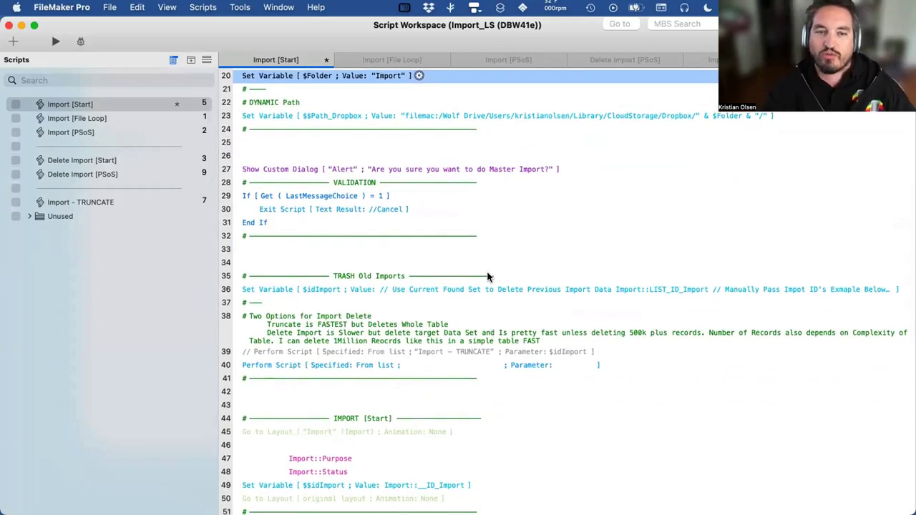
scroll(487, 277, up, 3)
scroll(487, 277, down, 12)
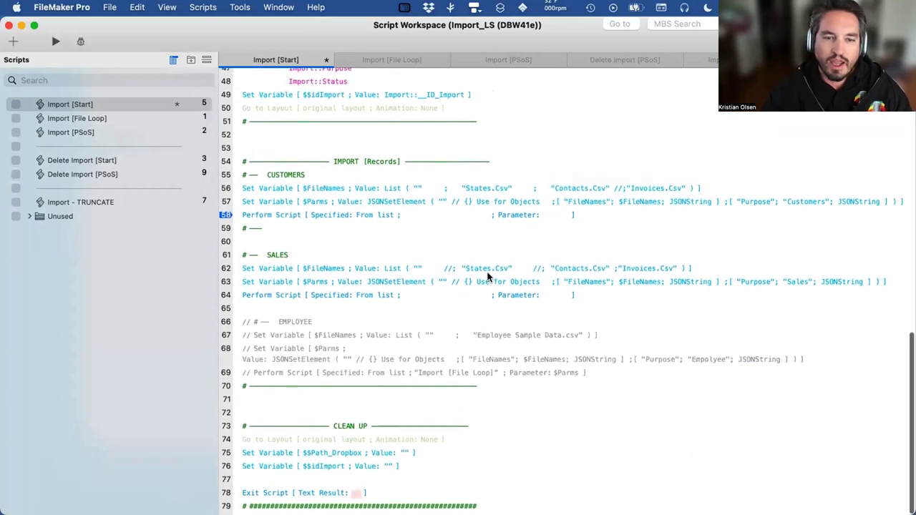
scroll(487, 277, up, 3)
scroll(486, 276, up, 10)
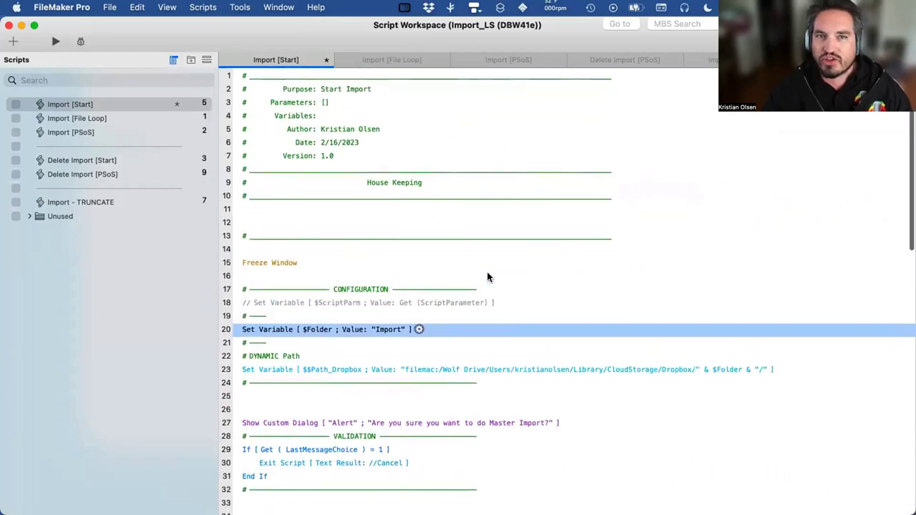
Save the Import [Start] script and close the Script Workspace
click(602, 250)
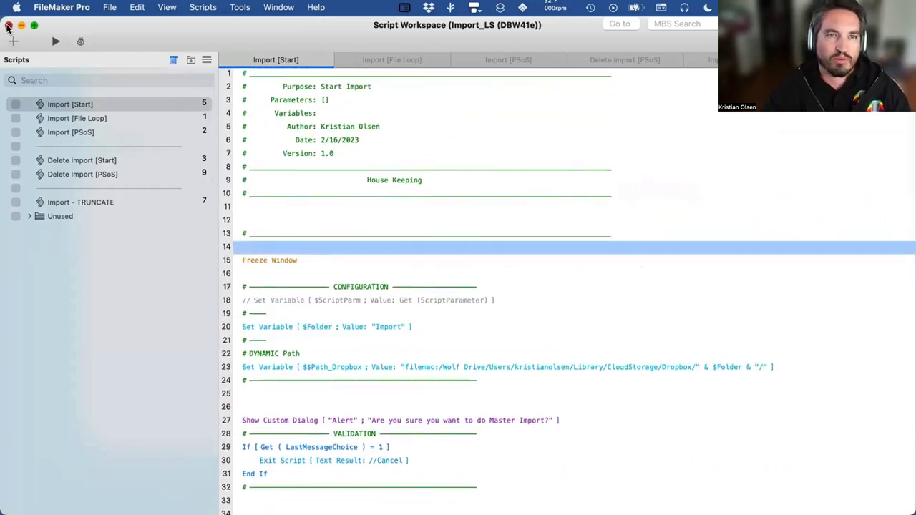
click(8, 25)
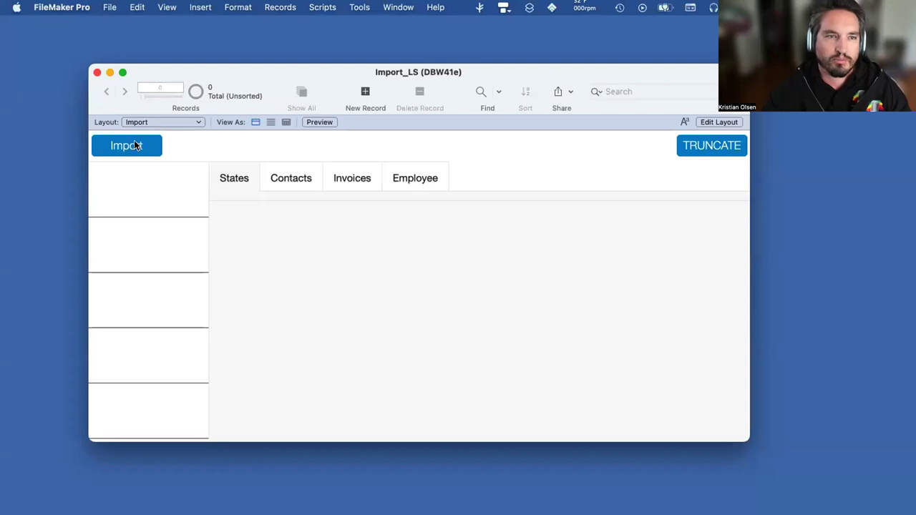
Reopen the Script Workspace, check the IMPORT [Records] section of Import [Start], and return to the Import layout
key(super+shift+s)
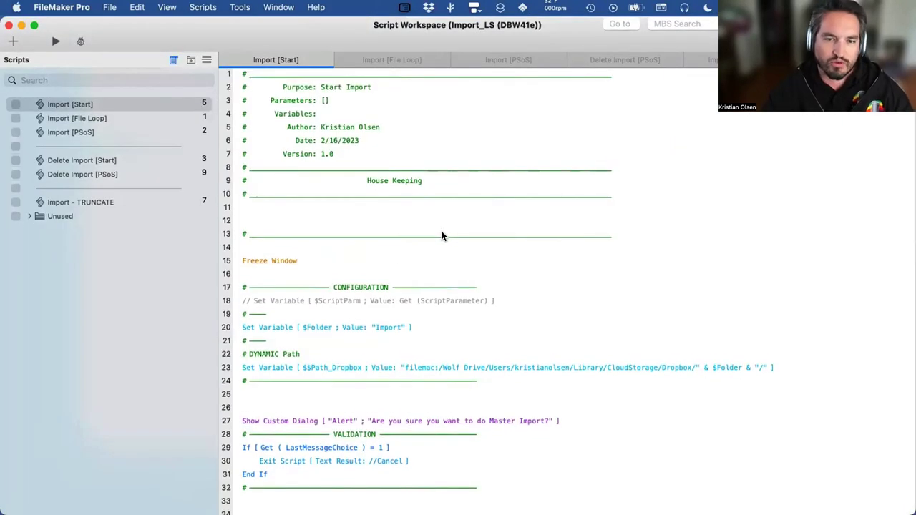
scroll(442, 236, down, 15)
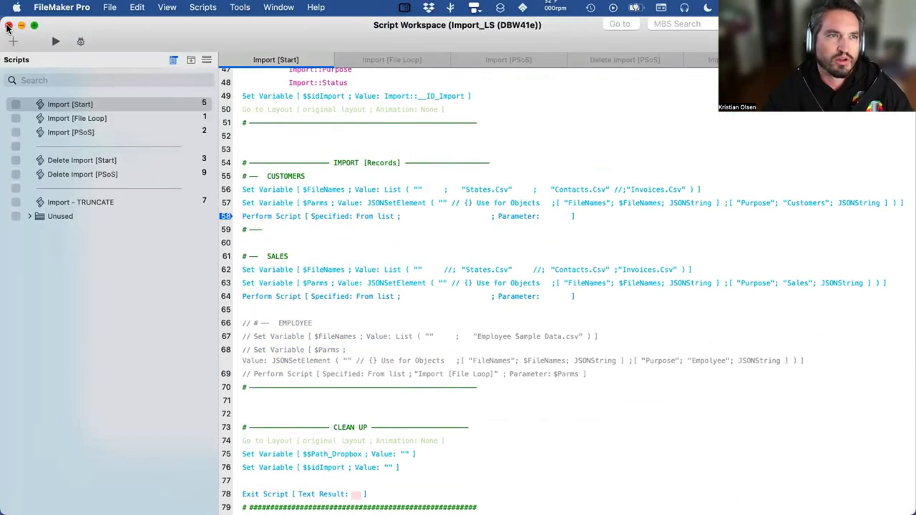
click(8, 26)
Run the master import from the Import layout and confirm the alert
click(124, 146)
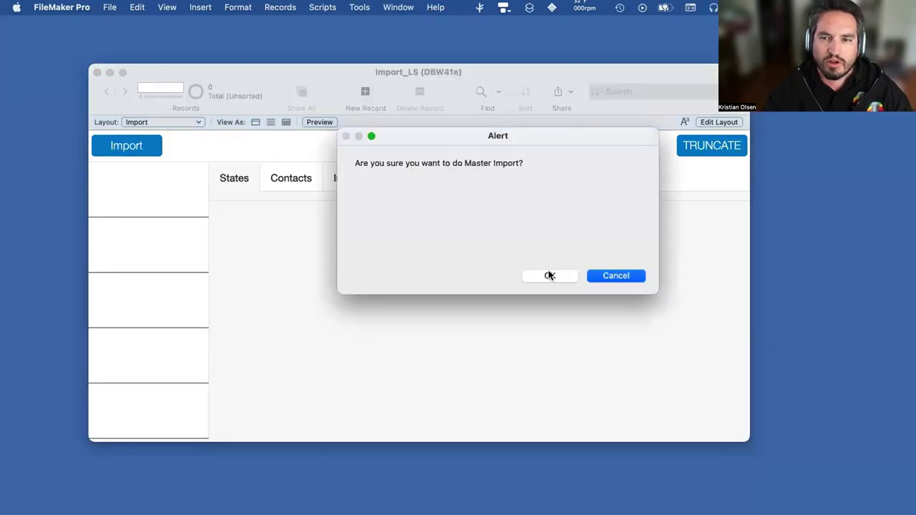
click(548, 276)
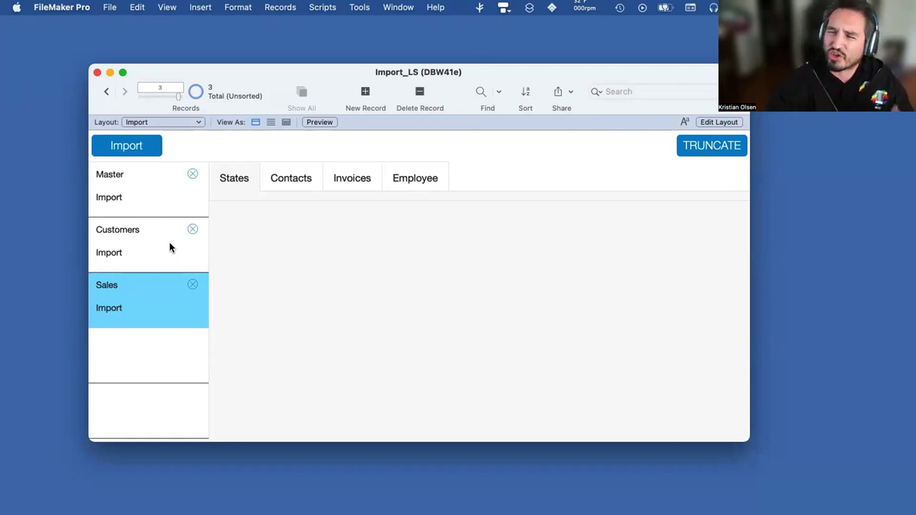
Check the States, Contacts and Invoices data related to the Customers import record
click(124, 231)
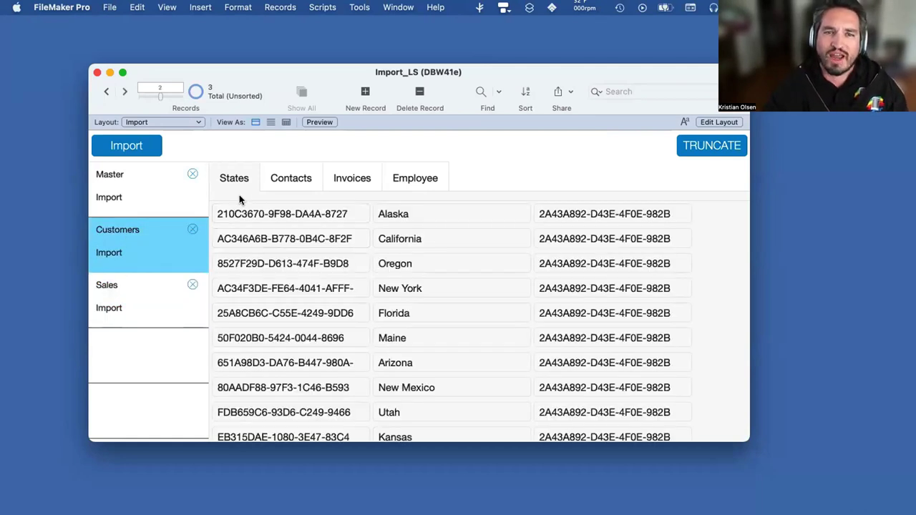
click(289, 177)
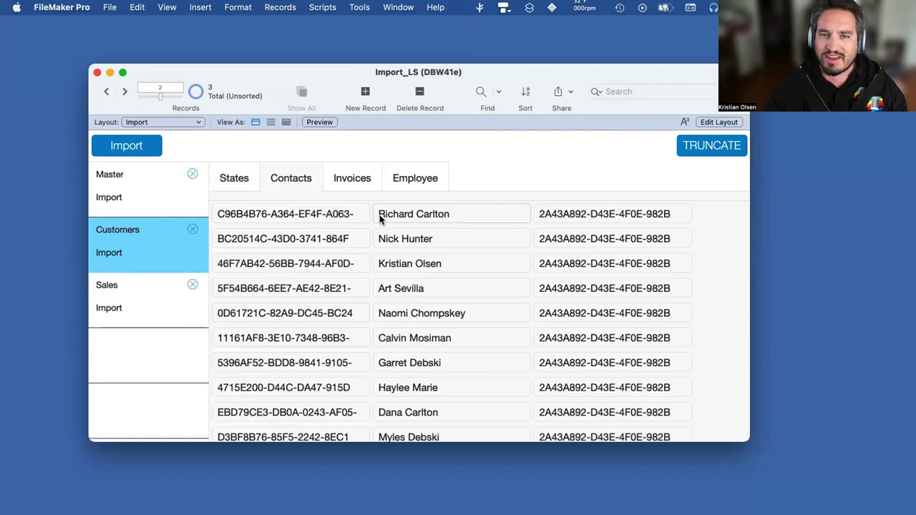
click(352, 175)
click(283, 186)
click(231, 179)
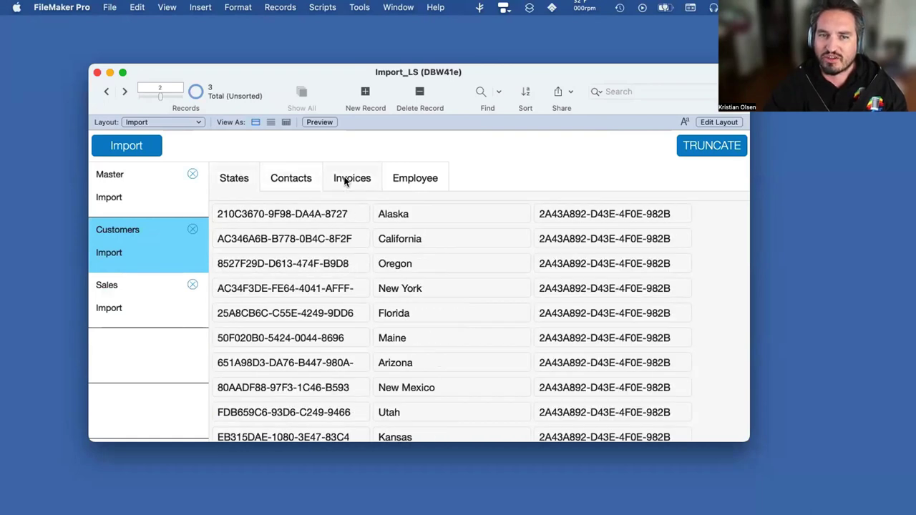
click(335, 180)
click(293, 180)
click(242, 177)
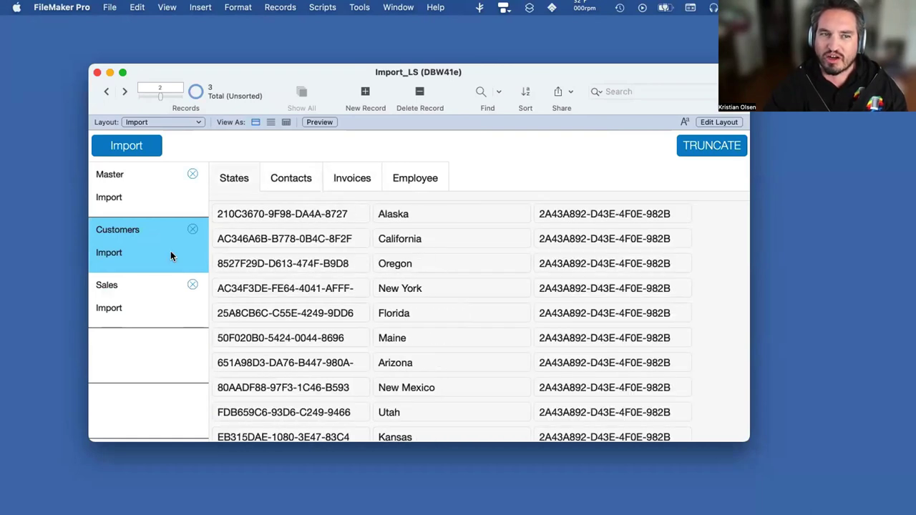
Compare the invoices of the Sales import record with the contacts and invoices data of the Customers import record
click(128, 290)
click(362, 178)
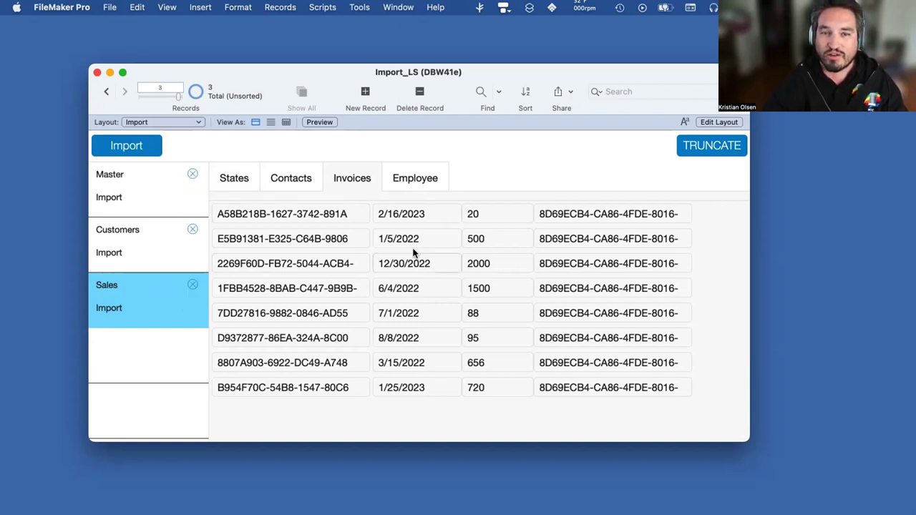
click(128, 229)
click(288, 181)
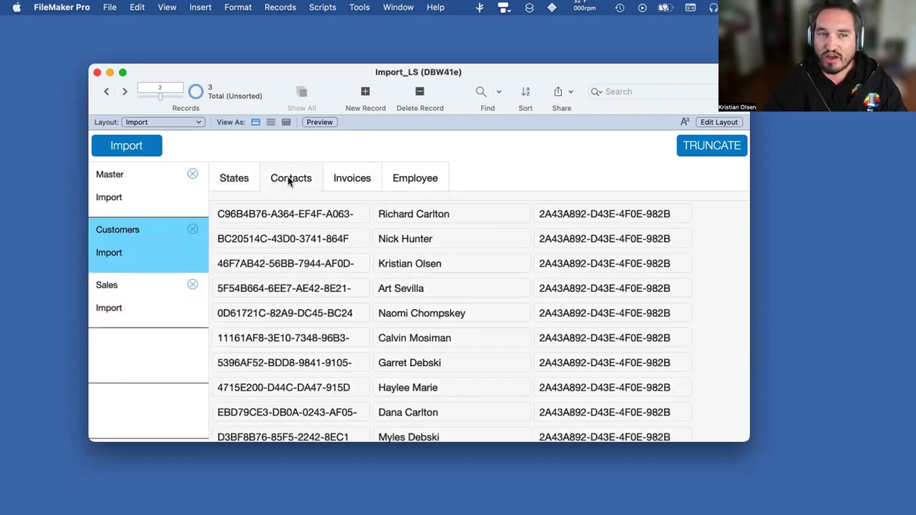
click(139, 284)
click(337, 180)
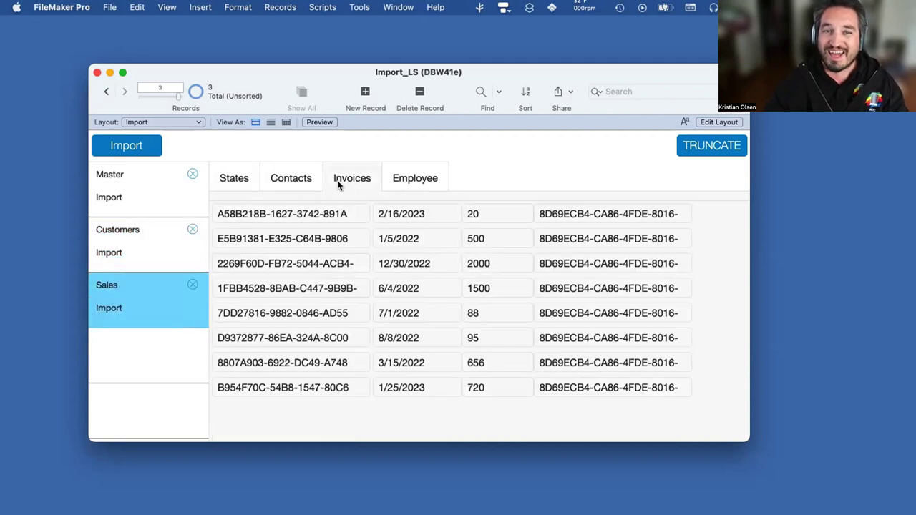
click(116, 252)
click(106, 304)
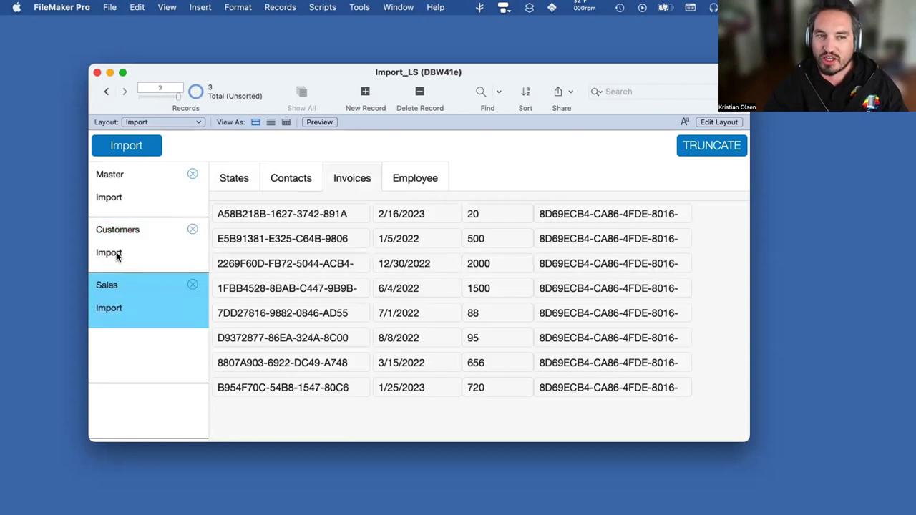
click(119, 254)
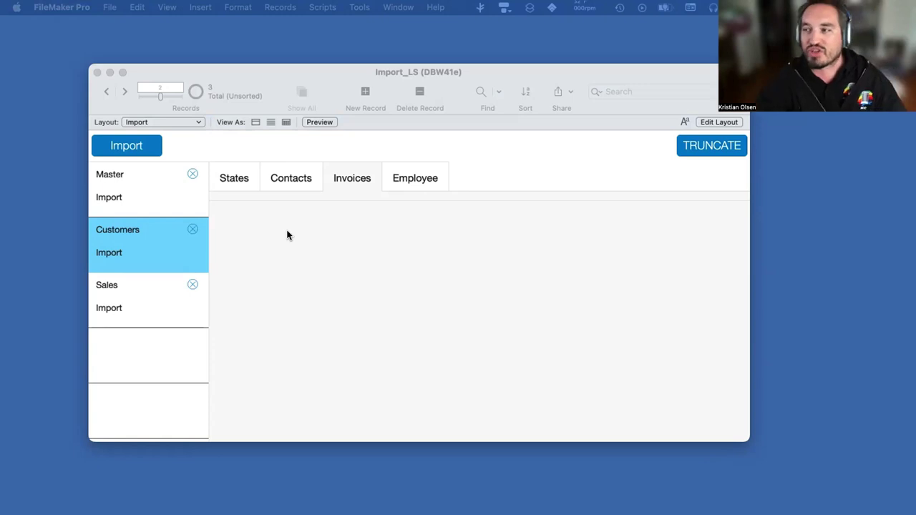
Reopen the Script Workspace and highlight the configuration lines from $Folder through $$Path_Dropbox in the Import [Start] script
click(594, 77)
key(super+shift+s)
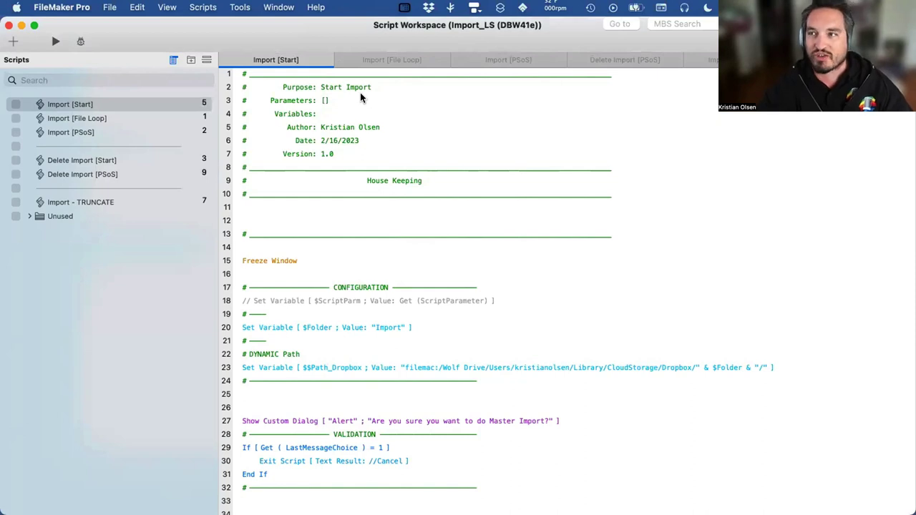
scroll(360, 95, down, 5)
click(290, 214)
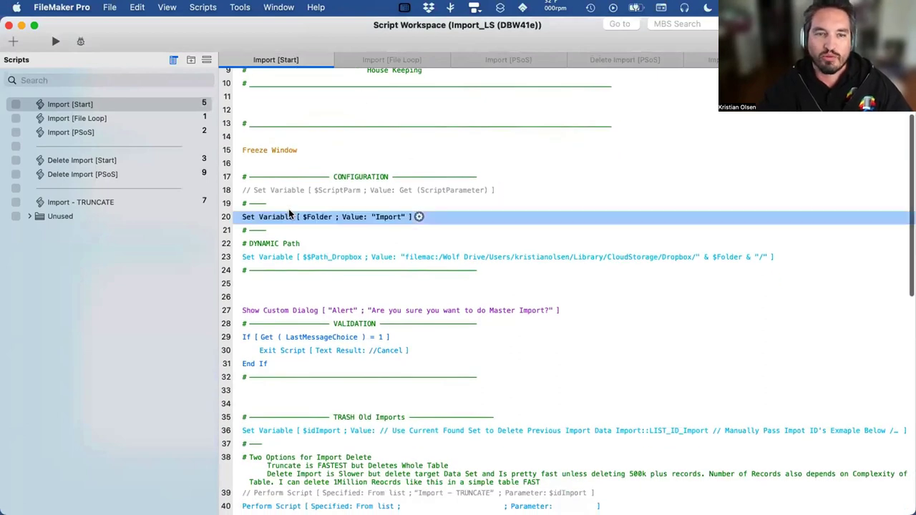
shift+click(304, 257)
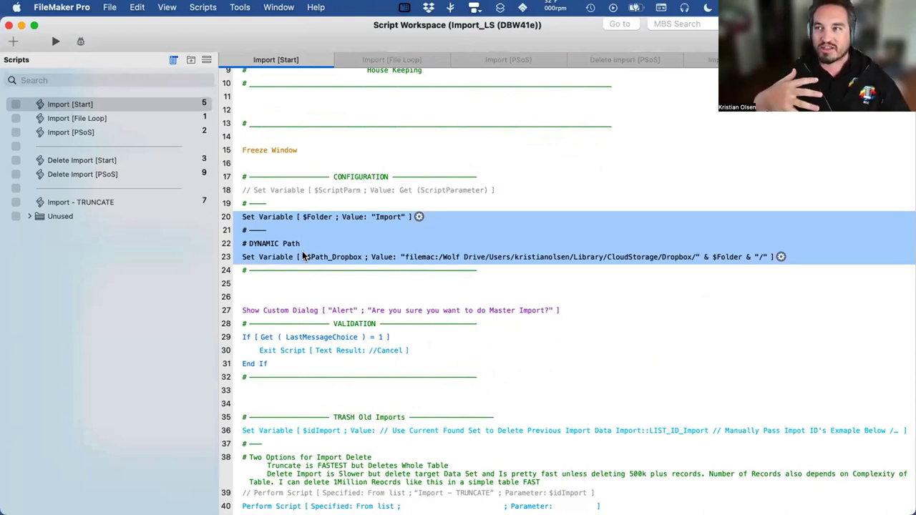
Highlight the custom dialog and cancel-validation lines of the Import [Start] script, from Show Custom Dialog through the end of the VALIDATION block
scroll(304, 256, down, 3)
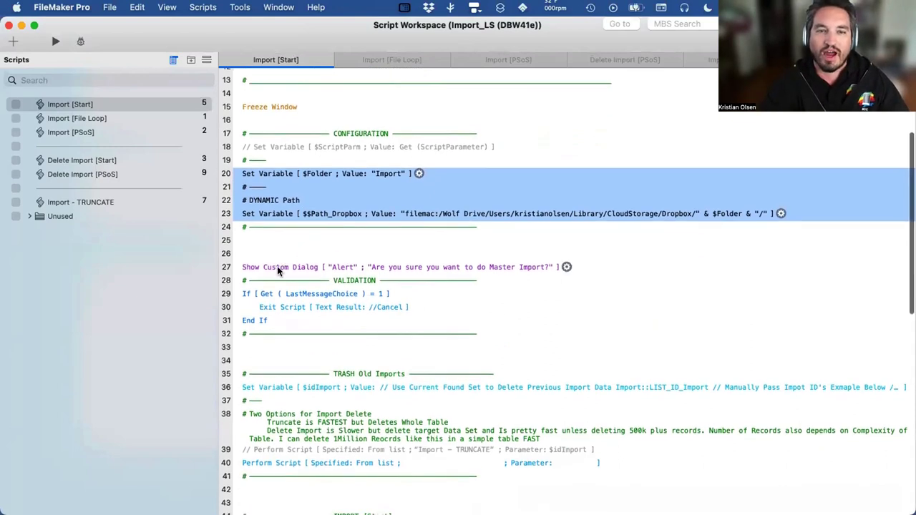
click(303, 268)
shift+click(269, 335)
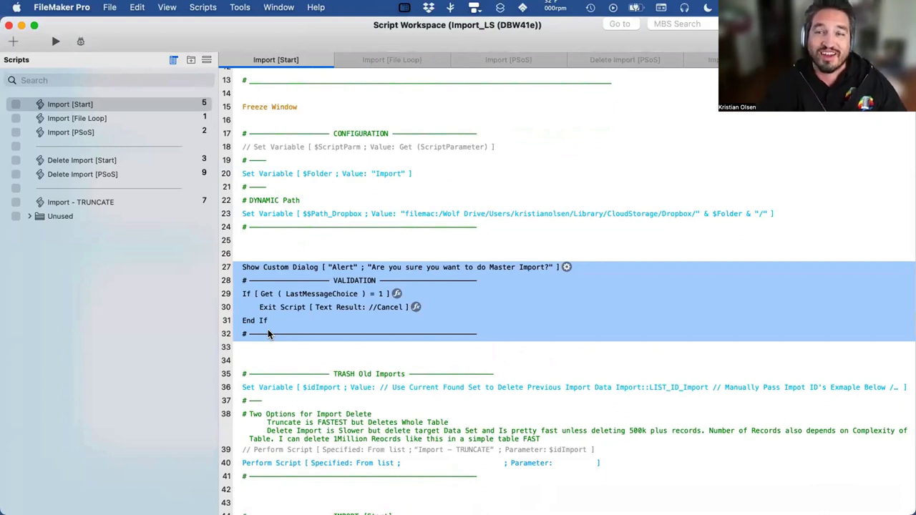
scroll(312, 247, down, 5)
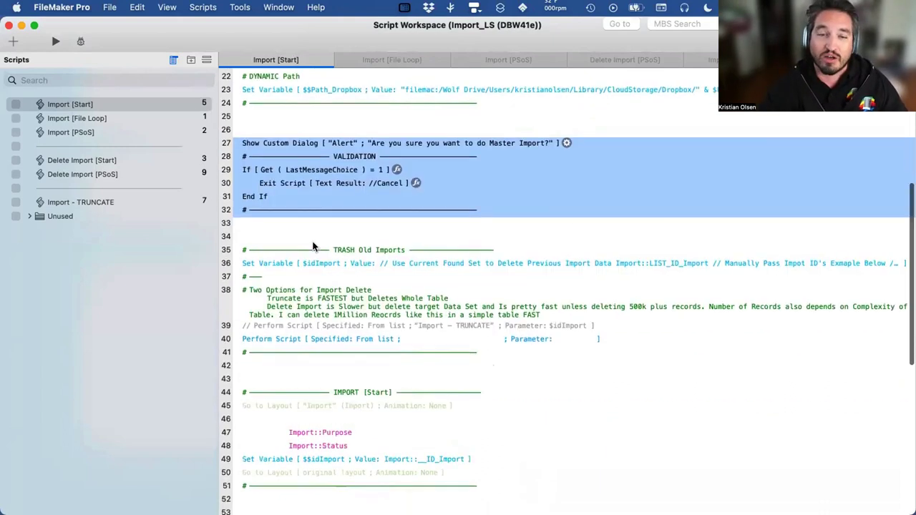
click(290, 211)
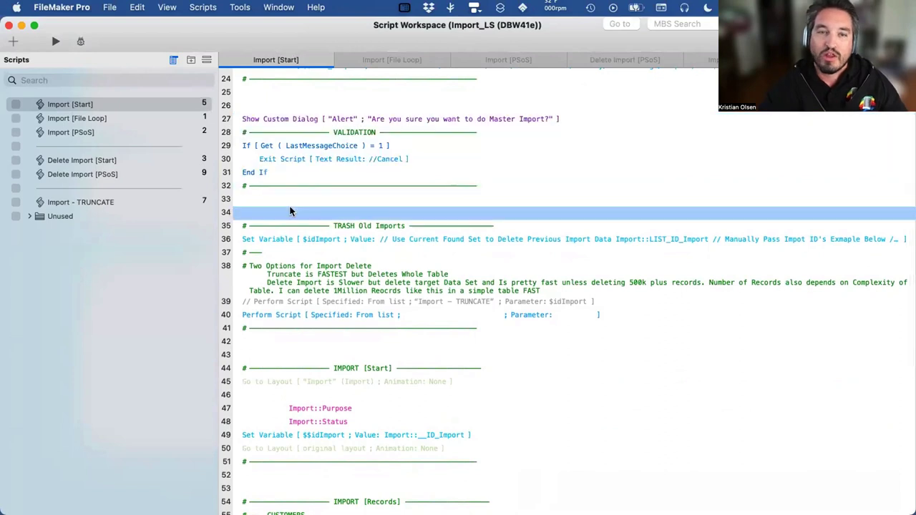
Inspect the $idImport variable's value under TRASH Old Imports, highlighting the manually passed example import IDs, and close it without changes
click(279, 242)
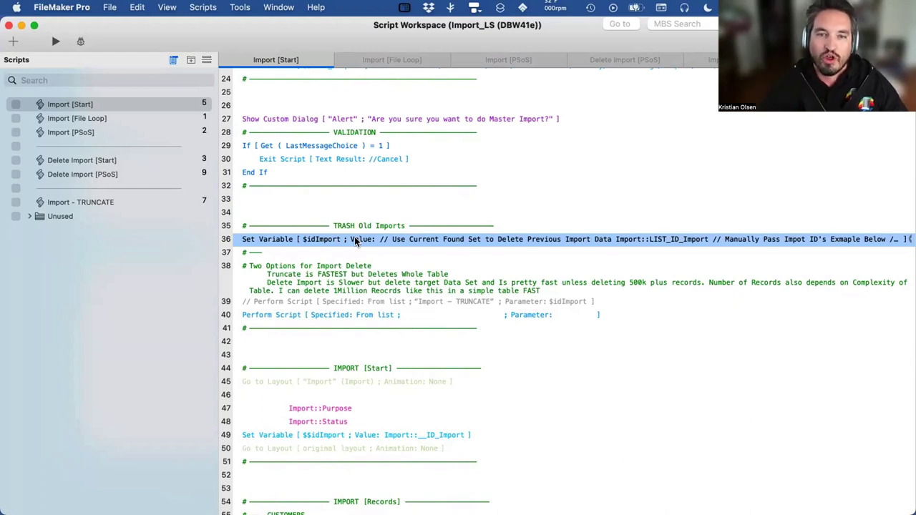
double_click(650, 239)
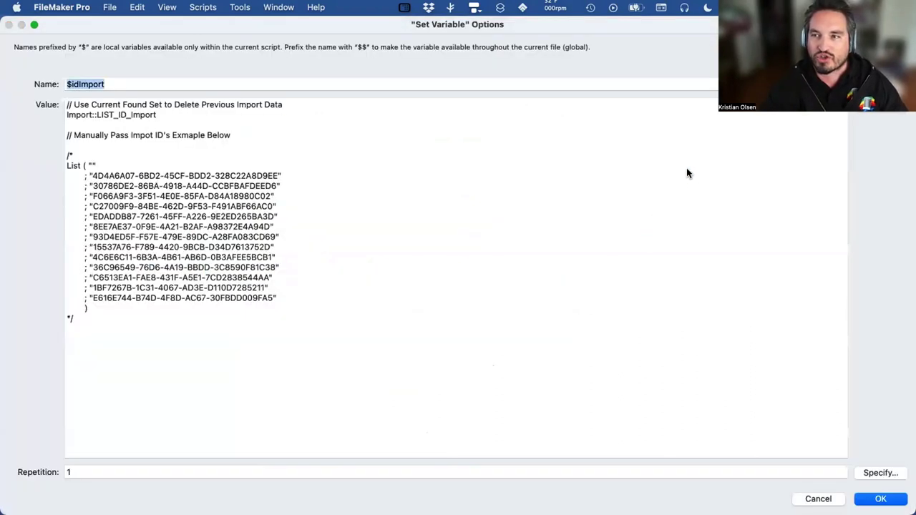
drag(107, 317, 53, 166)
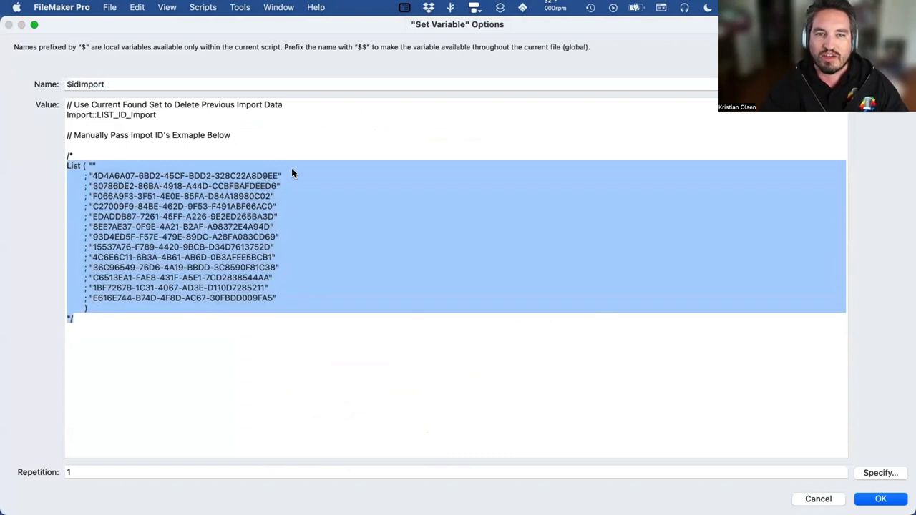
key(Right)
drag(268, 303, 25, 284)
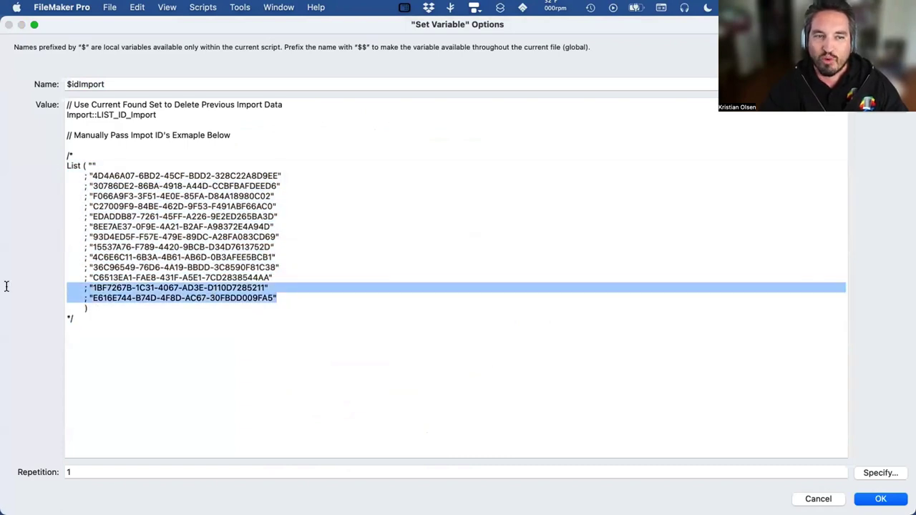
drag(276, 258, 79, 231)
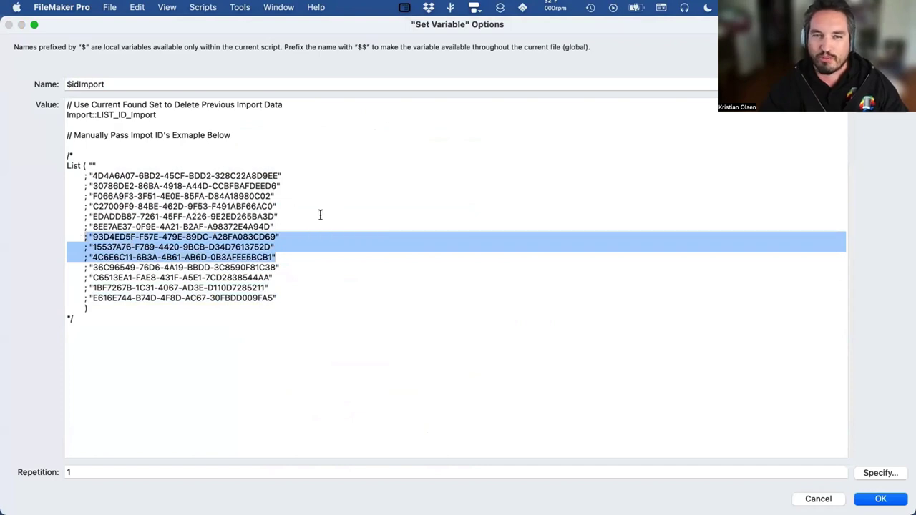
drag(319, 217, 85, 194)
click(300, 387)
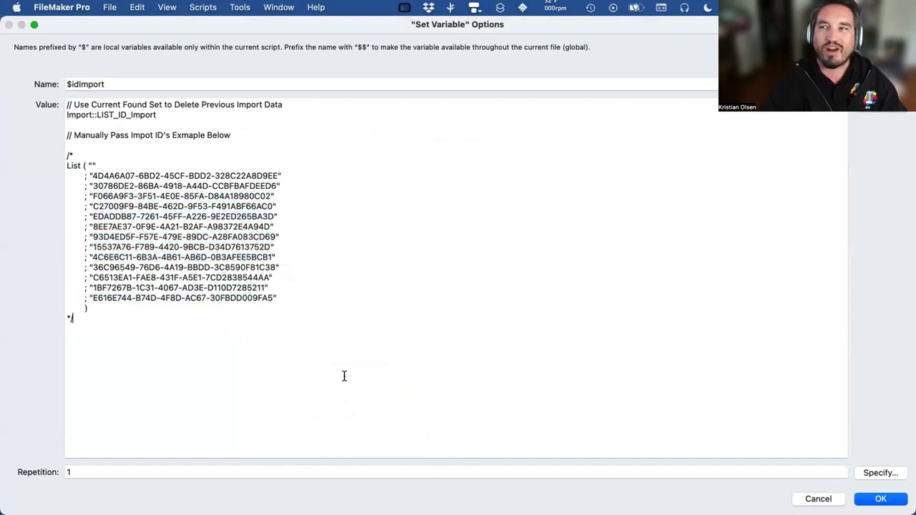
click(818, 498)
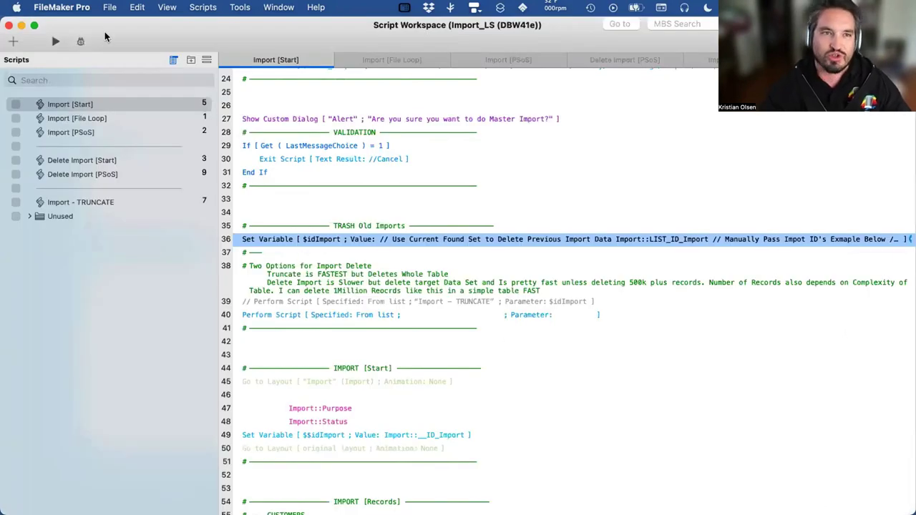
Close the Script Workspace and omit the Master and Customers records on the Import layout, keeping only Sales in the found set
click(9, 25)
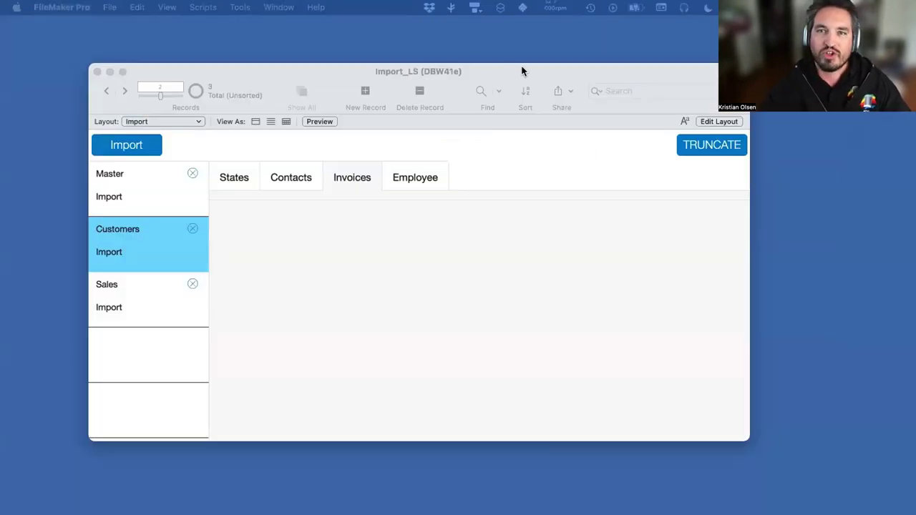
click(557, 68)
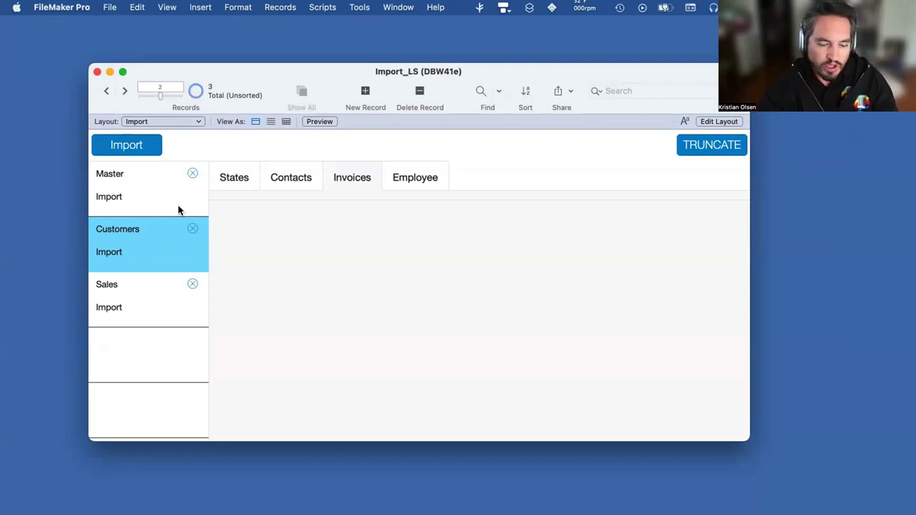
click(128, 302)
click(139, 241)
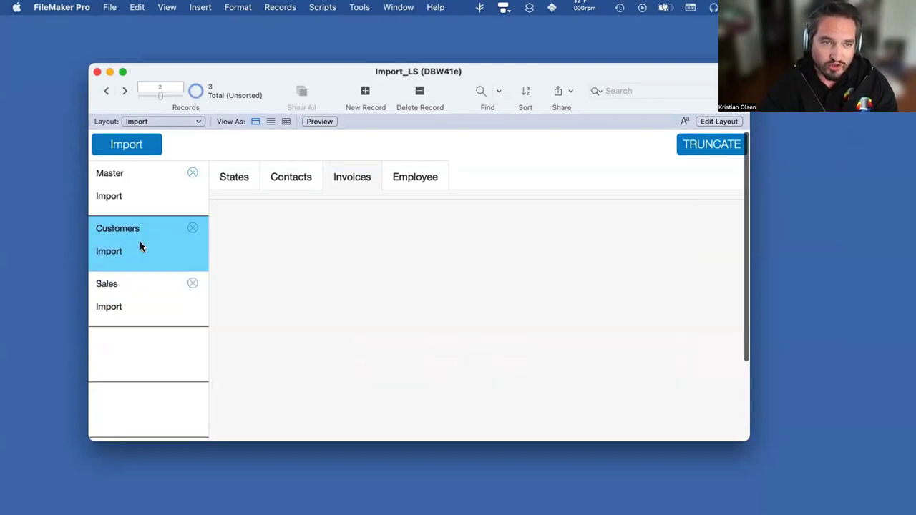
key(super+t)
click(144, 192)
key(super+t)
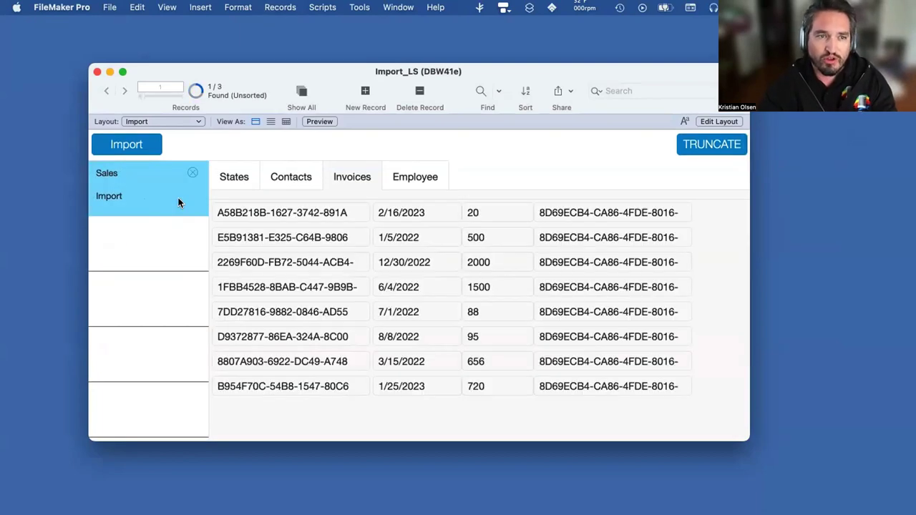
Run the master import with only the Sales record found, confirm the alert, and show all import records
click(126, 140)
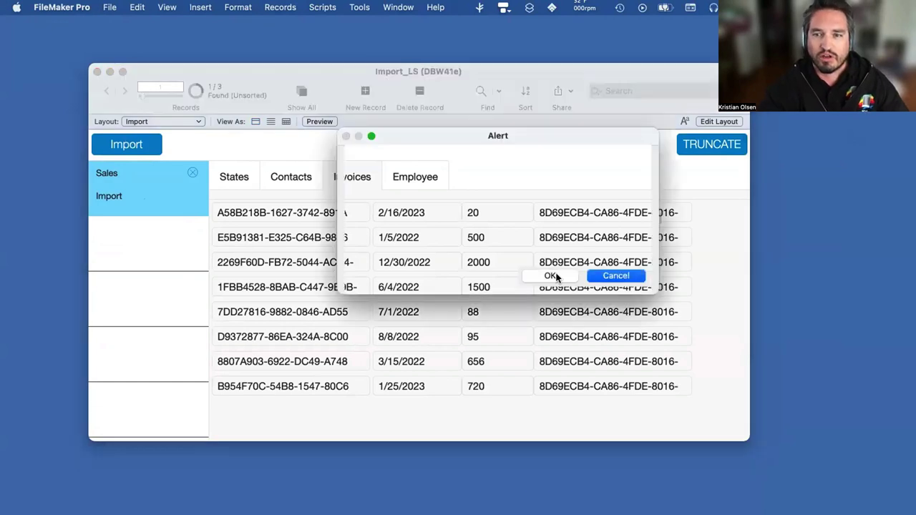
click(552, 276)
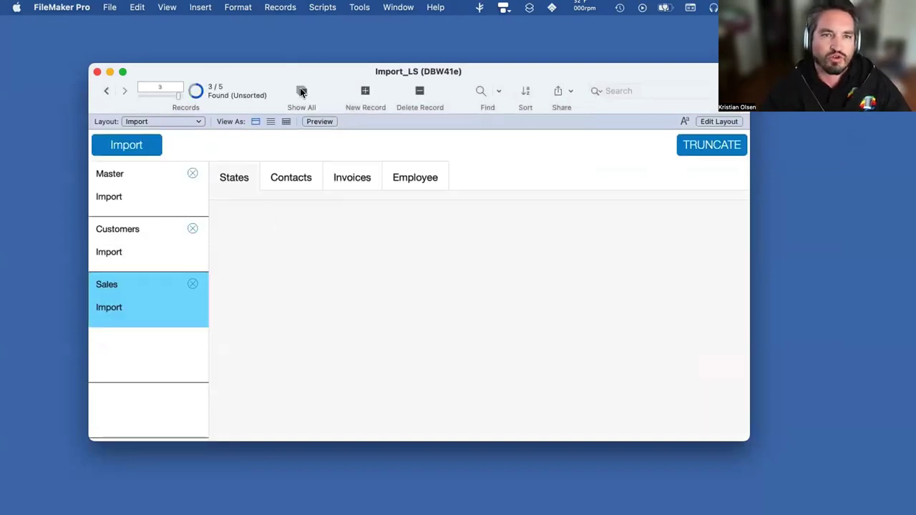
click(300, 87)
Go through the old and new Master, Customers and Sales import records to check their related States data
click(126, 187)
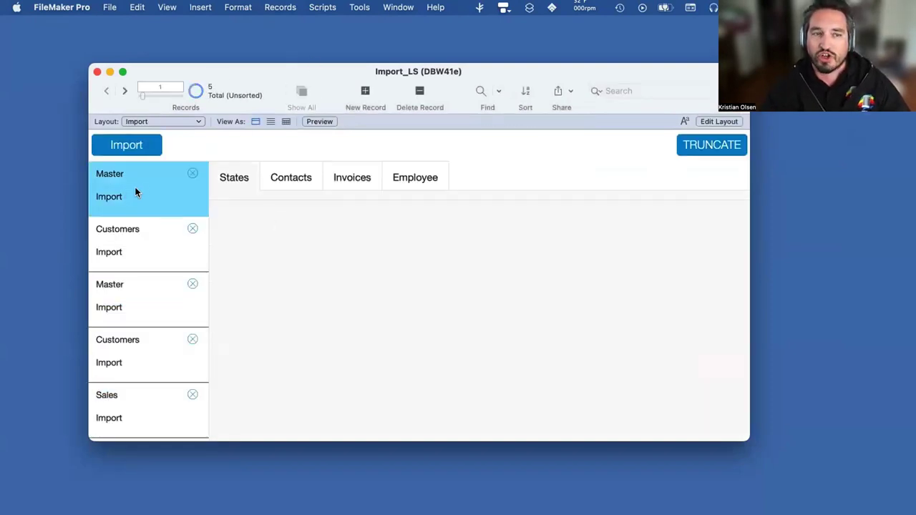
click(129, 245)
click(119, 306)
click(124, 348)
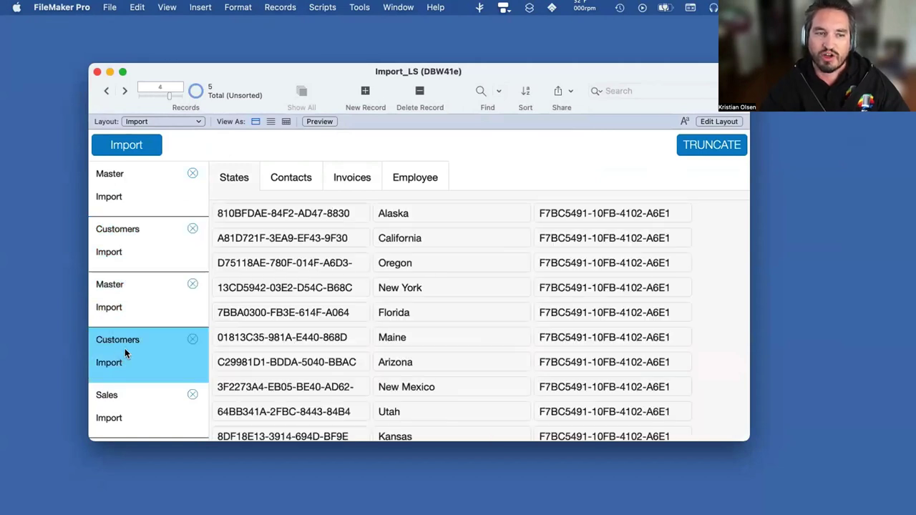
scroll(118, 347, down, 3)
click(113, 334)
scroll(112, 332, up, 3)
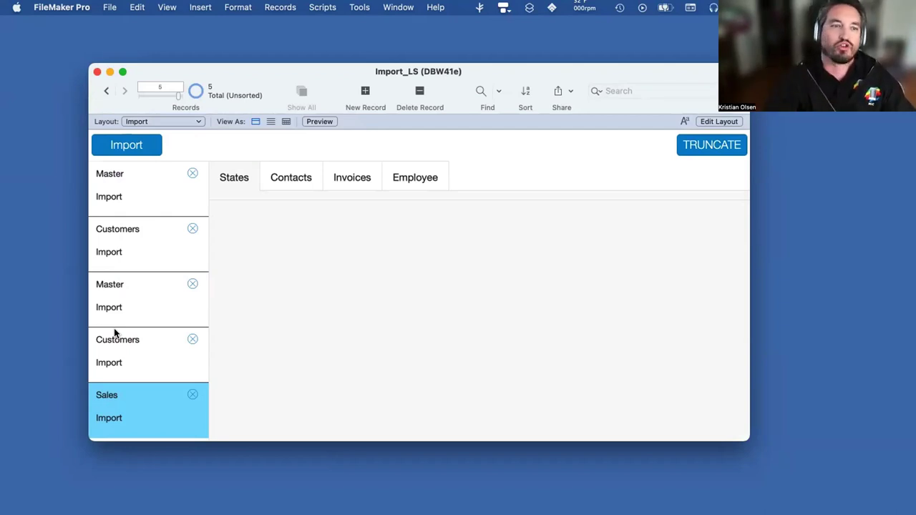
Reduce the found set to the newest Customers and Sales import records by omitting them and swapping to the omitted set
click(127, 310)
click(118, 350)
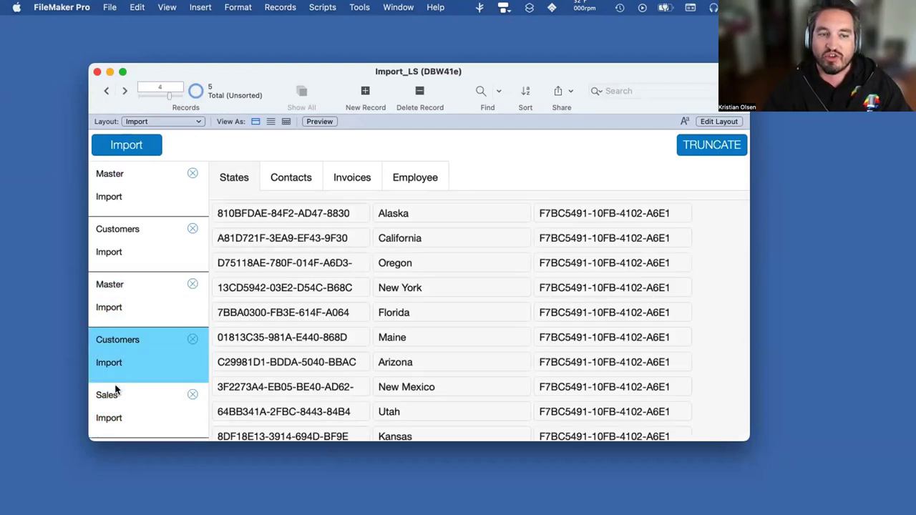
click(116, 391)
click(122, 356)
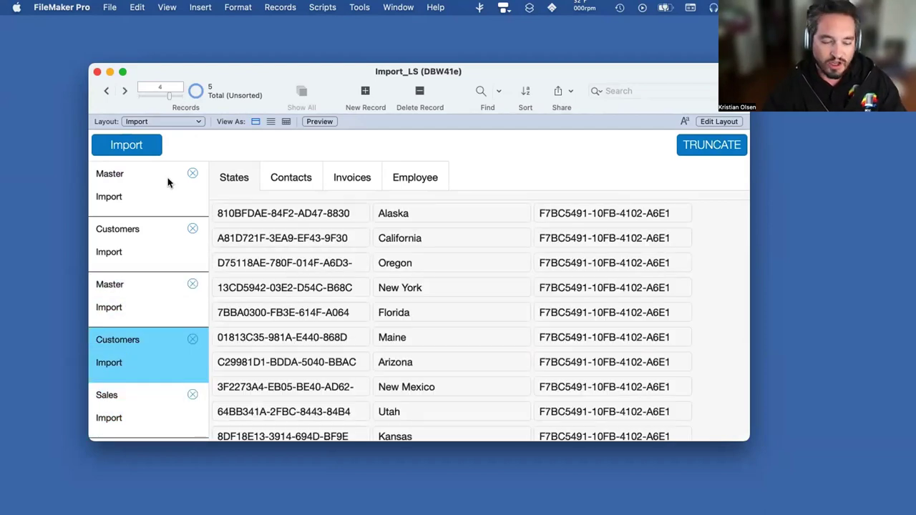
key(super+t)
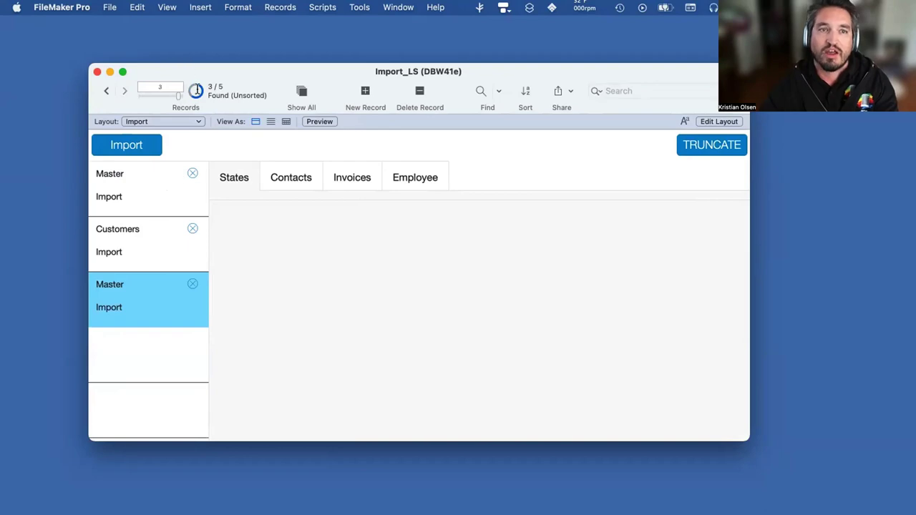
click(193, 92)
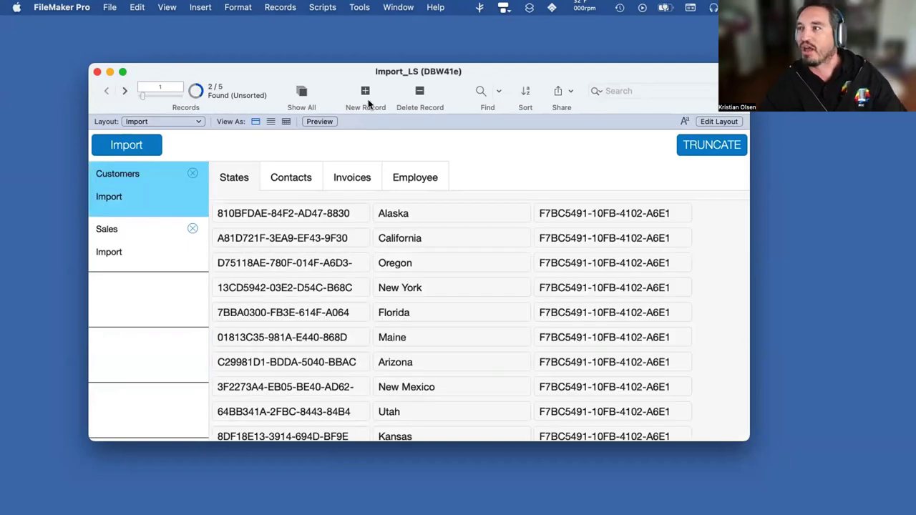
Reopen the Script Workspace, highlight Import::LIST_ID_Import in the $idImport variable's value, and close the options without changes
key(super+shift+s)
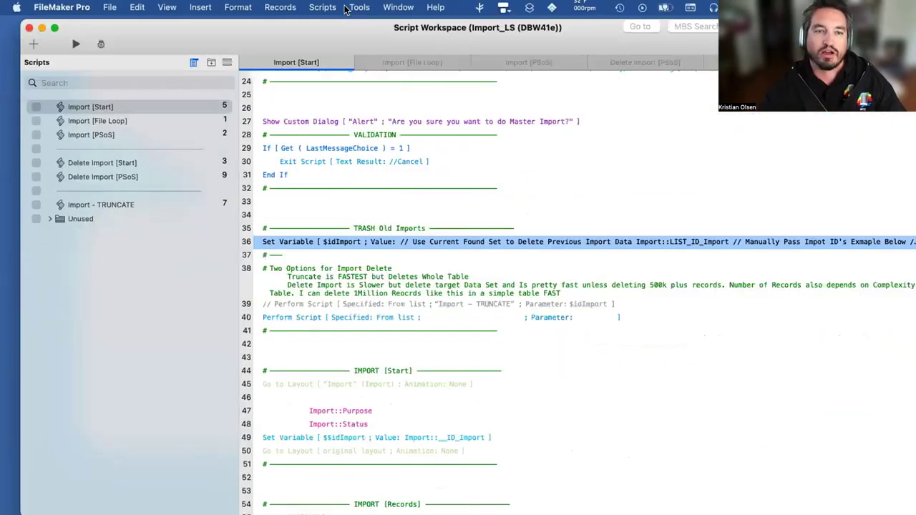
click(328, 206)
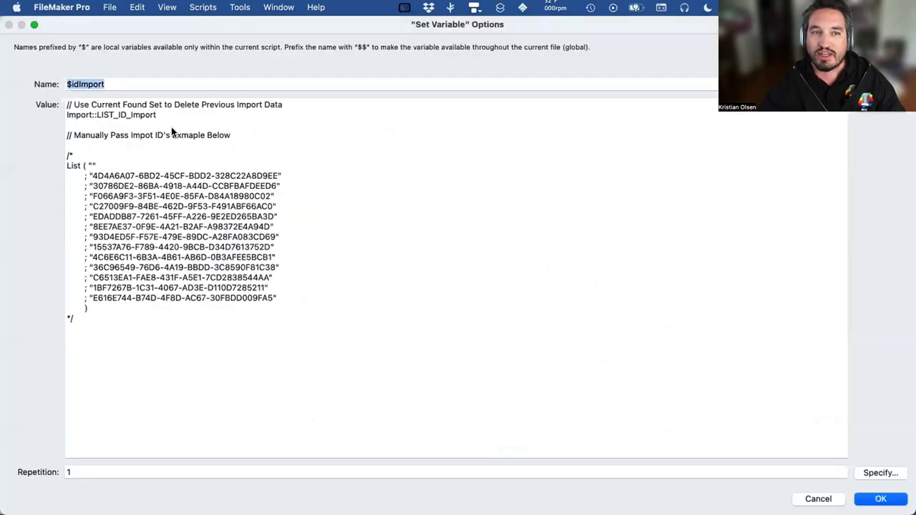
drag(157, 115, 45, 111)
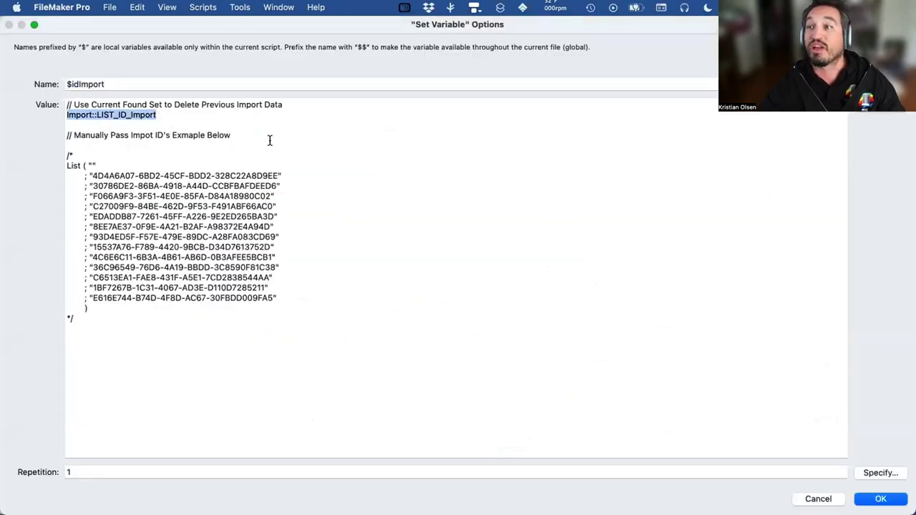
click(824, 500)
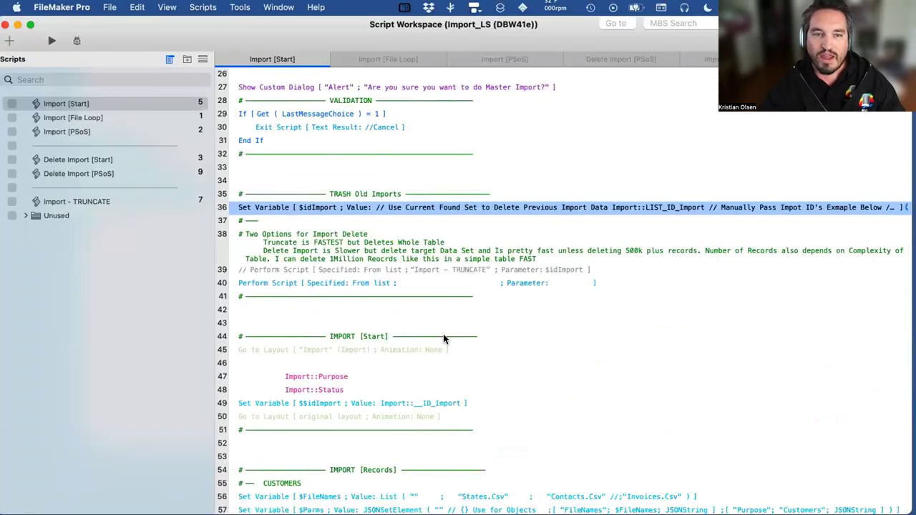
Compare the two import delete options, the disabled Import - TRUNCATE call and the active Delete Import [Start] call
click(286, 270)
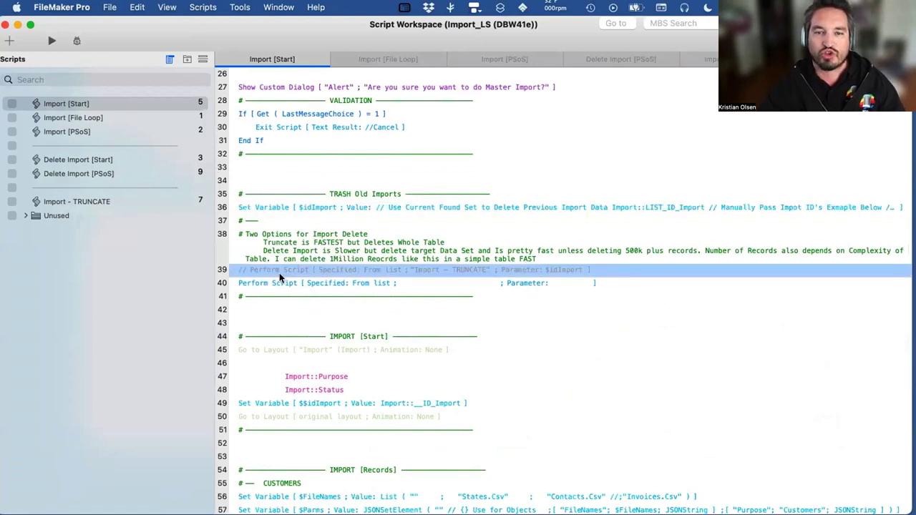
click(283, 279)
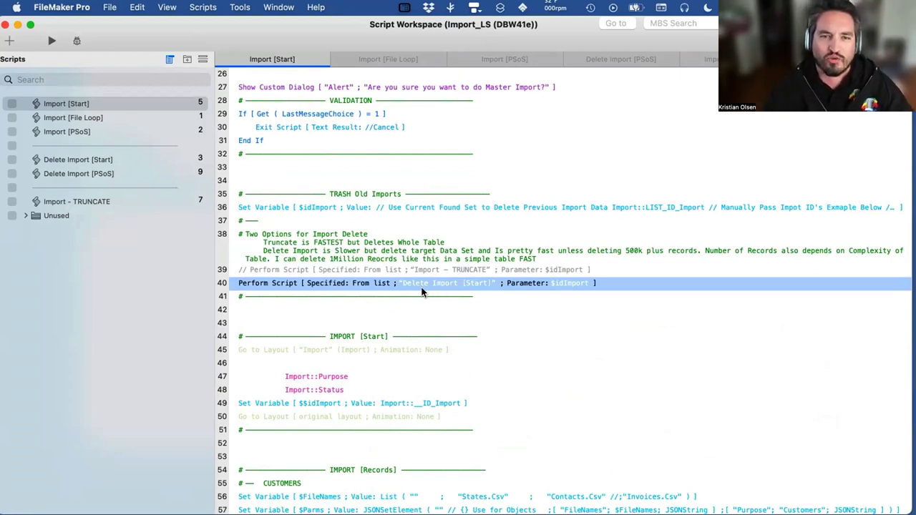
click(248, 269)
click(251, 284)
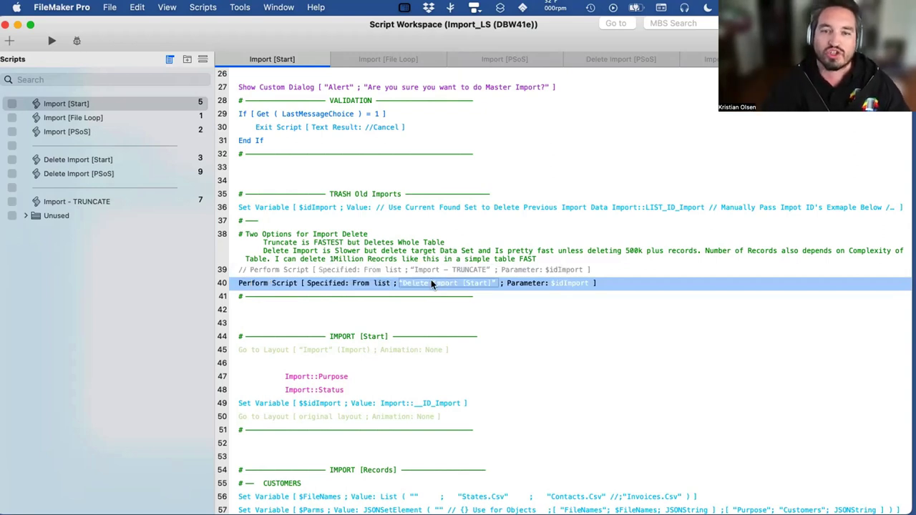
Open the Delete Import [Start] script and highlight its $idImport parameter line and the IsEmpty validation block
click(73, 158)
scroll(484, 211, down, 4)
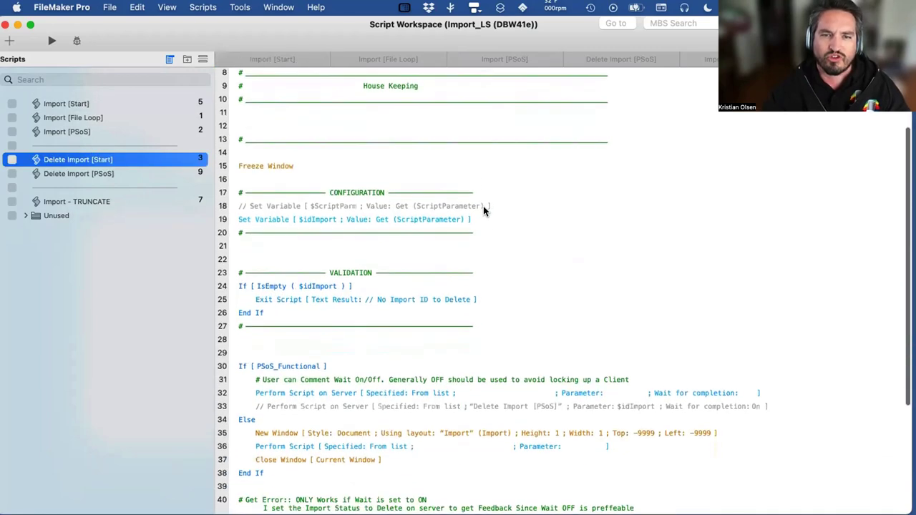
click(288, 219)
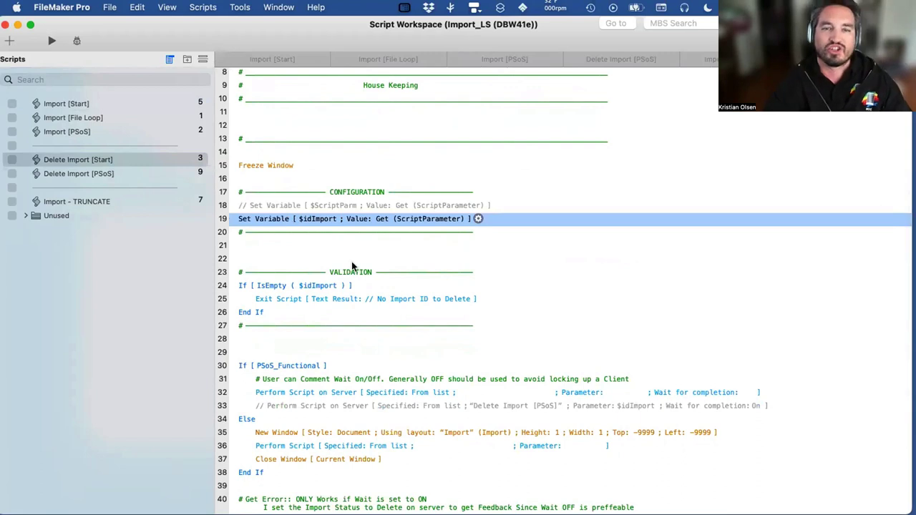
click(381, 286)
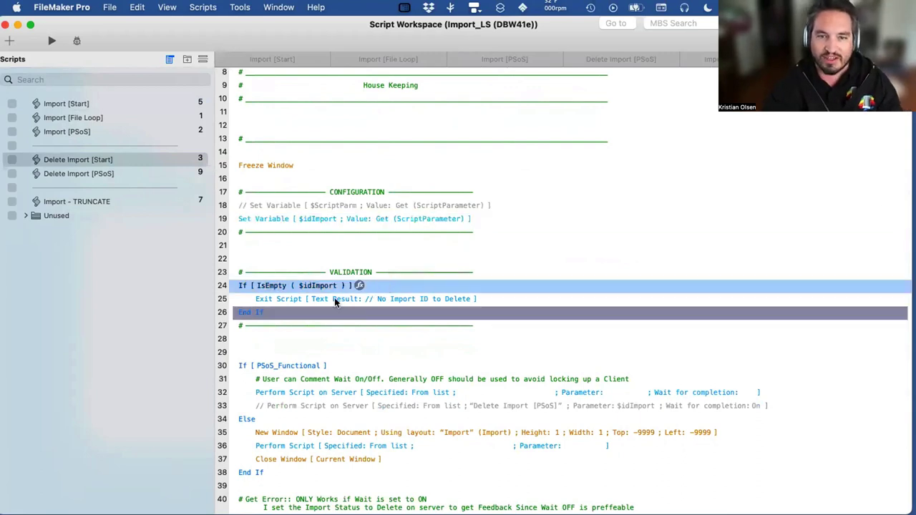
shift+click(309, 311)
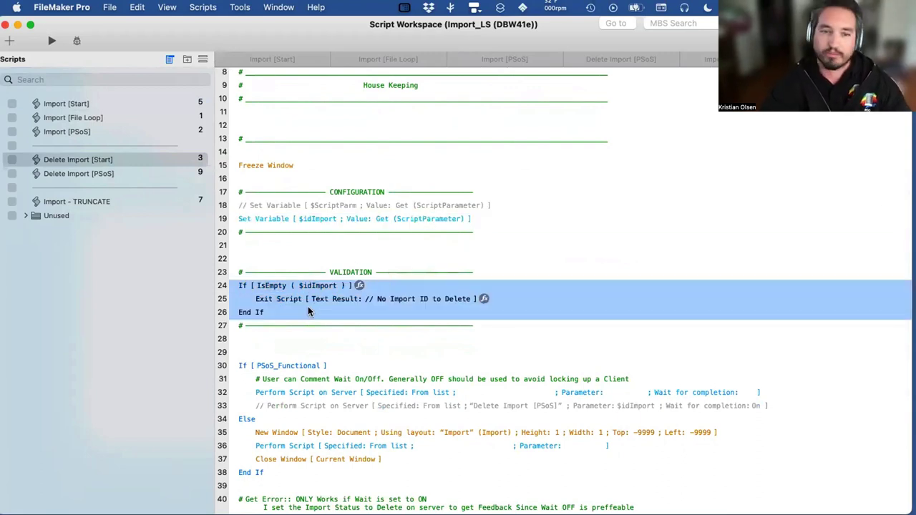
Highlight the PSoS_Functional If block and compare its two Perform Script on Server calls, with wait for completion Off and On
scroll(308, 311, down, 4)
click(342, 280)
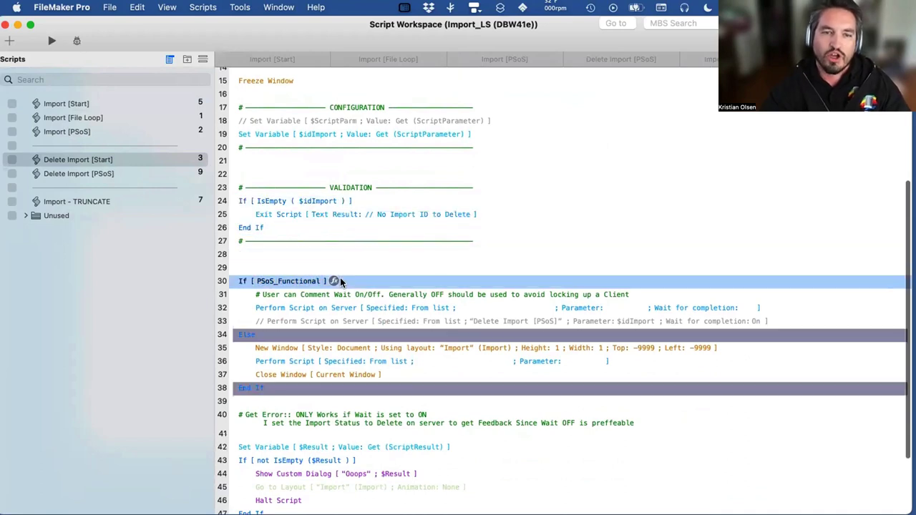
shift+click(252, 378)
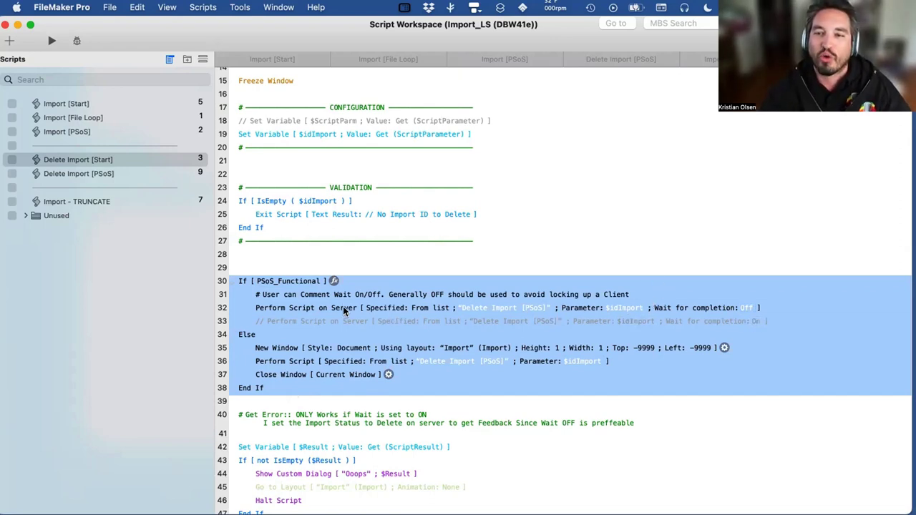
click(274, 307)
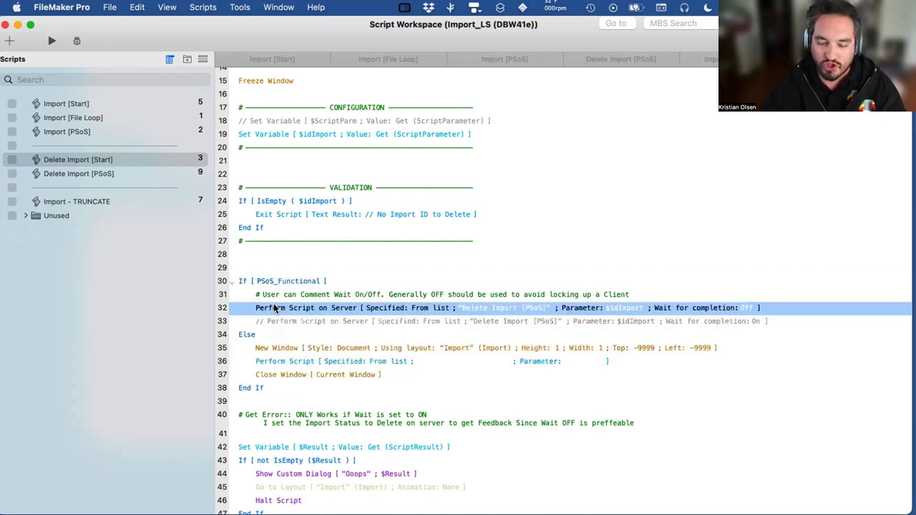
key(Down)
key(Up)
key(Down)
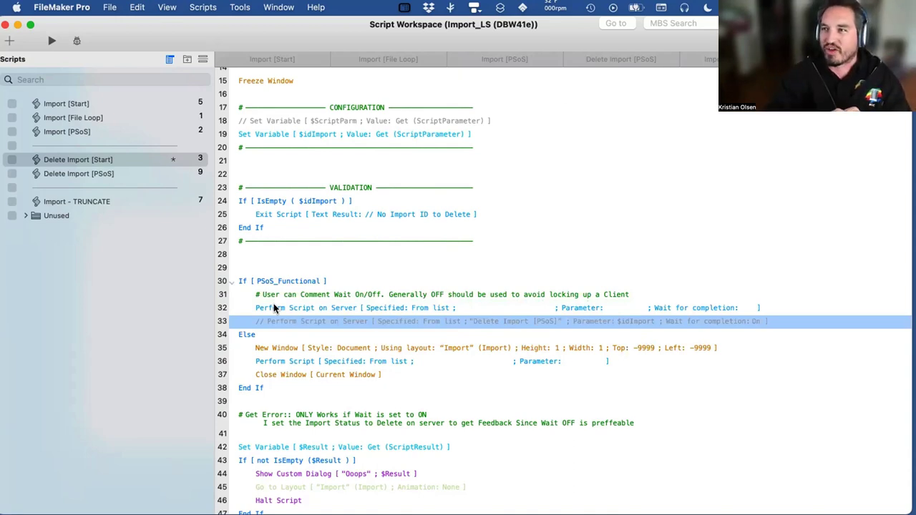
Highlight the local Perform Script fallback in the Else branch and the $Result error-handling block of Delete Import [Start]
scroll(274, 308, down, 3)
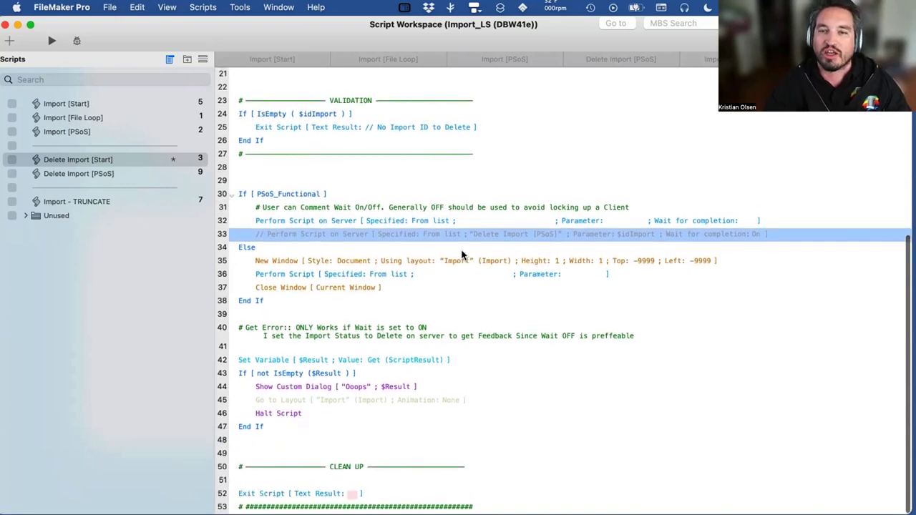
click(355, 273)
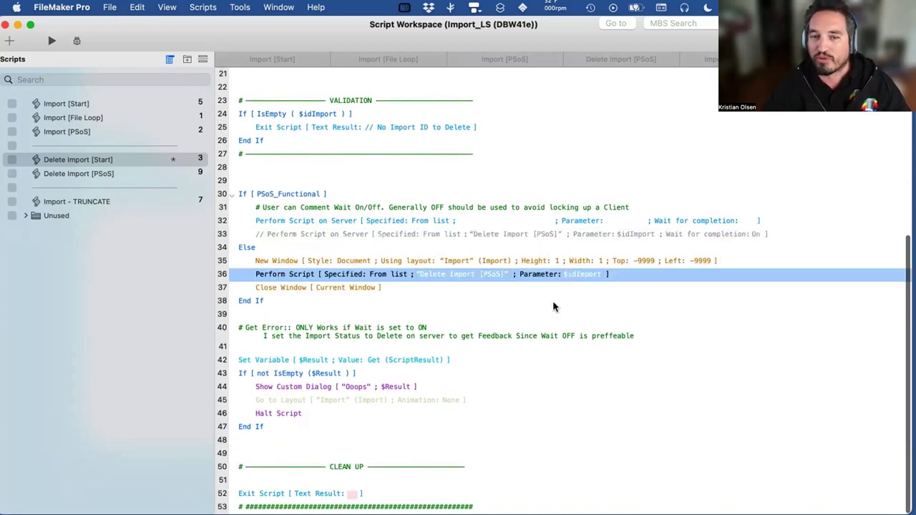
click(262, 358)
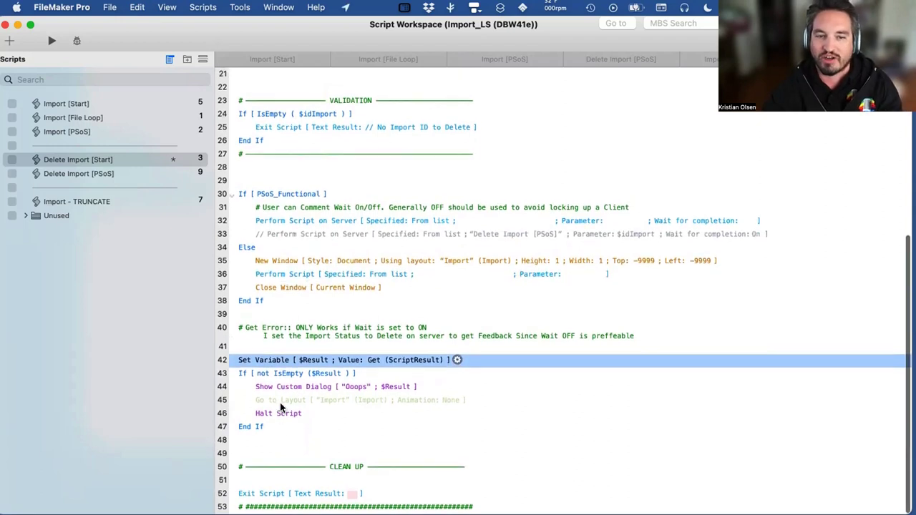
shift+click(281, 428)
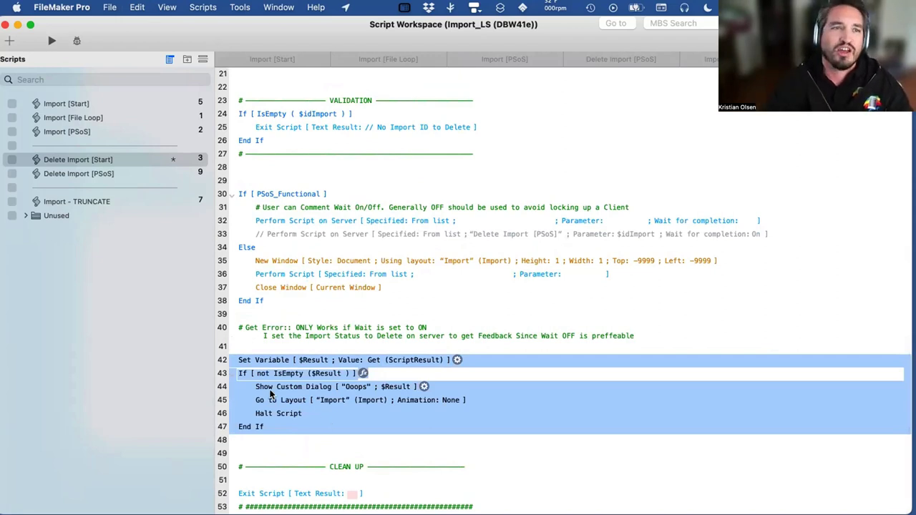
Open the Delete Import [PSoS] script and highlight its $idImport parameter line and the IsEmpty validation block
click(104, 172)
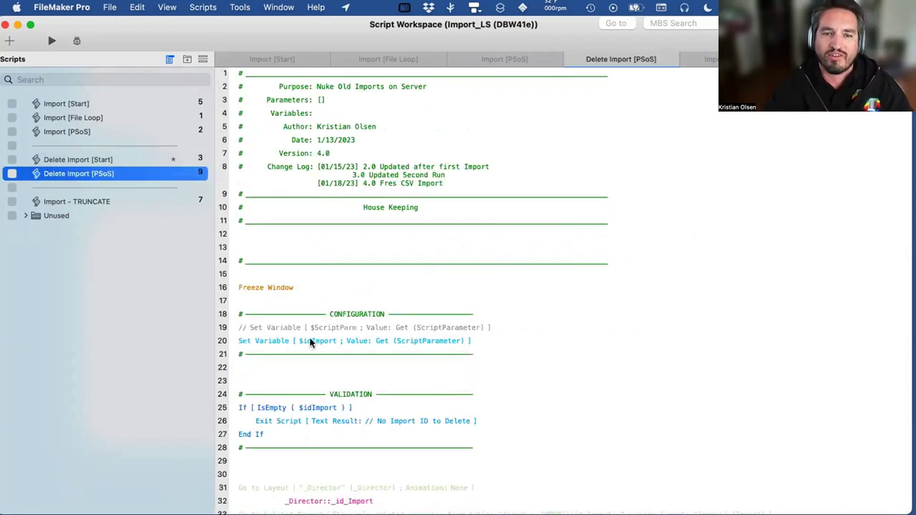
click(337, 341)
scroll(337, 333, down, 5)
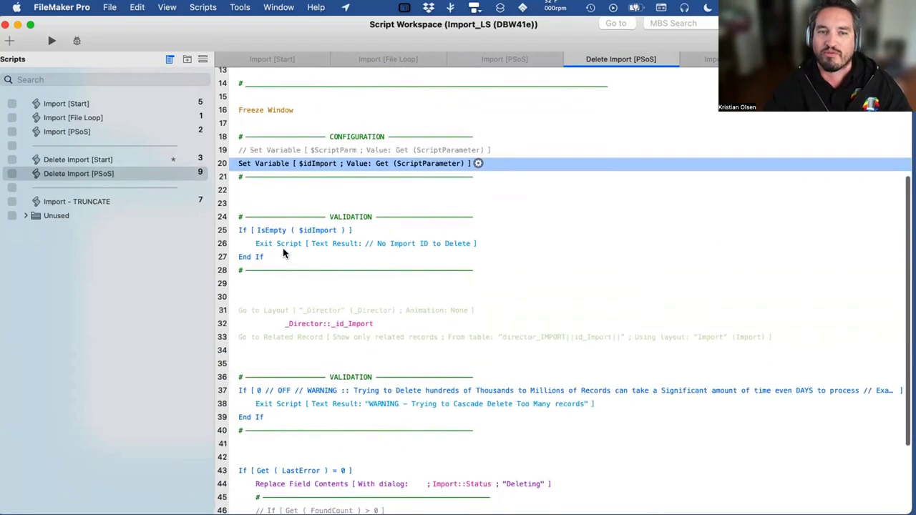
click(294, 255)
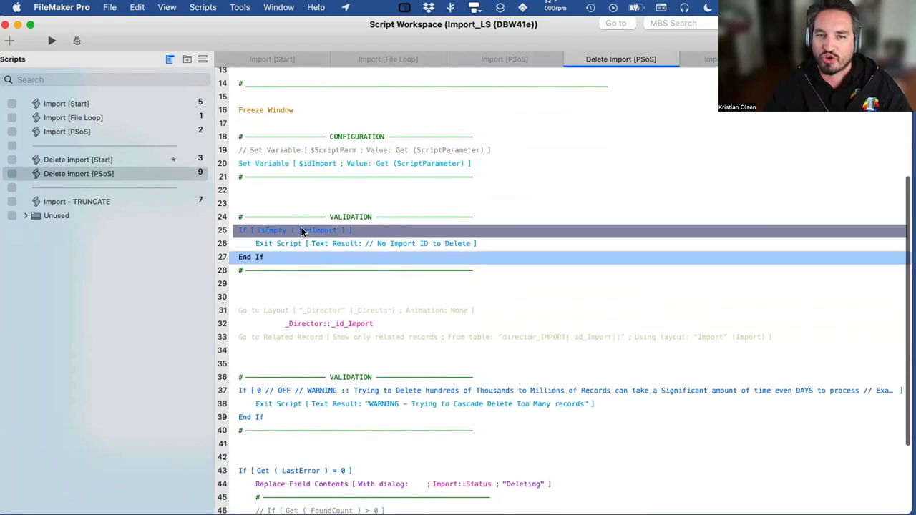
Highlight the Go to Layout "_Director" step, the Set Field step for _Director::_id_Import and the Go to Related Record step
click(259, 309)
click(263, 322)
click(364, 324)
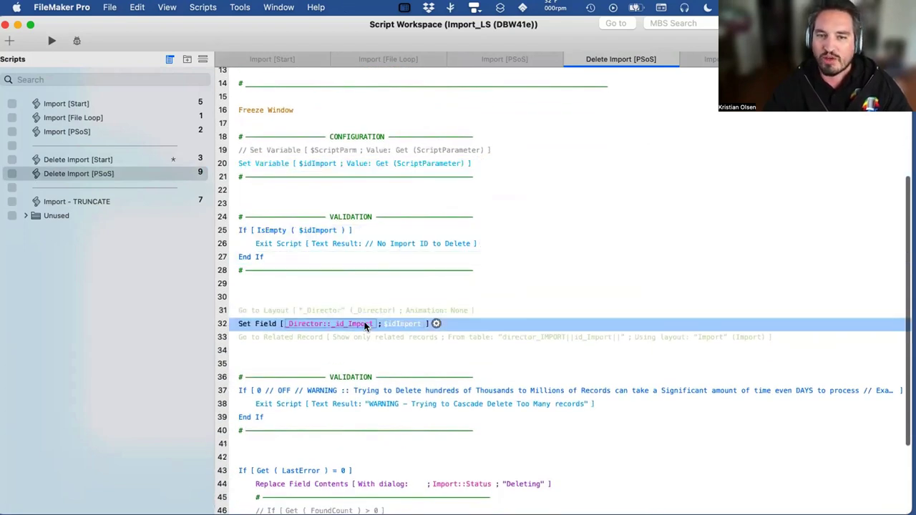
click(422, 338)
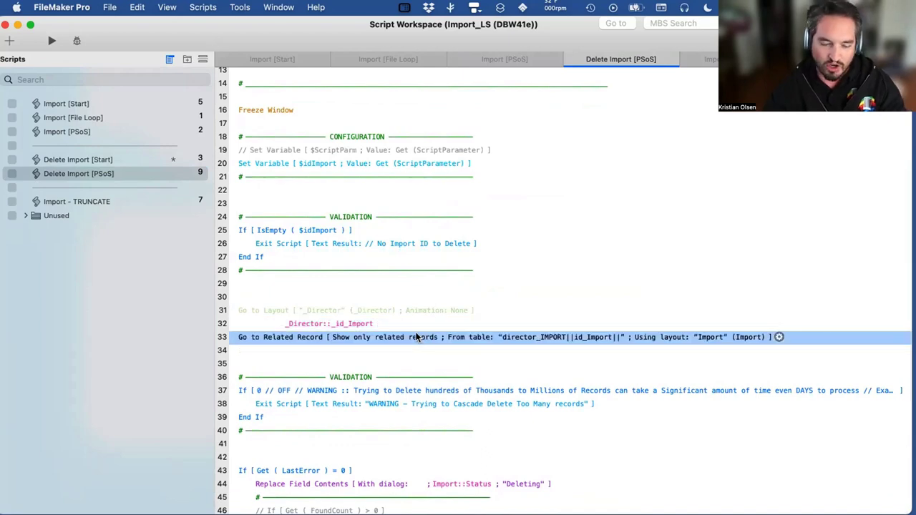
Open the database definition and examine the _Director table's _id_Import, Import_Container and ID_Constant fields
key(super+shift+d)
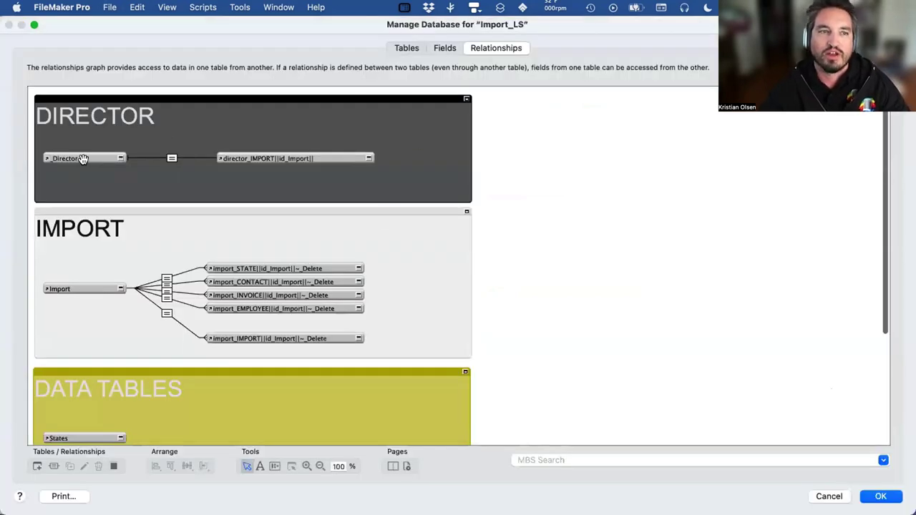
click(439, 48)
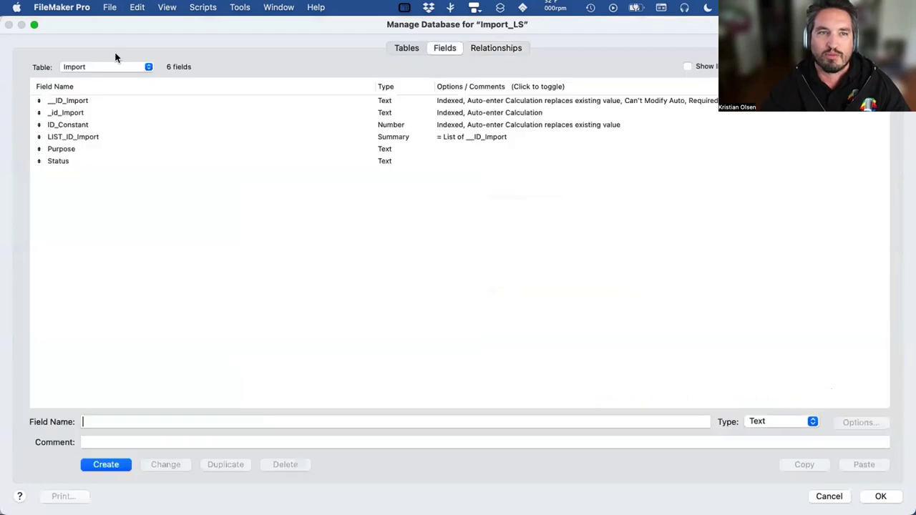
click(75, 67)
click(84, 30)
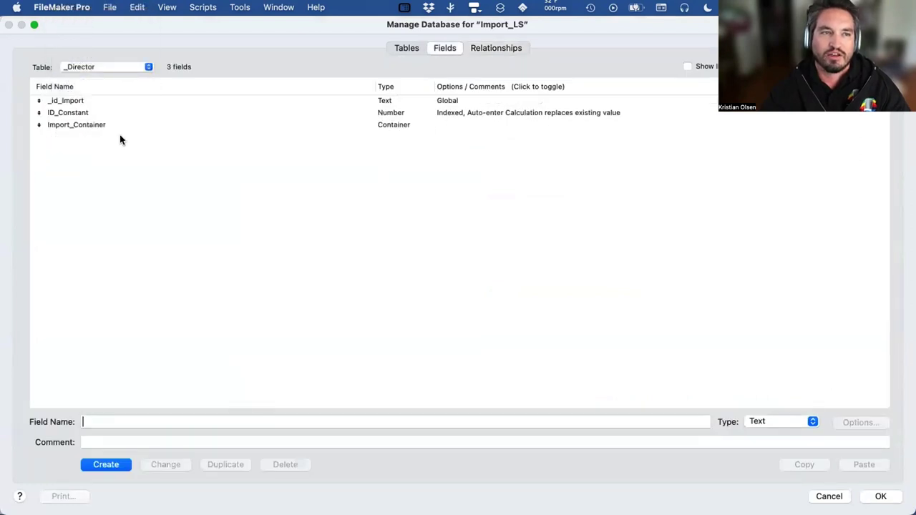
click(63, 100)
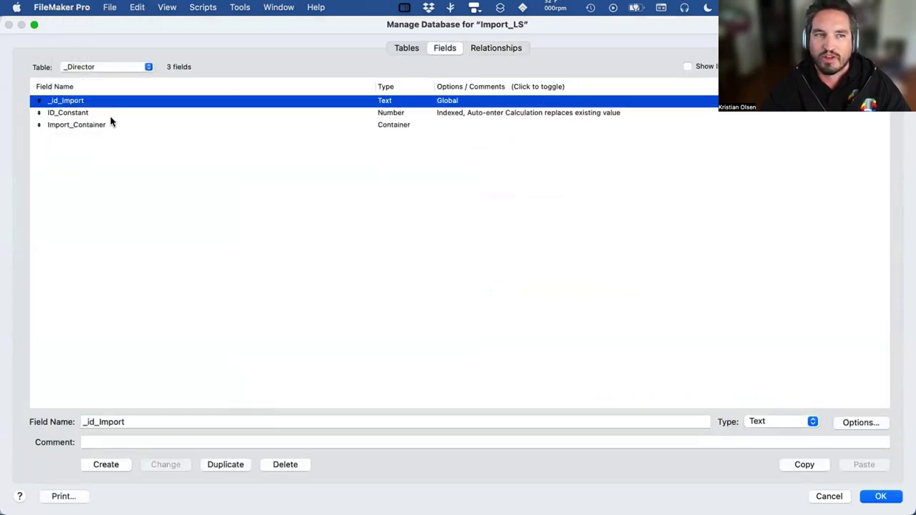
click(75, 124)
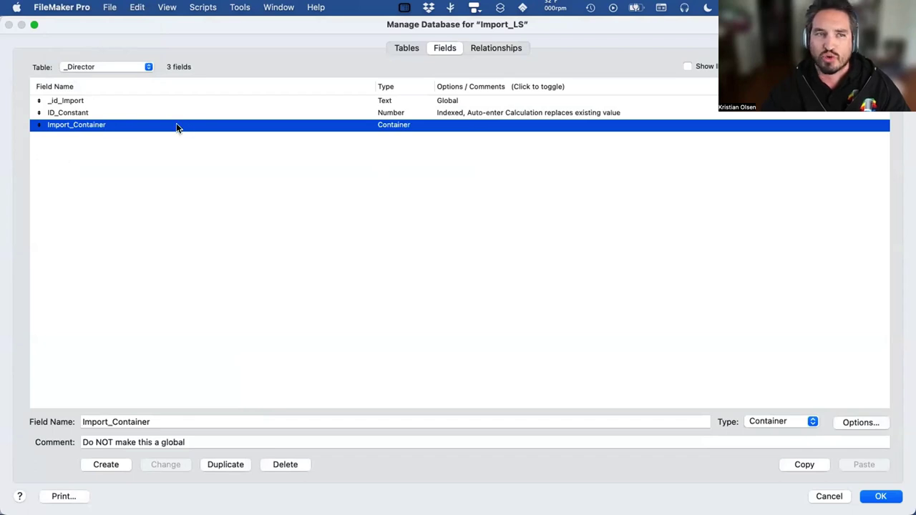
click(60, 113)
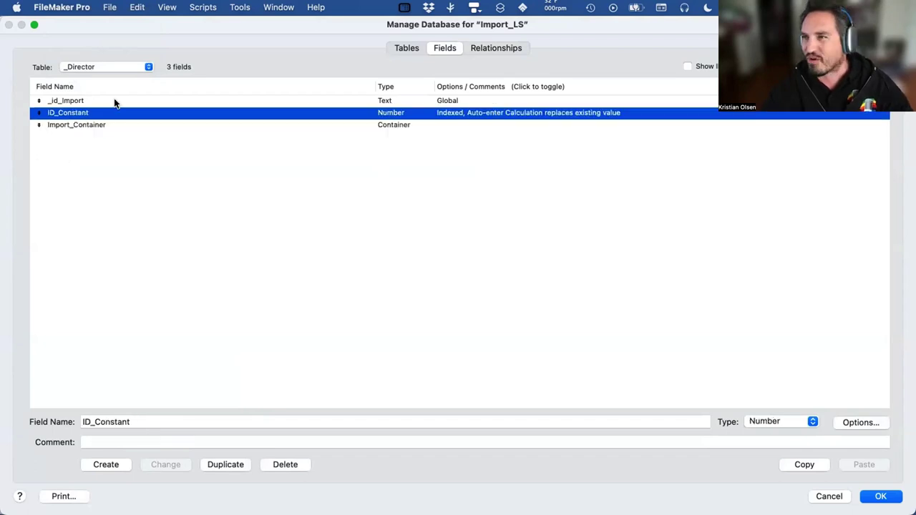
Highlight the director_IMPORT||id_Import|| table occurrence in the relationships graph and close the database definition without saving changes
click(496, 43)
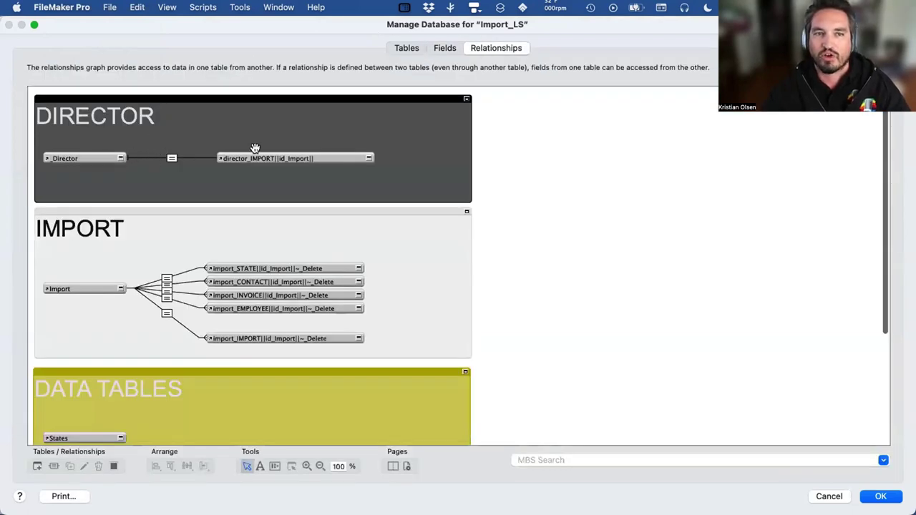
click(280, 155)
click(830, 497)
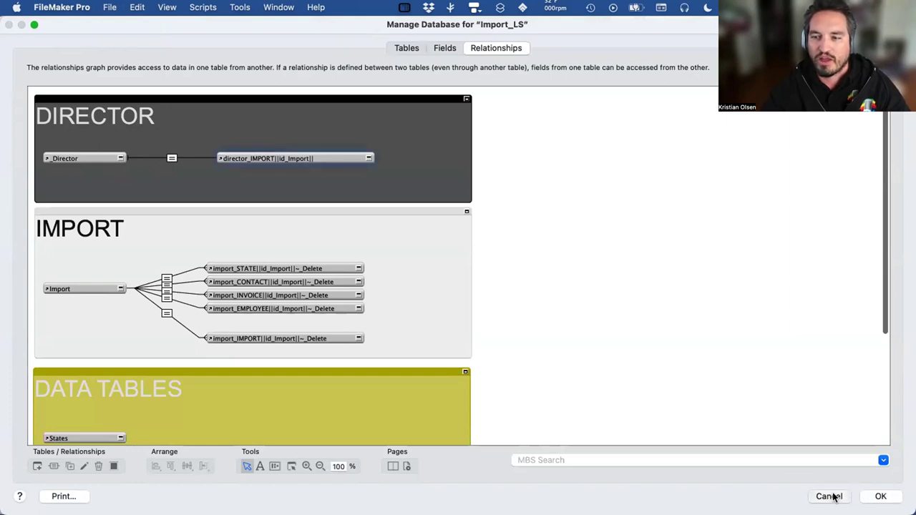
Return to Delete Import [PSoS] and highlight the Replace Field Contents step that sets Import::Status to "Deleting"
click(159, 174)
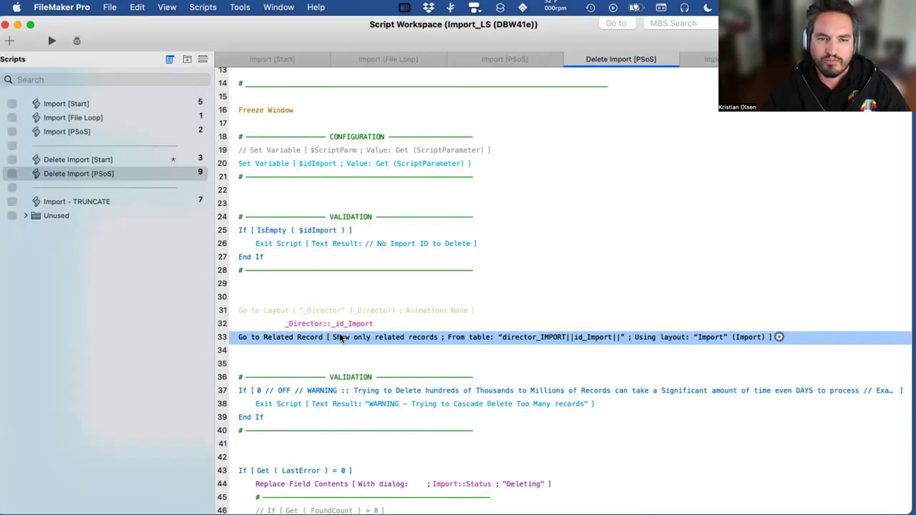
scroll(342, 339, down, 5)
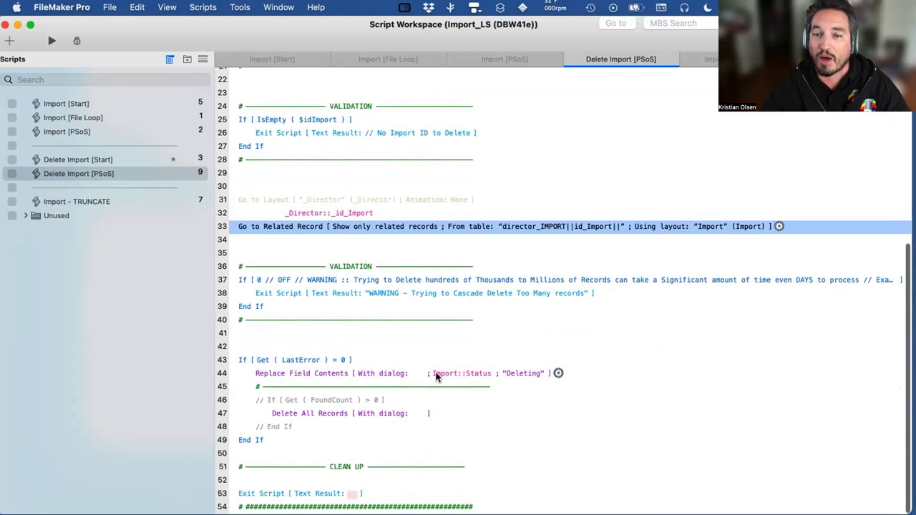
click(395, 375)
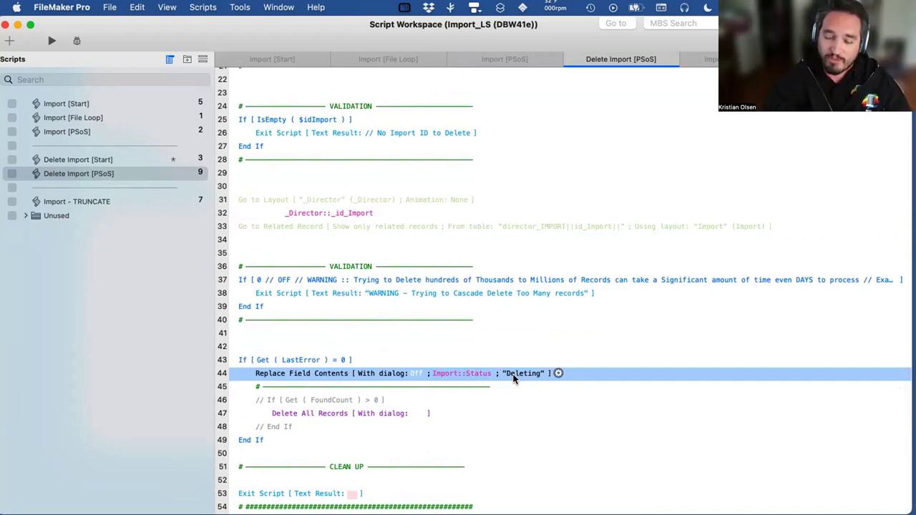
Show all import records in the Import_LS window and return to the Script Workspace
key(ctrl+Up)
click(155, 167)
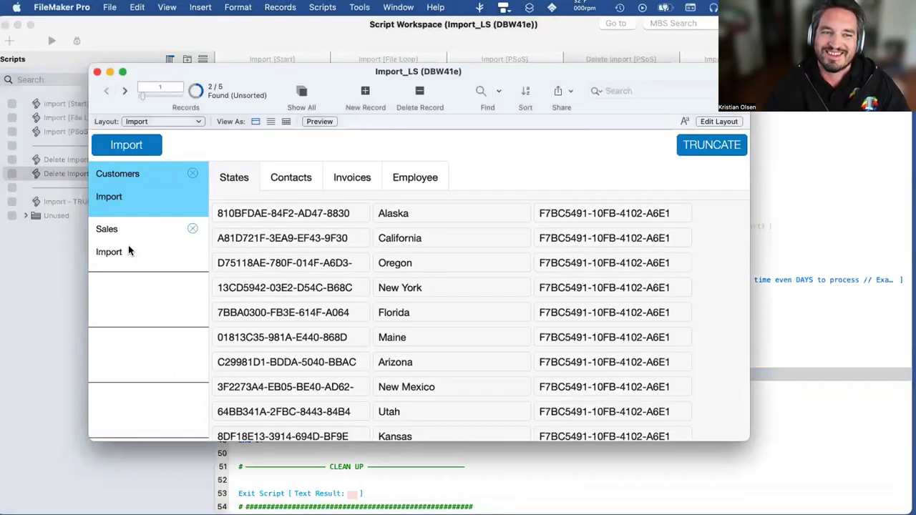
click(301, 91)
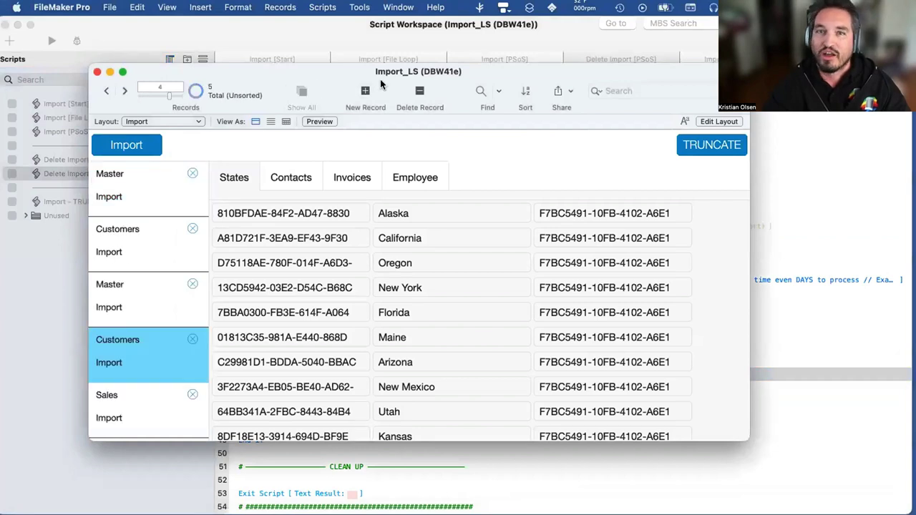
key(super+grave)
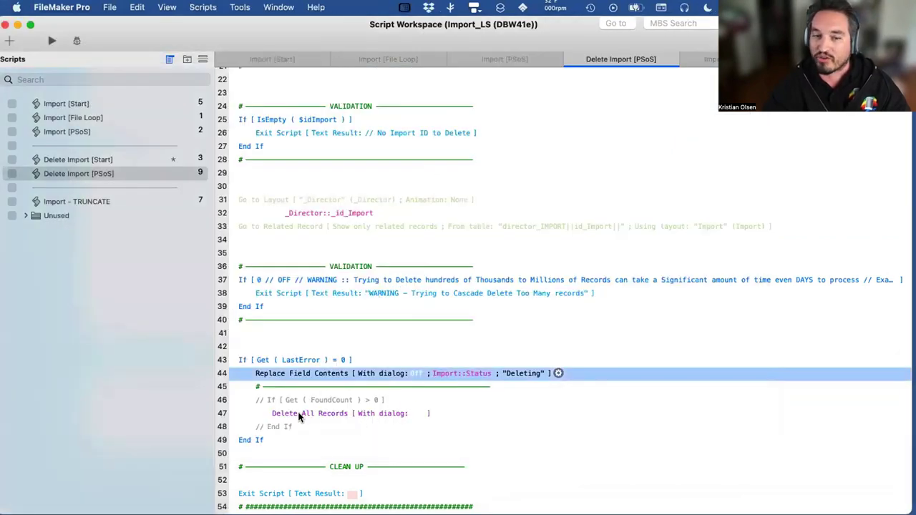
Highlight the Delete All Records step, and the Perform Script call to Delete Import [Start] within the Import [Start] script
click(299, 415)
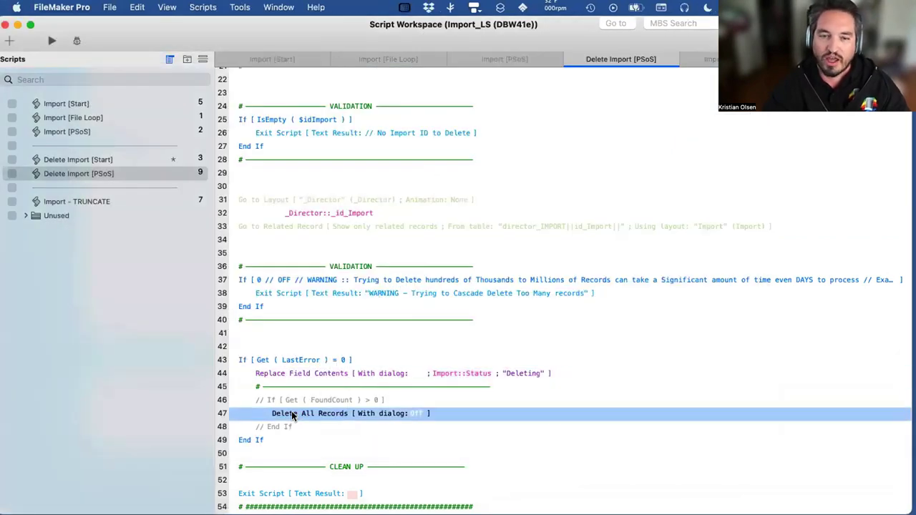
click(88, 158)
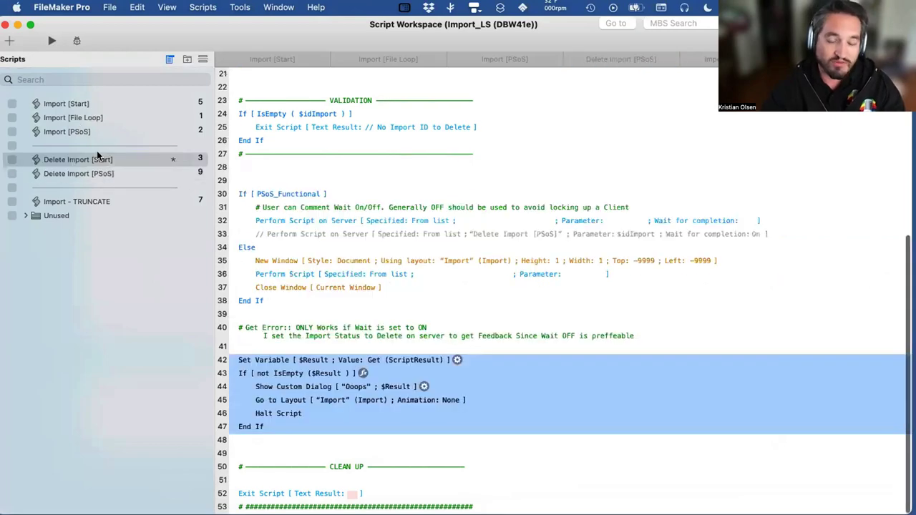
click(68, 103)
click(339, 306)
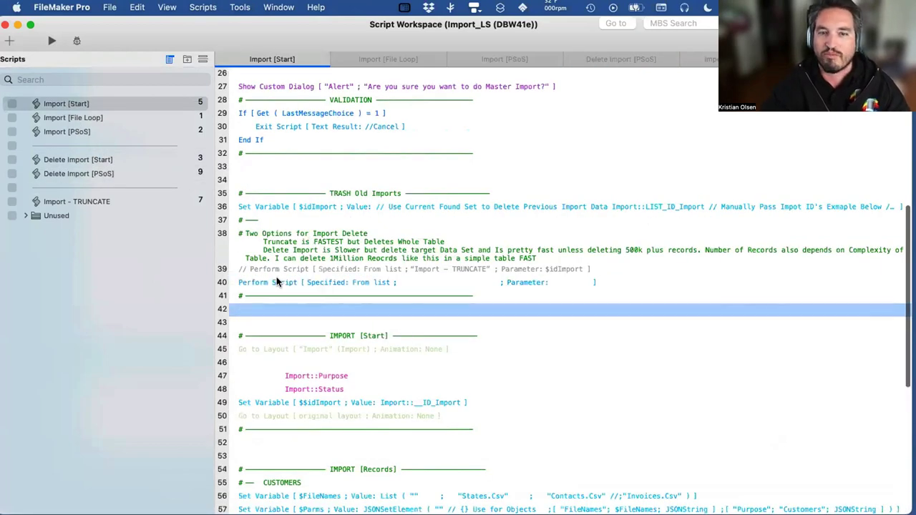
click(259, 282)
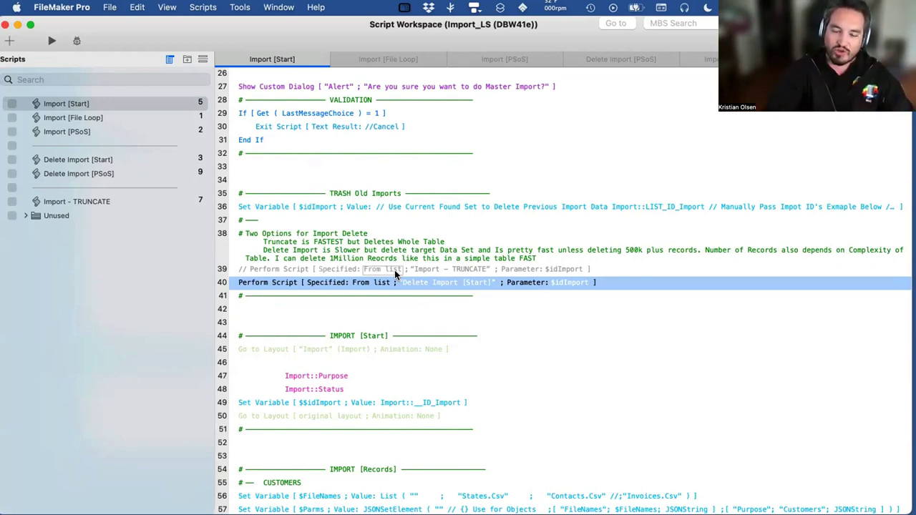
Open the Contacts layout in a separate window from the Import_LS file's layout list
key(ctrl+Up)
click(242, 165)
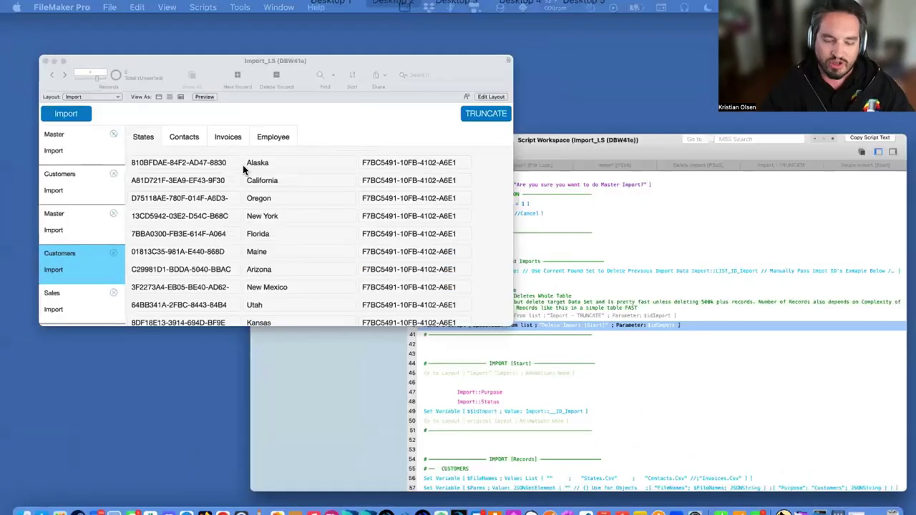
key(super+shift+l)
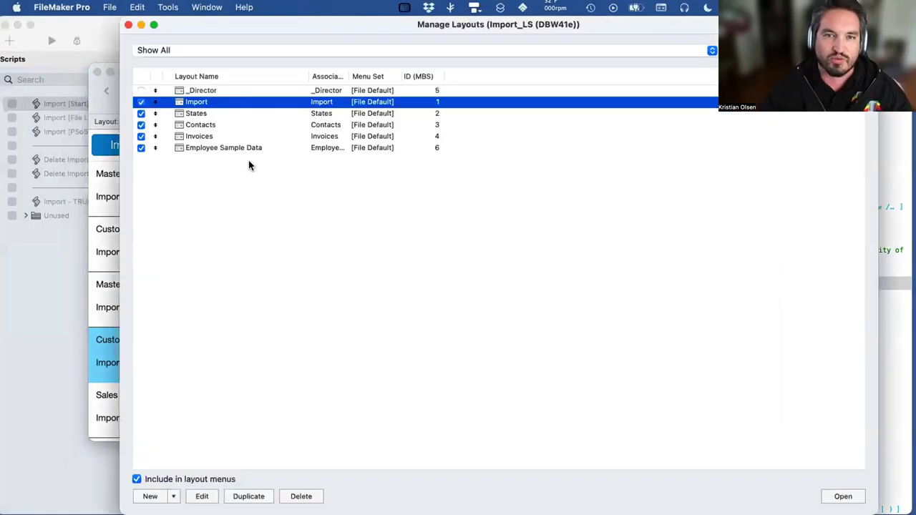
click(203, 116)
click(196, 127)
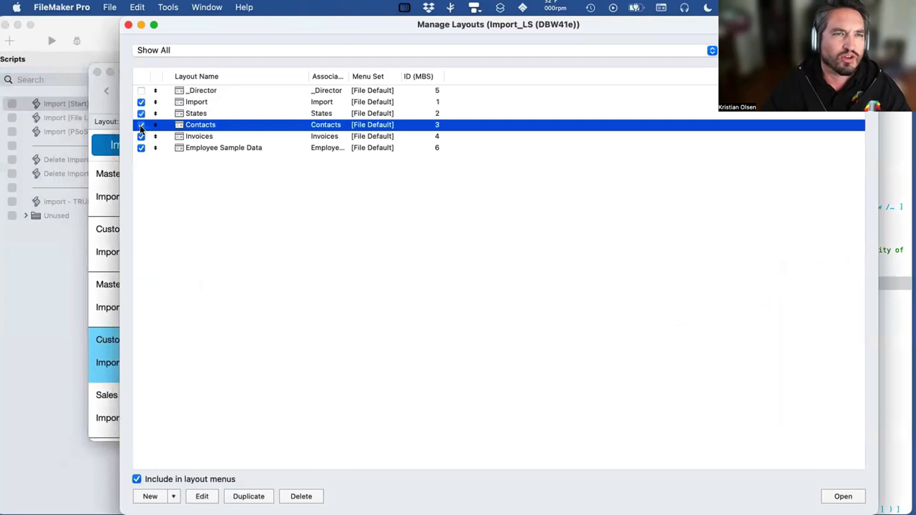
click(841, 496)
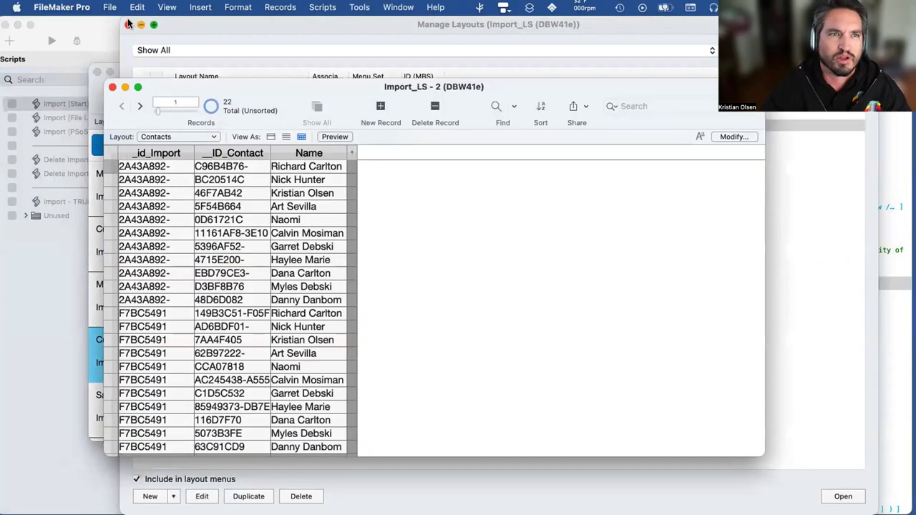
Uncover the Import_LS import window by moving the Contacts window aside, and select each Customers import, ending on the upper one
drag(556, 100, 739, 125)
click(420, 73)
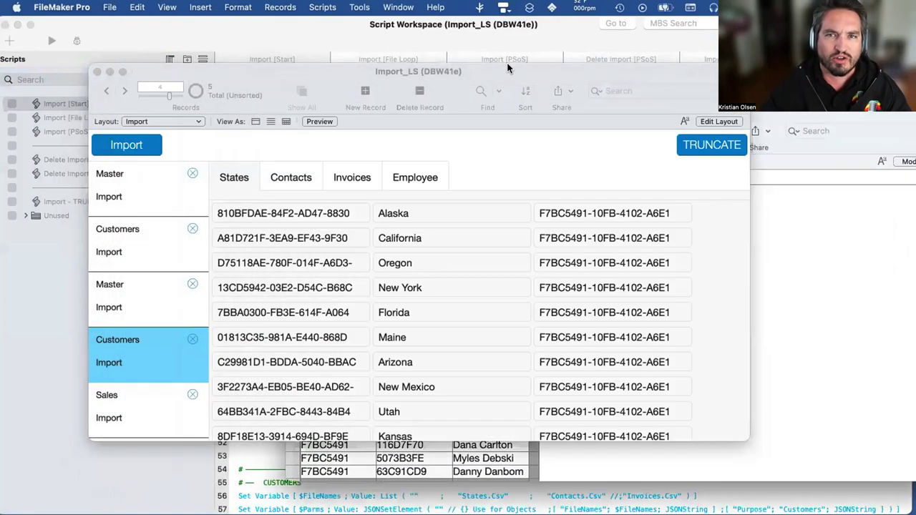
drag(420, 73, 360, 40)
click(57, 200)
click(76, 311)
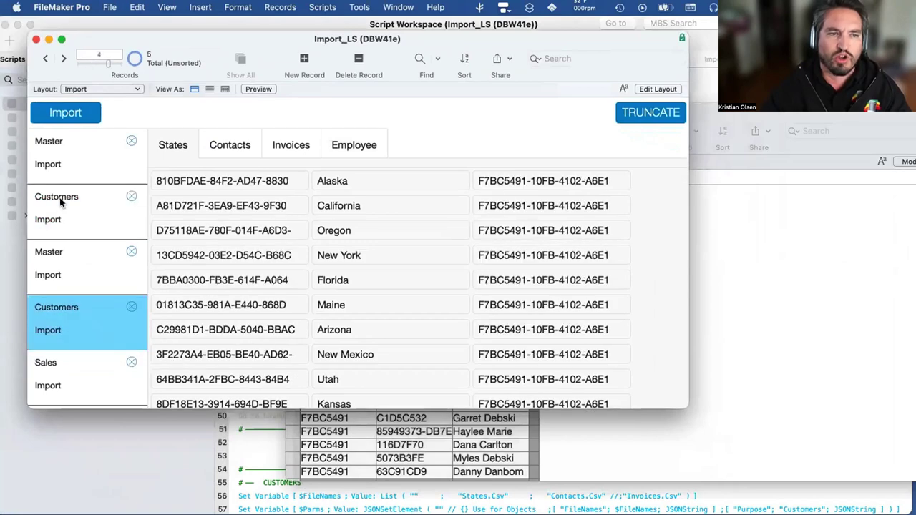
click(60, 199)
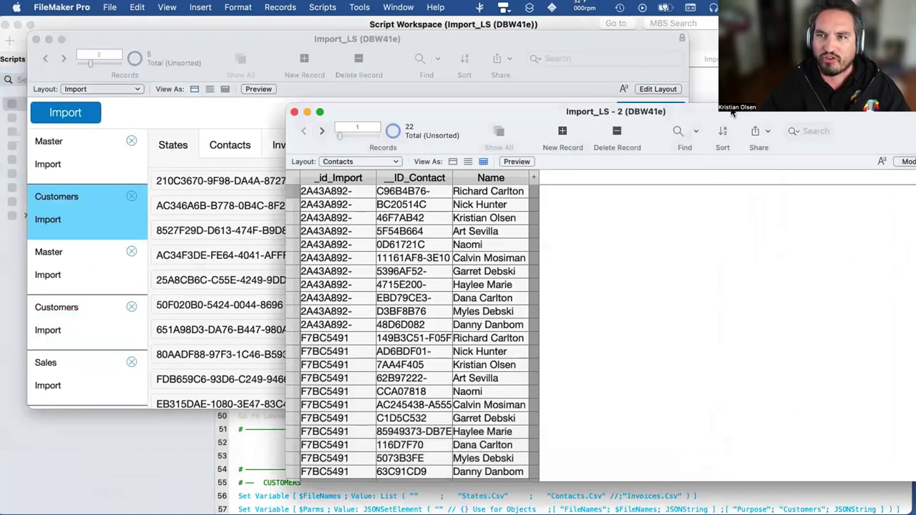
Narrow the Contacts window to its three columns and place it beside the import list
drag(787, 112, 589, 108)
drag(741, 468, 339, 485)
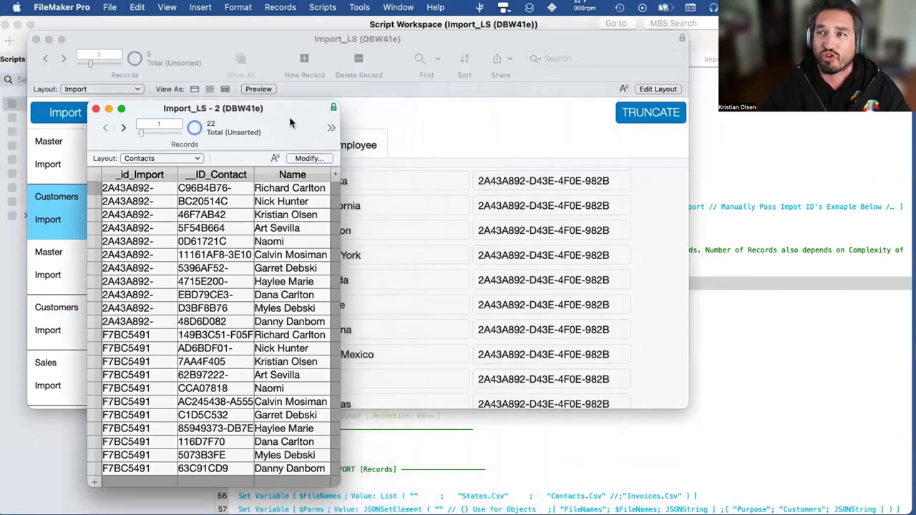
drag(293, 123, 770, 106)
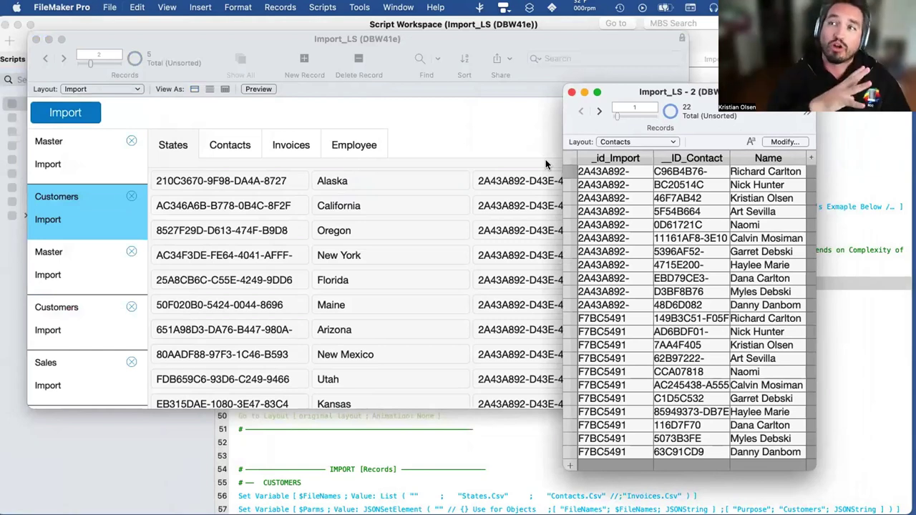
Delete the lower Customers import record and check the remaining records in the Contacts window
click(61, 336)
click(128, 308)
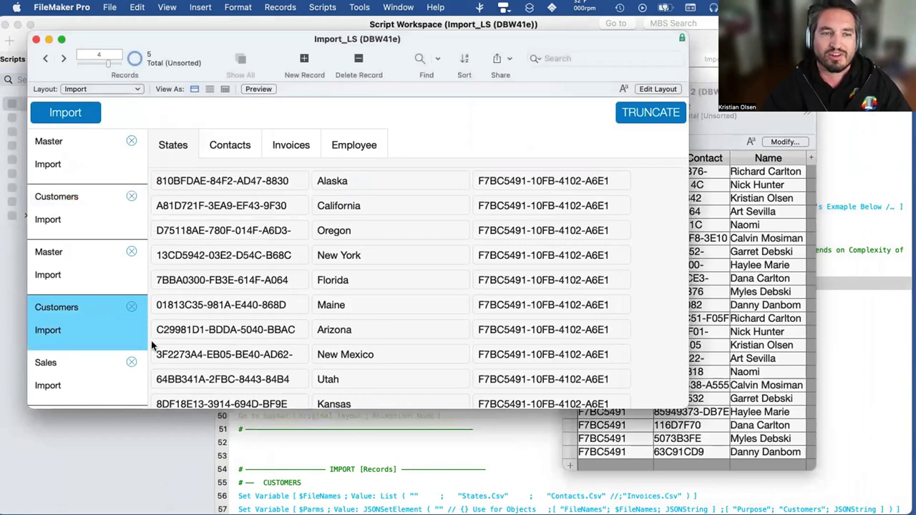
click(131, 307)
click(690, 108)
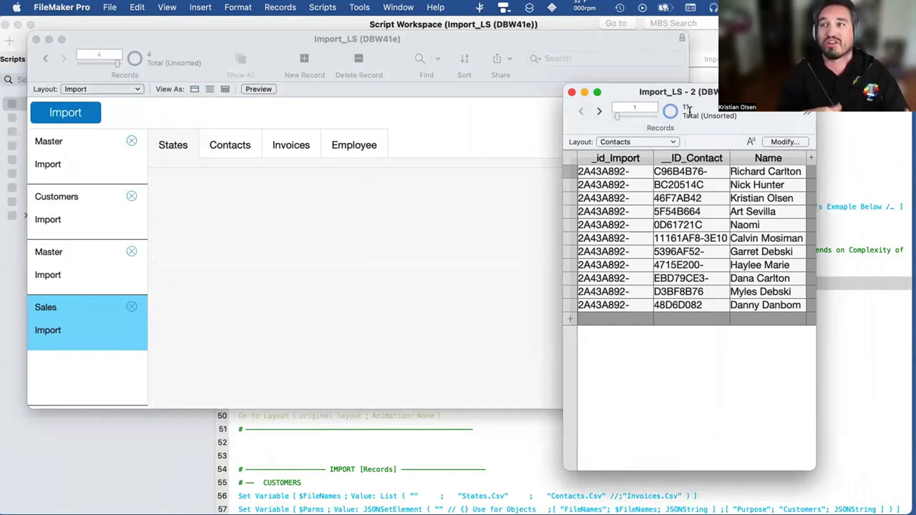
Close the Contacts window, return to the Script Workspace, and highlight the comment describing the two options for import delete
click(570, 92)
click(709, 42)
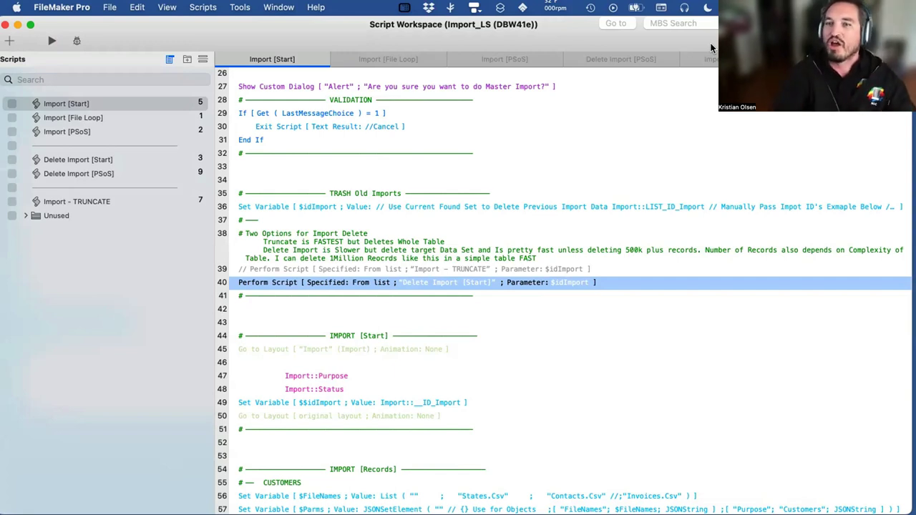
click(596, 250)
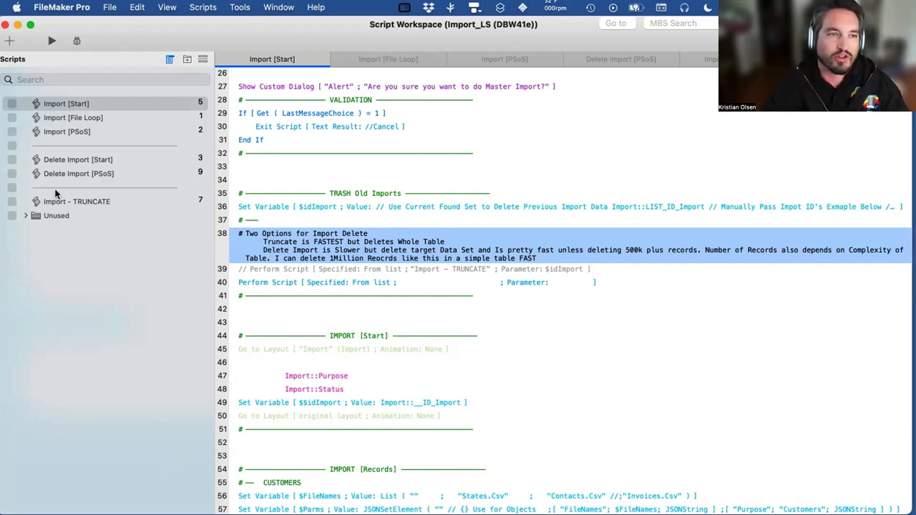
Open the Import - TRUNCATE script and highlight the Truncate Table steps for States, Contacts, Invoices, and Employee Sample Data
click(63, 202)
scroll(344, 308, down, 10)
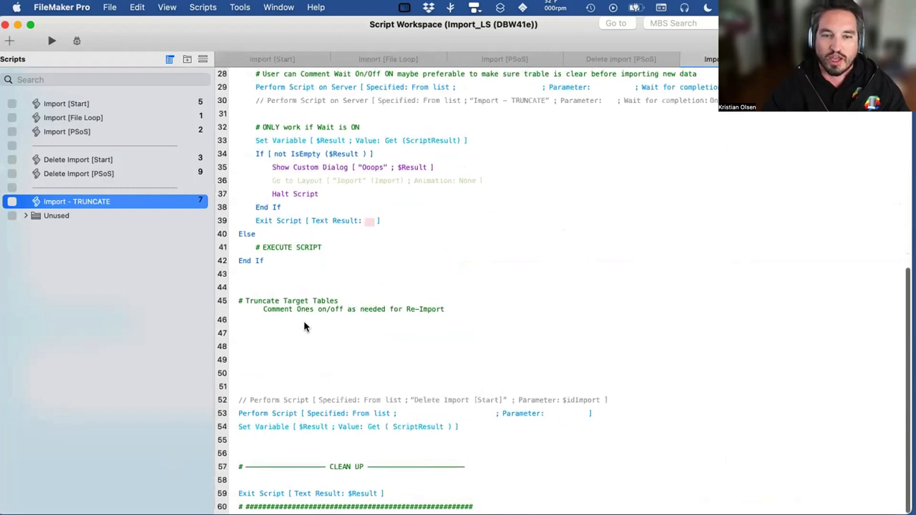
click(282, 319)
shift+click(288, 358)
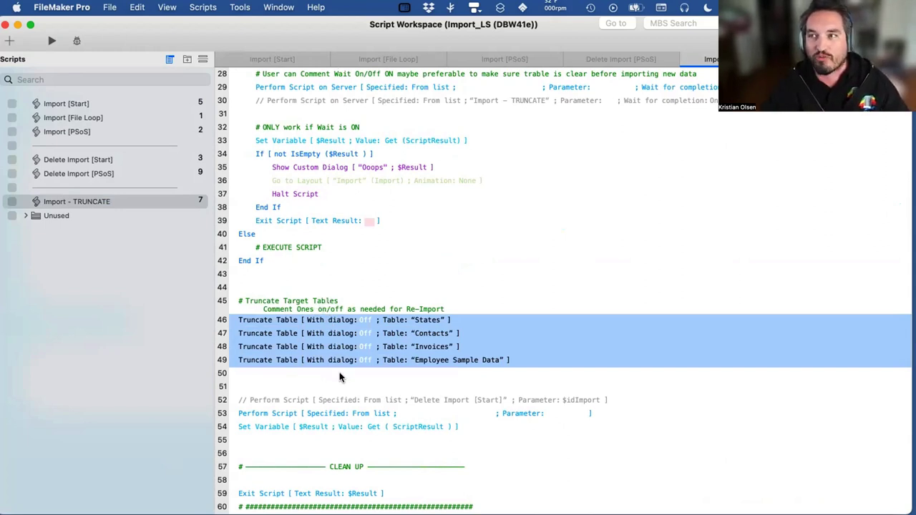
Disable the Truncate Table steps for Contacts and Invoices
click(251, 333)
drag(251, 333, 257, 345)
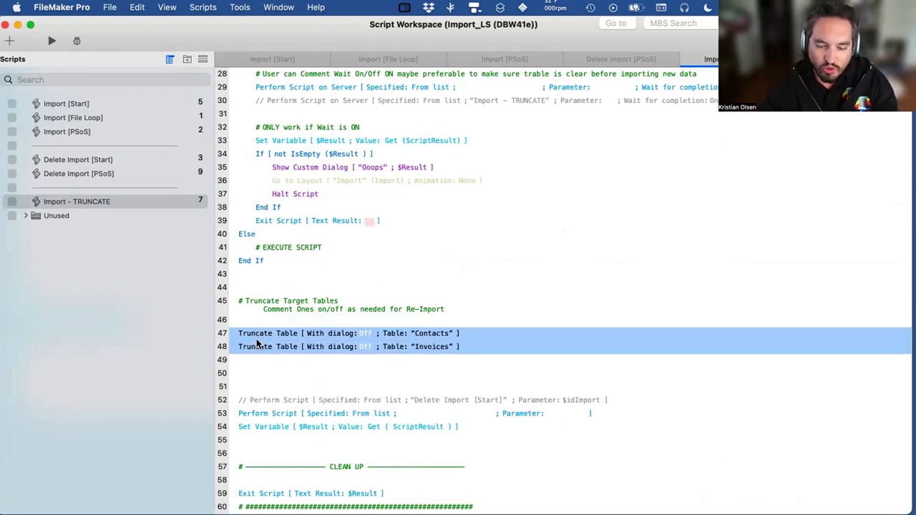
key(super+slash)
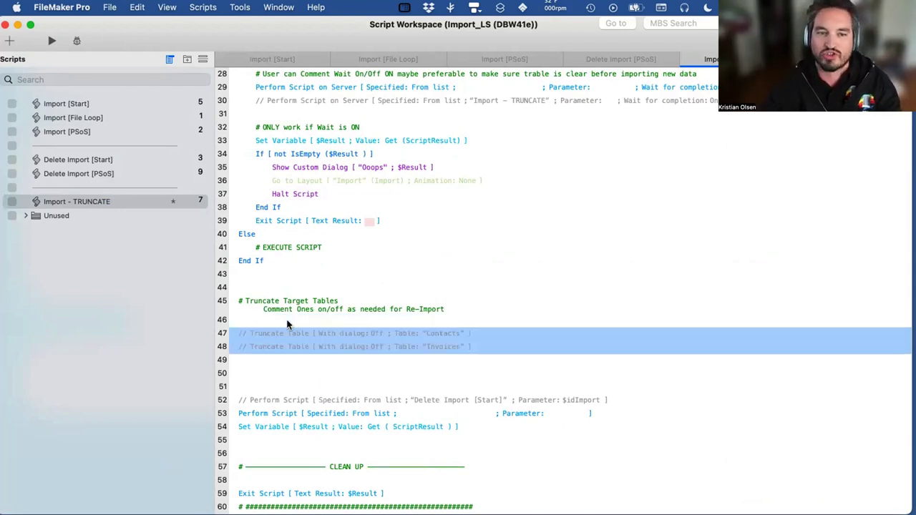
Re-enable the disabled steps so that all four Truncate Table steps are active
click(287, 324)
shift+click(262, 357)
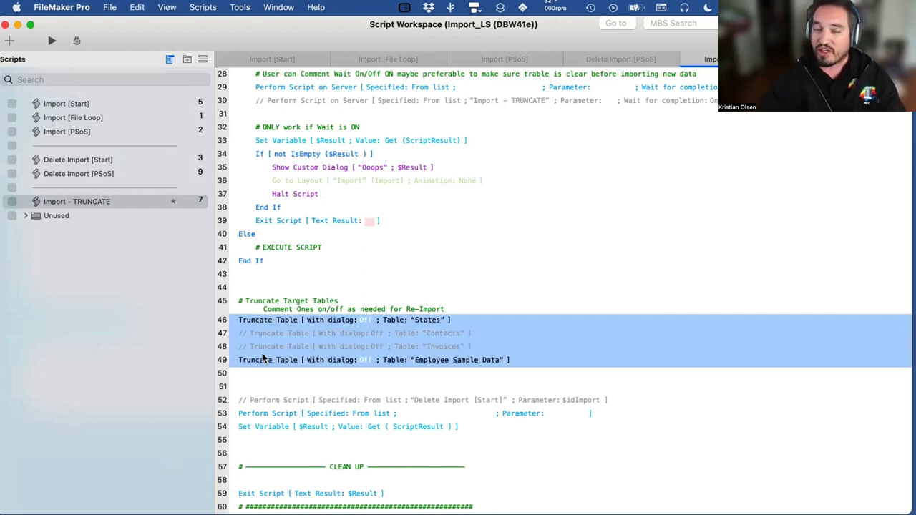
key(super+slash)
key(super+slash)
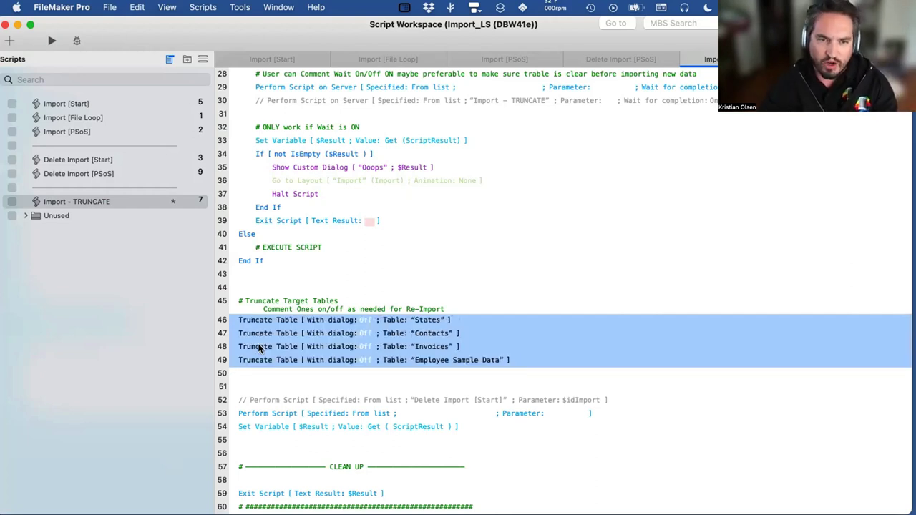
In Import [Start], enable the Perform Script step for Import - TRUNCATE and disable the one for Delete Import [Start]
click(66, 103)
click(297, 269)
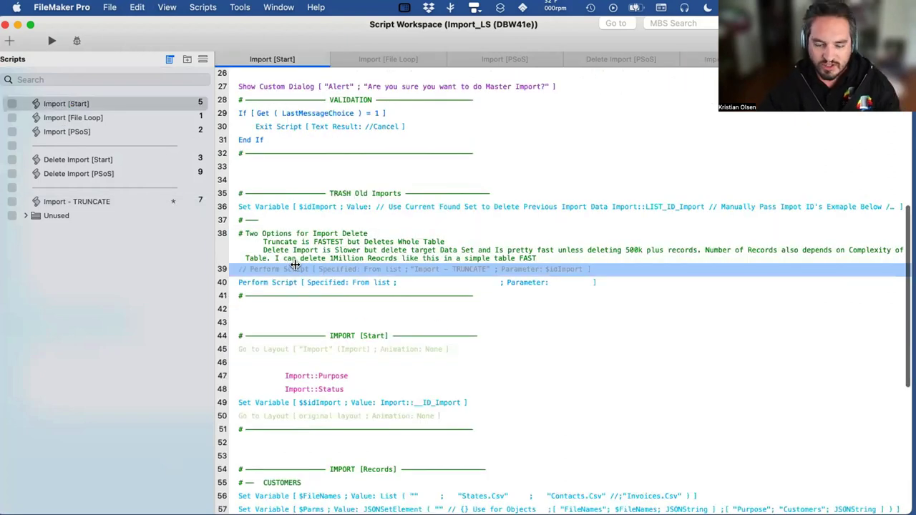
key(super+slash)
click(245, 282)
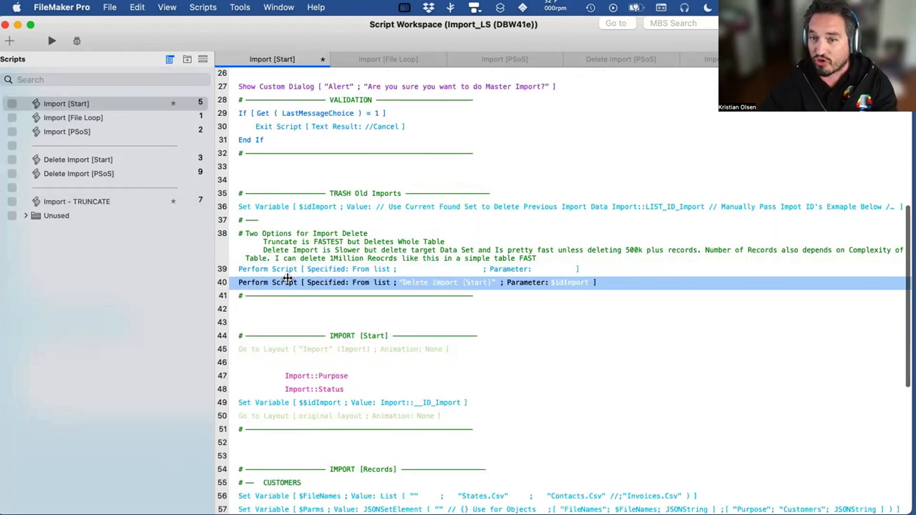
key(super+slash)
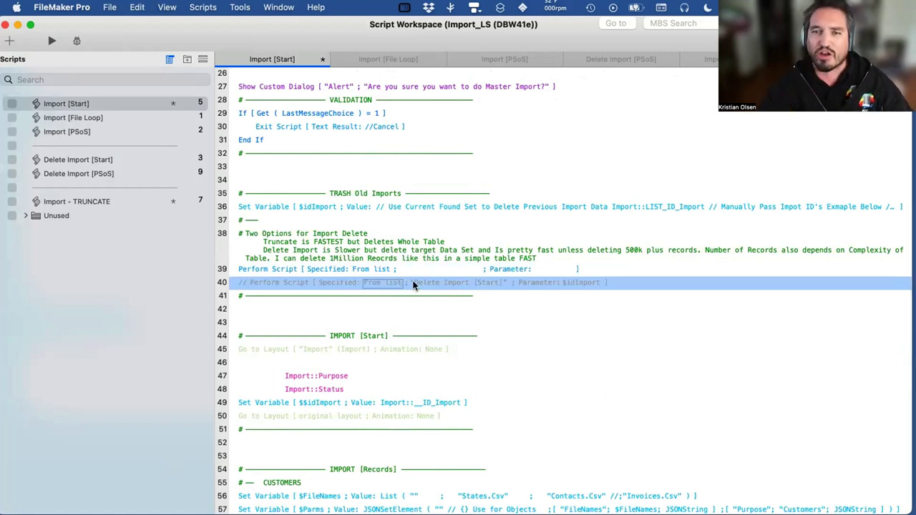
Disable the Import - TRUNCATE call again and re-enable the Perform Script step for Delete Import [Start]
click(267, 269)
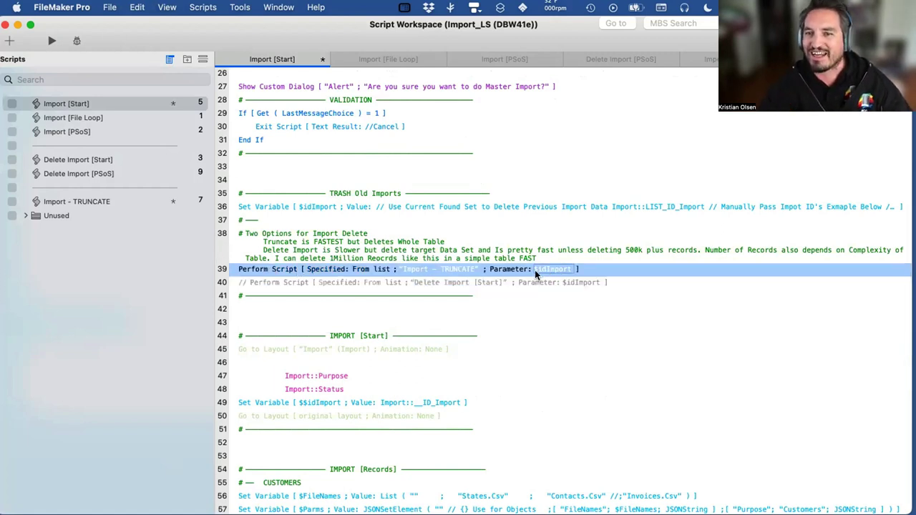
key(super+slash)
click(256, 282)
key(super+slash)
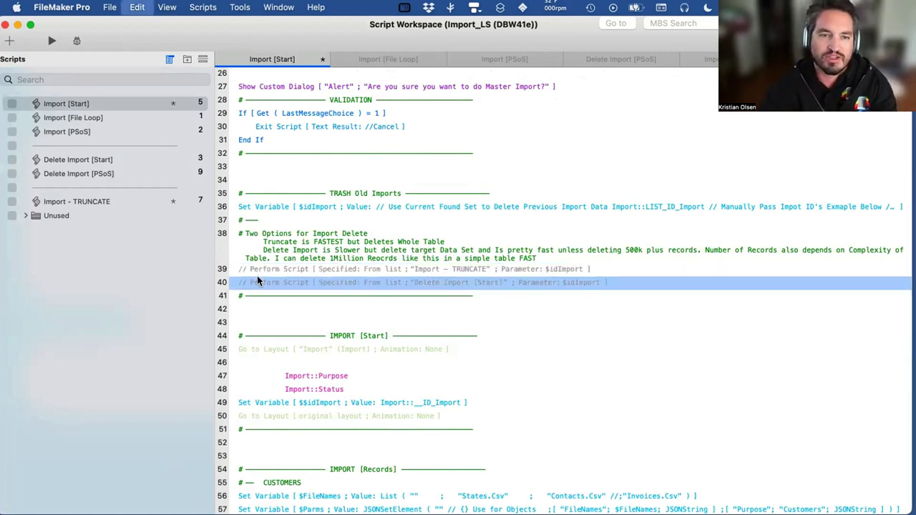
Highlight the Perform Script step calling Delete Import [PSoS] in Import - TRUNCATE, and save the script
click(71, 201)
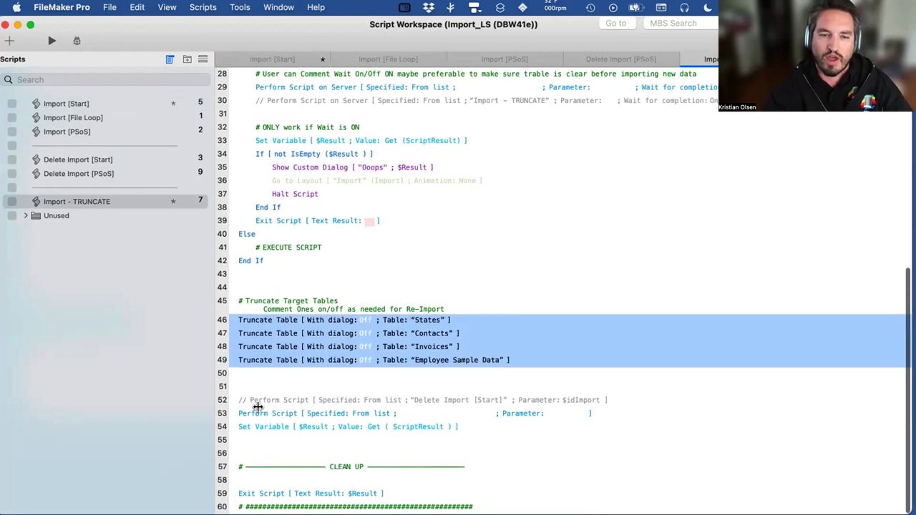
click(361, 413)
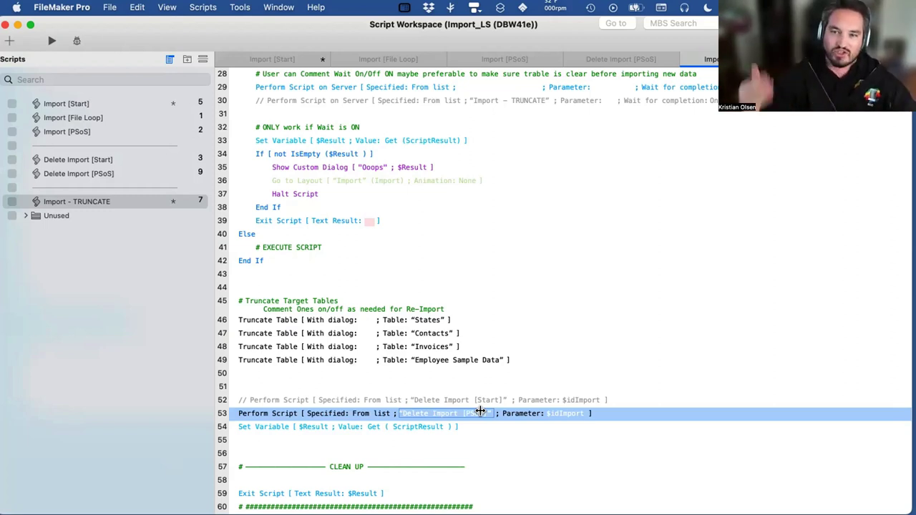
super+click(640, 339)
key(super+s)
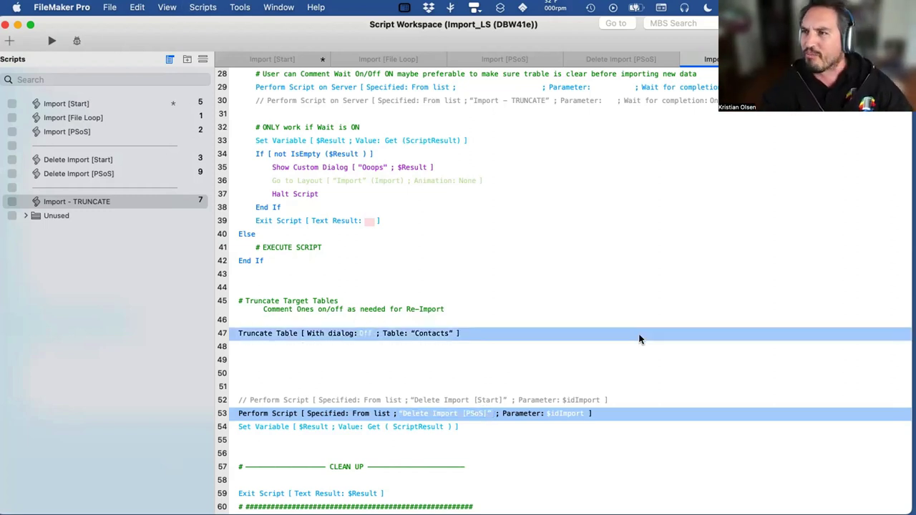
Return to Import [Start] and highlight the IMPORT [Start] steps that create the Master import record, from Go to Layout "Import" to original layout
click(69, 106)
scroll(384, 232, down, 3)
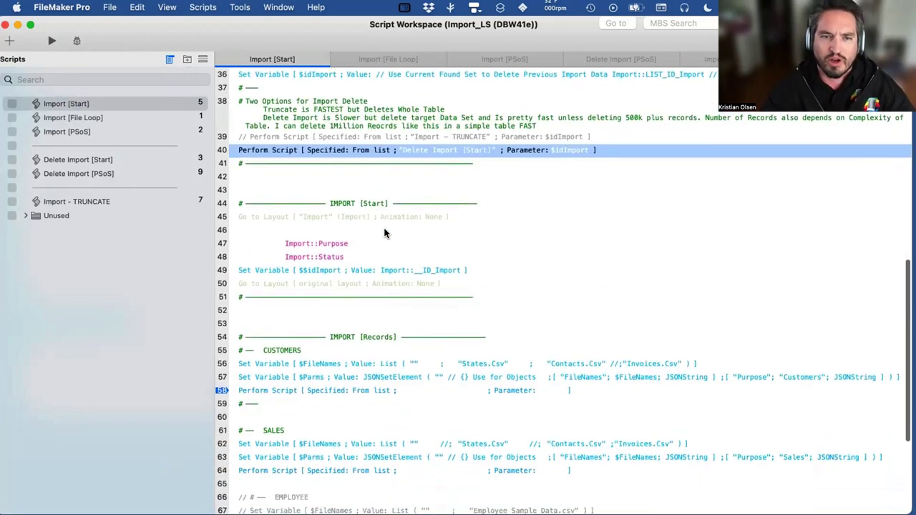
click(283, 178)
click(257, 214)
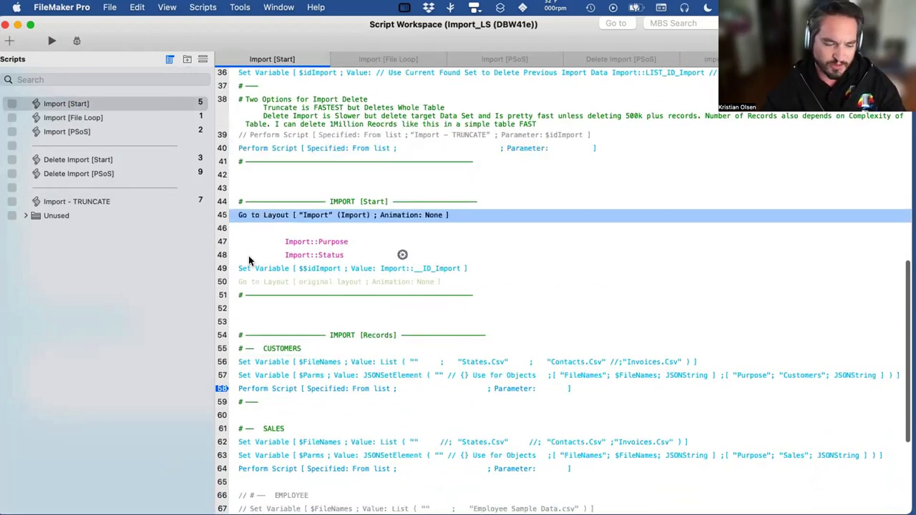
shift+click(257, 280)
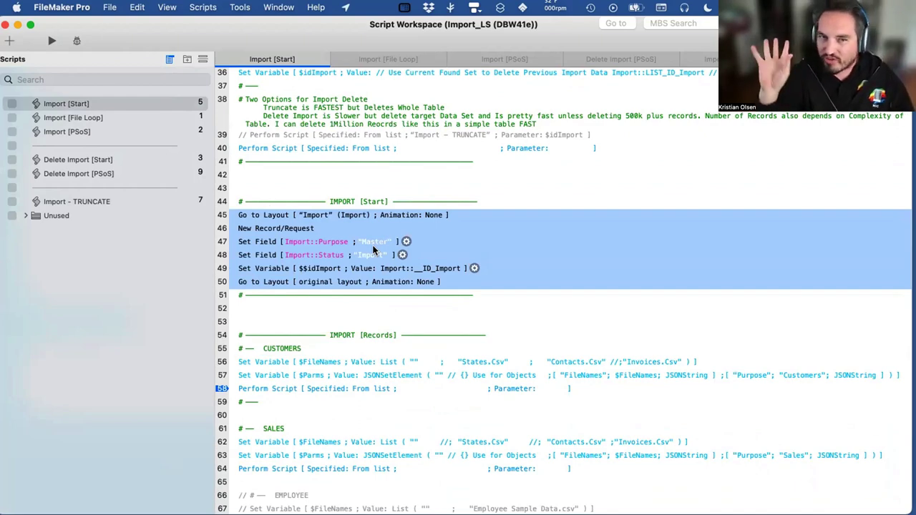
Highlight the Set Variable step that stores Import::__ID_Import in $$idImport
scroll(343, 229, down, 5)
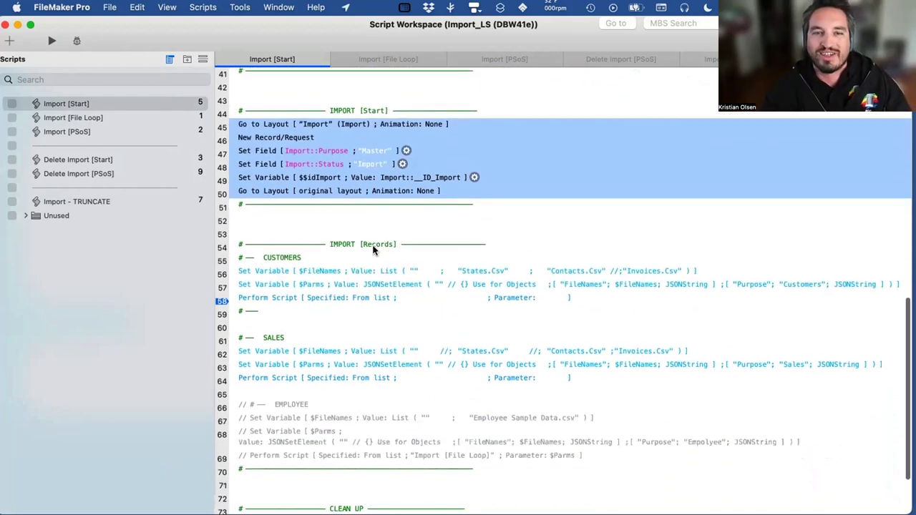
scroll(301, 200, up, 2)
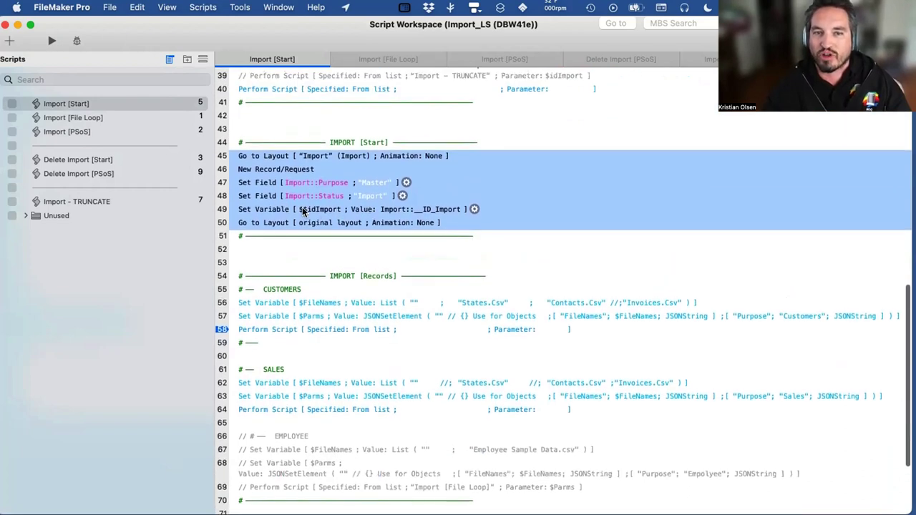
click(492, 207)
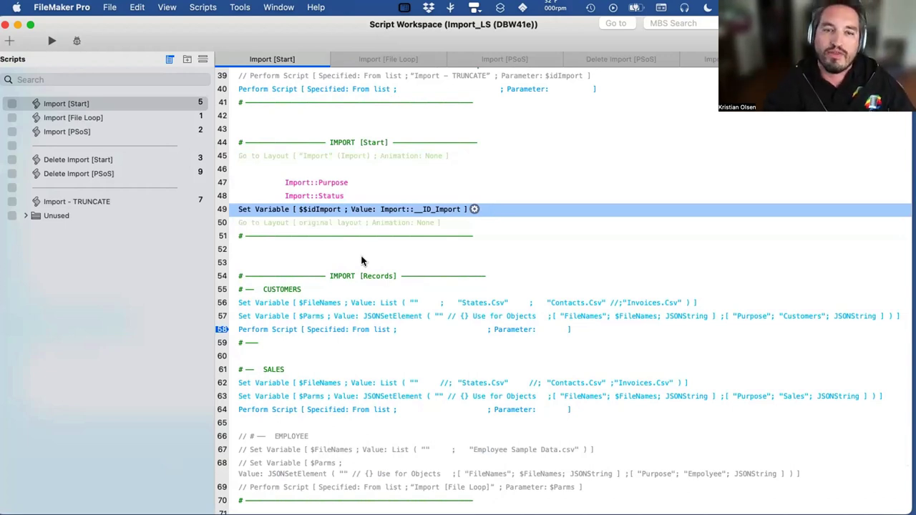
Highlight the Customers and Sales steps under IMPORT [Records], and examine the Customers $FileNames variable's file list without changing it
click(323, 279)
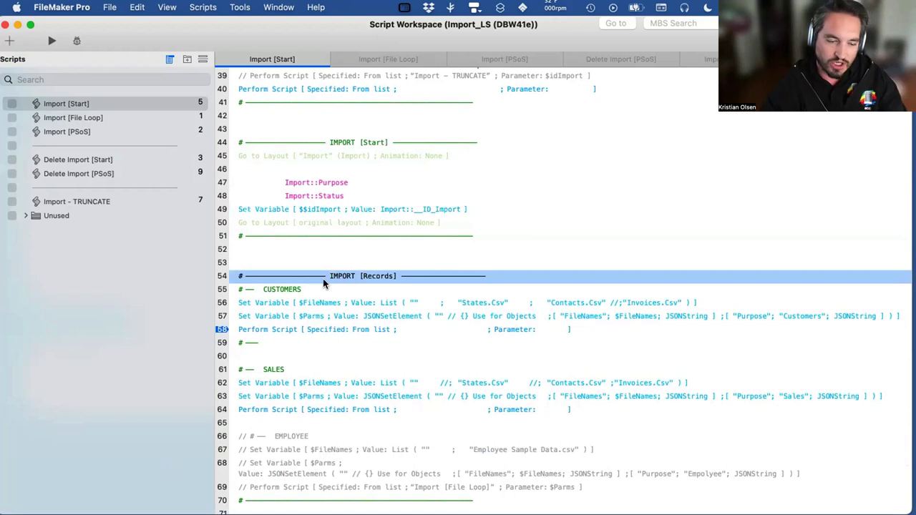
shift+click(252, 408)
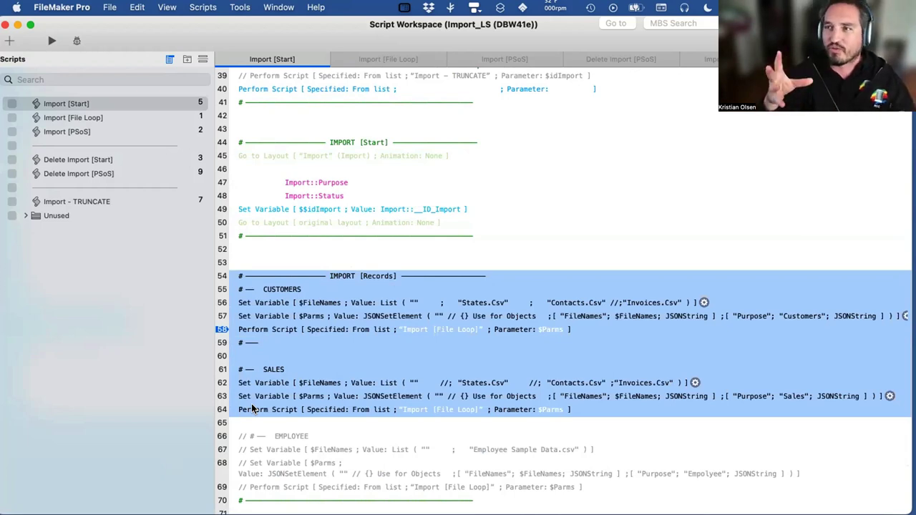
click(299, 304)
double_click(299, 303)
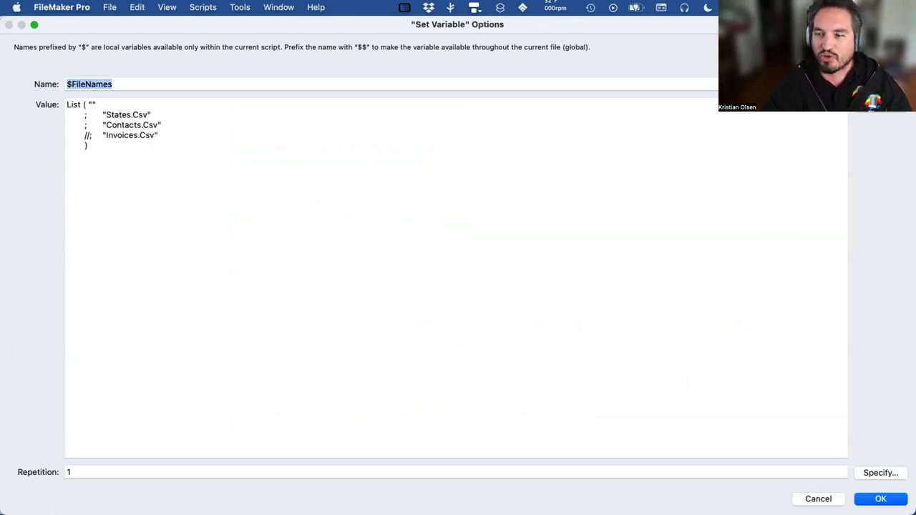
click(802, 498)
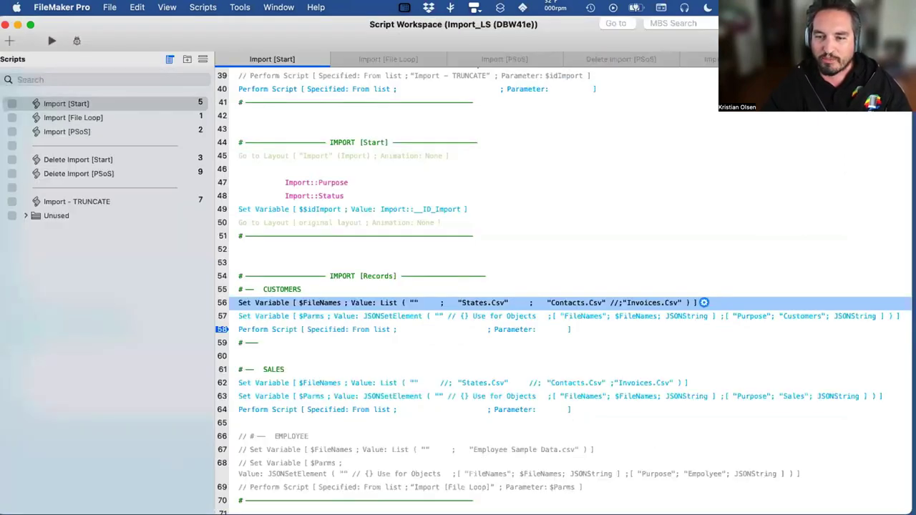
Switch to Finder, show the Import folder in Dropbox, point out the Contacts.csv file name, and close the folder window
key(ctrl+super+f)
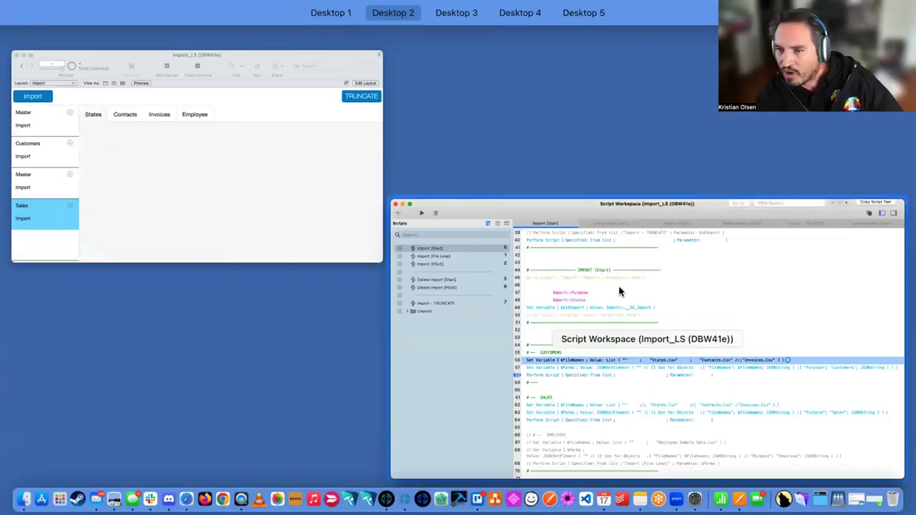
click(619, 292)
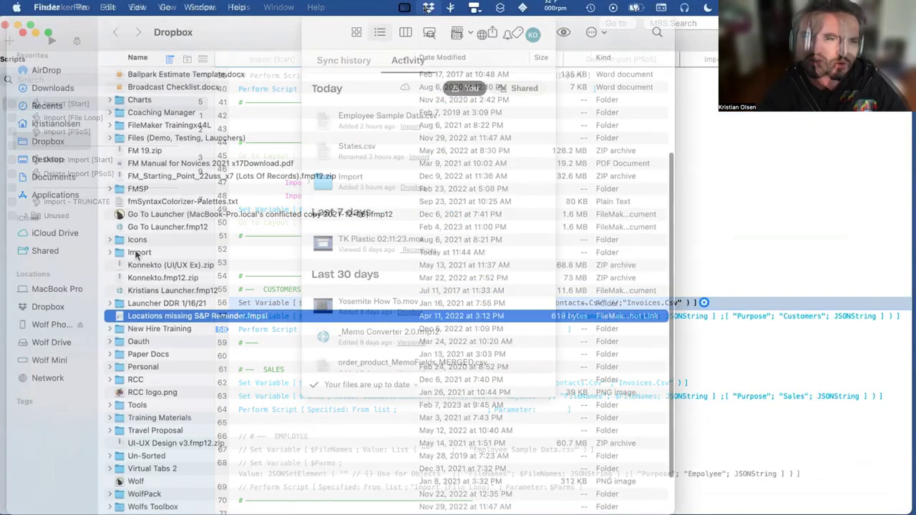
double_click(138, 254)
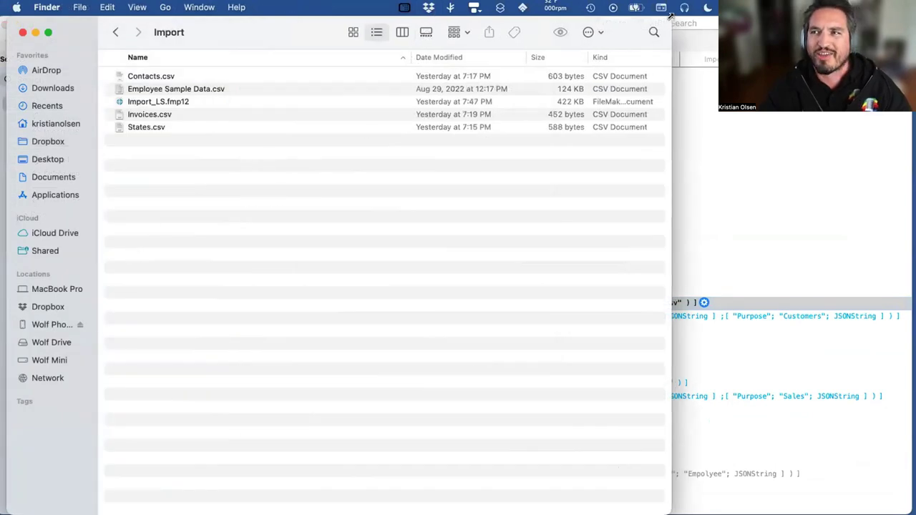
drag(670, 16, 616, 256)
drag(262, 270, 269, 226)
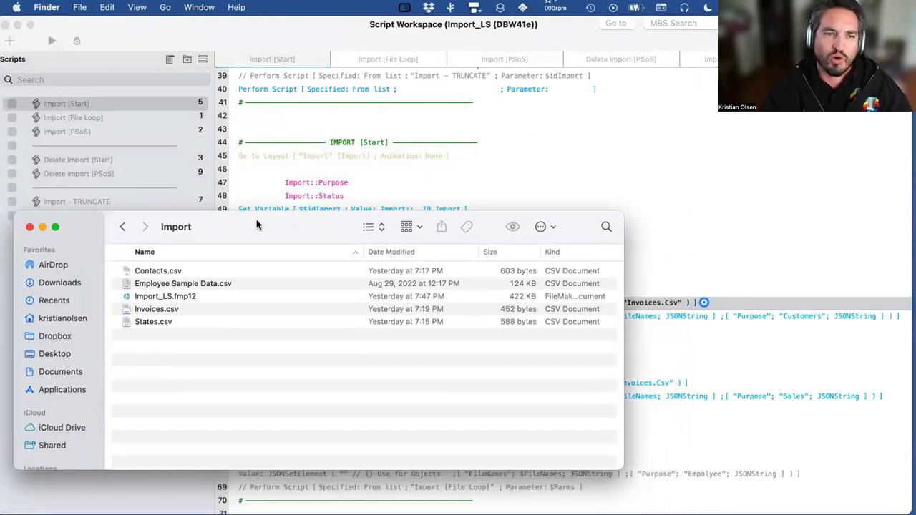
click(146, 272)
click(158, 271)
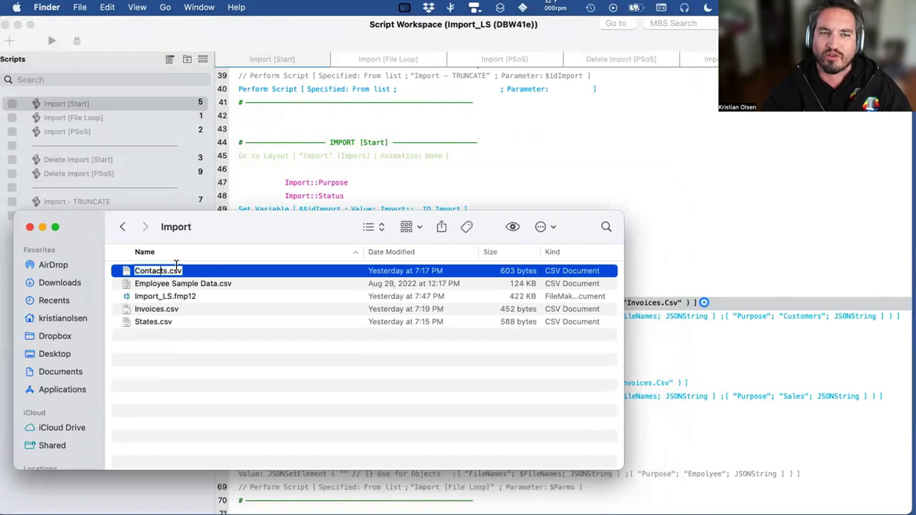
click(77, 226)
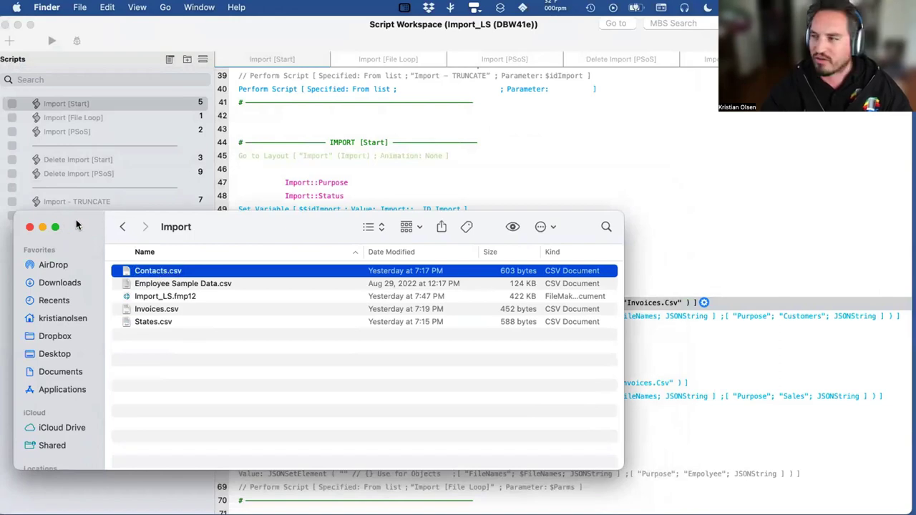
key(super+w)
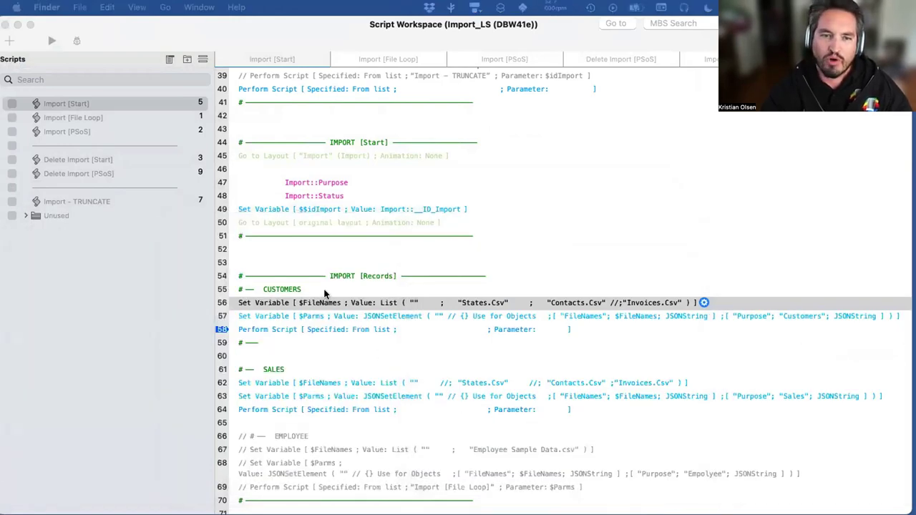
Highlight the "Contacts.Csv" and "States.Csv" entries in the Customers $FileNames variable's list, and accept the variable options as they are
click(307, 304)
double_click(318, 304)
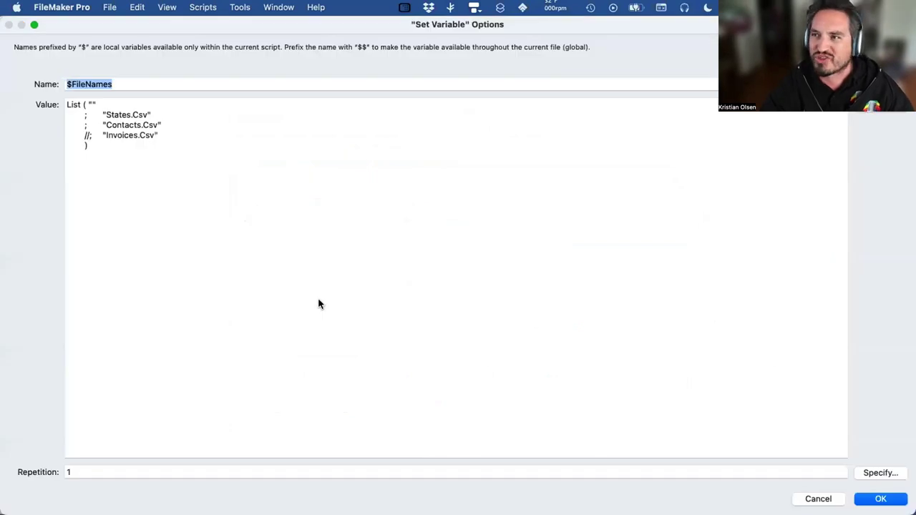
click(191, 202)
drag(160, 119, 62, 118)
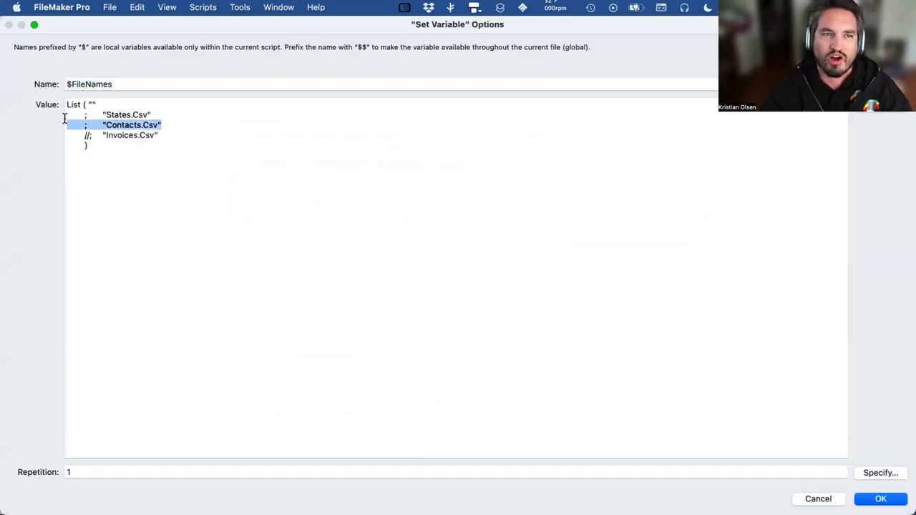
drag(160, 111, 60, 111)
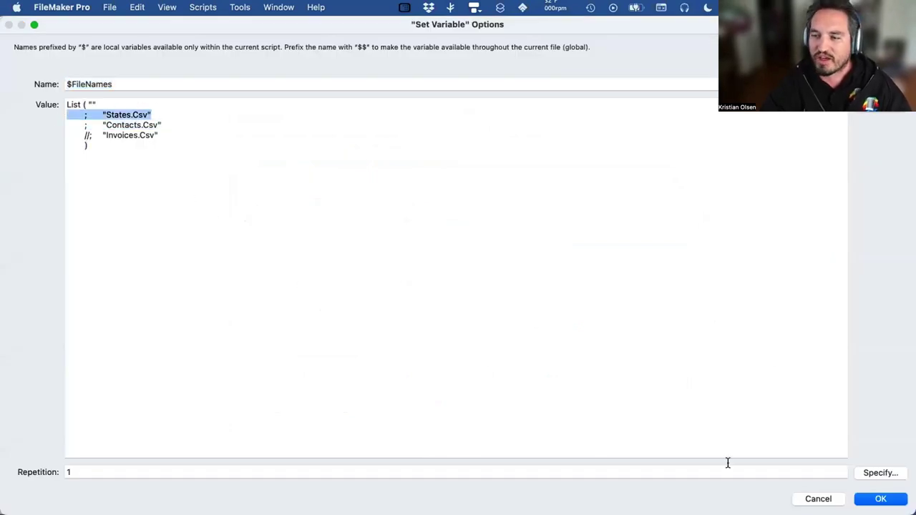
click(874, 498)
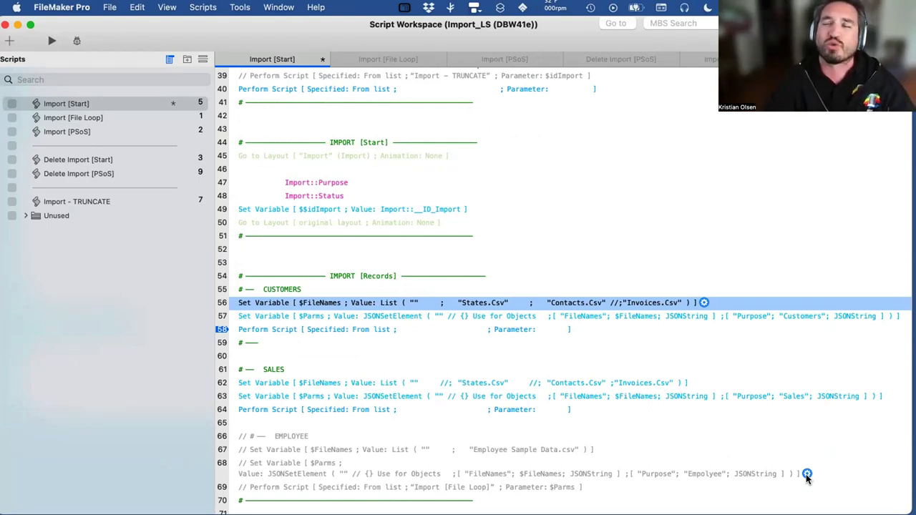
Examine the Sales $FileNames variable, highlighting its active "Invoices.Csv" entry, and leave the options without changes
scroll(643, 397, down, 3)
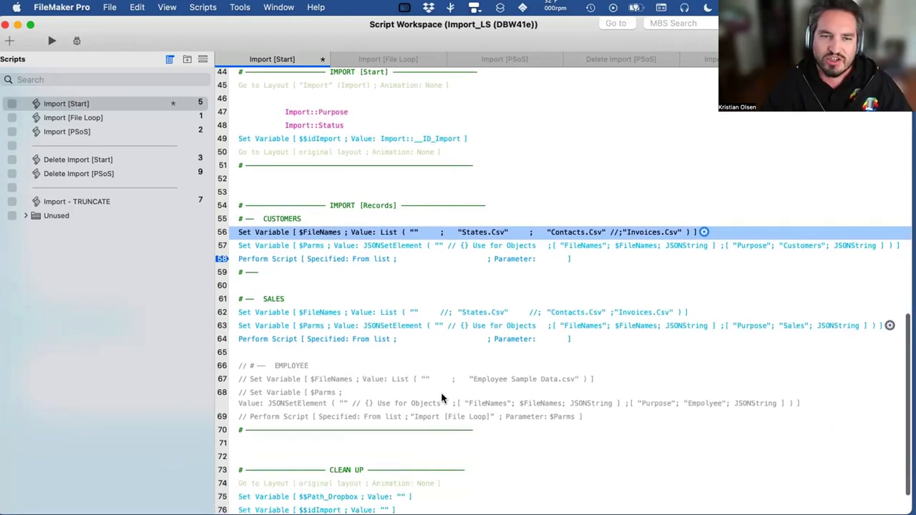
double_click(313, 312)
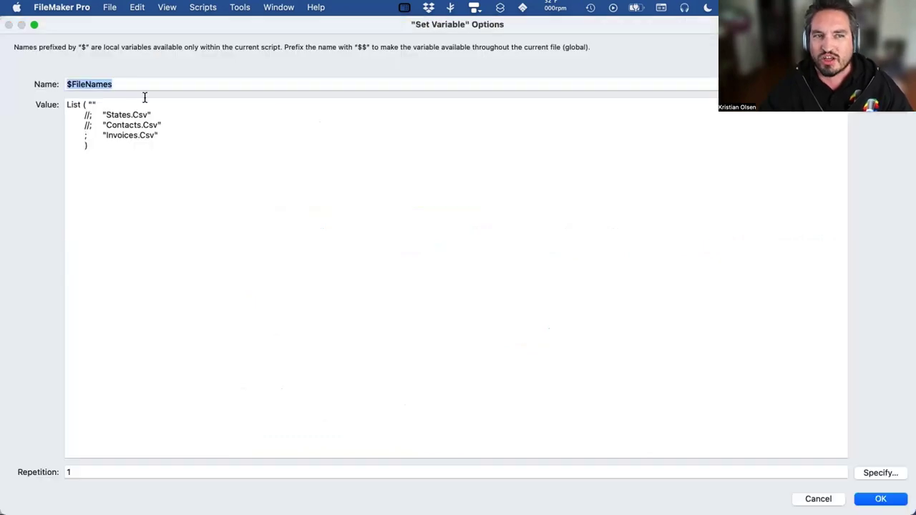
drag(159, 136, 31, 131)
click(396, 204)
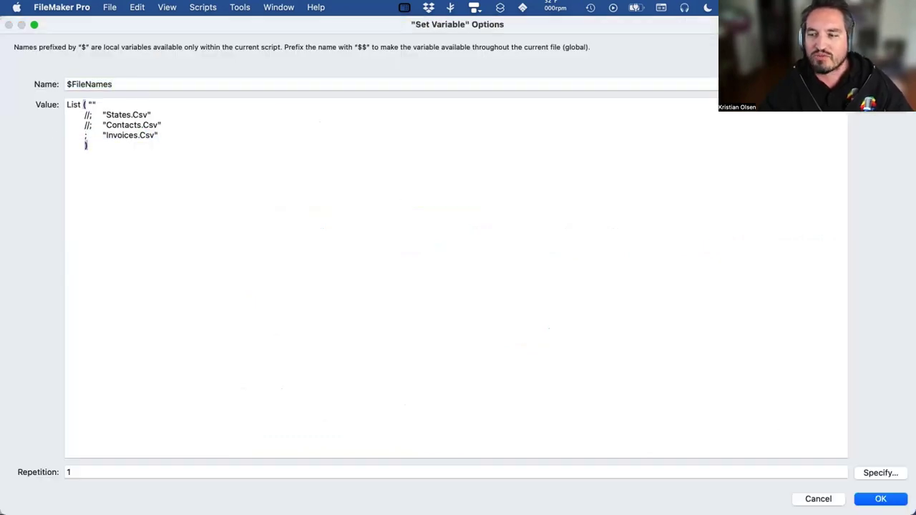
click(817, 499)
click(320, 365)
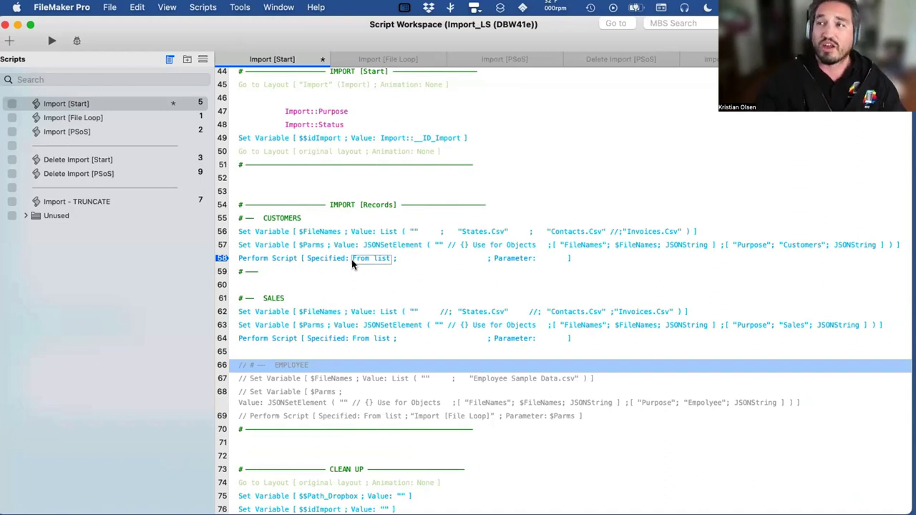
Examine the Customers $Parms variable, highlighting its JSONSetElement expression, the $FileNames value and the "Customers" purpose, and leave it unchanged
scroll(351, 259, up, 4)
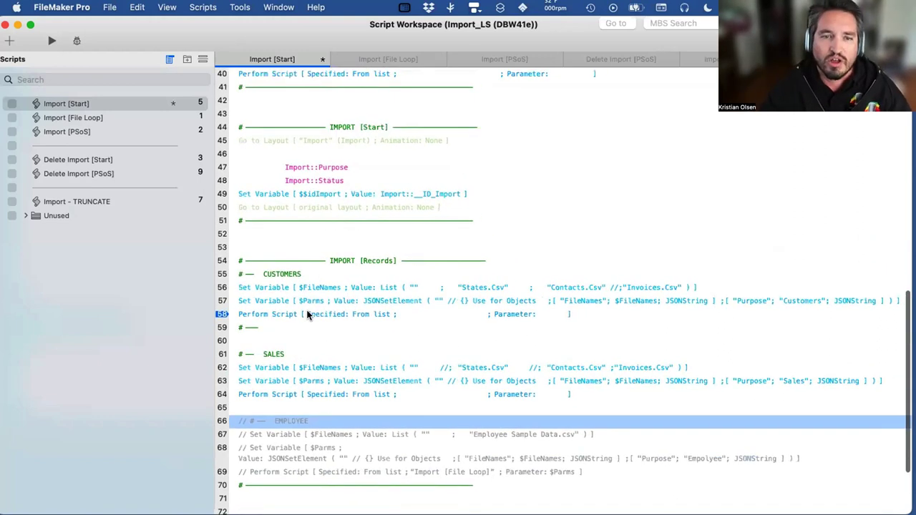
scroll(320, 301, down, 7)
double_click(397, 212)
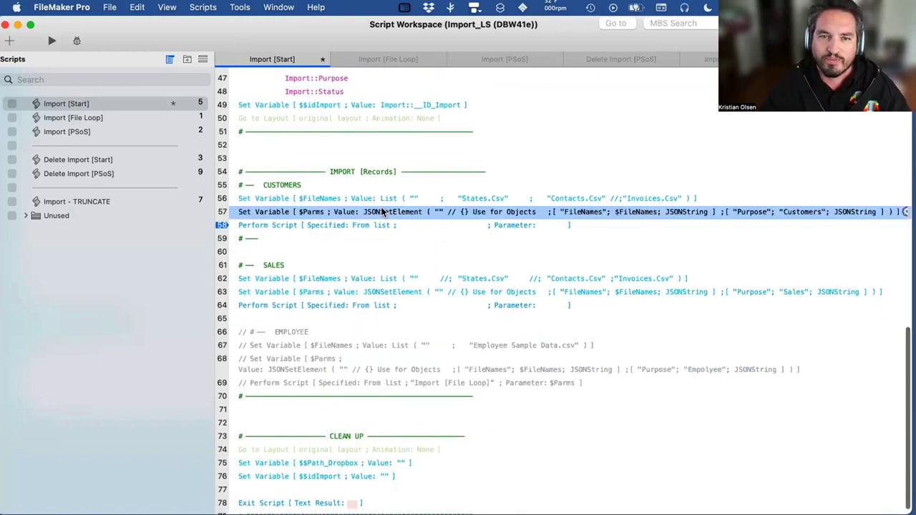
click(226, 202)
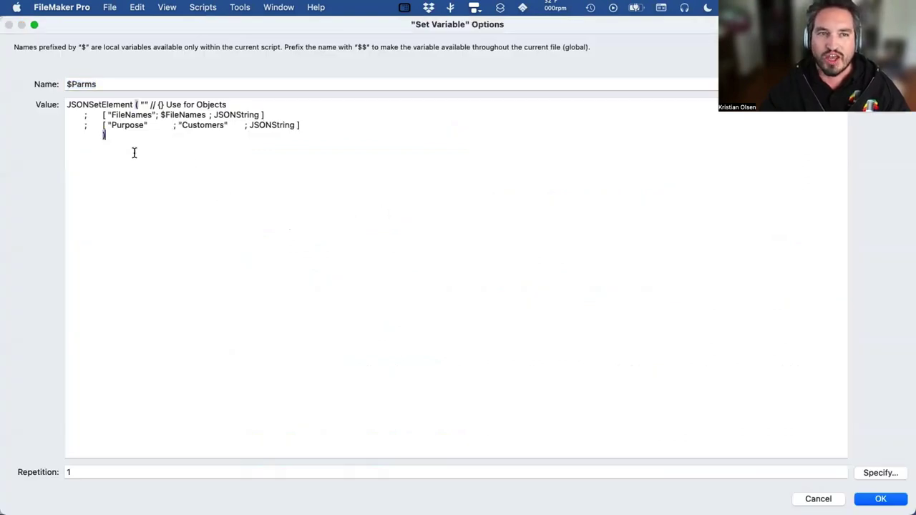
key(super+a)
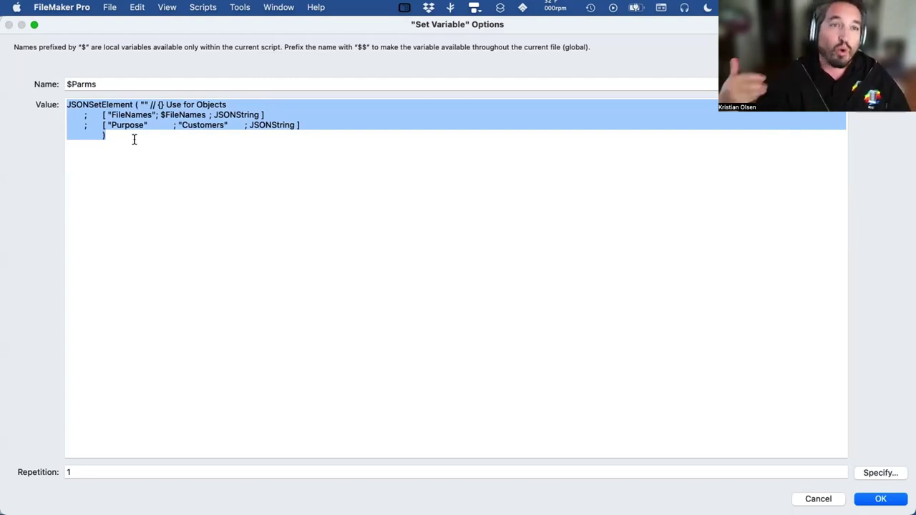
click(194, 157)
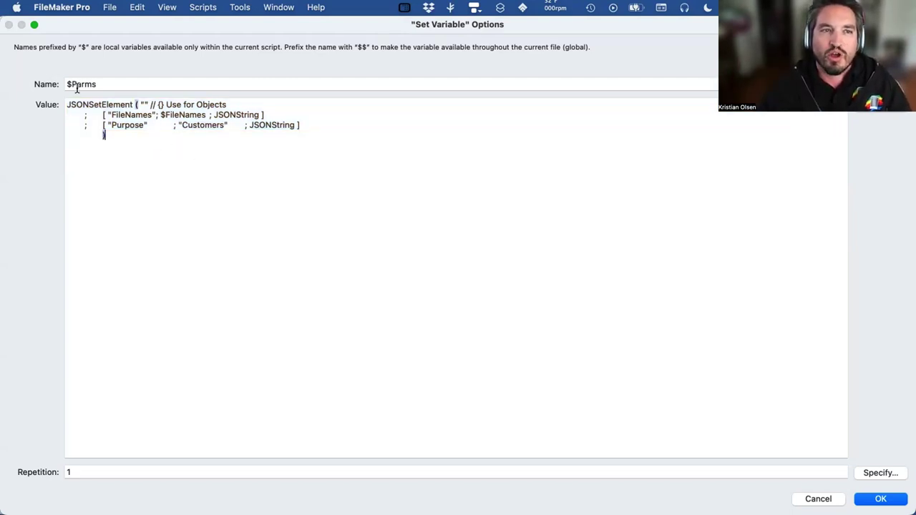
double_click(191, 111)
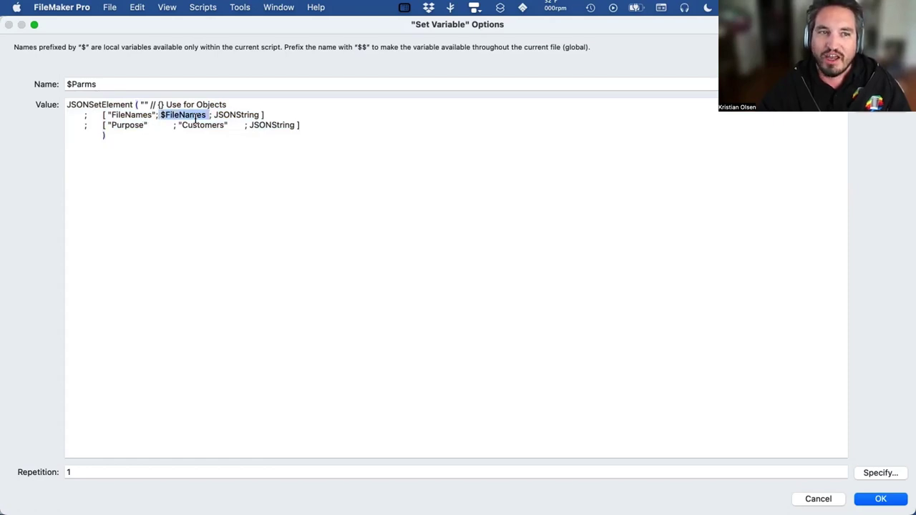
drag(227, 125, 178, 124)
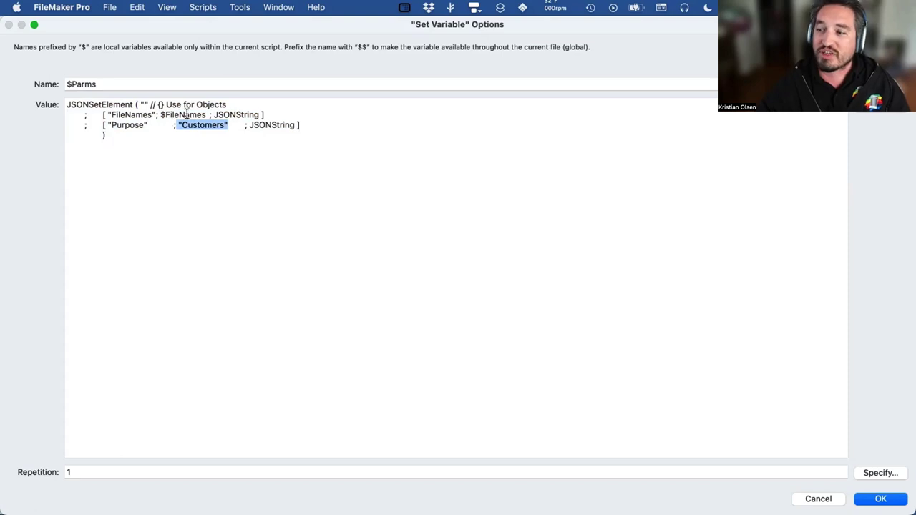
click(383, 204)
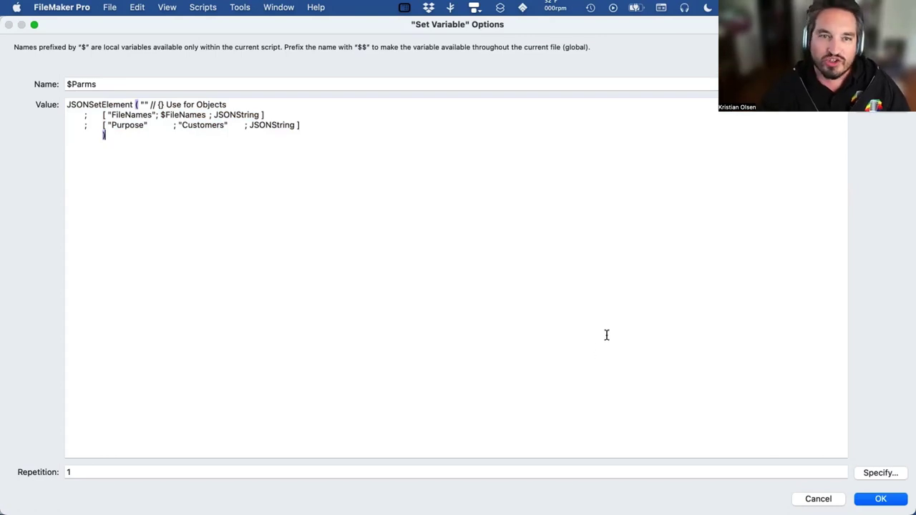
click(813, 497)
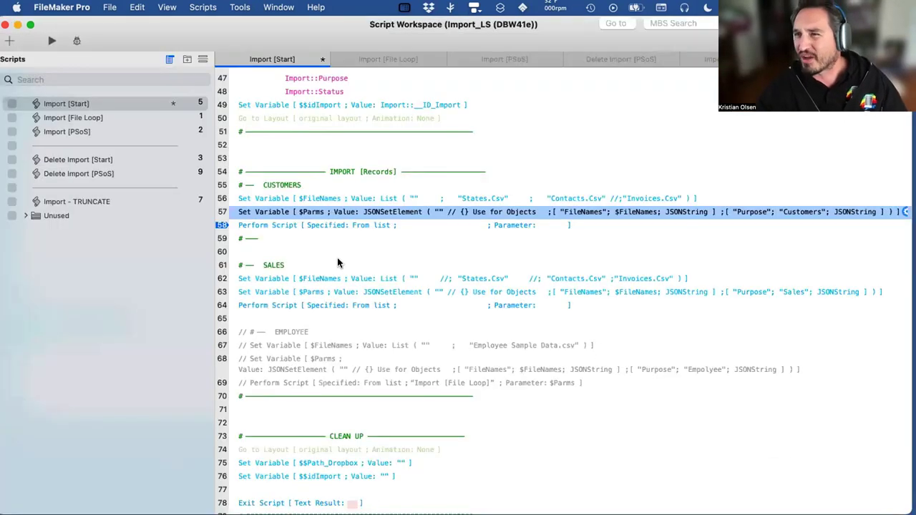
Highlight the Customers Perform Script step, then open Import [File Loop] and highlight its Set Variable step for $FileNames
click(422, 224)
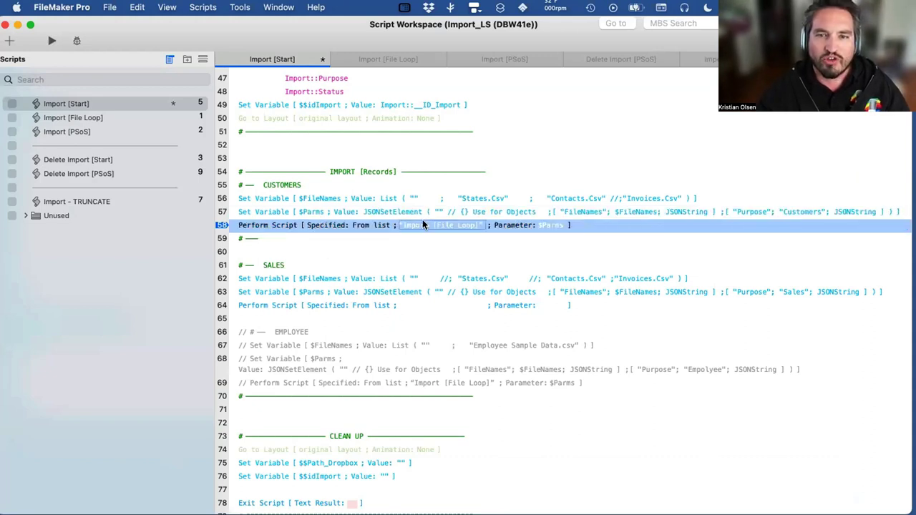
click(98, 118)
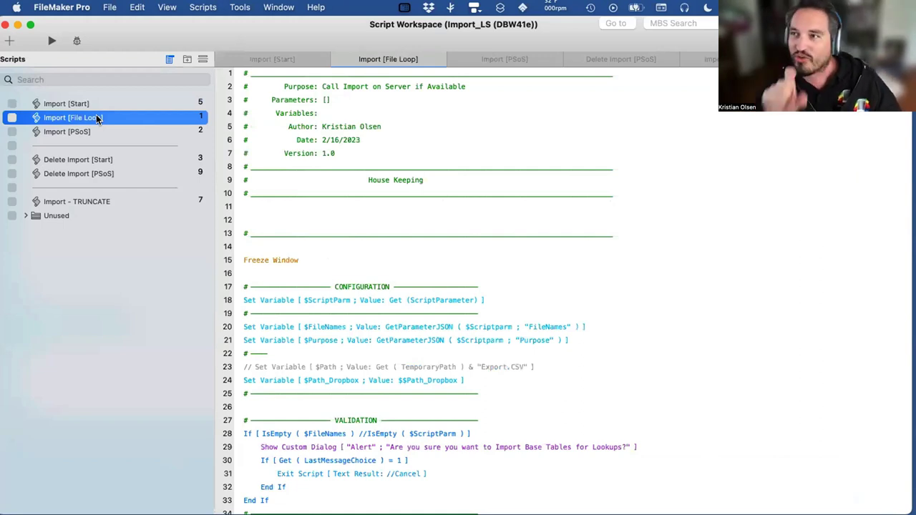
scroll(401, 213, down, 3)
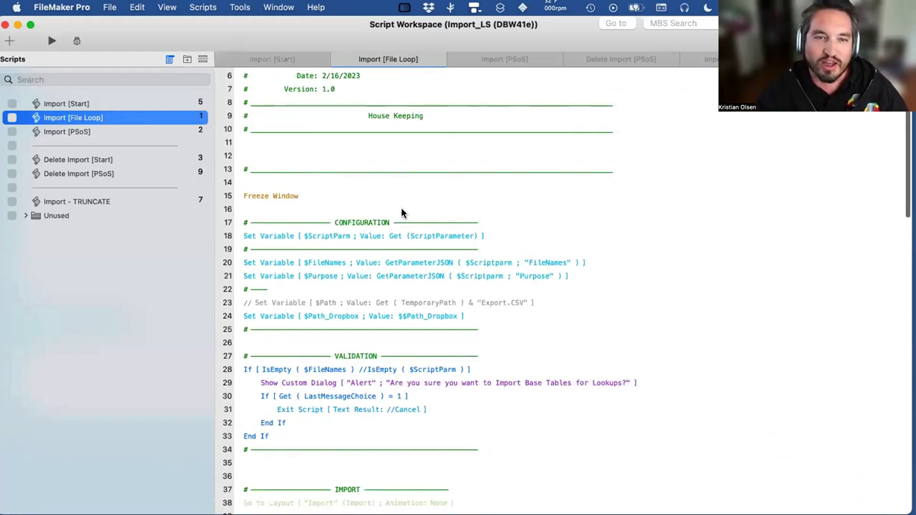
scroll(401, 213, down, 3)
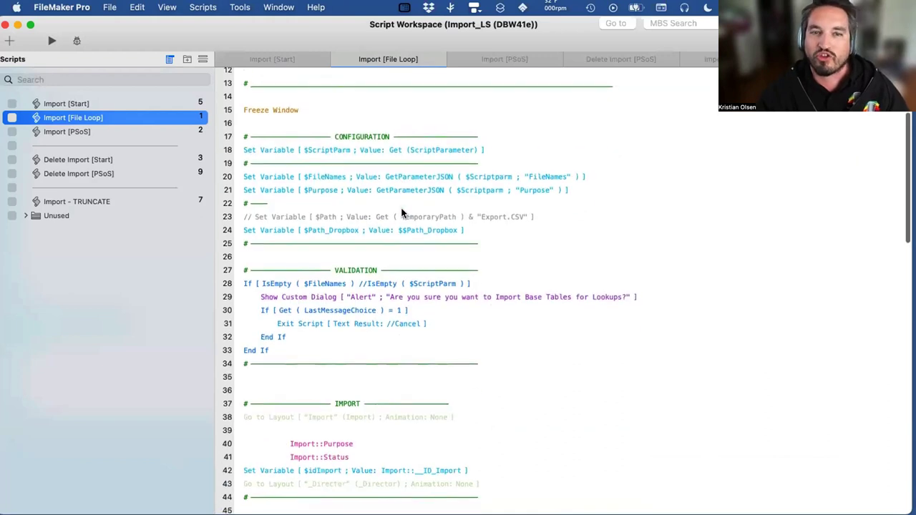
click(374, 177)
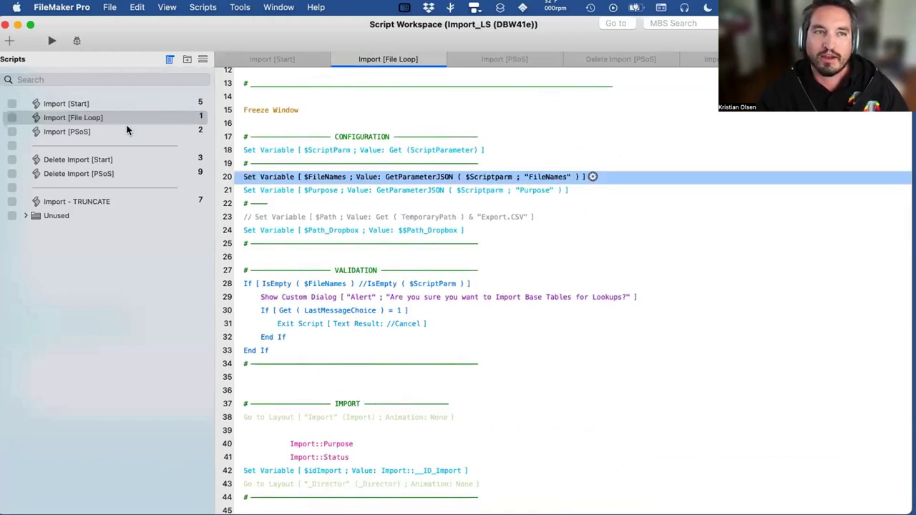
Examine the $FileNames GetParameterJSON expression, highlighting its $Scriptparm and "FileNames" arguments, and leave the variable unchanged
double_click(405, 176)
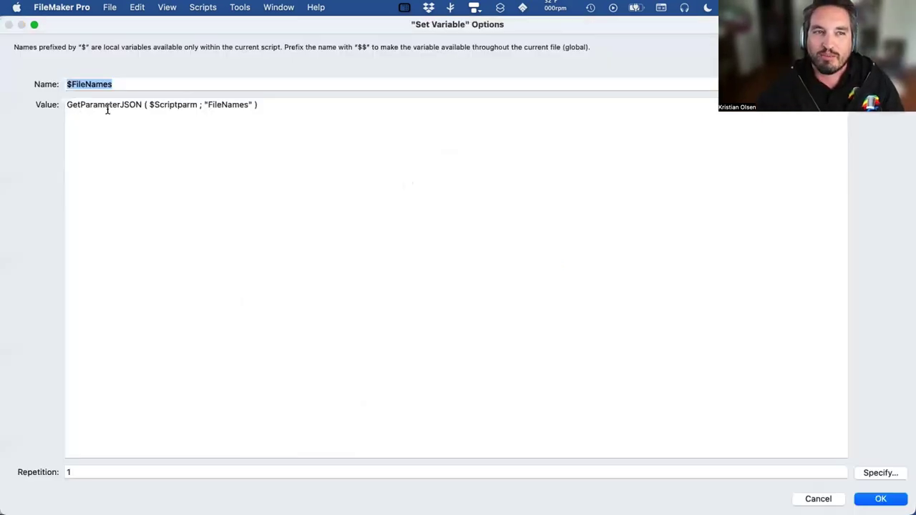
click(190, 100)
drag(191, 100, 148, 100)
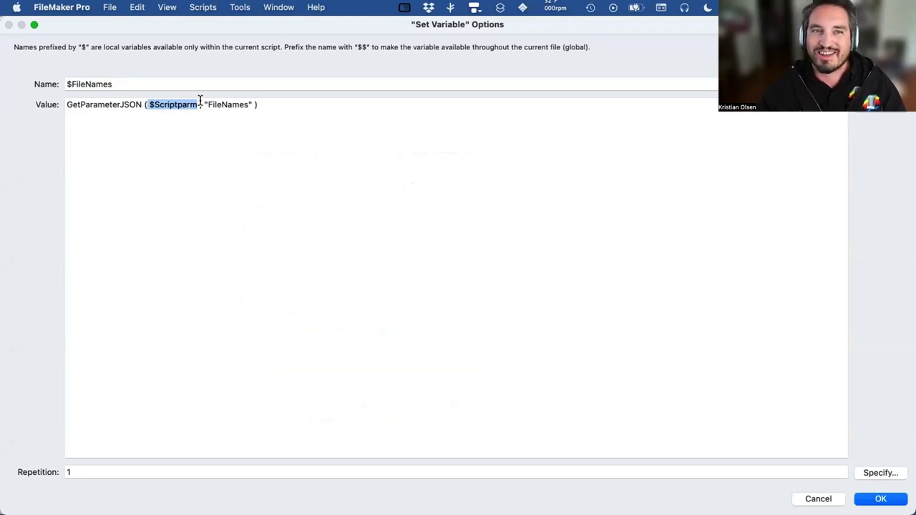
drag(204, 101, 250, 100)
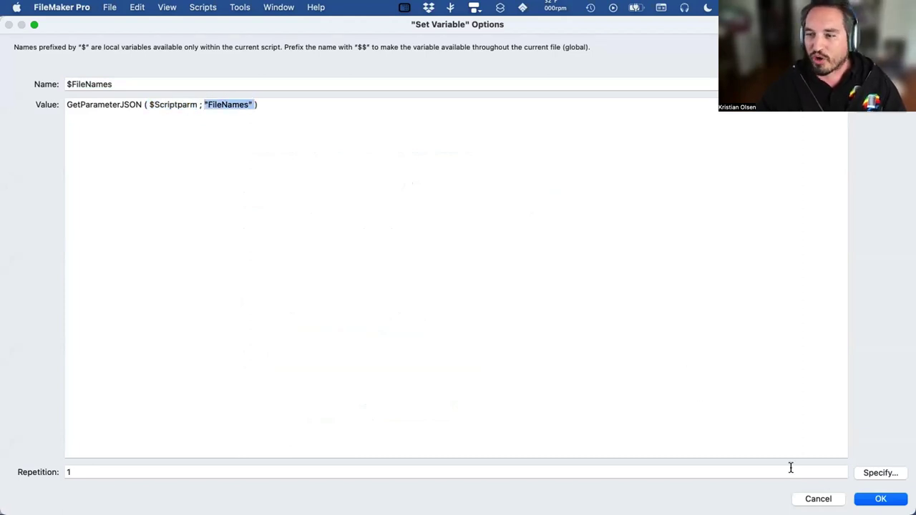
click(814, 498)
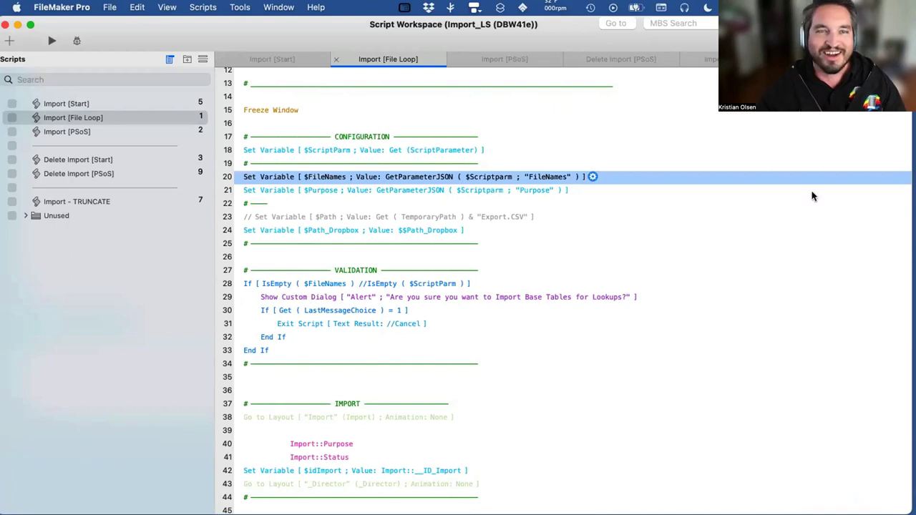
Examine the GetParameterJSON custom function's parameters and calculation in Manage Custom Functions, and leave everything unchanged
click(109, 7)
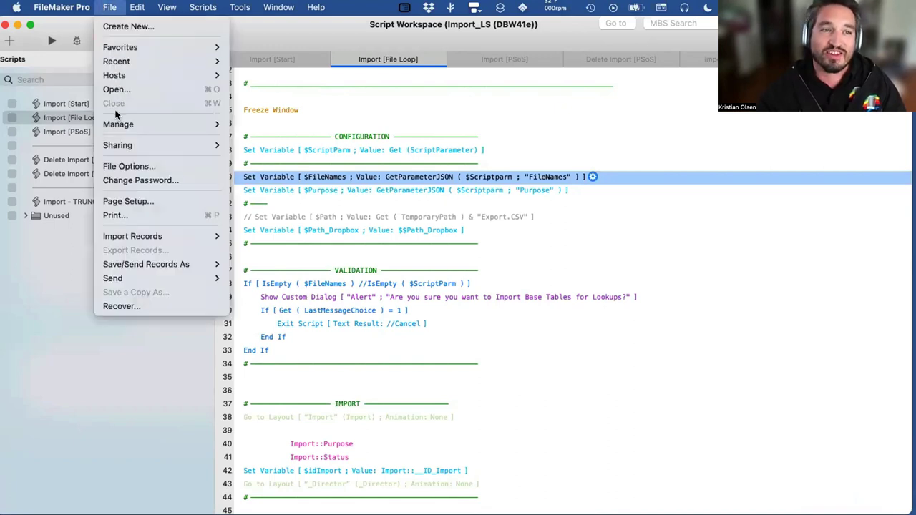
mouse_move(164, 125)
click(272, 223)
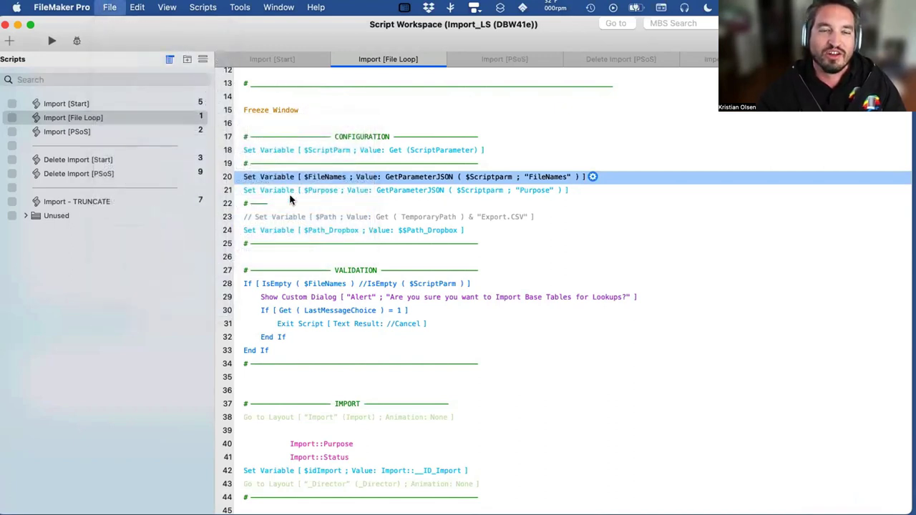
click(159, 159)
click(161, 147)
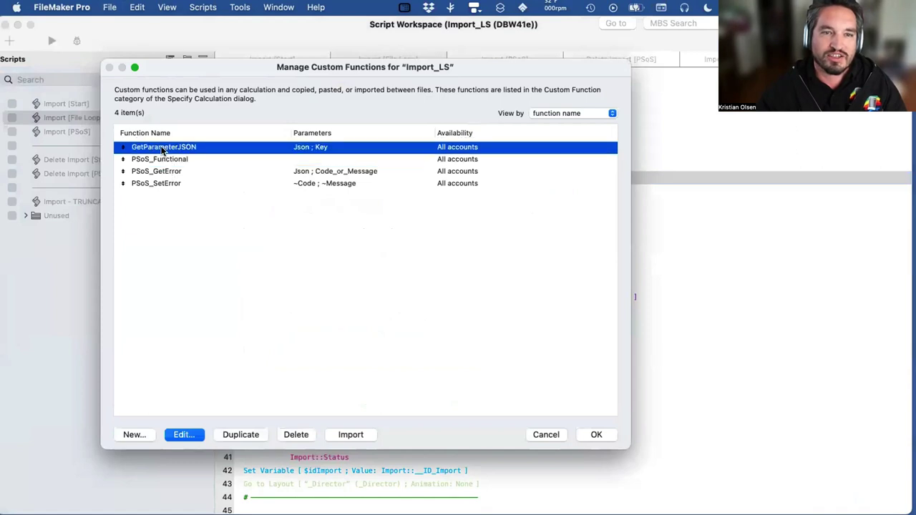
double_click(162, 148)
scroll(240, 244, down, 3)
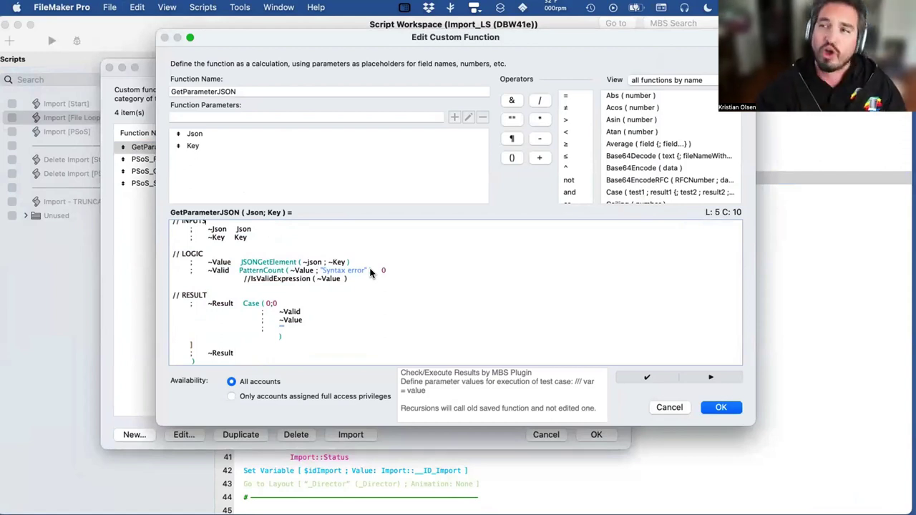
click(665, 407)
click(546, 434)
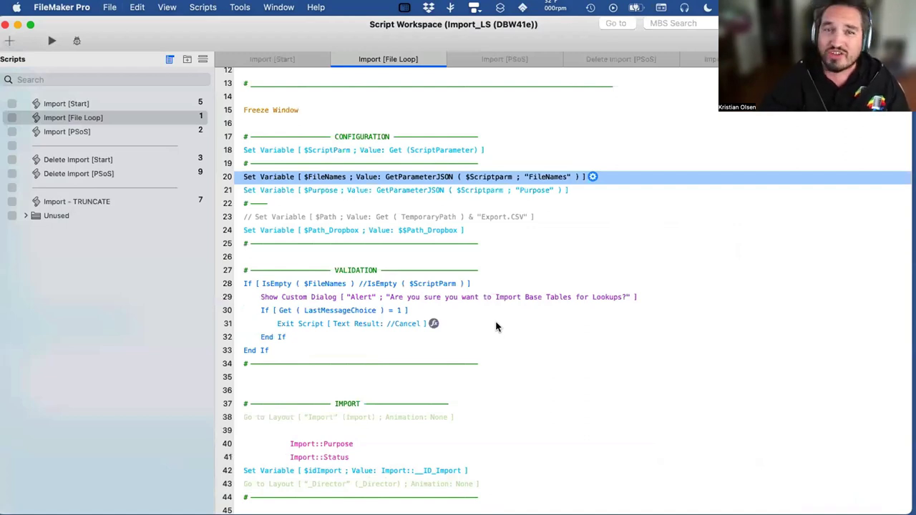
Examine the Customers $Parms variable in Import [Start], highlighting its "FileNames" key, and leave the options unchanged
click(79, 106)
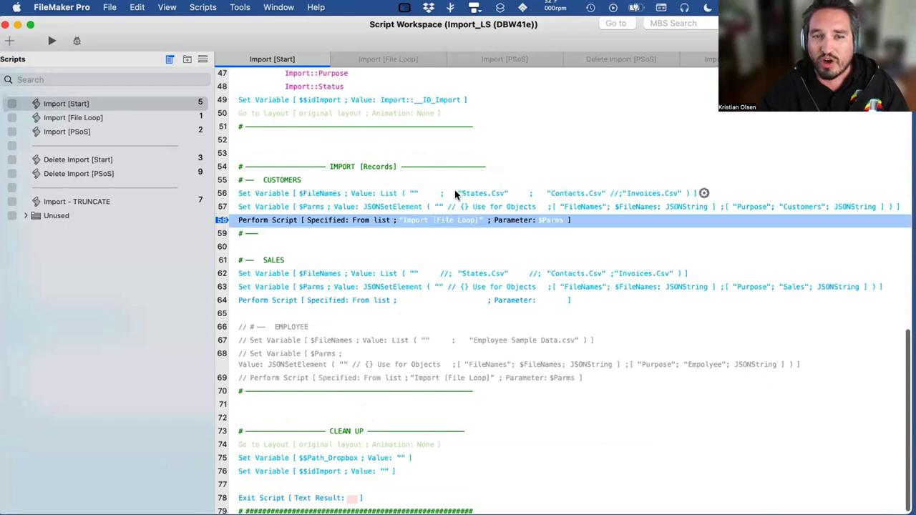
click(453, 194)
double_click(445, 203)
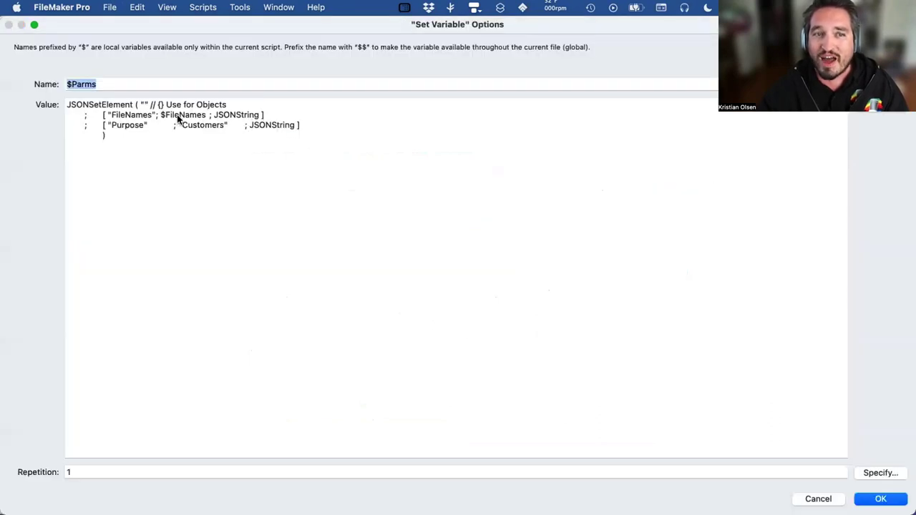
drag(107, 115, 154, 110)
click(816, 498)
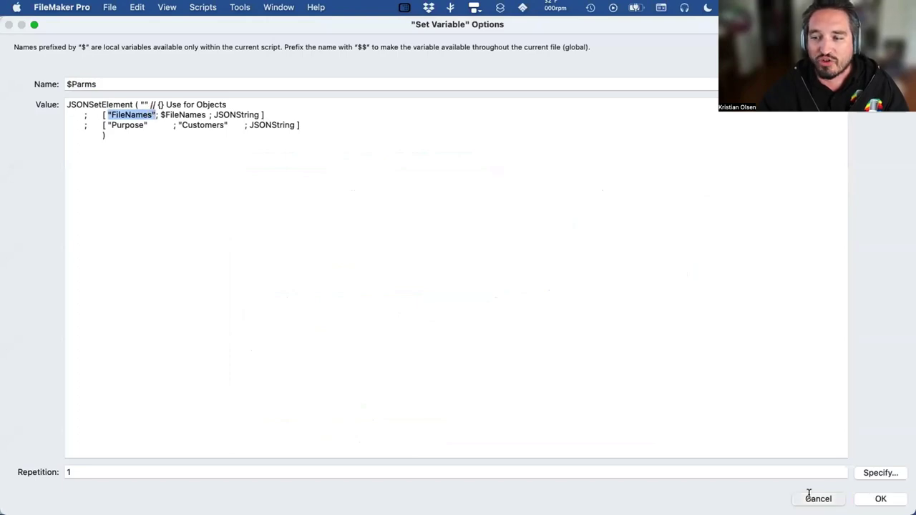
Examine the $FileNames variable in Import [File Loop], highlighting the "FileNames" argument of GetParameterJSON, and leave it unchanged
click(75, 119)
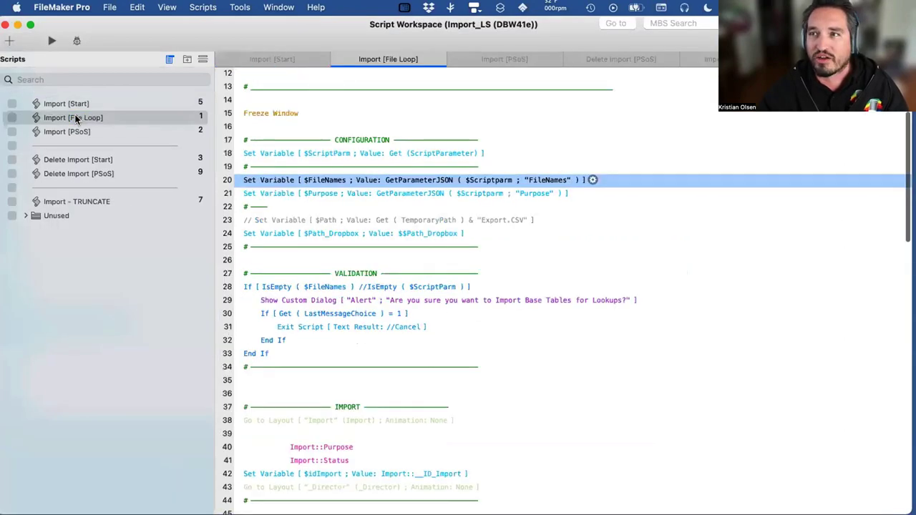
double_click(341, 181)
drag(252, 104, 201, 100)
click(605, 273)
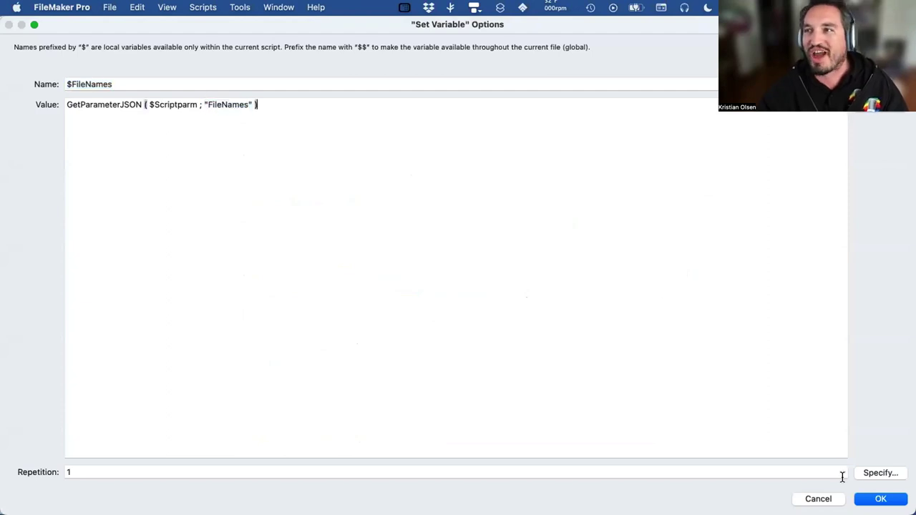
click(836, 498)
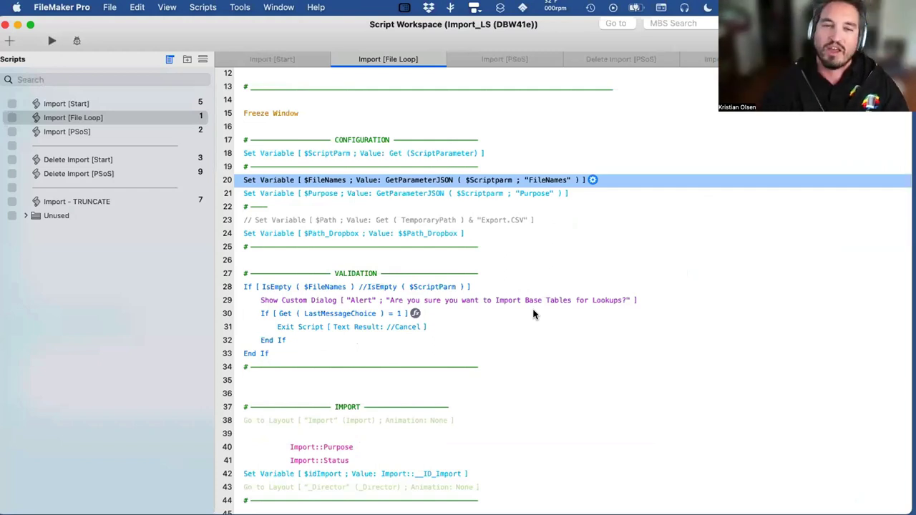
Add a Set Field step above the VALIDATION section that sets Import::Purpose to the undefined variable $Fake
click(389, 260)
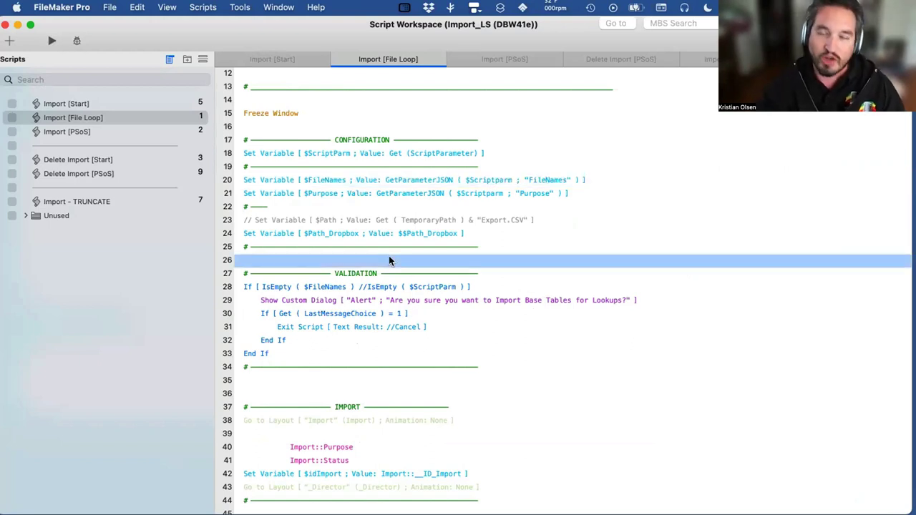
text(set f)
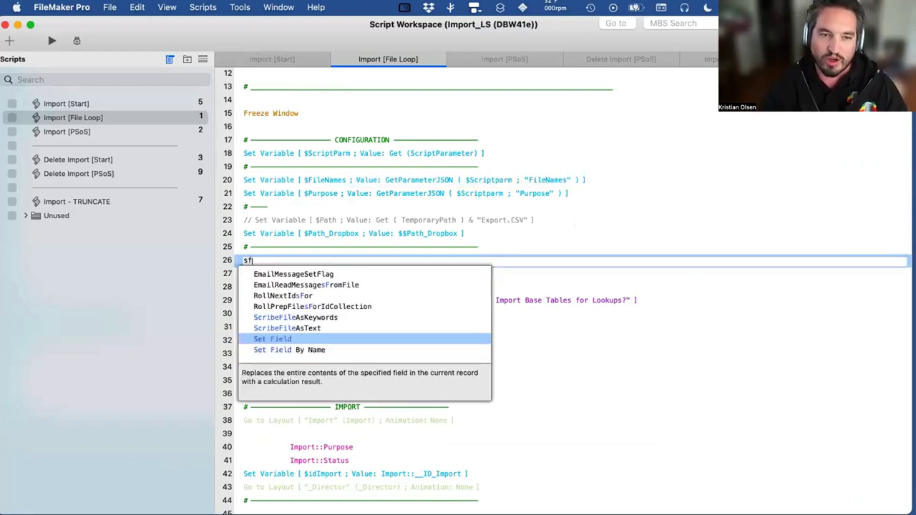
key(Return)
click(331, 287)
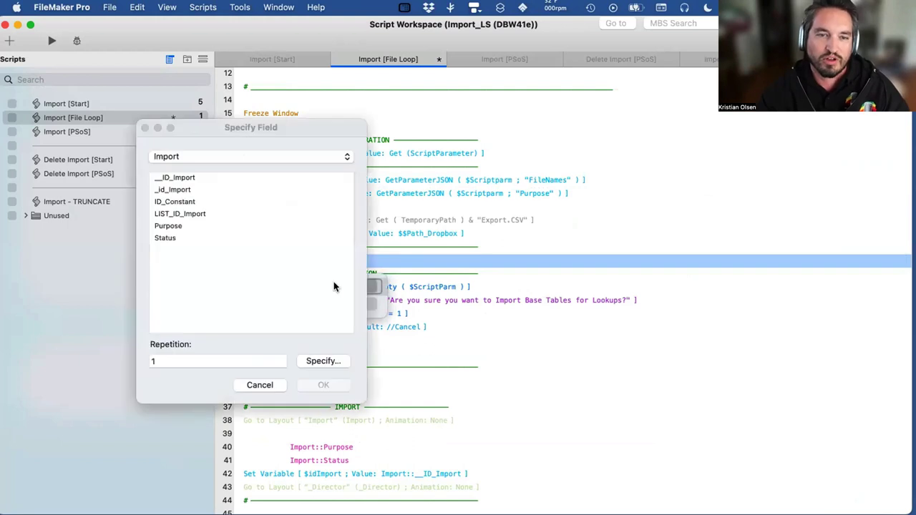
double_click(178, 227)
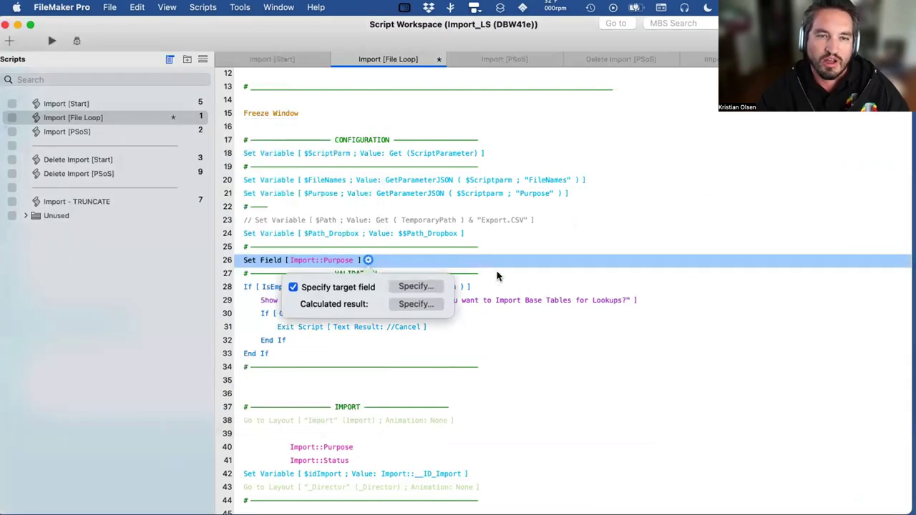
click(423, 301)
text($Fake)
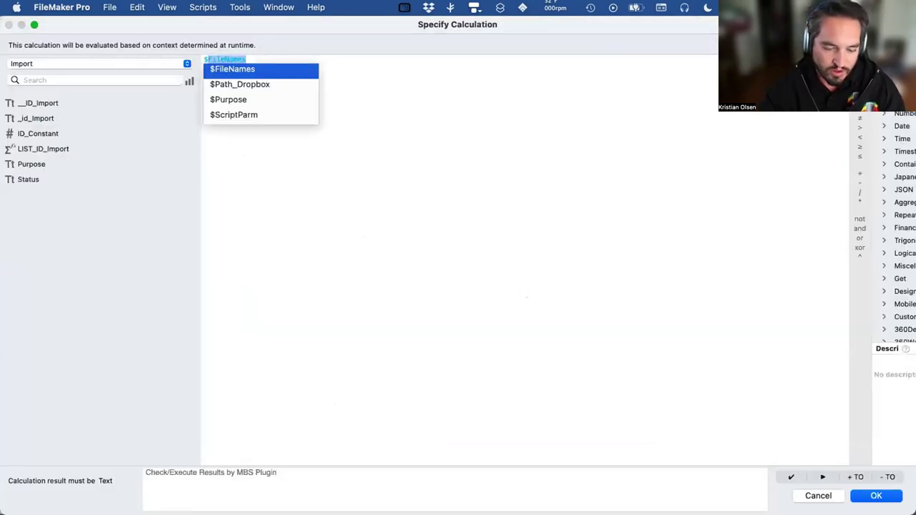
key(Escape)
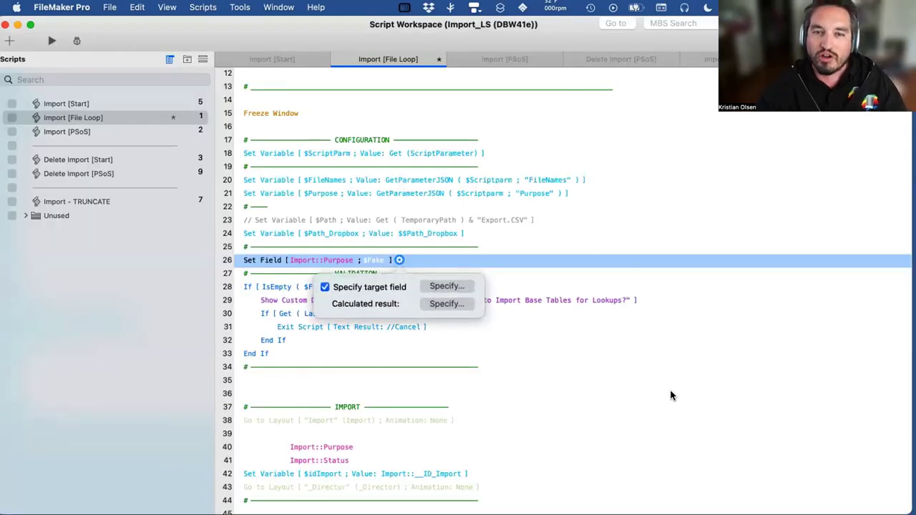
click(671, 393)
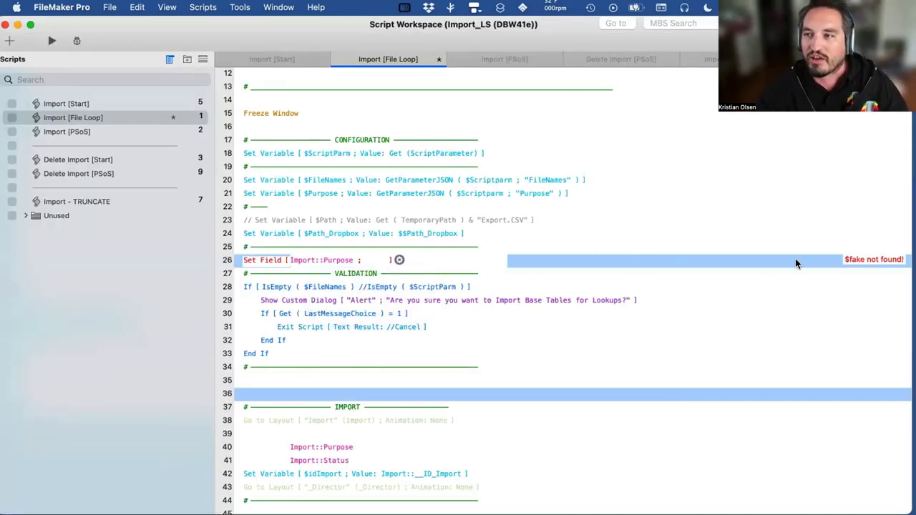
Remove the Set Field step that uses $Fake, leaving blank lines above the VALIDATION section
click(728, 261)
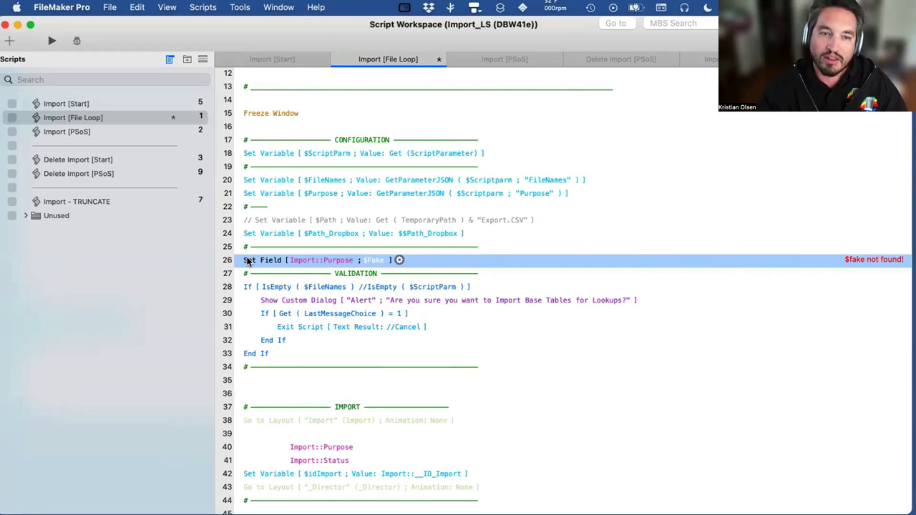
key(BackSpace)
text(#)
key(Return)
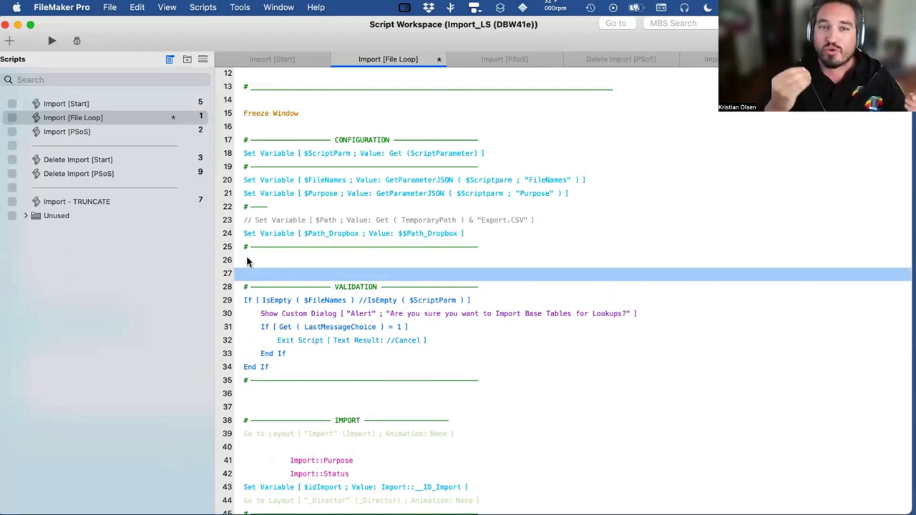
Highlight the $FileNames, $Purpose and $Path_Dropbox variable steps, followed by the VALIDATION section's outer If and End If
click(505, 184)
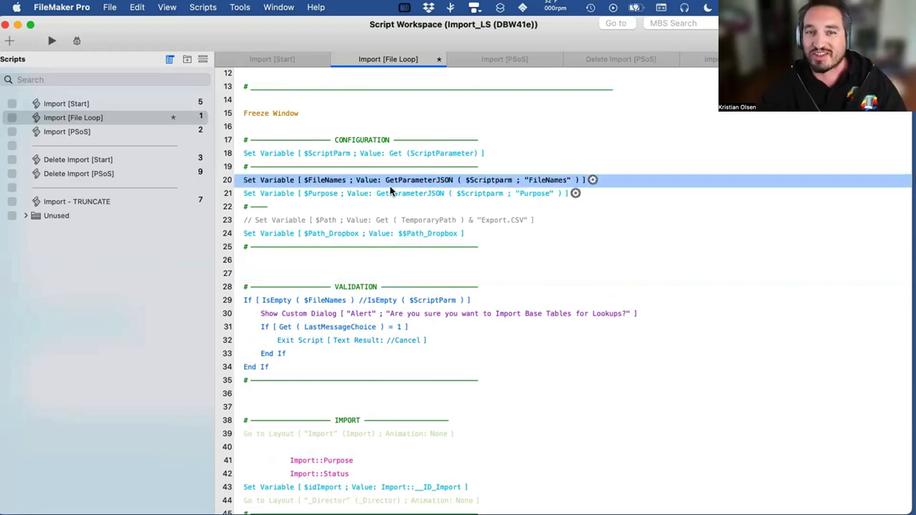
click(342, 195)
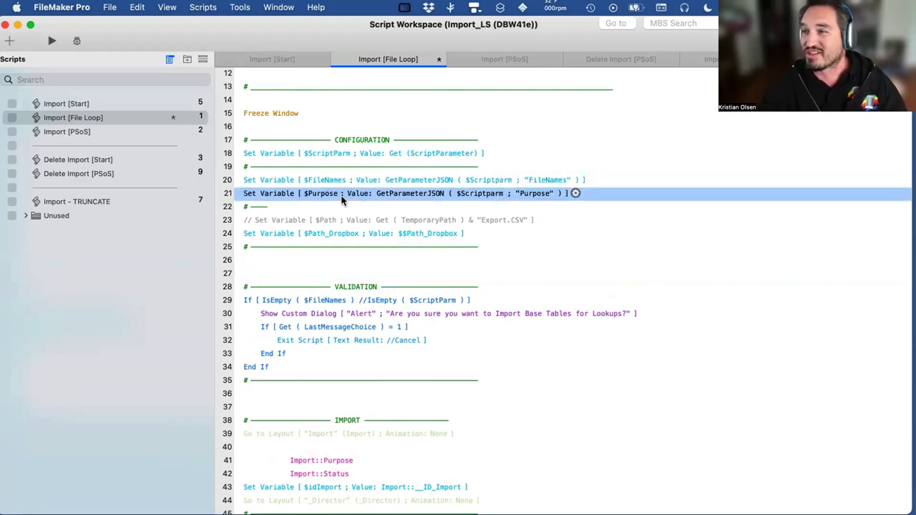
click(327, 235)
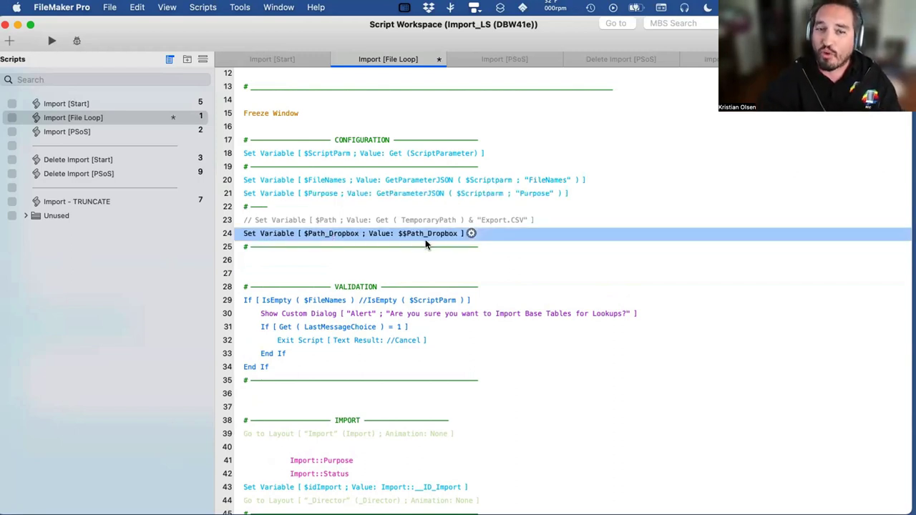
scroll(426, 245, down, 3)
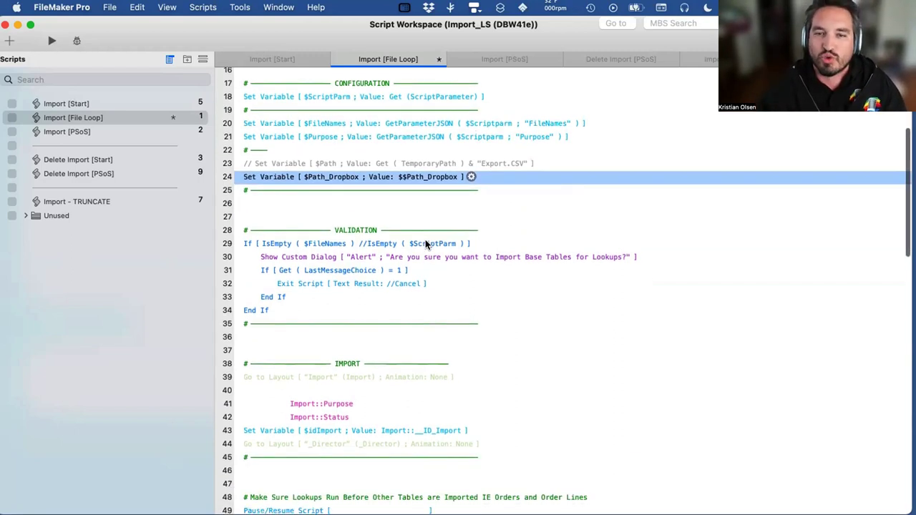
click(527, 245)
click(326, 308)
scroll(348, 279, down, 2)
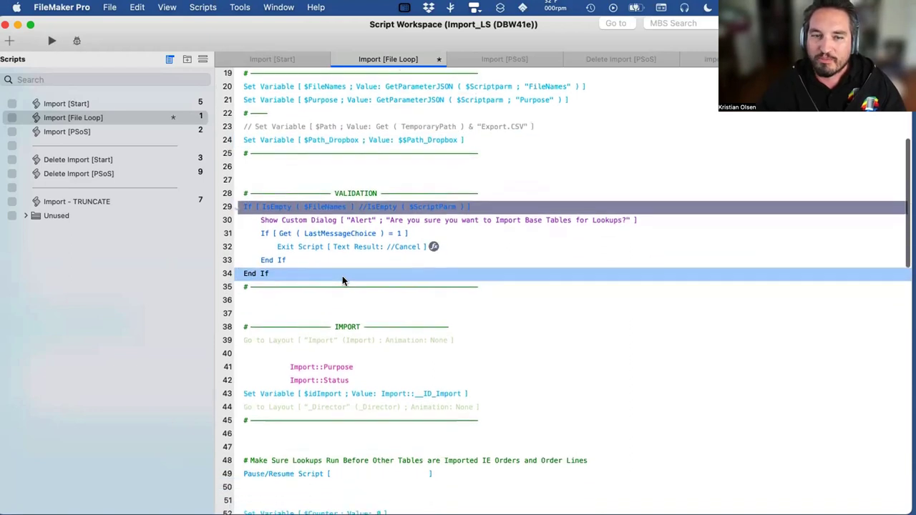
Highlight the IMPORT section's steps that create the import record, including the Set Variable step for $idImport
click(334, 326)
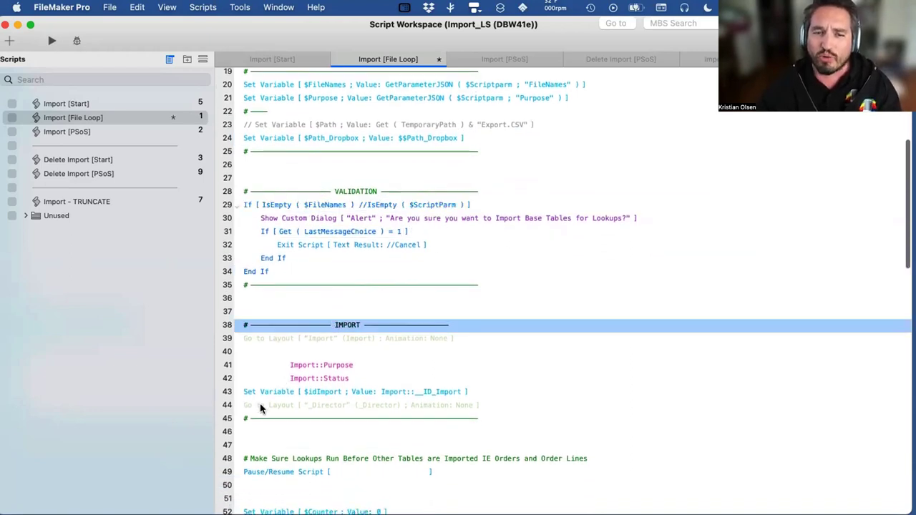
shift+click(262, 405)
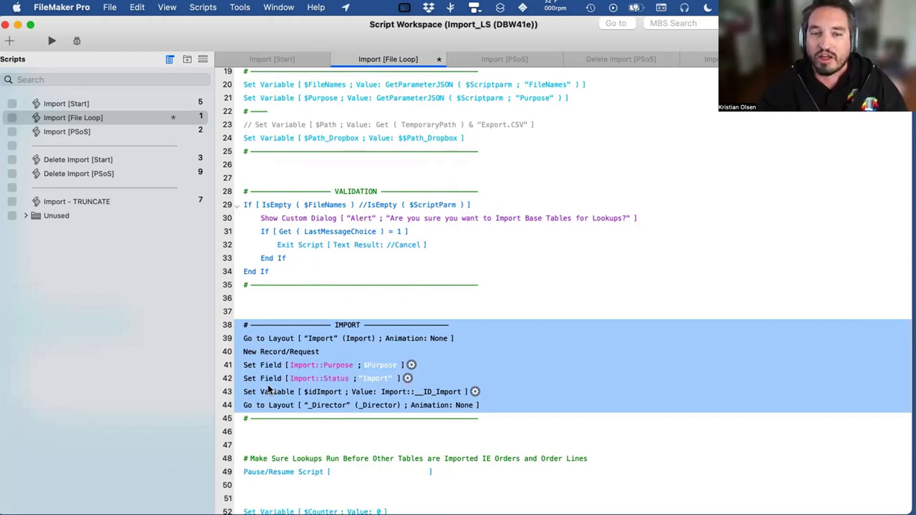
click(313, 395)
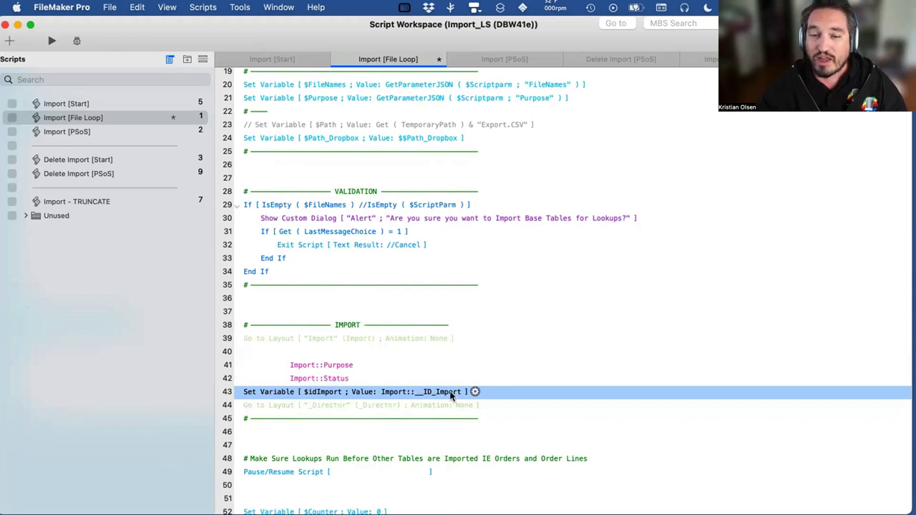
click(252, 336)
shift+click(260, 402)
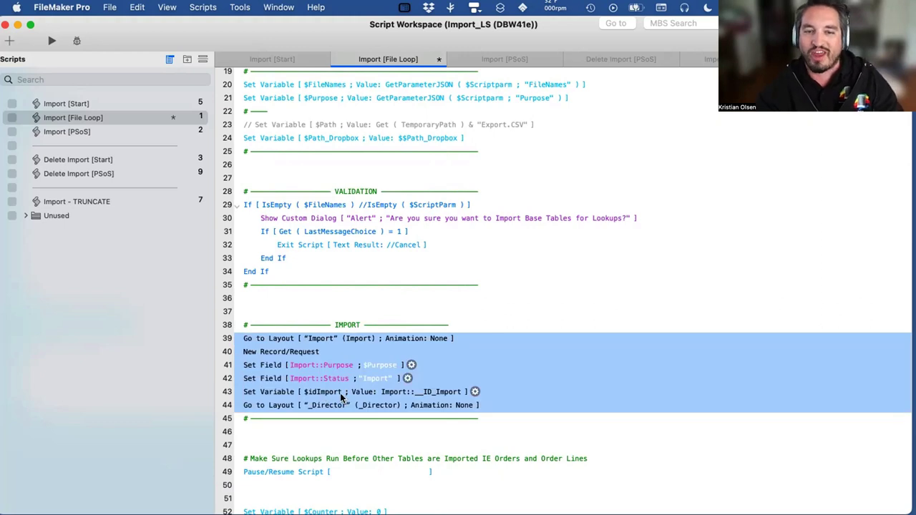
Highlight the comment about running lookups first and the Pause/Resume Script step below it
scroll(363, 405, down, 3)
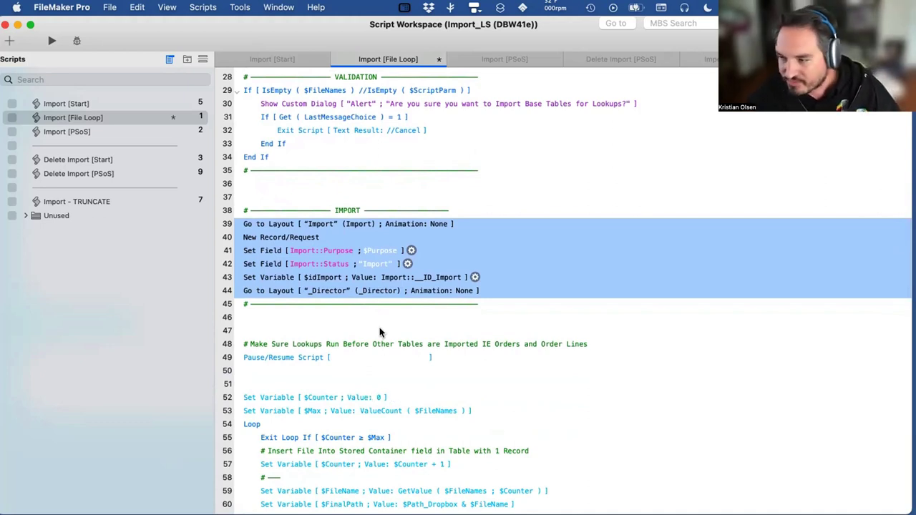
scroll(380, 327, down, 2)
click(256, 289)
click(257, 300)
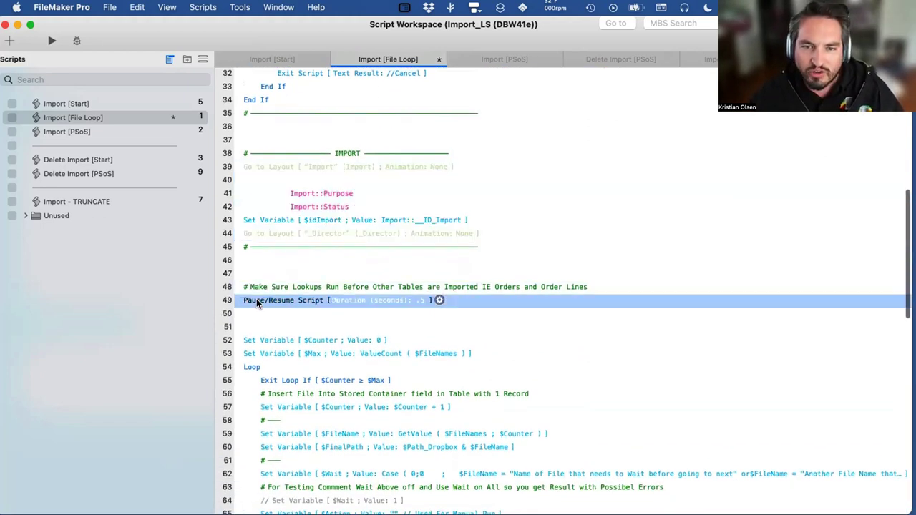
Examine the file loop's counting logic, highlighting the initial $Counter, the $Max ValueCount and the $Counter + 1 steps
scroll(273, 298, down, 2)
click(277, 273)
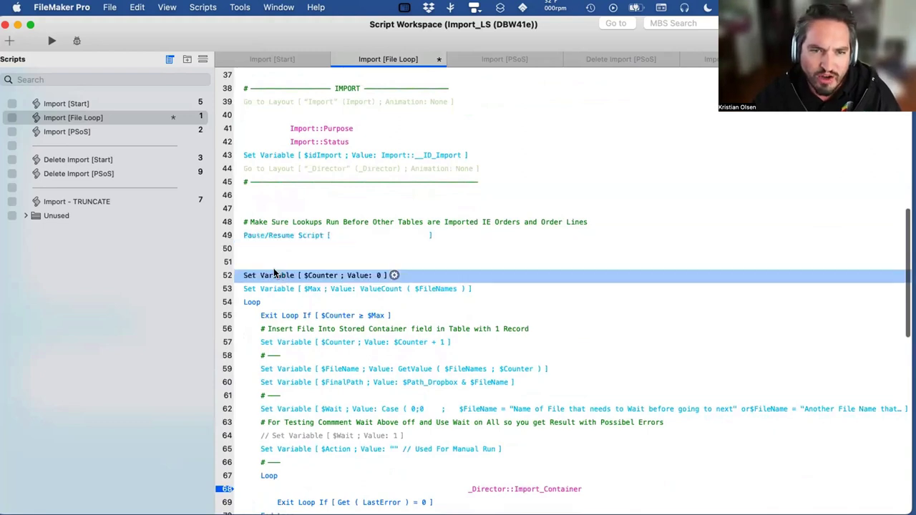
click(269, 289)
scroll(278, 286, down, 2)
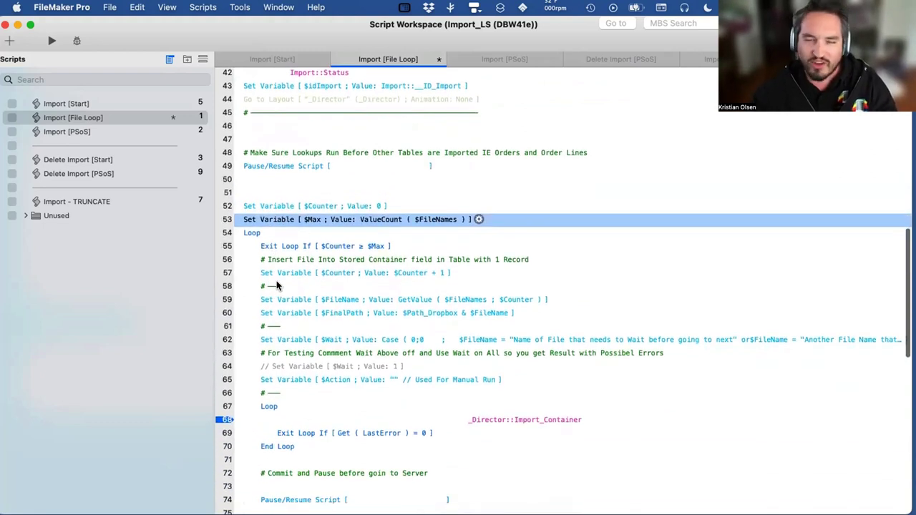
scroll(277, 286, down, 1)
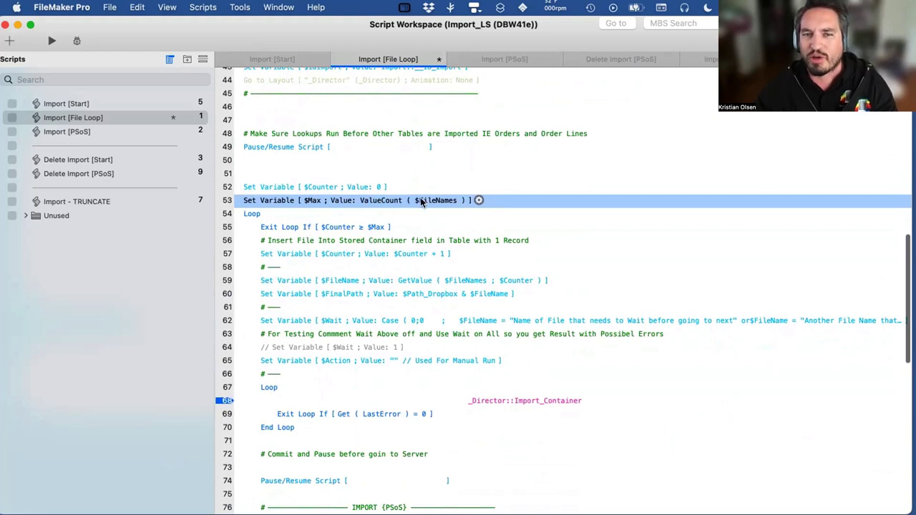
click(390, 254)
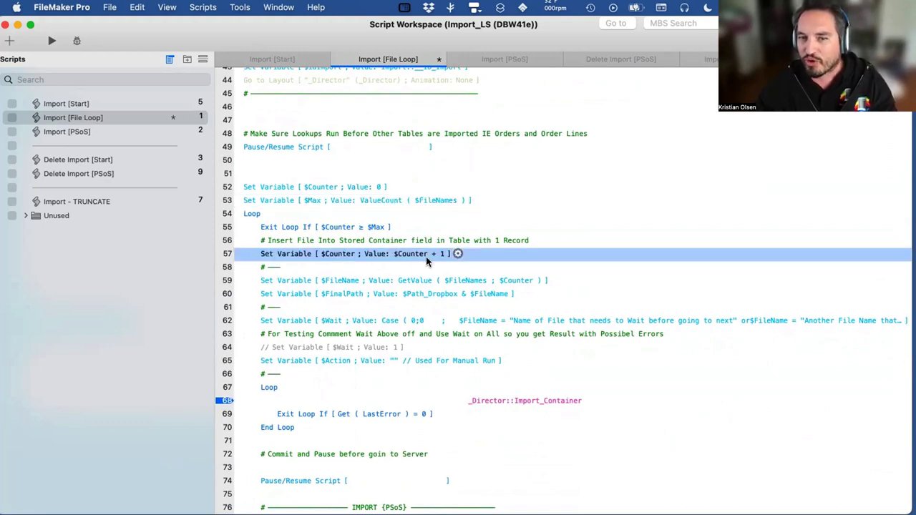
Highlight the $FinalPath step and show the Contacts.csv, Invoices.csv and States.csv files in Finder's Import folder, closing the folder window
click(351, 293)
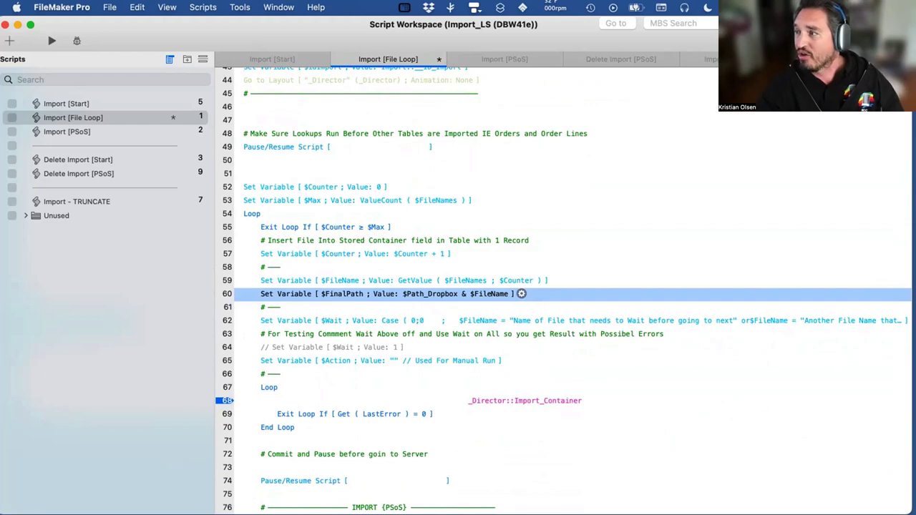
drag(460, 241, 347, 85)
click(322, 159)
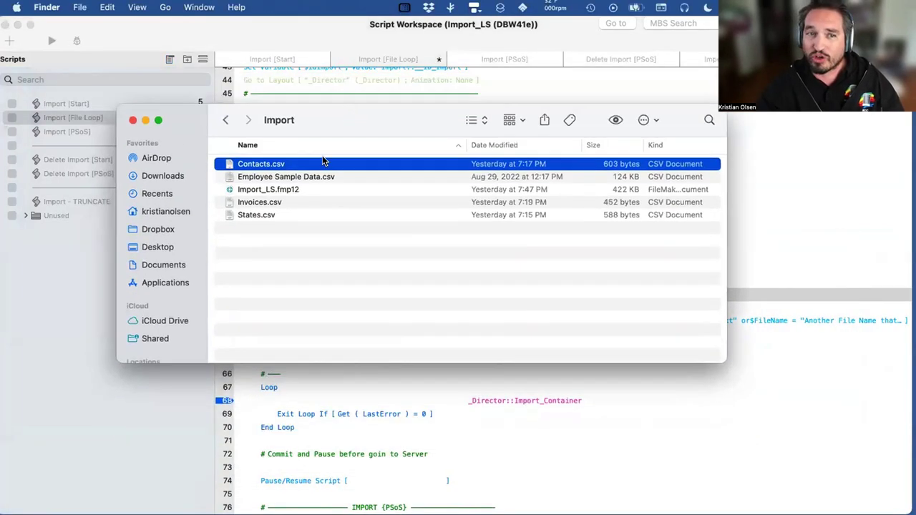
click(259, 202)
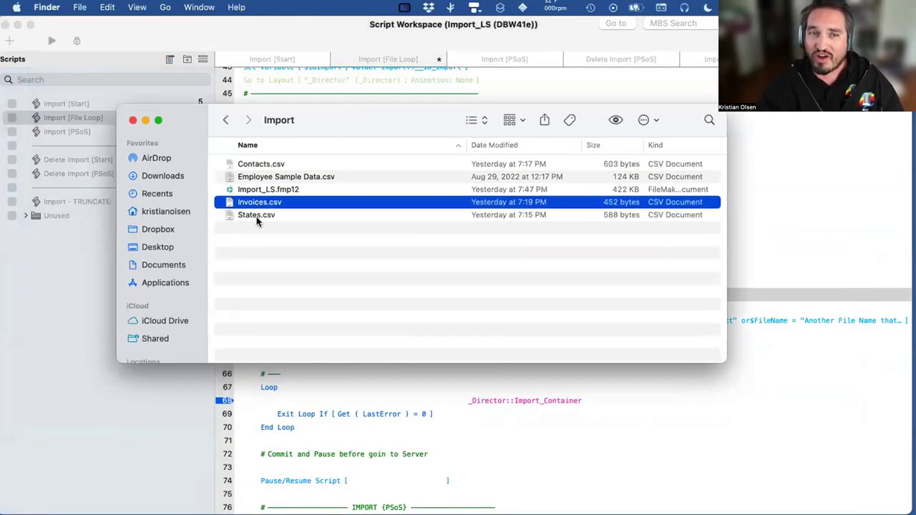
click(256, 216)
drag(164, 131, 181, 120)
key(cmd+w)
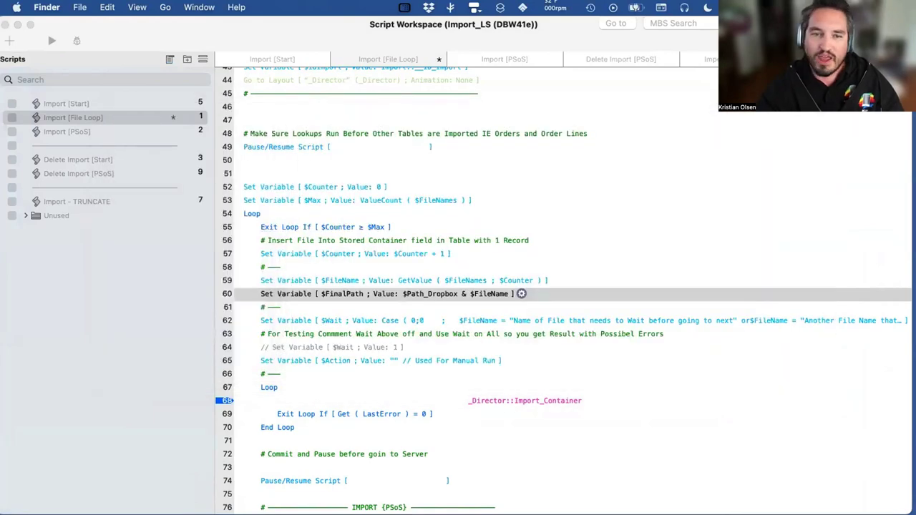
Review the $Wait variable's Case calculation, highlighting the placeholder name of the file that needs to wait, and leave it without changes
click(333, 322)
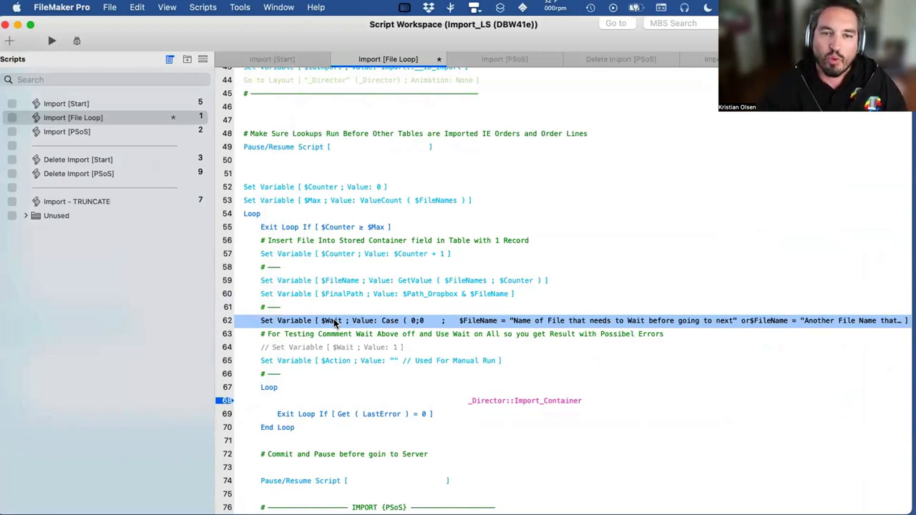
double_click(334, 322)
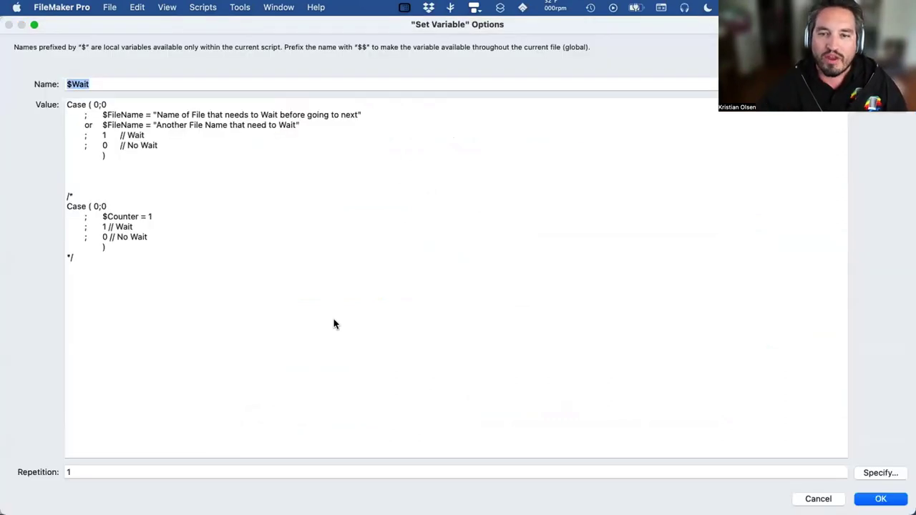
click(114, 113)
drag(151, 115, 415, 113)
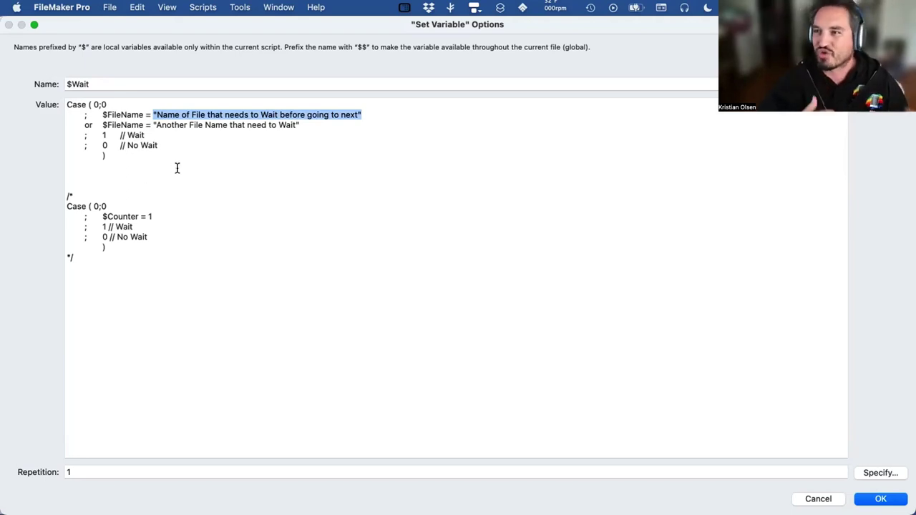
click(830, 499)
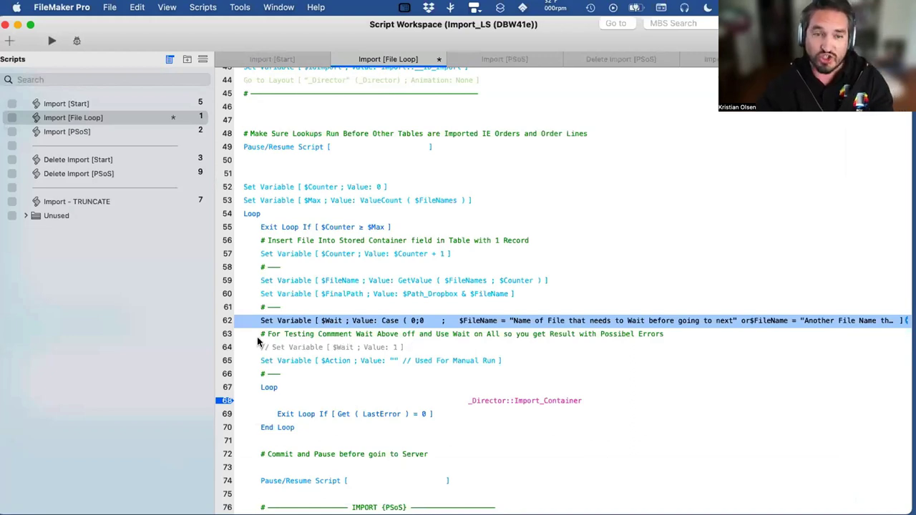
Disable the conditional $Wait step and enable the testing step that sets $Wait to 1
key(super+slash)
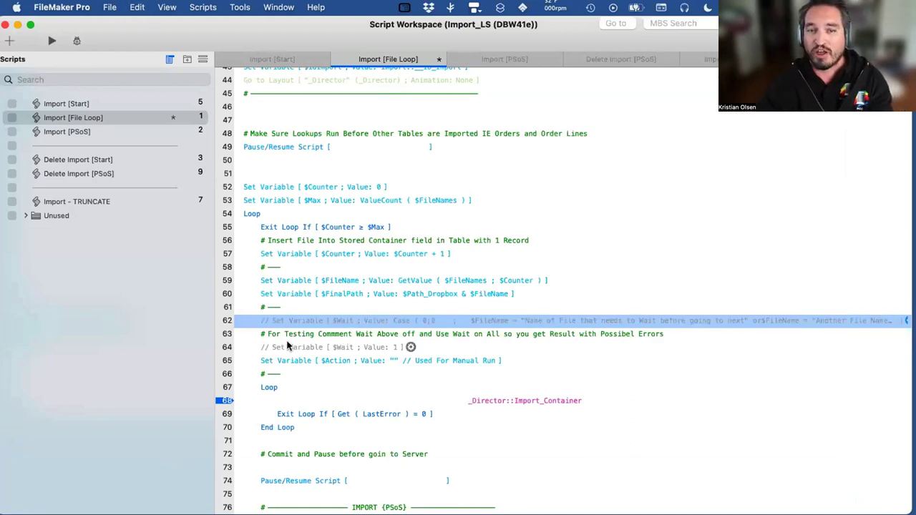
click(289, 346)
key(super+slash)
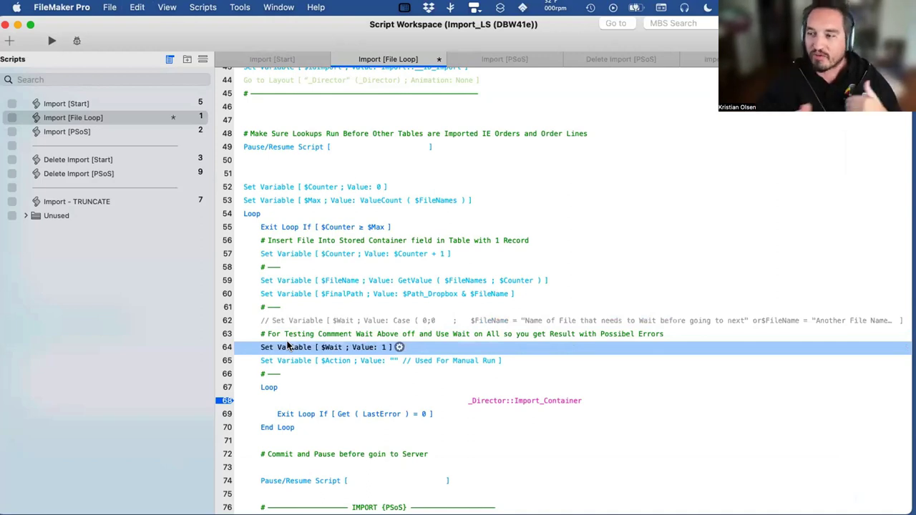
Disable the testing step that sets $Wait to 1 and re-enable the conditional $Wait step
key(super+slash)
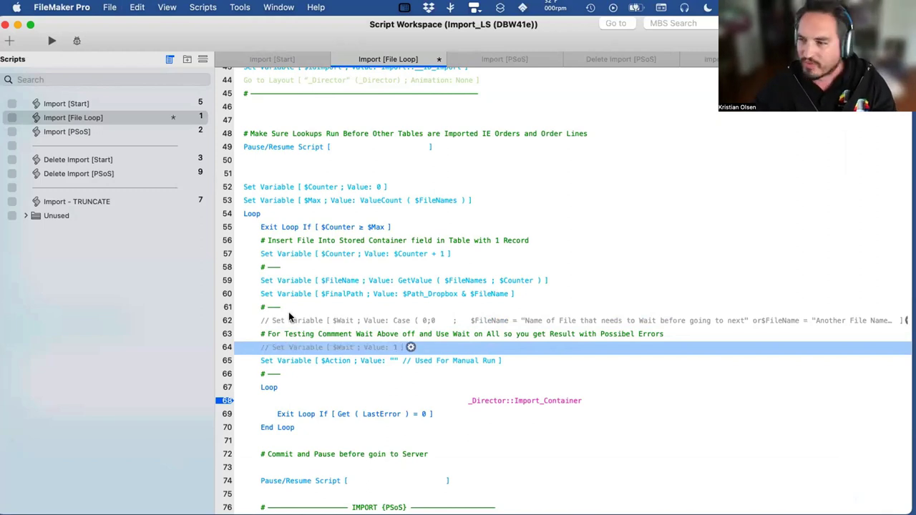
click(289, 320)
key(super+slash)
Highlight the script step inside the inner loop that targets _Director::Import_Container, and check the Import_LS window's list of available layouts
scroll(318, 326, down, 4)
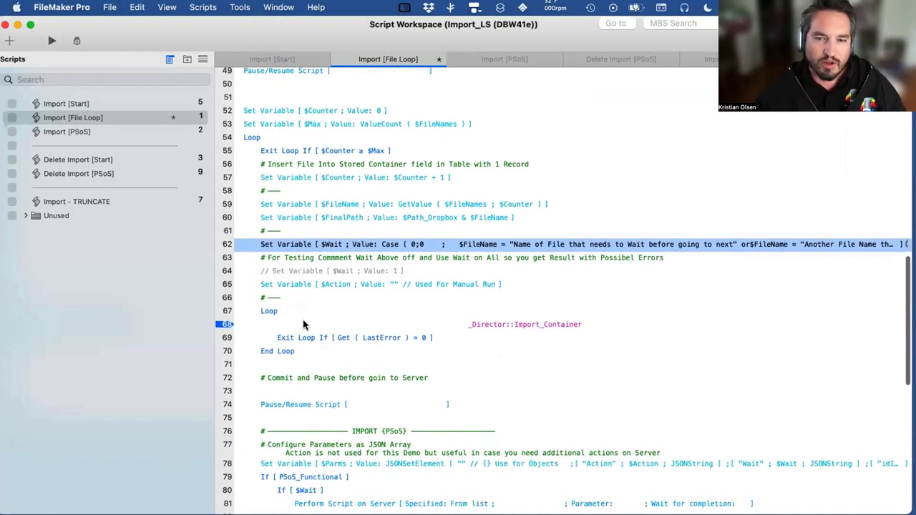
click(278, 323)
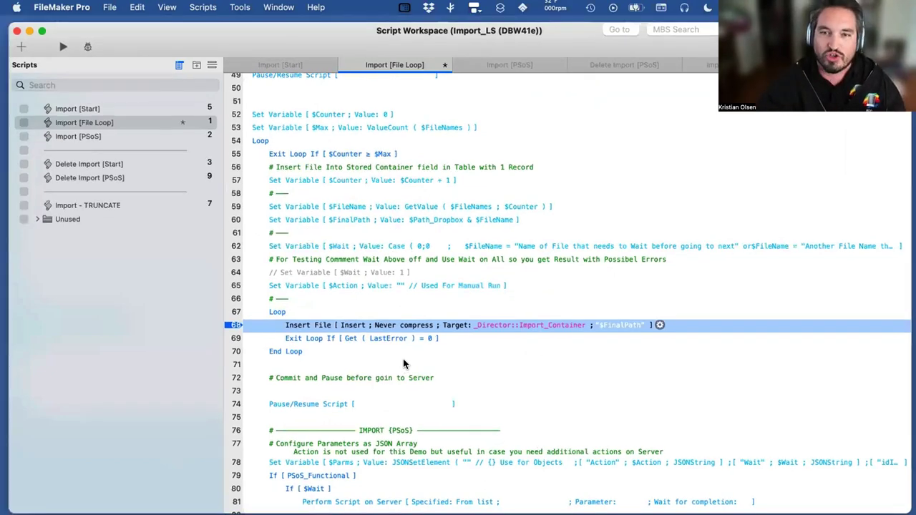
key(ctrl+Up)
click(172, 113)
click(114, 88)
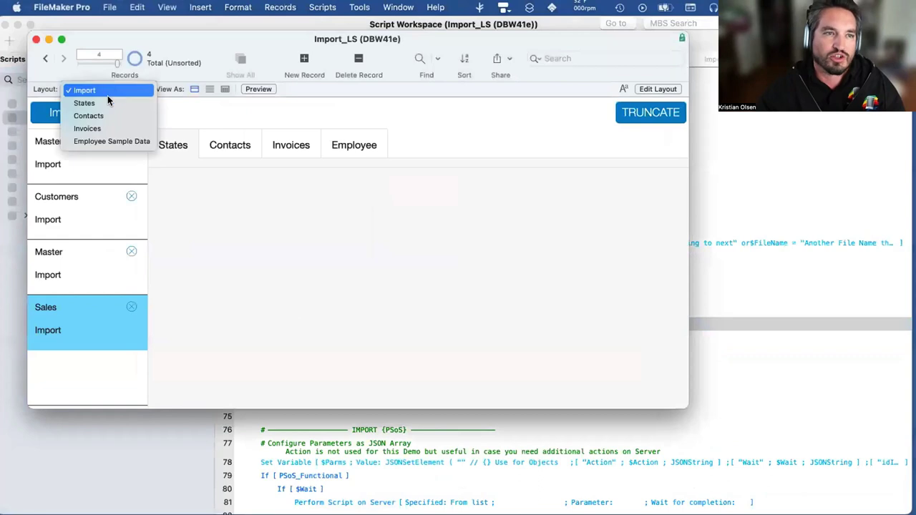
click(635, 191)
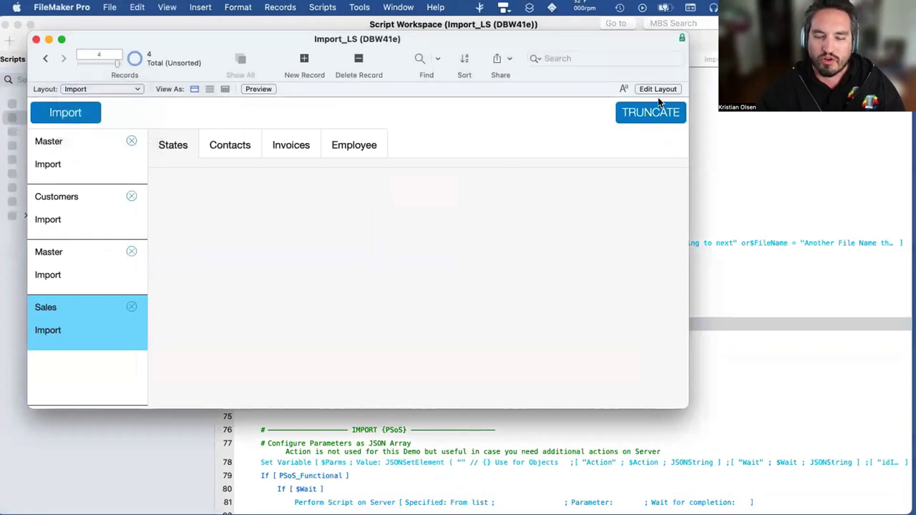
Open the hidden _Director layout from Manage Layouts in its own window and close Manage Layouts
key(super+shift+l)
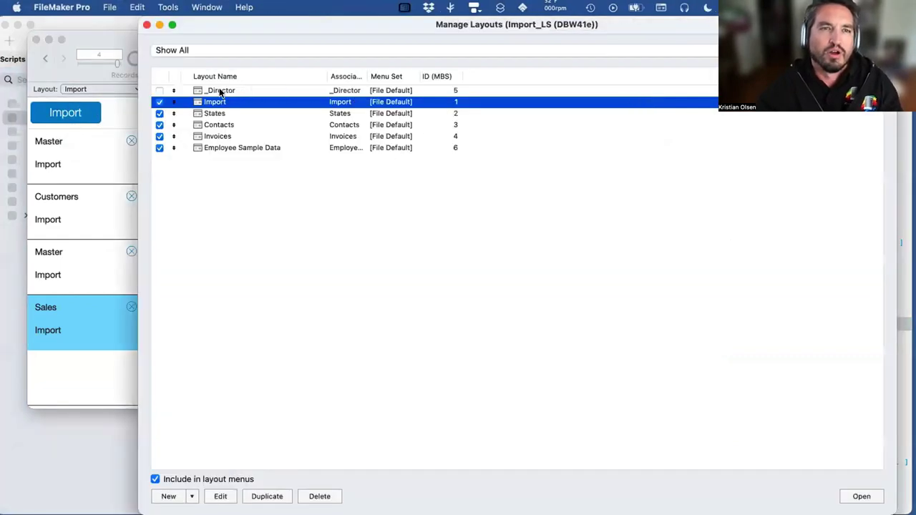
click(219, 91)
click(866, 495)
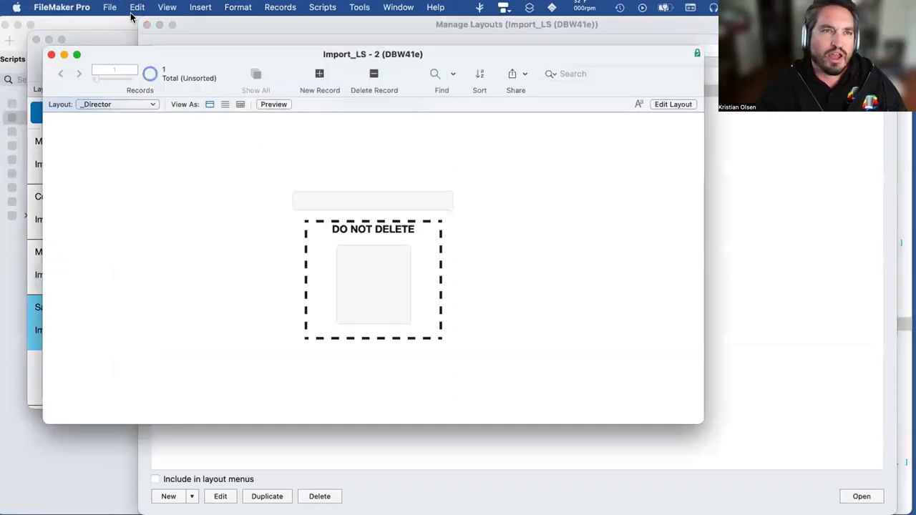
click(145, 25)
Show the _Director layout's _id_Import and Import_Container fields in Layout mode, and close its window
click(673, 104)
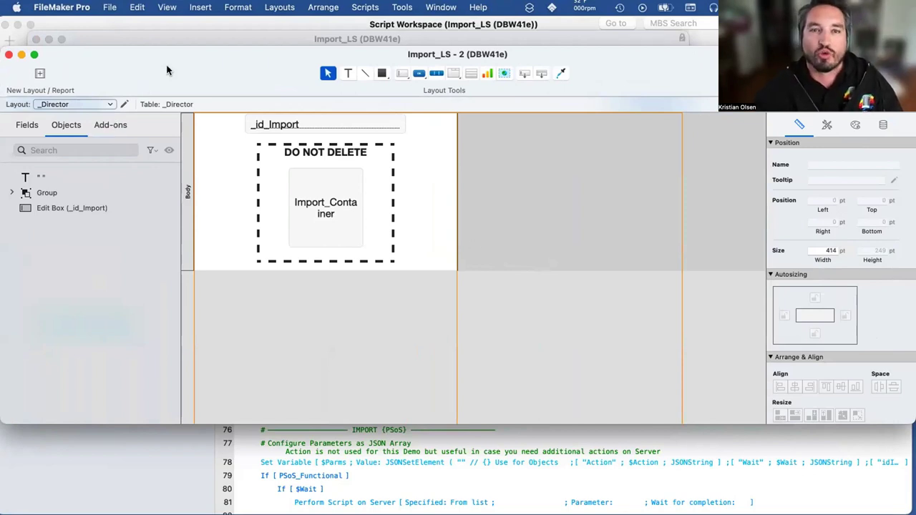
drag(166, 70, 176, 84)
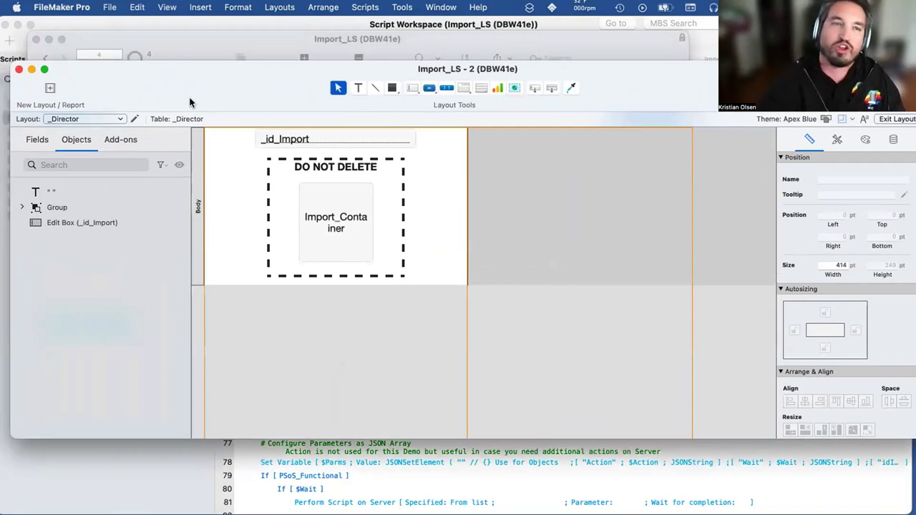
click(19, 69)
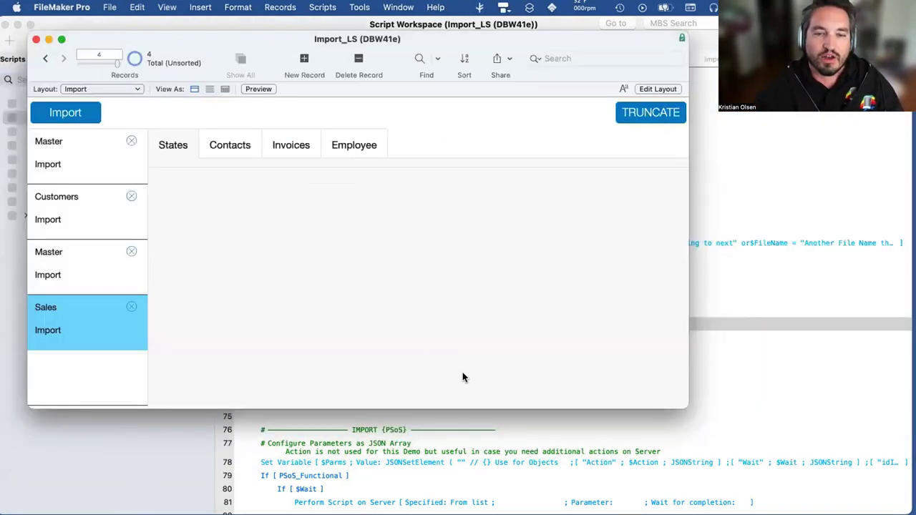
Return to the Import [File Loop] script and highlight the Insert File step that uses $FinalPath
click(603, 429)
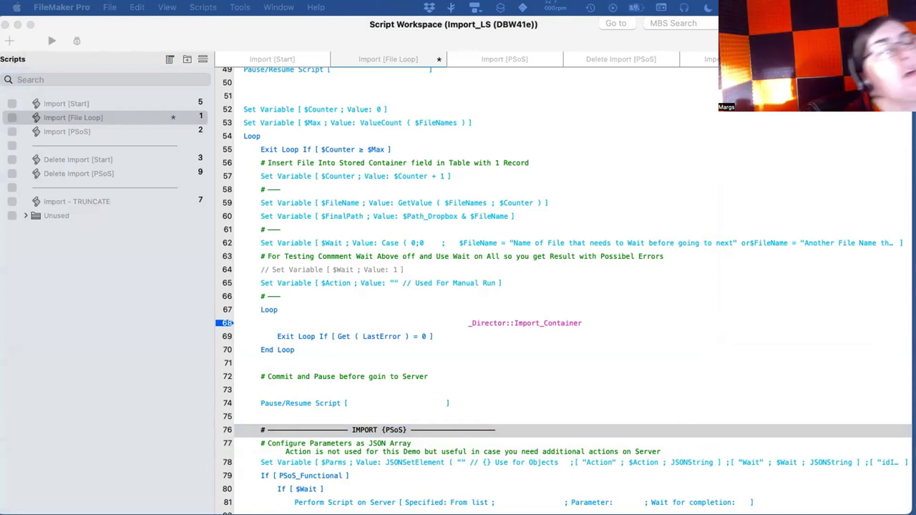
click(646, 430)
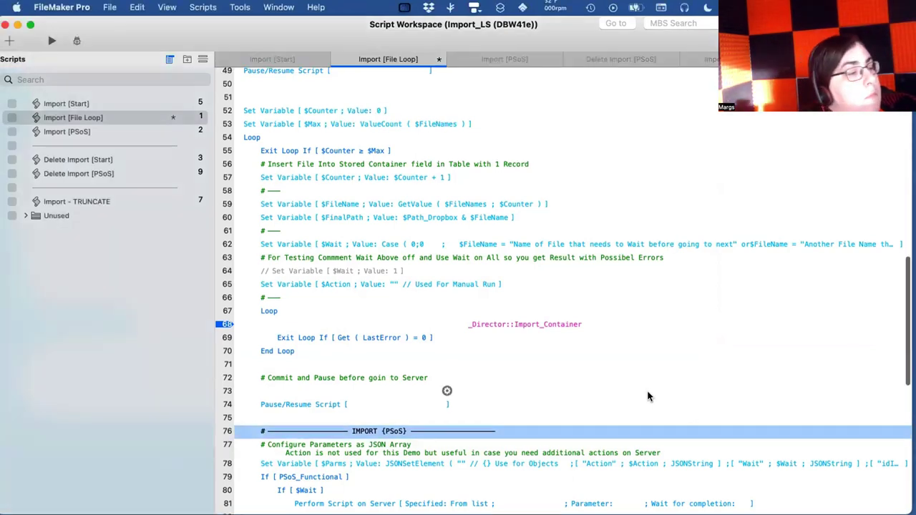
click(319, 324)
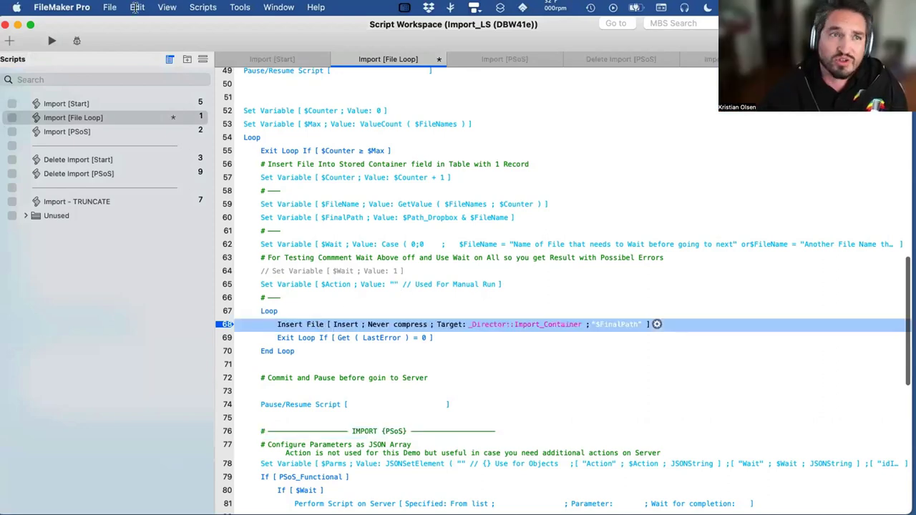
Open the MBS Plug-In's configuration from the FileMaker plug-in preferences
click(78, 7)
click(70, 46)
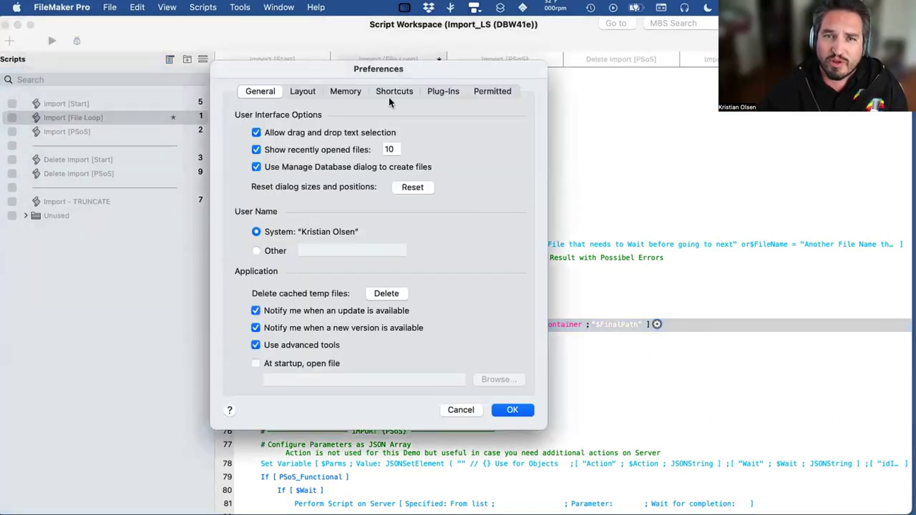
click(440, 93)
click(288, 183)
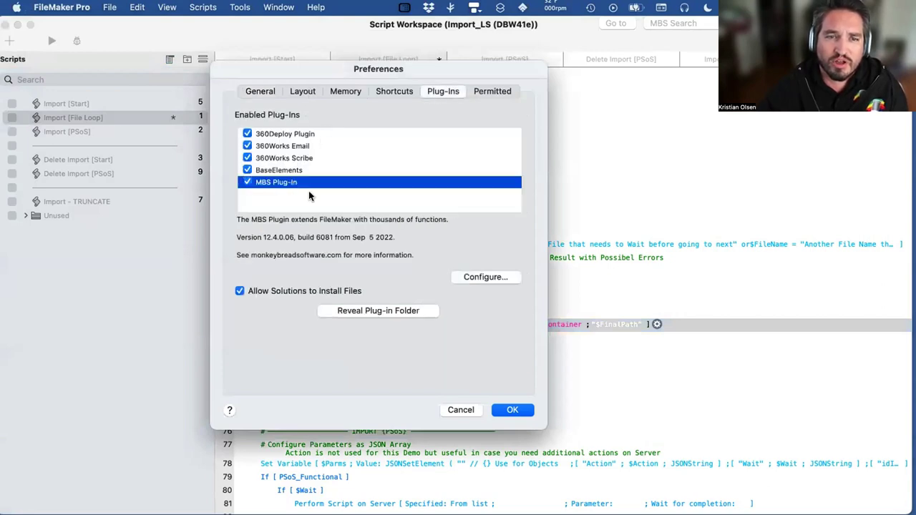
click(485, 277)
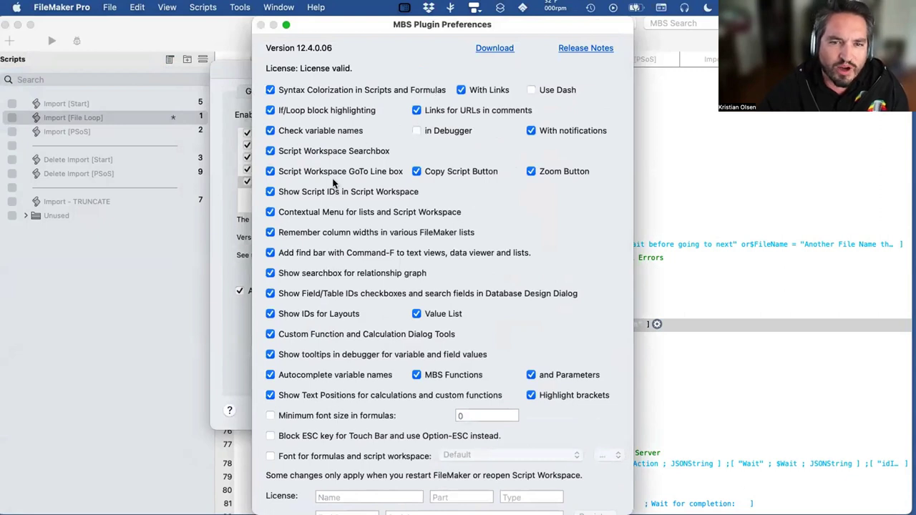
Review the MBS plug-in options, including the Check variable names description, and close the preferences without changes
scroll(331, 249, down, 2)
scroll(331, 251, up, 2)
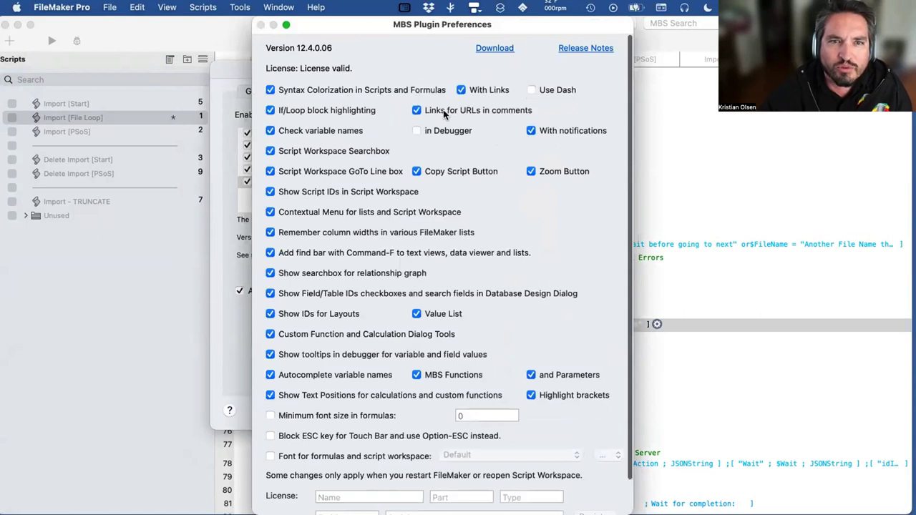
mouse_move(276, 130)
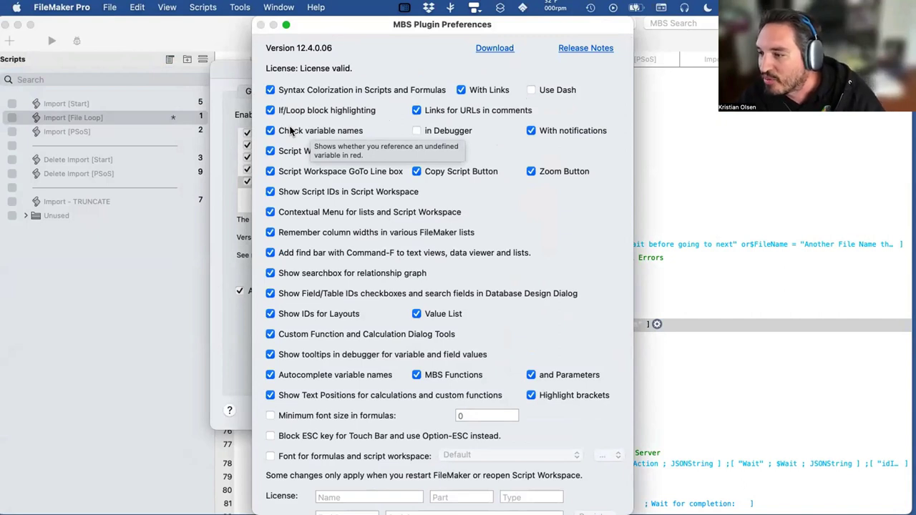
drag(404, 28, 295, 28)
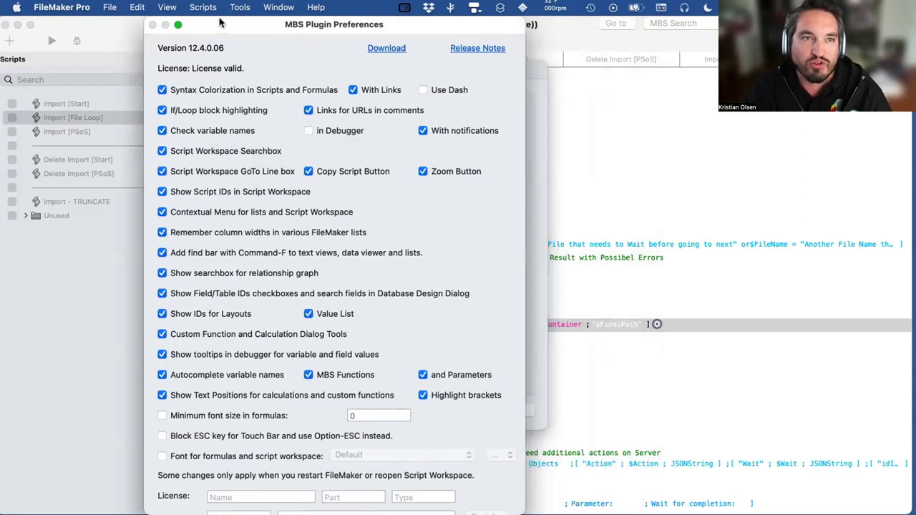
drag(223, 24, 912, 26)
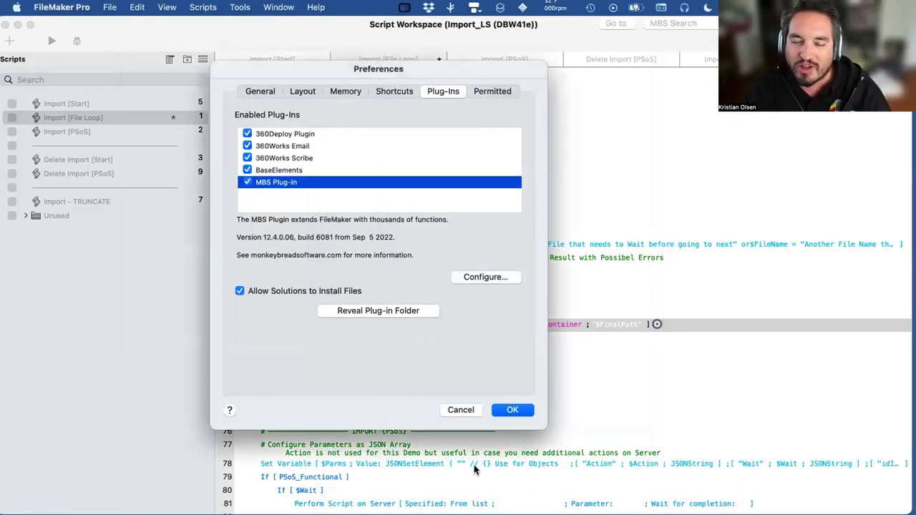
click(461, 410)
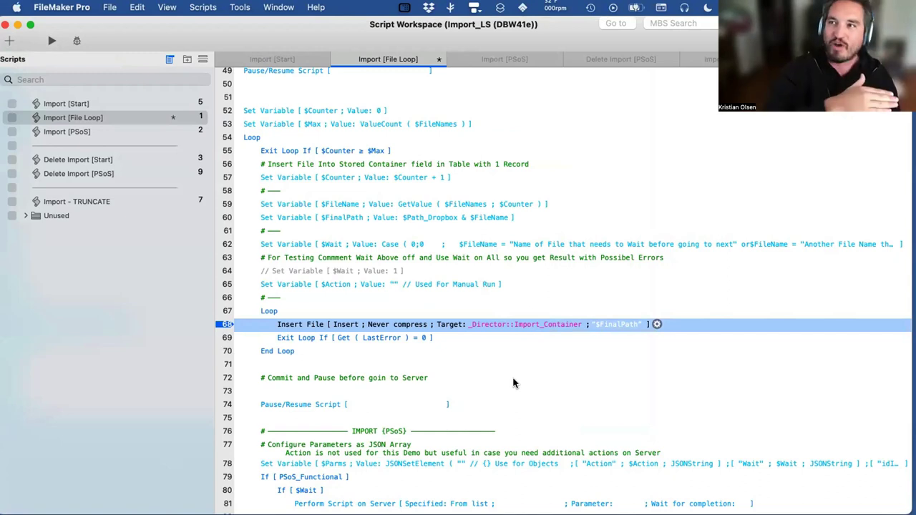
Highlight the comment about committing and pausing before the server call, together with the Commit Records/Requests and Pause/Resume Script steps
scroll(512, 383, down, 5)
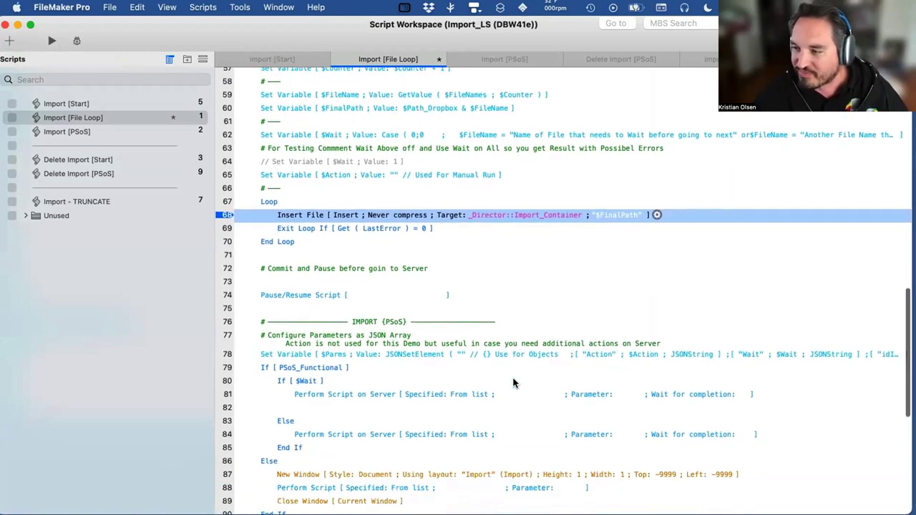
click(291, 267)
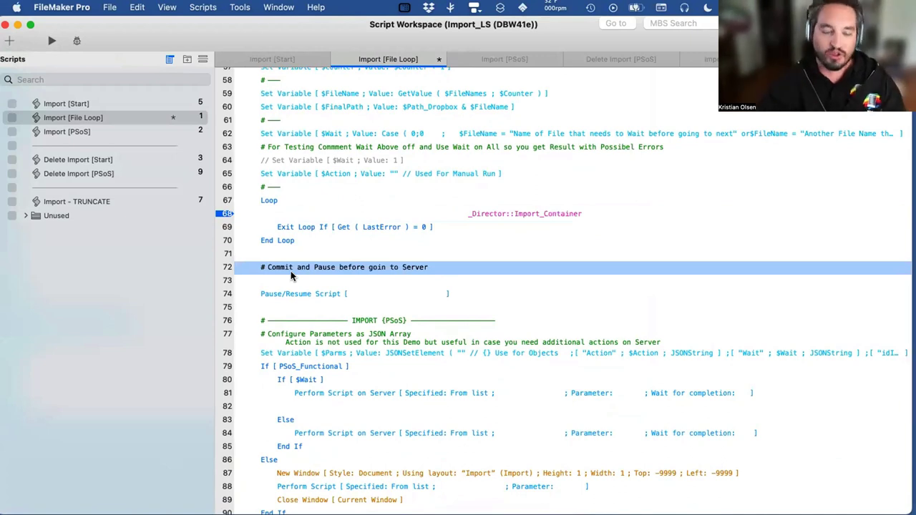
scroll(291, 270, up, 1)
shift+click(282, 308)
scroll(282, 307, up, 1)
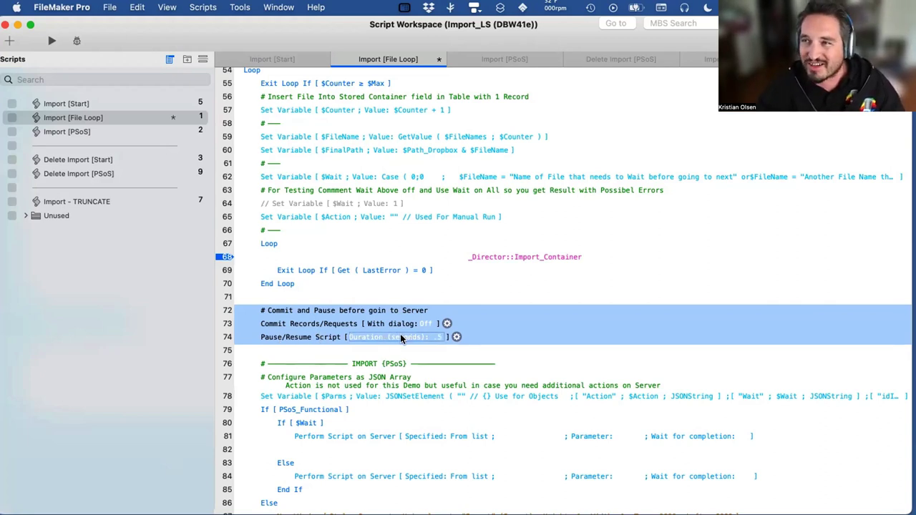
scroll(401, 339, down, 5)
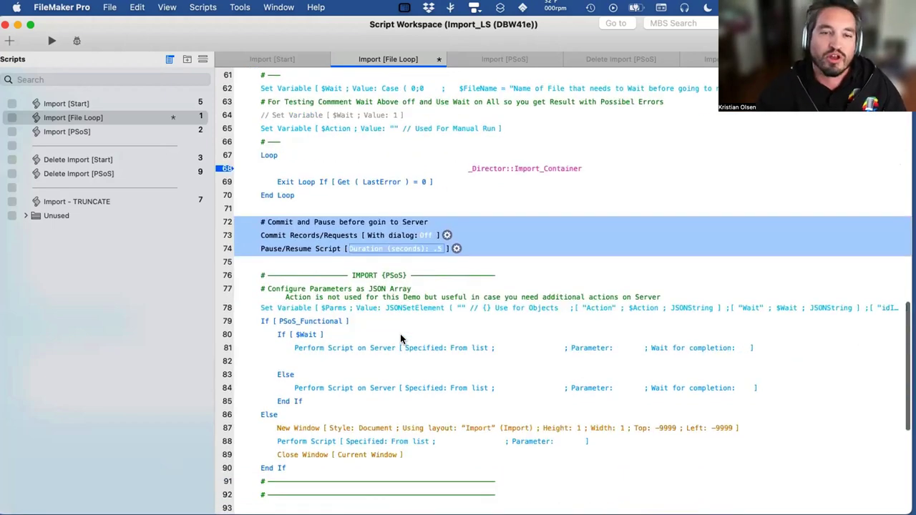
Review the Action, Wait and idImport elements in the $Parms variable's JSONSetElement calculation, and close its options without changes
click(409, 294)
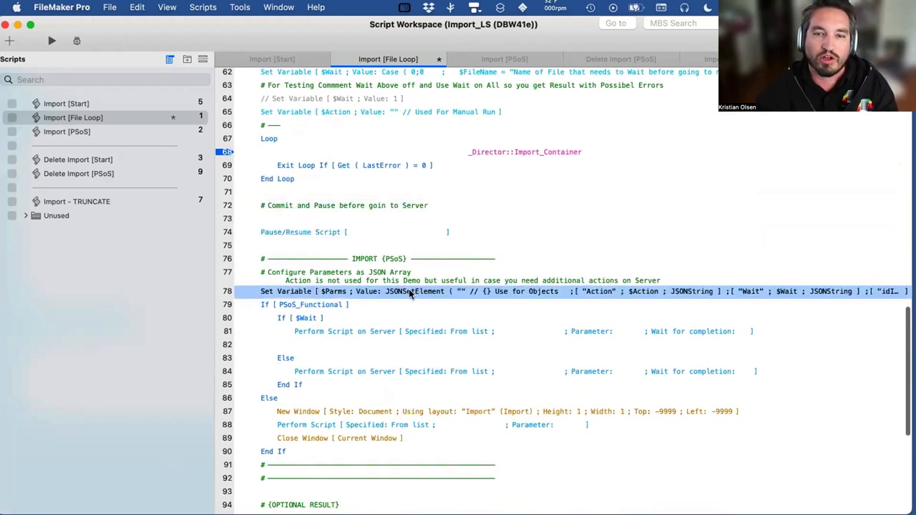
double_click(409, 295)
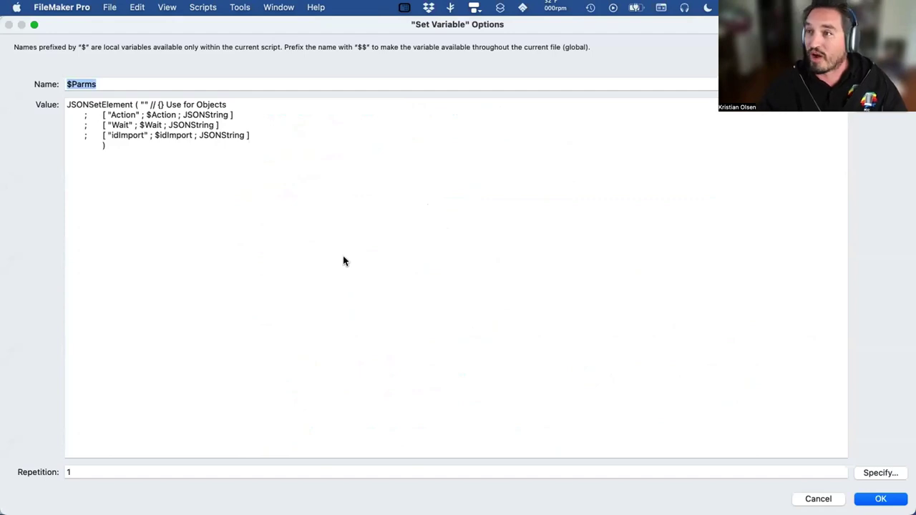
click(232, 115)
drag(232, 114, 57, 110)
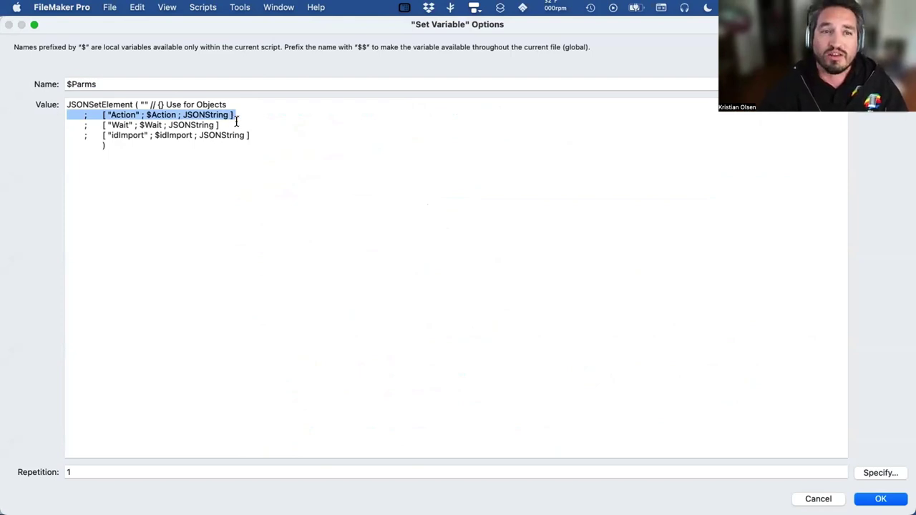
drag(236, 123, 63, 120)
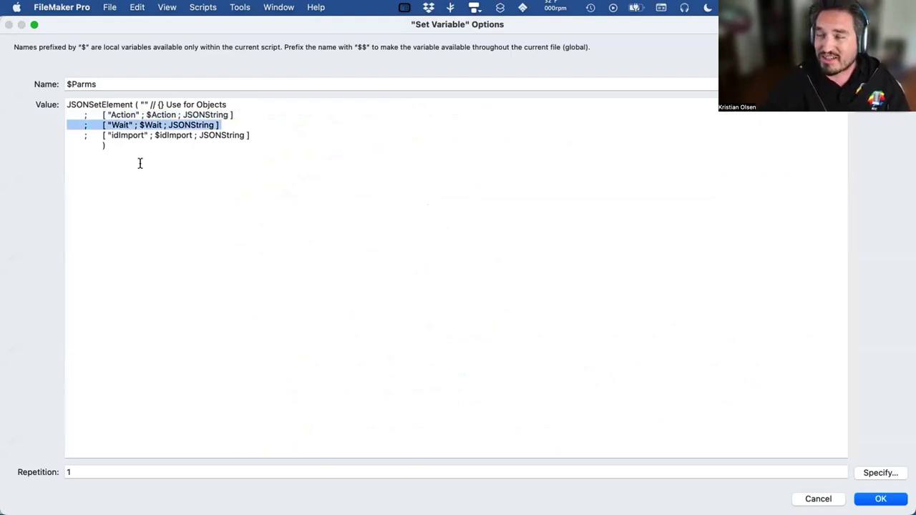
drag(269, 131, 25, 134)
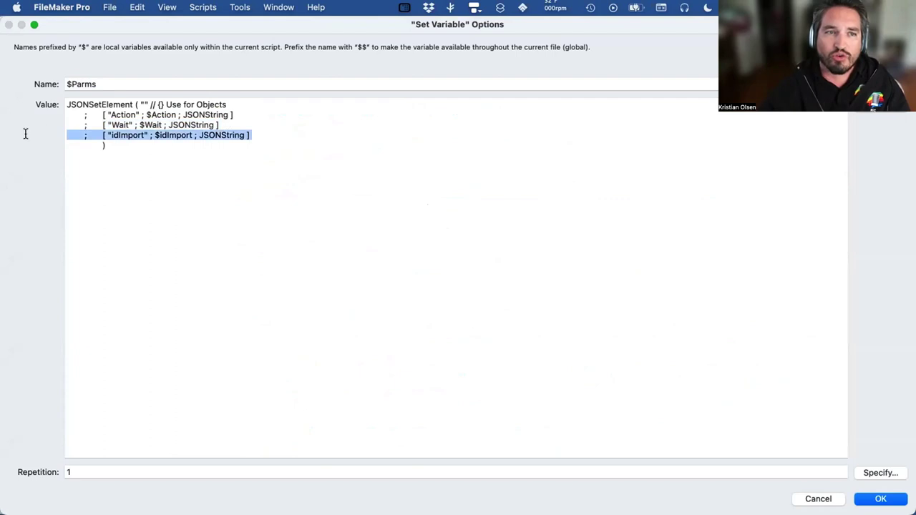
drag(241, 120, 29, 120)
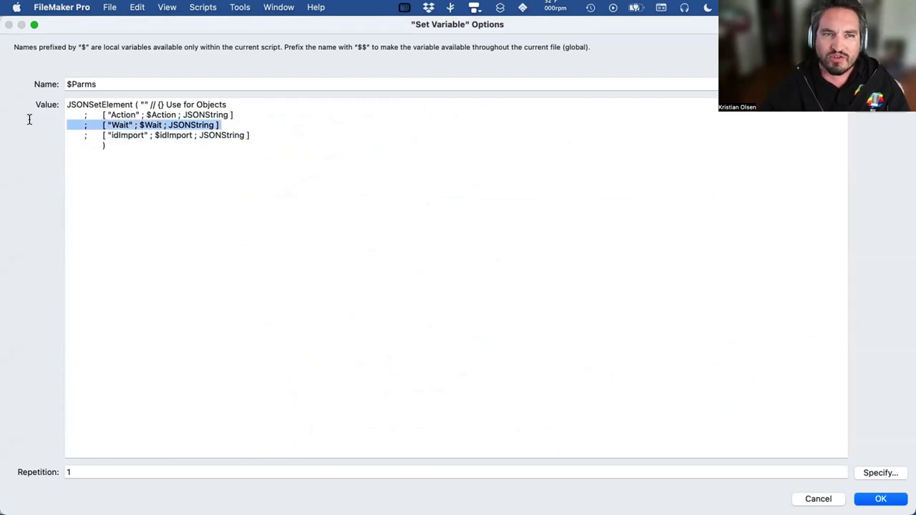
click(175, 167)
drag(266, 129, 53, 133)
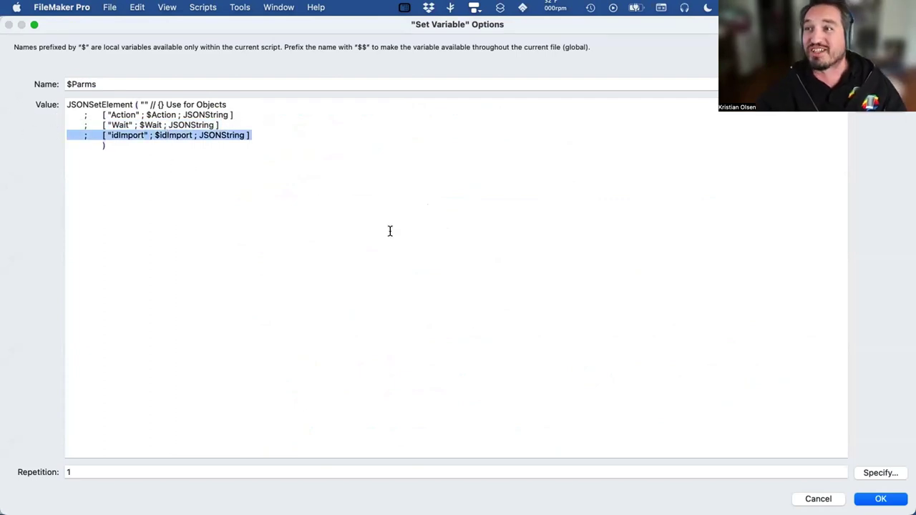
click(816, 499)
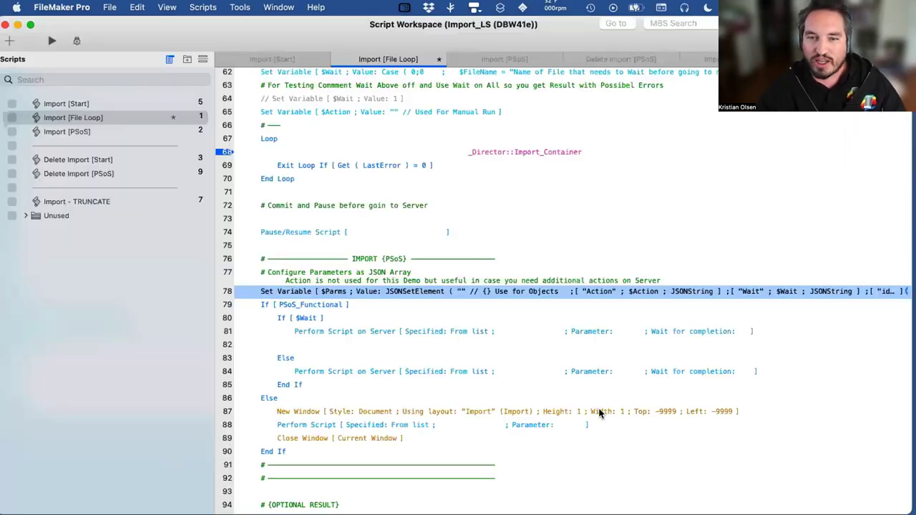
Highlight the complete If [PSoS_Functional] block and the If block under the OPTIONAL RESULT comment in the File Loop script
click(390, 306)
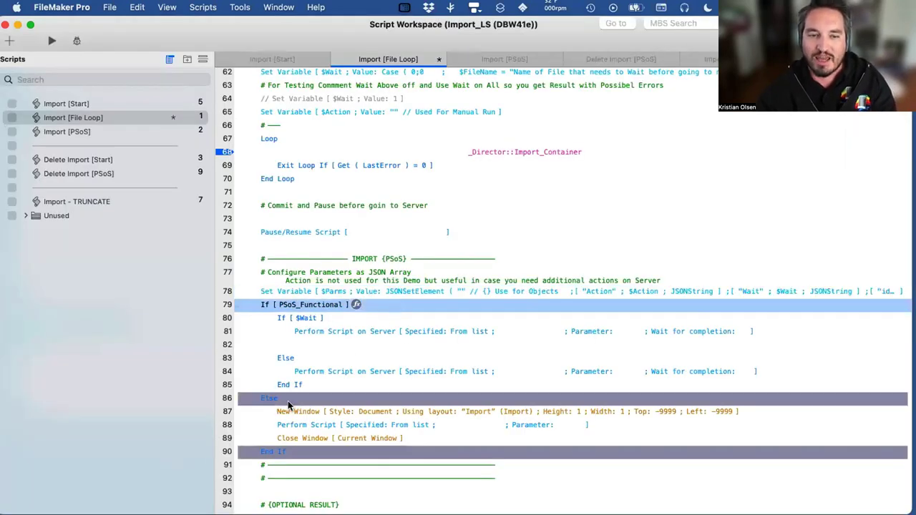
shift+click(273, 453)
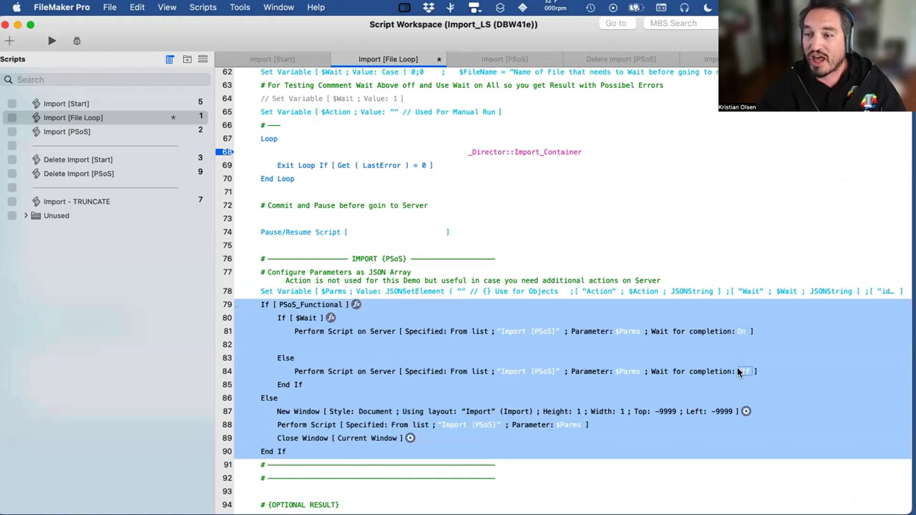
scroll(737, 370, down, 5)
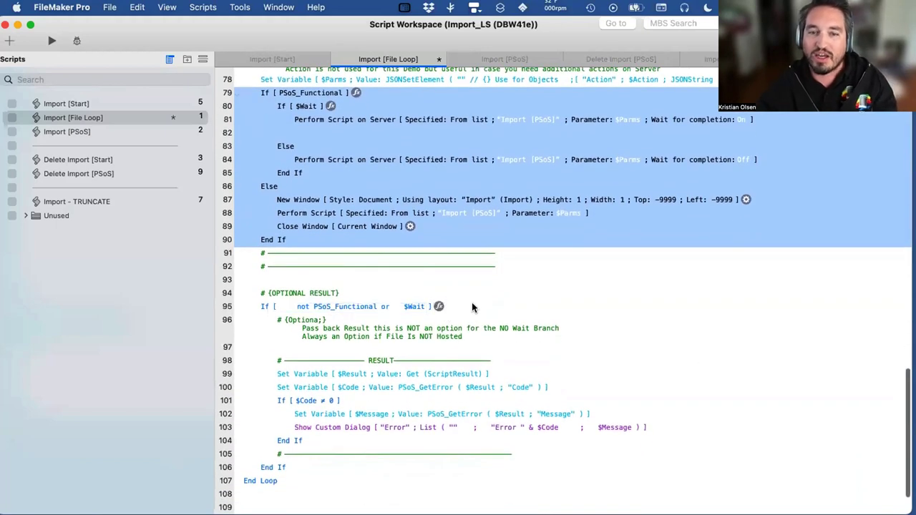
click(471, 306)
shift+click(291, 469)
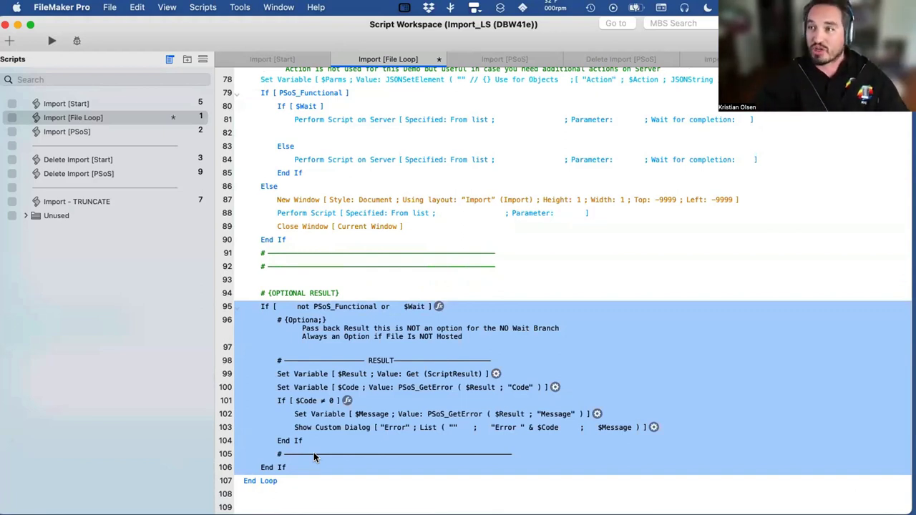
scroll(313, 452, down, 3)
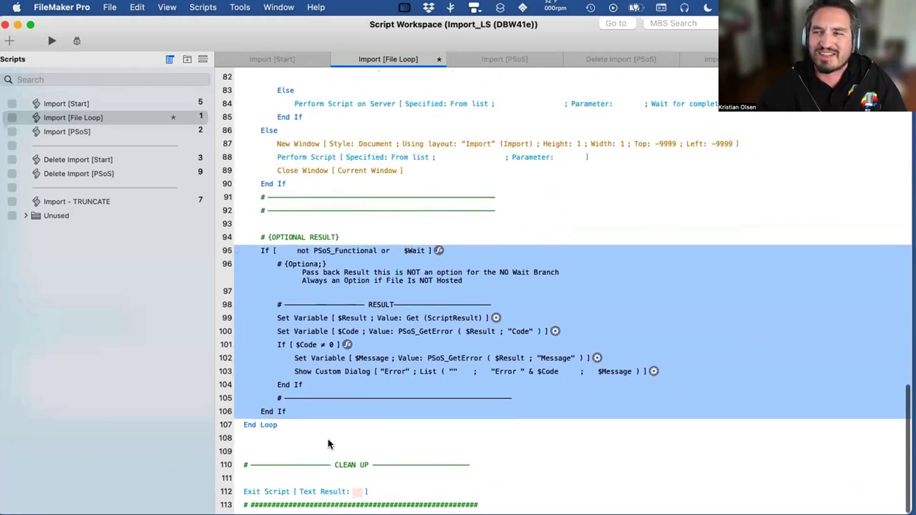
scroll(328, 439, up, 3)
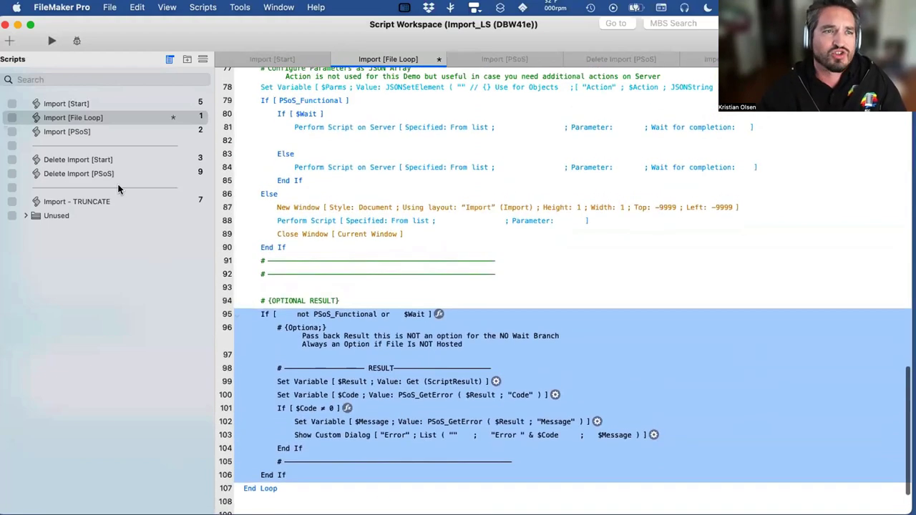
Switch to the Import [PSoS] script and highlight the configuration steps that set $ScriptParm, $Action, $idImport and $FileName
click(92, 131)
scroll(475, 229, down, 4)
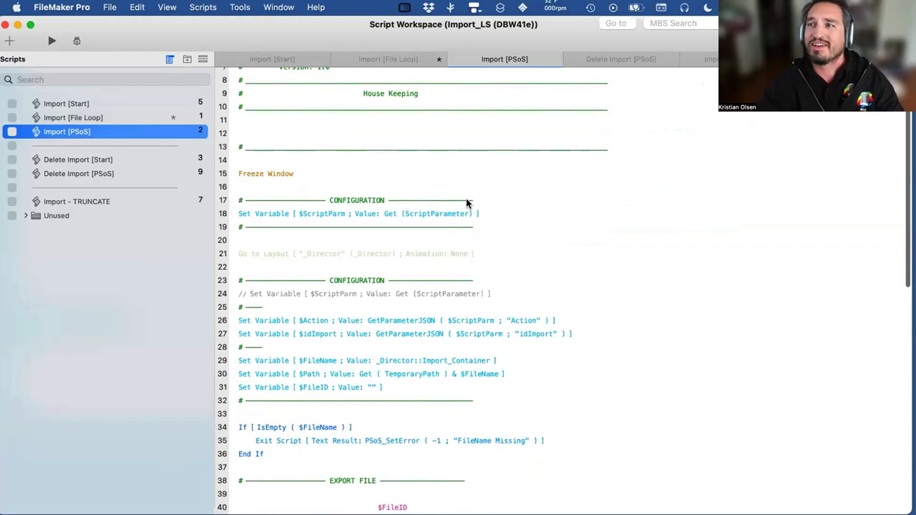
click(326, 213)
scroll(326, 213, down, 3)
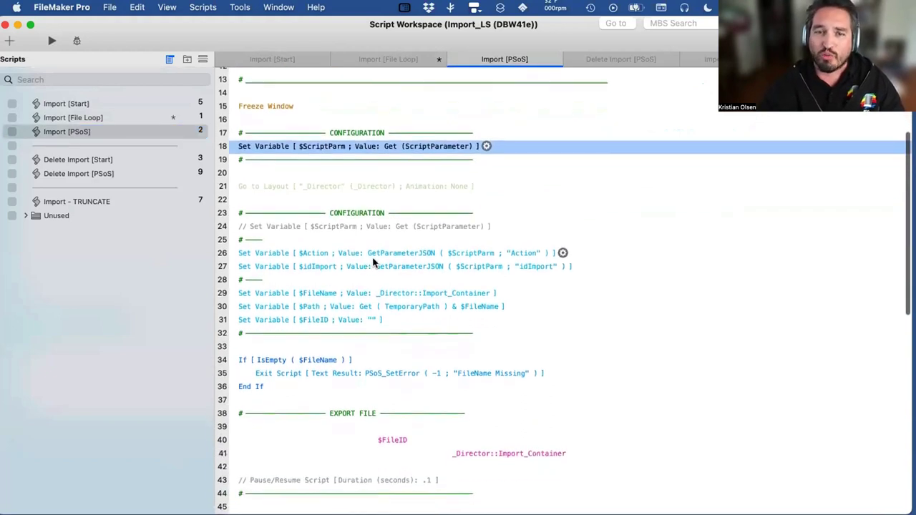
click(374, 253)
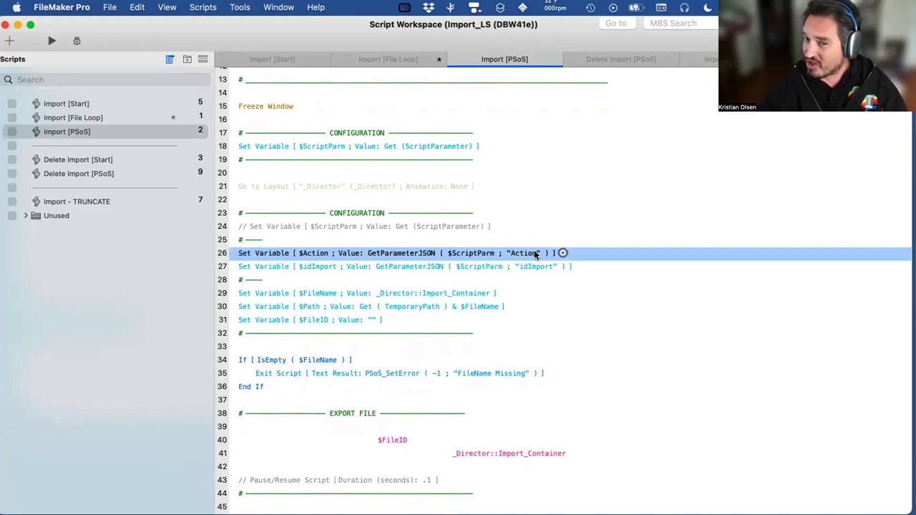
click(506, 267)
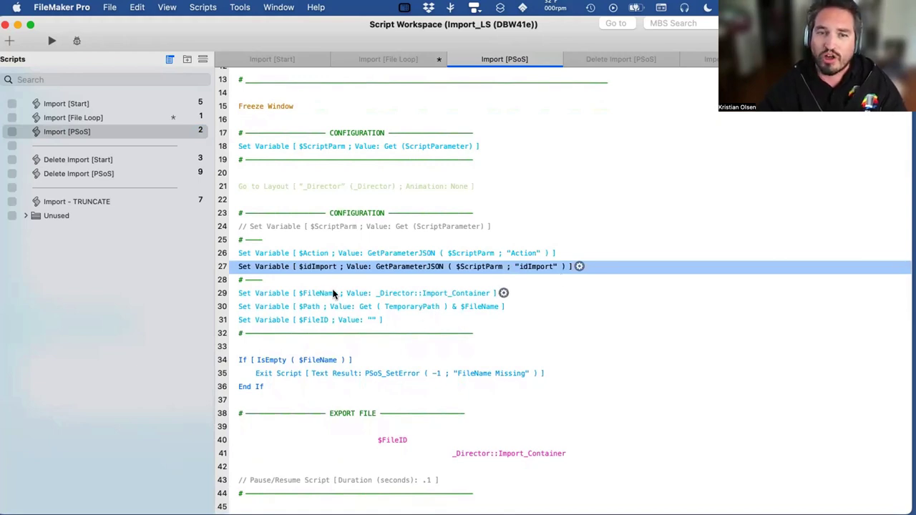
click(422, 294)
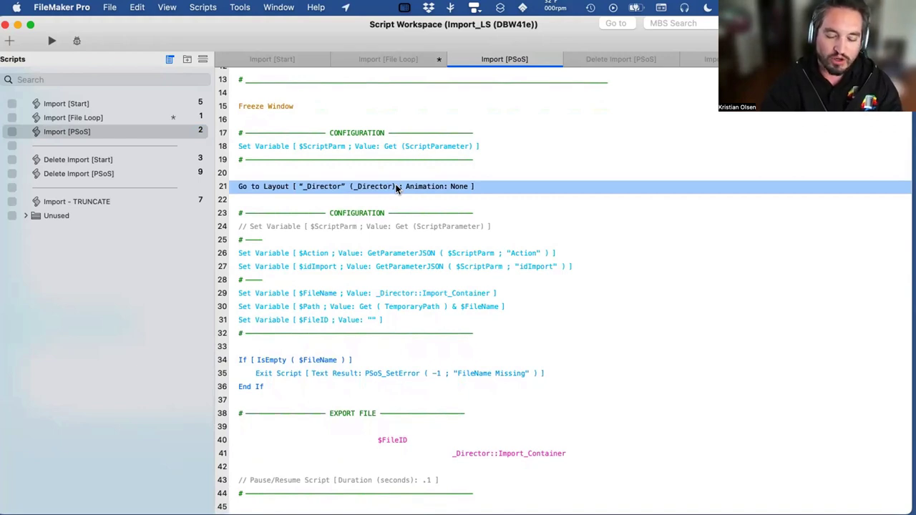
Open the _Director layout through Manage Layouts, view it in a smaller window, and return to the Import [PSoS] script
key(super+shift+l)
click(232, 90)
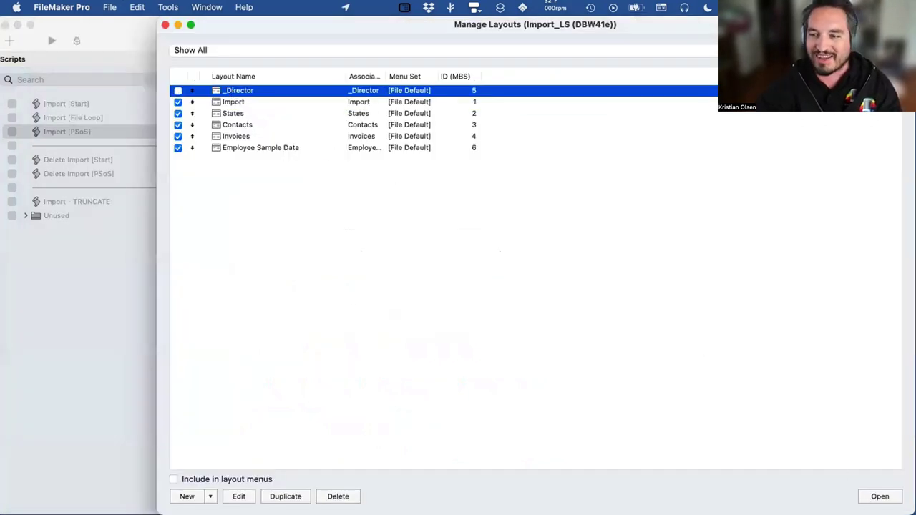
click(881, 496)
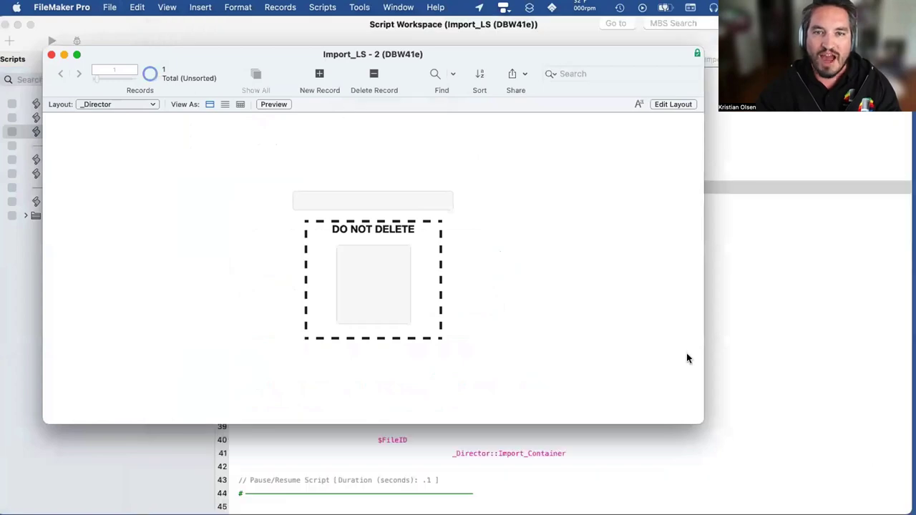
drag(701, 422, 367, 381)
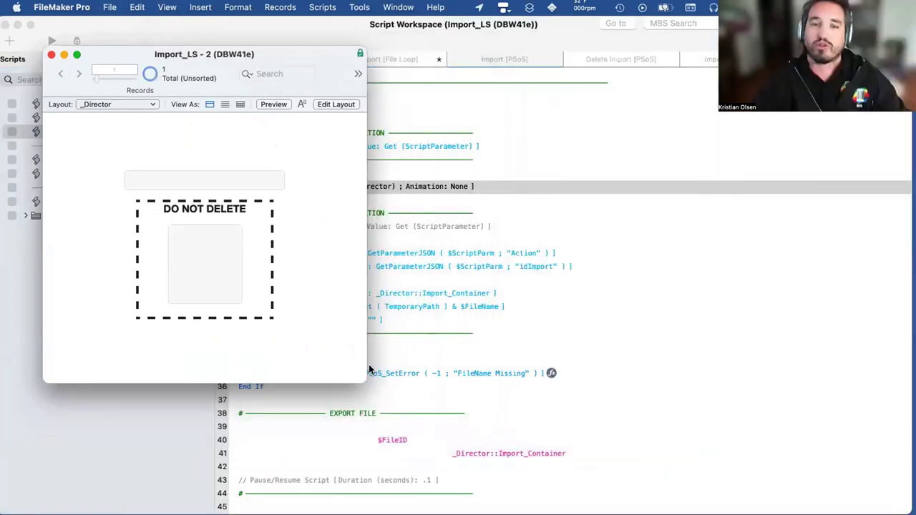
drag(204, 53, 292, 65)
click(501, 129)
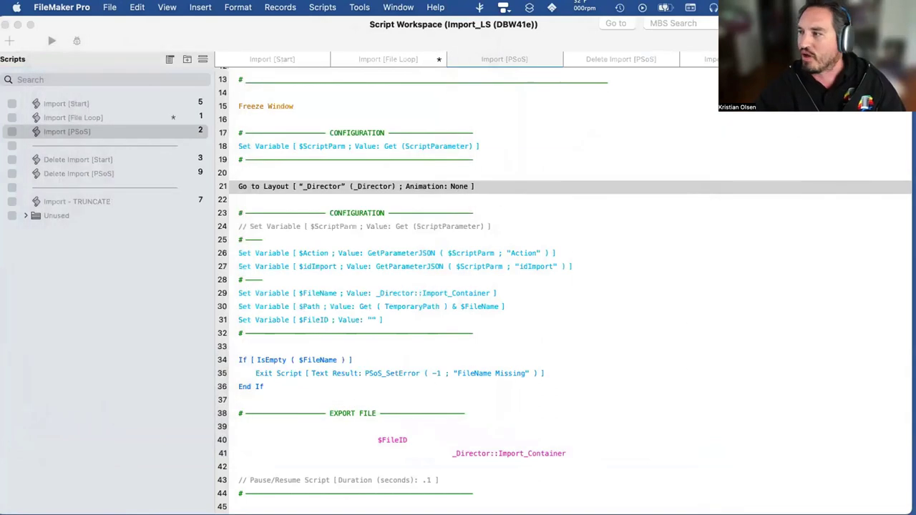
Highlight the Set Variable steps for $FileName, $Path and $FileID one after another
scroll(352, 260, down, 2)
click(372, 263)
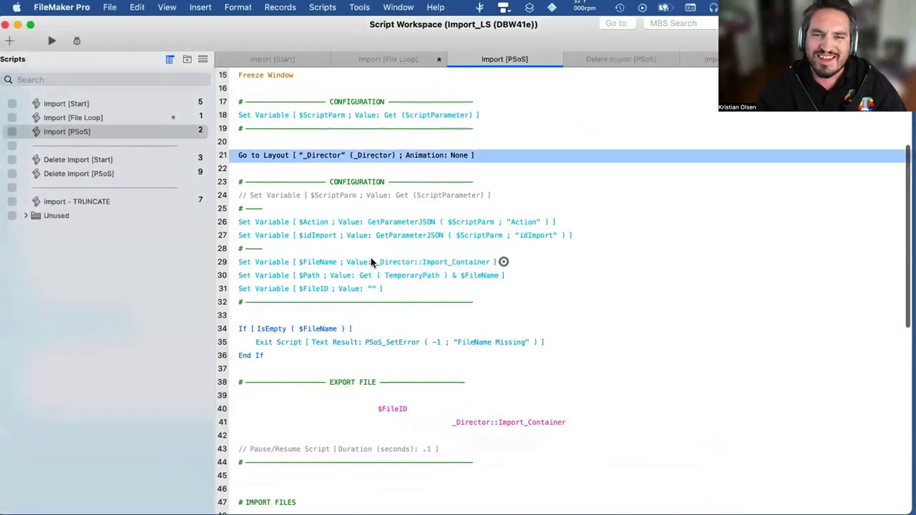
click(423, 263)
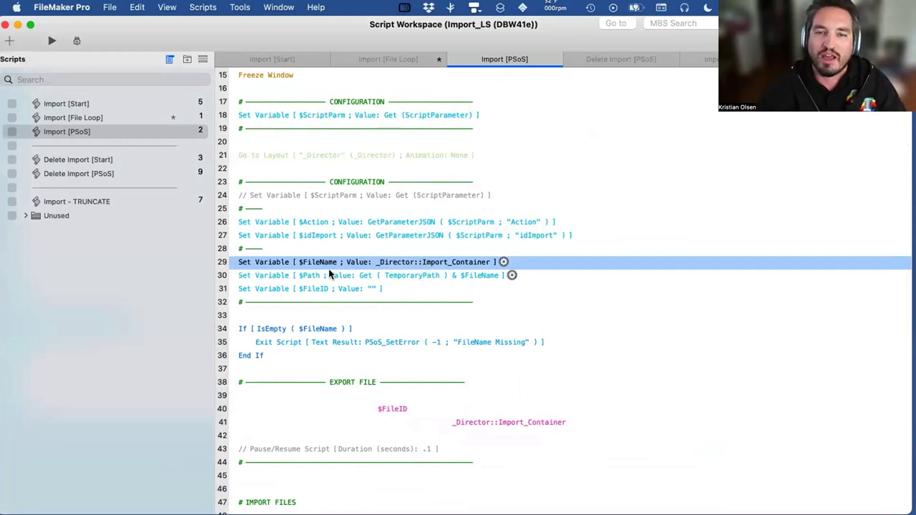
click(513, 279)
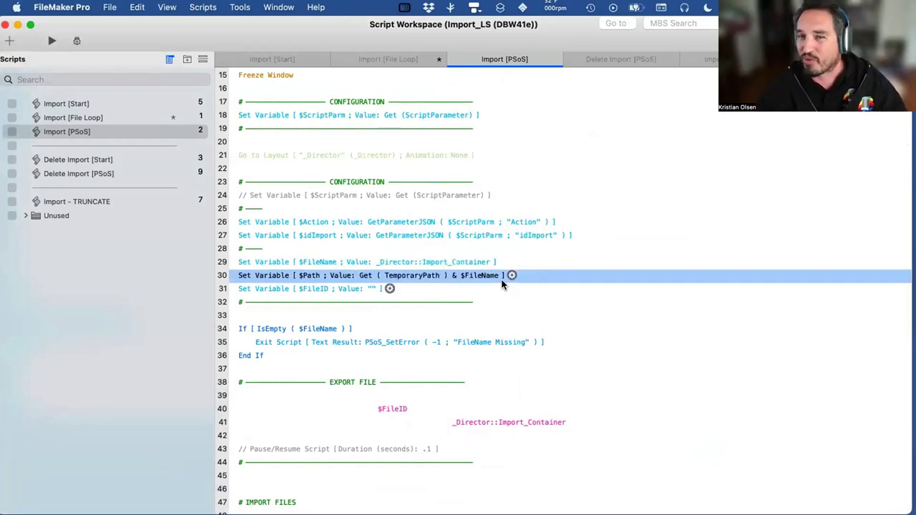
click(306, 289)
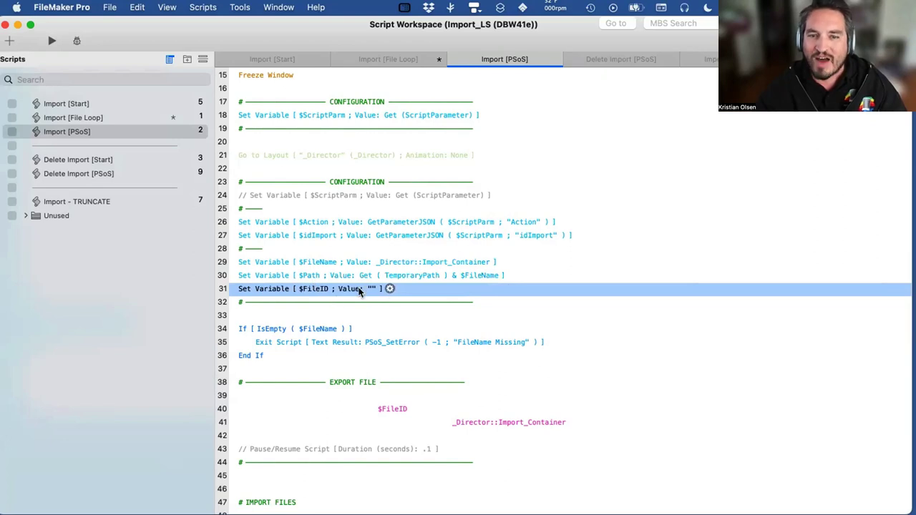
Highlight the block that exits when $FileName is empty, followed by the EXPORT FILE section that writes the container to a data file
scroll(315, 243, down, 3)
click(286, 249)
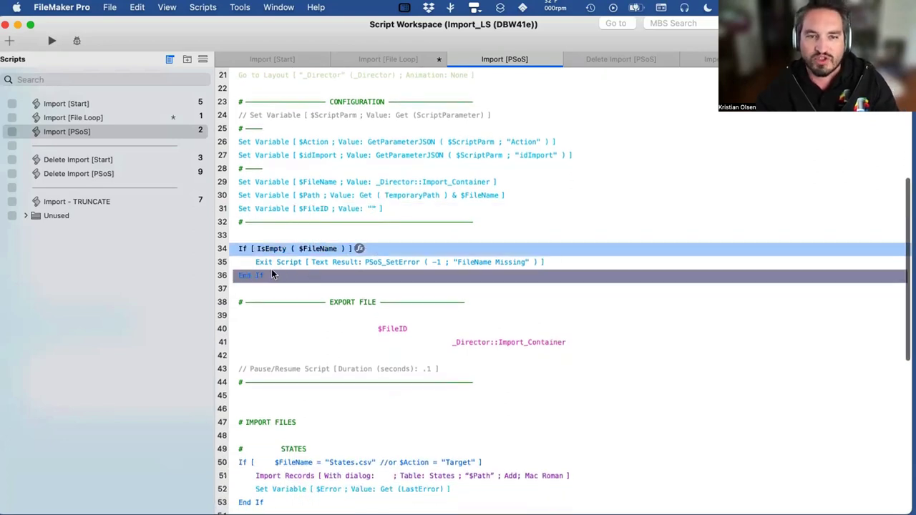
shift+click(271, 275)
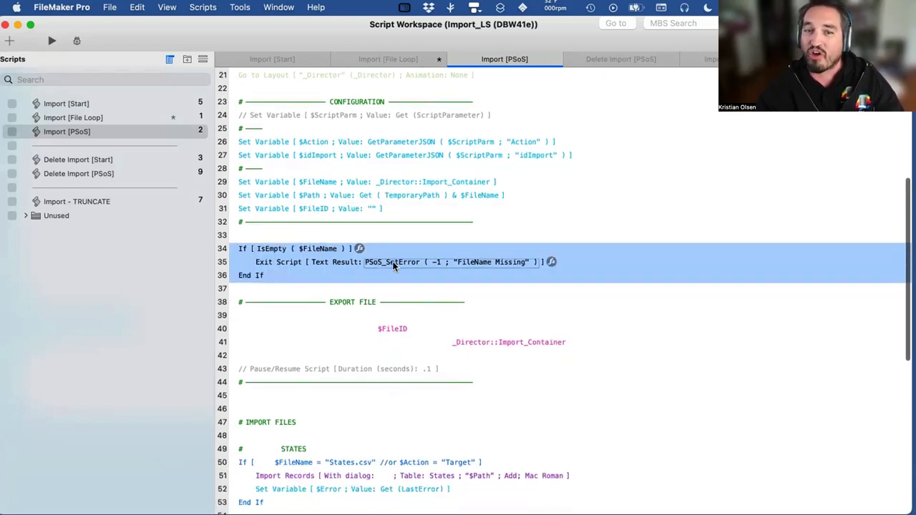
scroll(451, 262, down, 2)
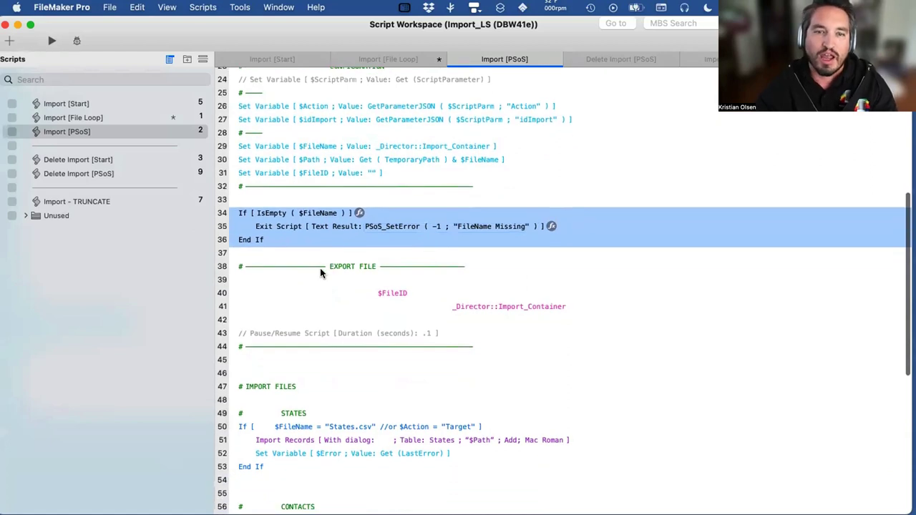
click(319, 268)
shift+click(260, 346)
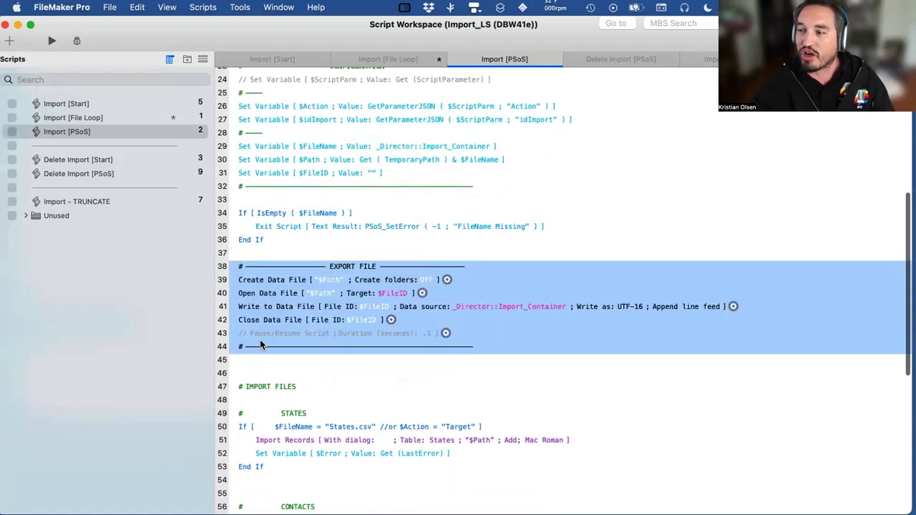
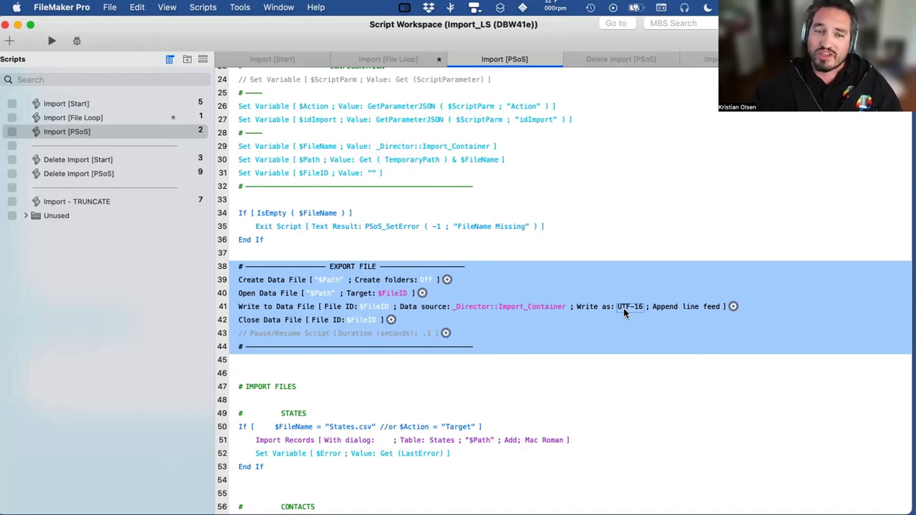
Highlight the STATES If block that imports records when $FileName is "States.csv"
scroll(542, 261, down, 3)
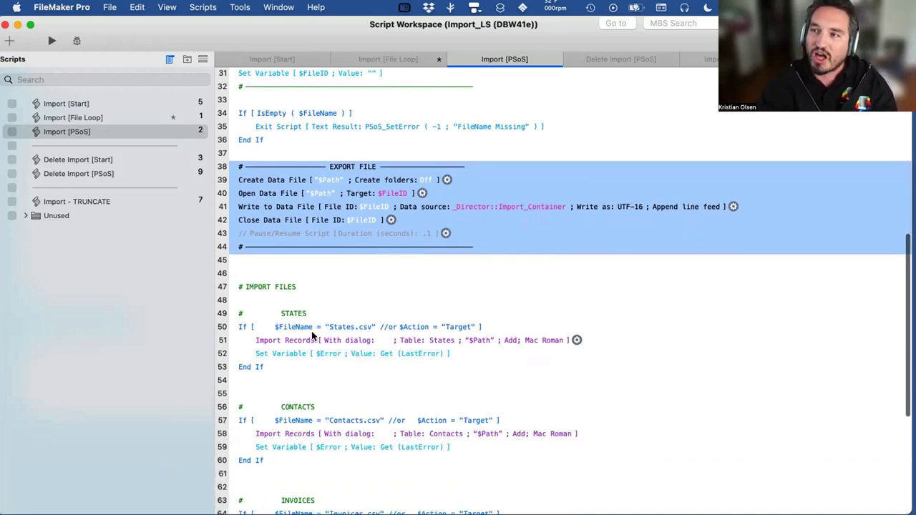
click(241, 326)
shift+click(248, 366)
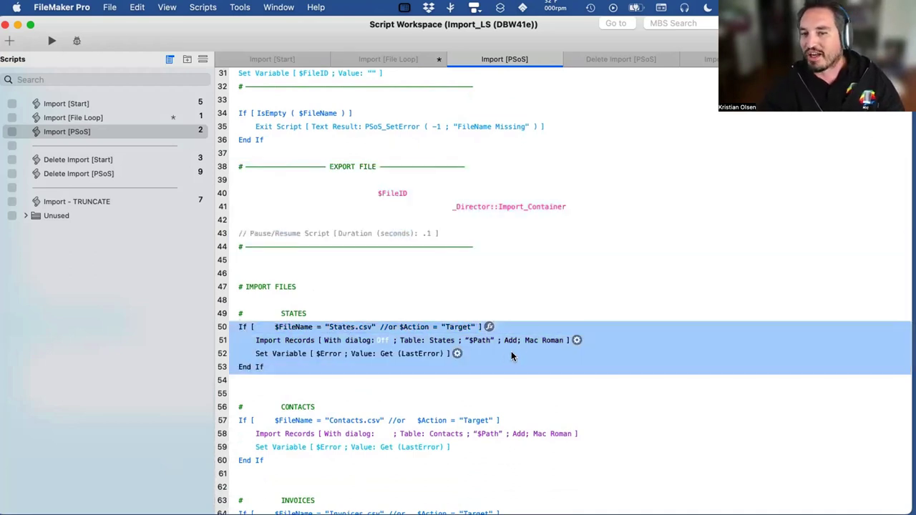
Open the file data source of the States Import Records step, highlight the States.csv path below $Path, and cancel the dialog
click(576, 339)
click(628, 366)
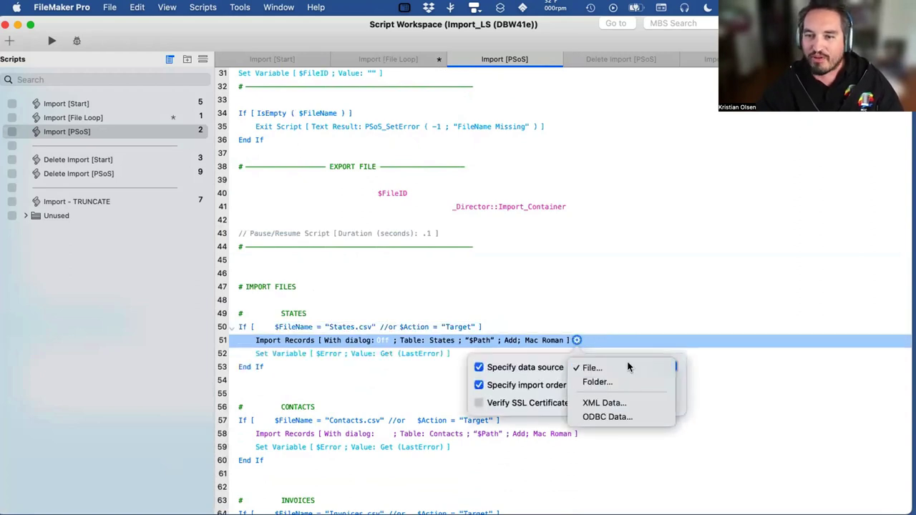
click(616, 365)
click(369, 246)
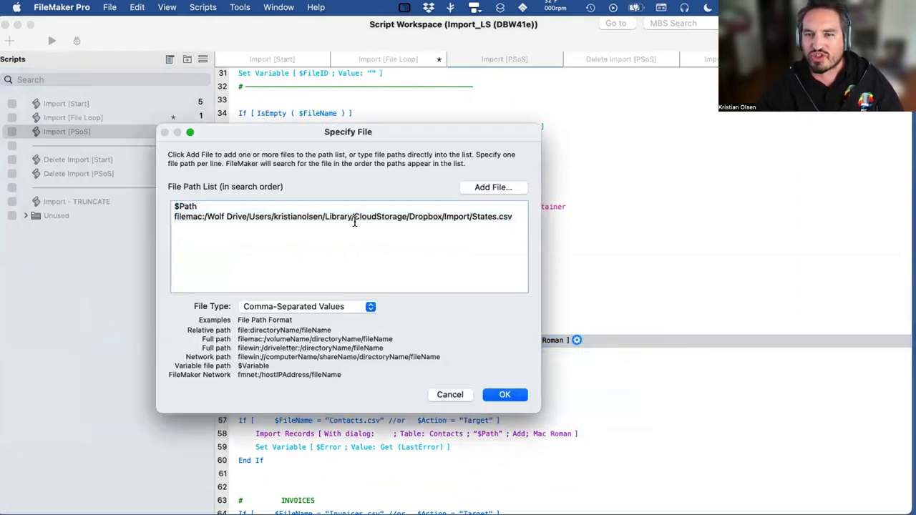
triple_click(176, 216)
click(450, 394)
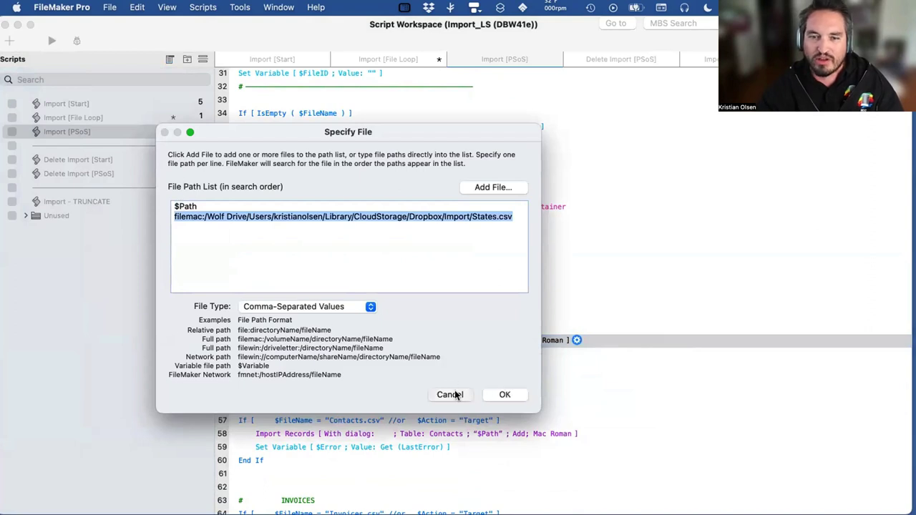
Highlight the States block's $Error step, the $idImport Set Variable step, and the States Import Records step in turn
click(291, 350)
click(291, 354)
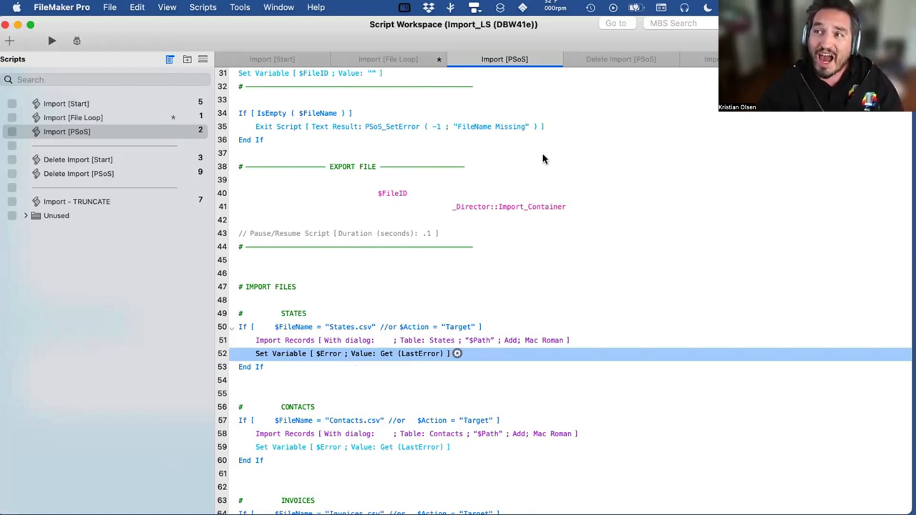
scroll(391, 225, up, 3)
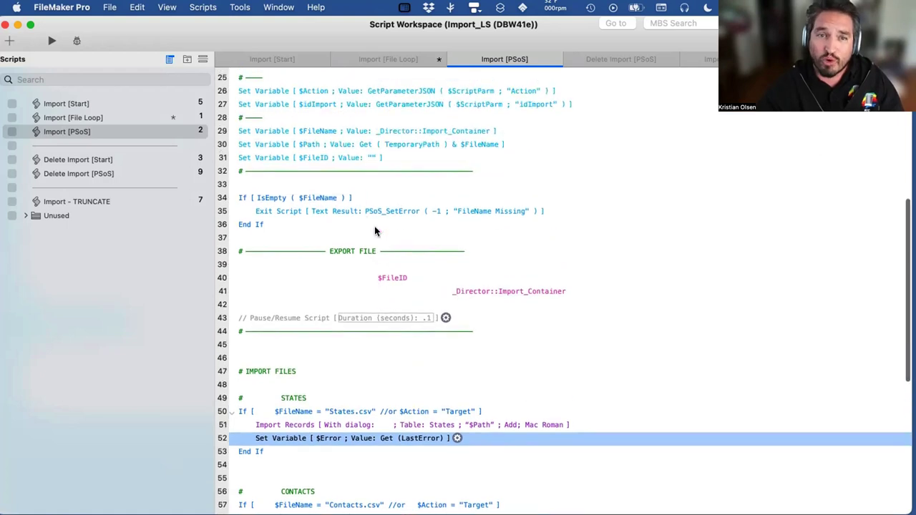
click(300, 103)
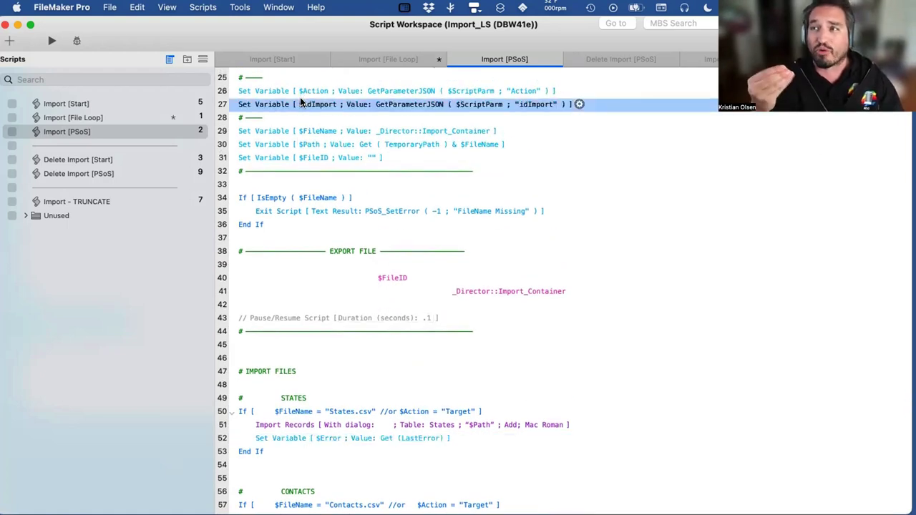
scroll(343, 214, down, 5)
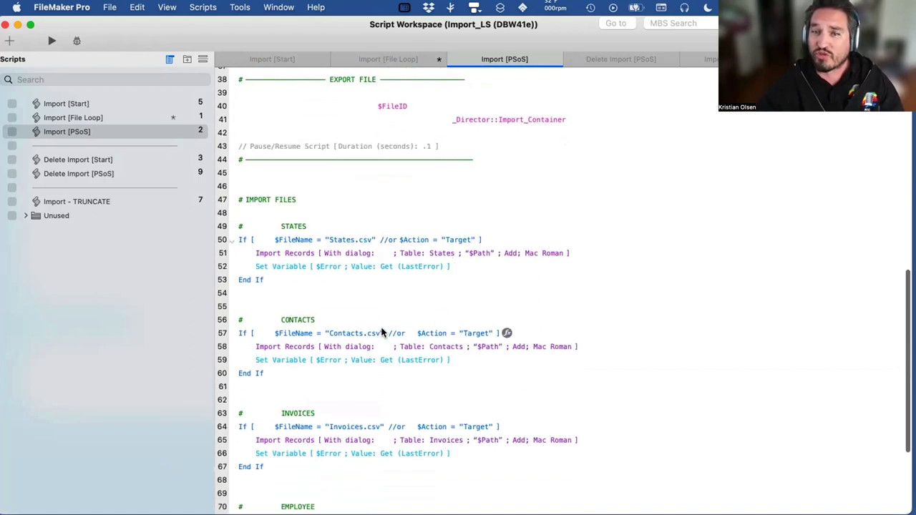
click(275, 253)
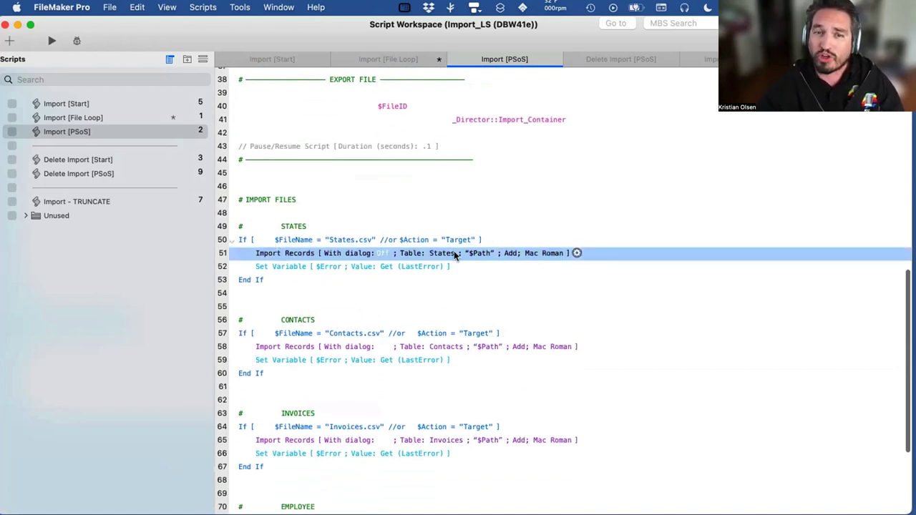
Open Manage Database and display the field definitions of the States table
key(super+shift+d)
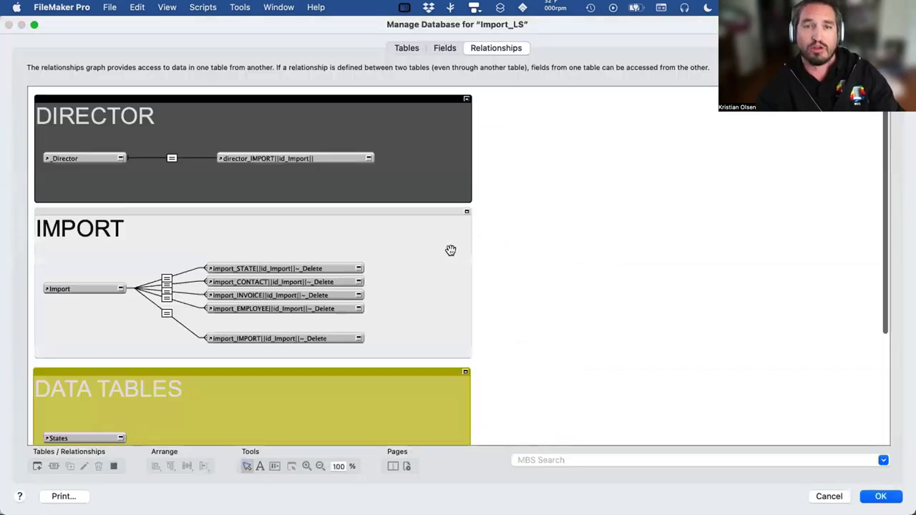
click(444, 48)
click(107, 66)
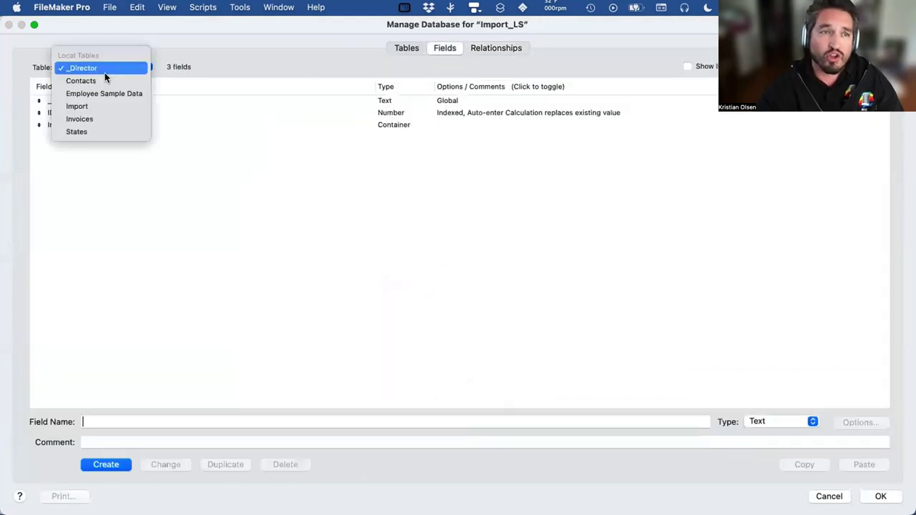
click(90, 127)
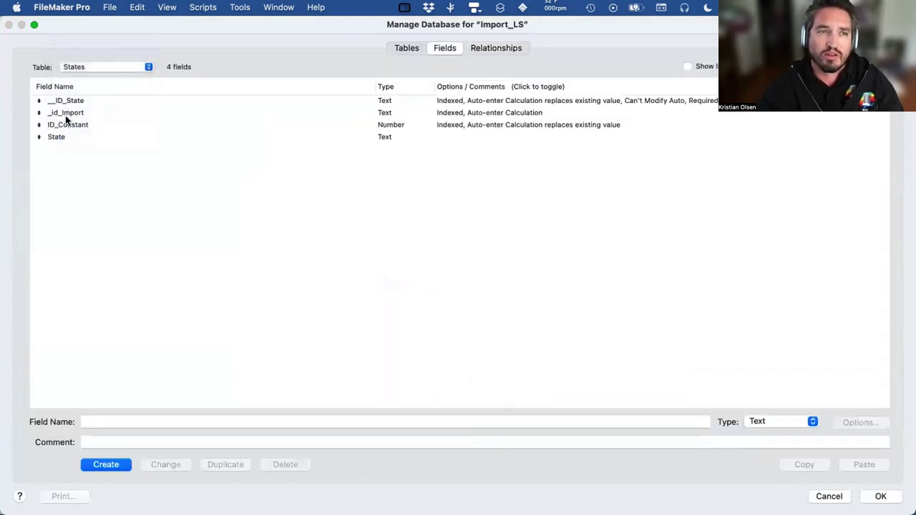
Examine the auto-enter calculation of the _id_Import field in the States table, then leave the database definitions without saving
click(77, 109)
double_click(77, 109)
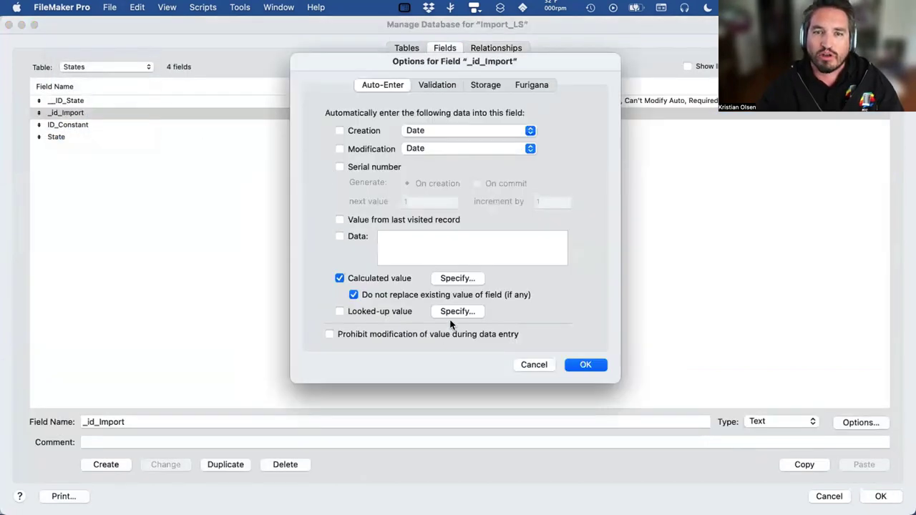
click(457, 278)
key(super+a)
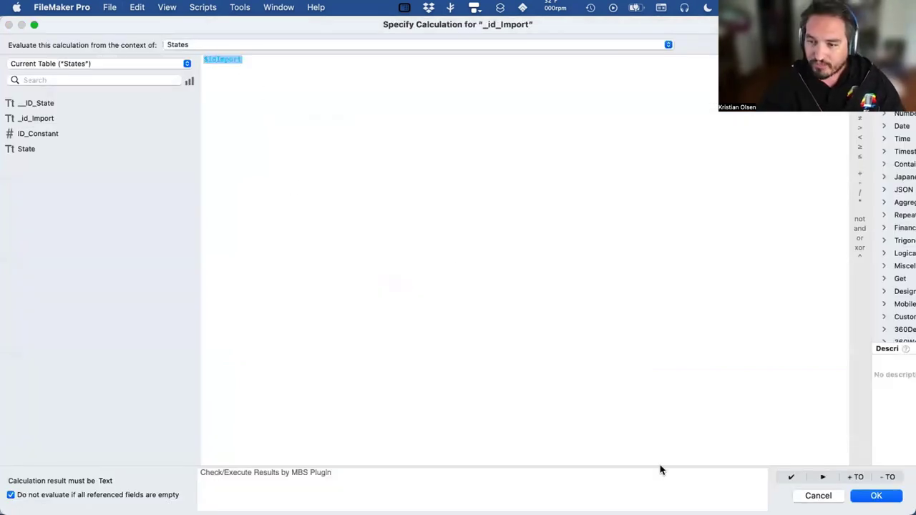
click(818, 495)
click(534, 364)
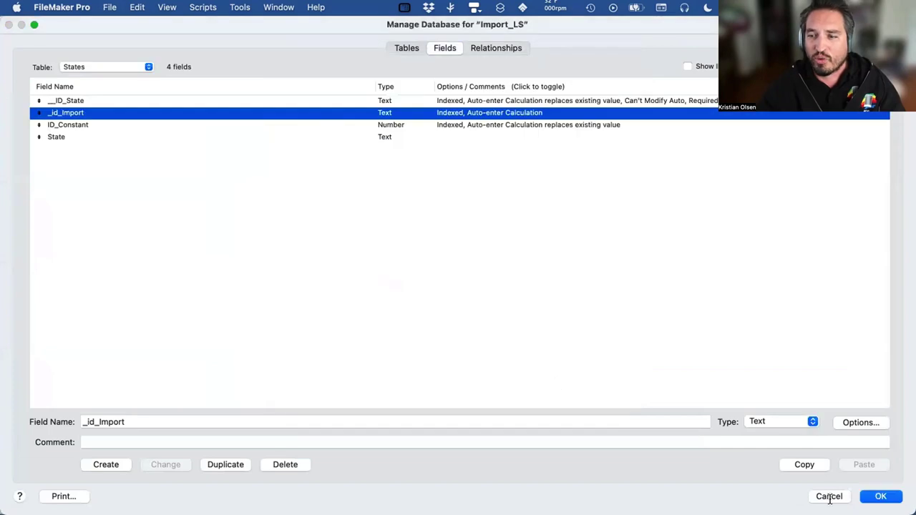
click(828, 496)
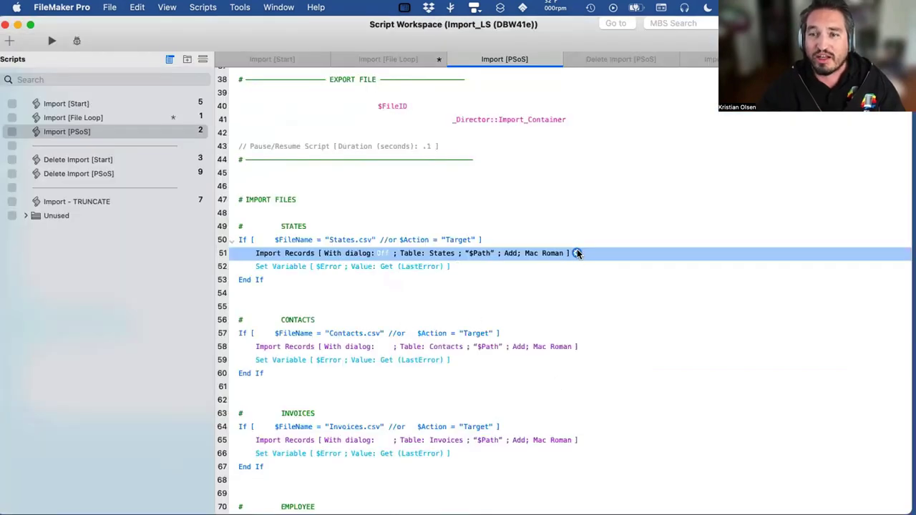
Examine which fields perform auto-enter options in the States import order of the Import [PSoS] script, then cancel
click(577, 253)
click(628, 294)
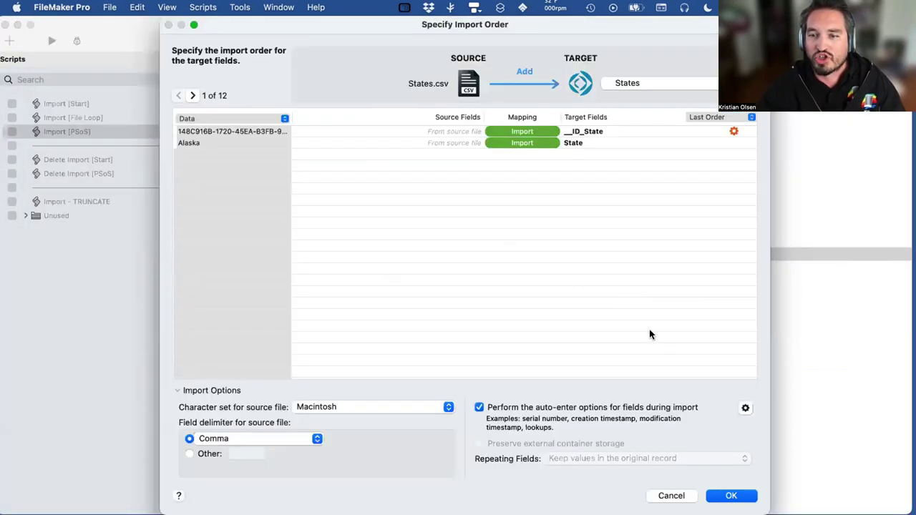
click(744, 408)
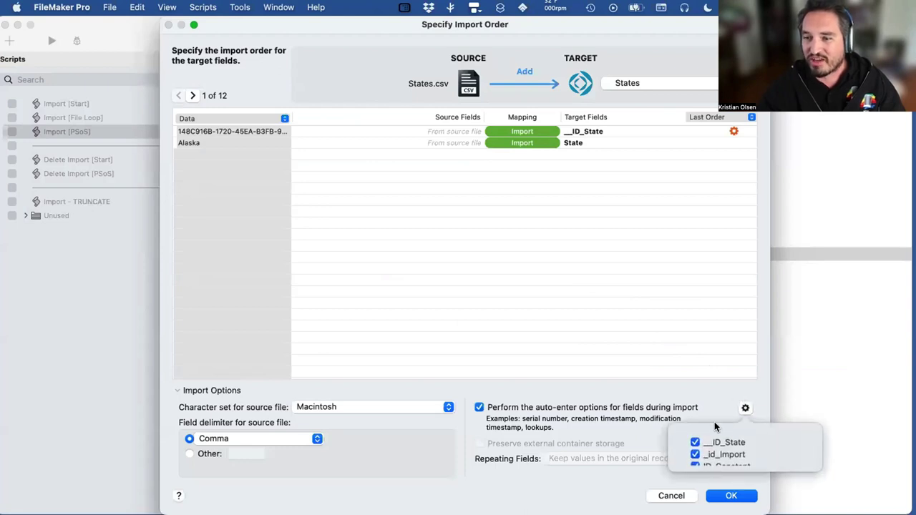
scroll(716, 440, down, 2)
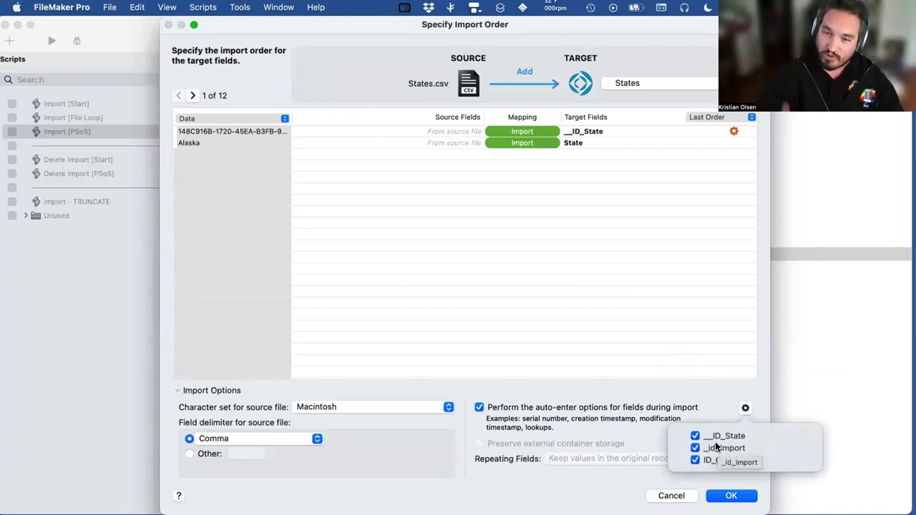
click(630, 472)
click(672, 495)
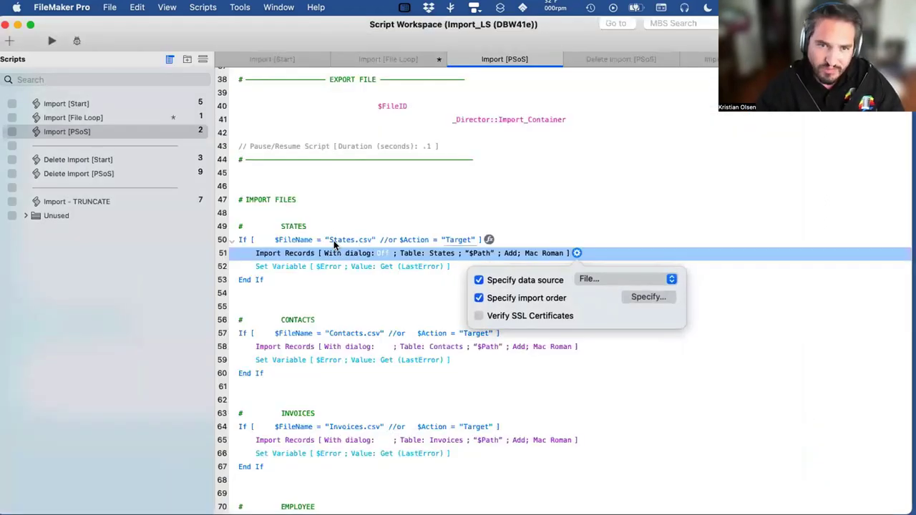
Examine the clean-up steps of Import [PSoS] that go to the _Director layout and clear Import_Container
click(323, 292)
scroll(328, 276, down, 5)
scroll(315, 358, up, 1)
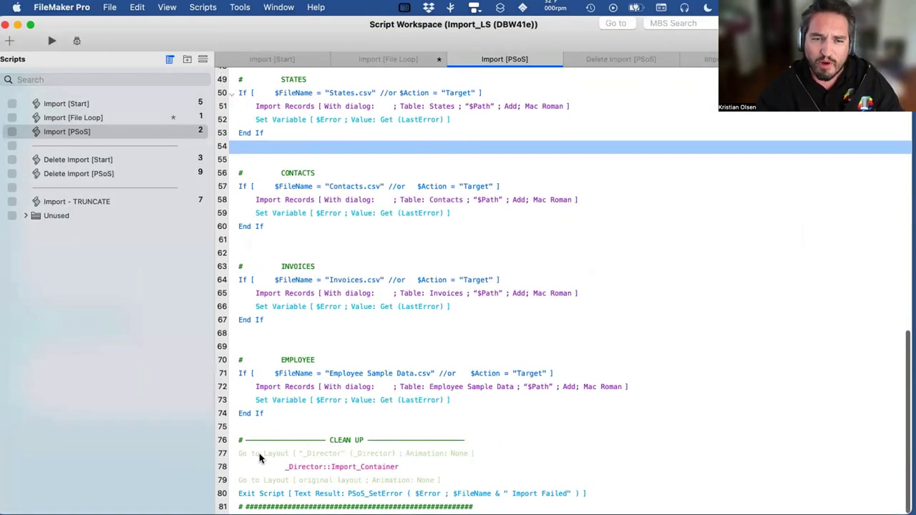
click(254, 456)
key(super+slash)
shift+click(322, 467)
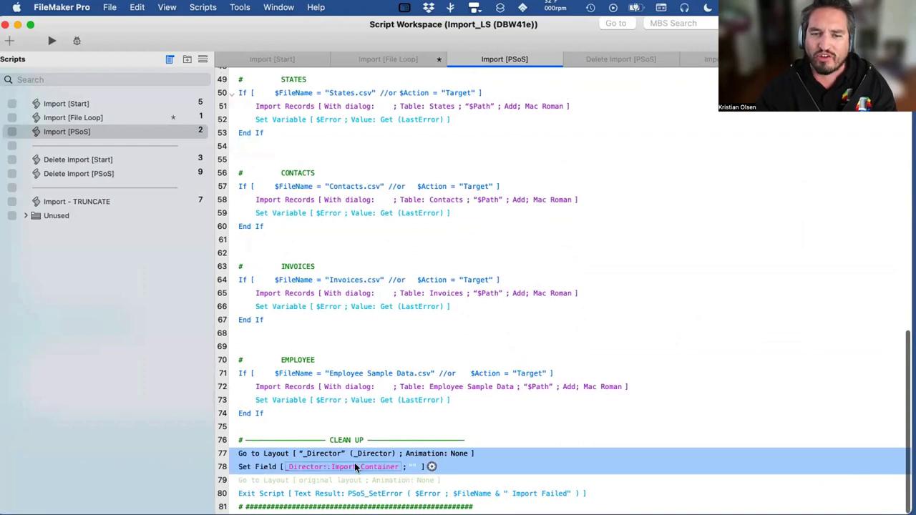
key(super+slash)
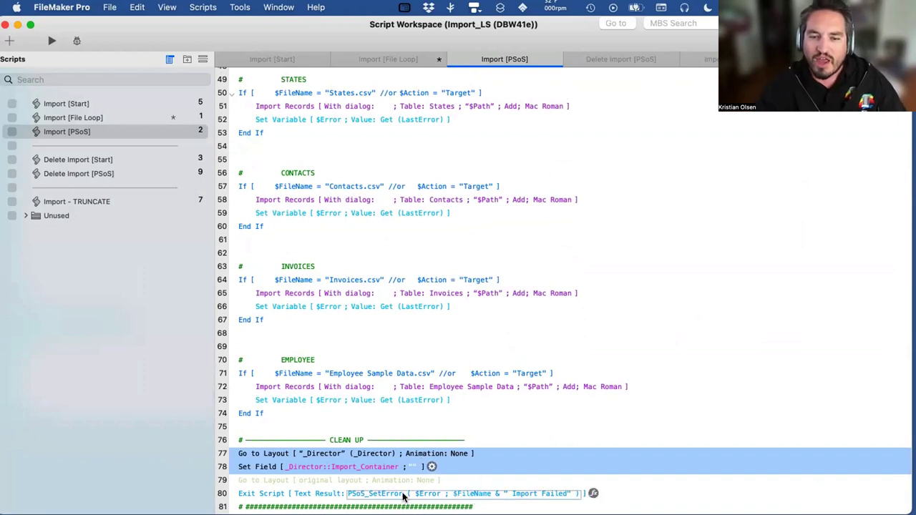
key(super+slash)
Insert the PSoS_SetError custom function with its ~Code and ~Message parameters on a new line of the final Exit Script calculation
click(445, 494)
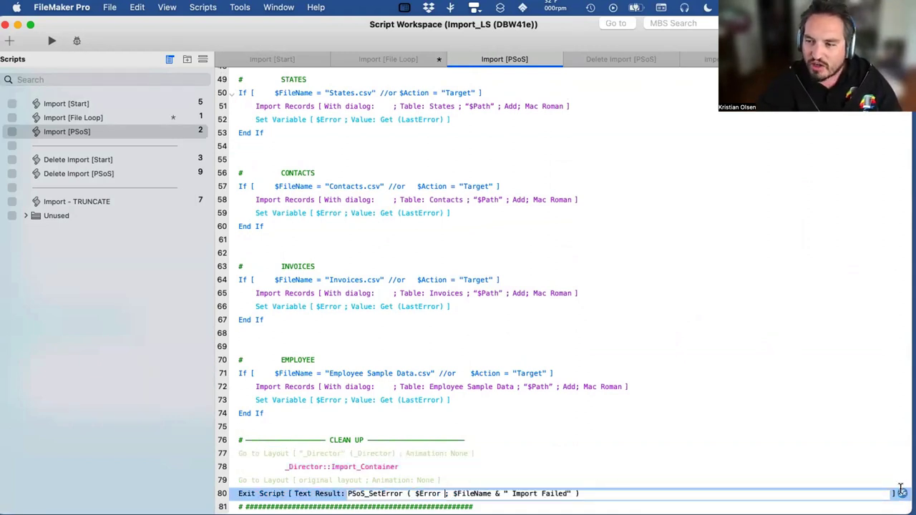
click(901, 493)
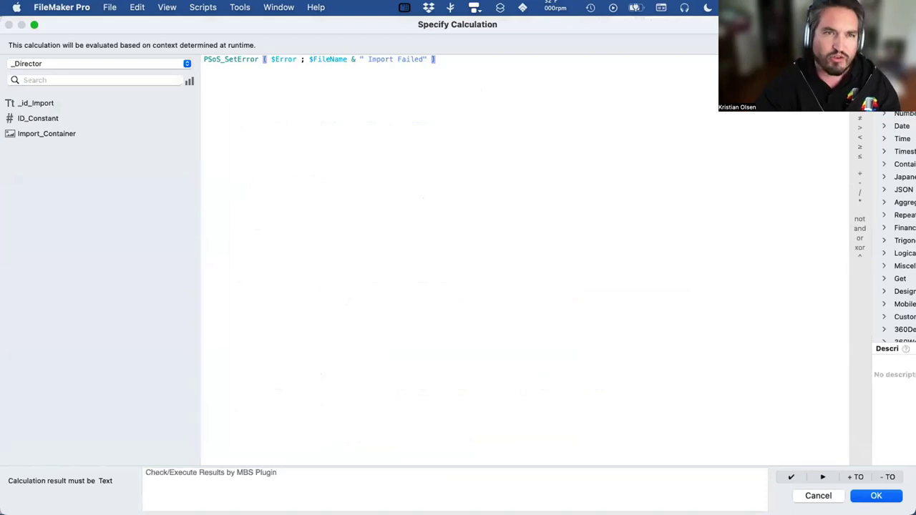
key(Return)
text(PSoS)
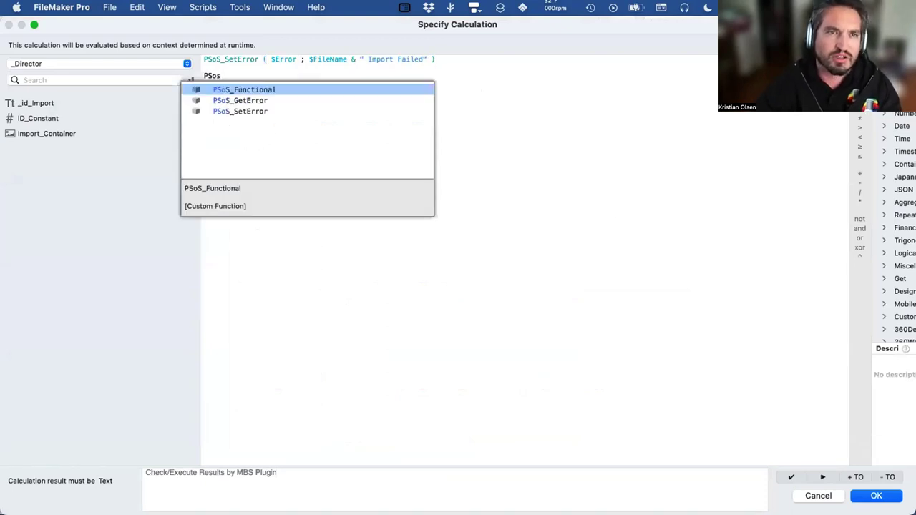
key(Down)
key(Down)
key(Return)
click(270, 119)
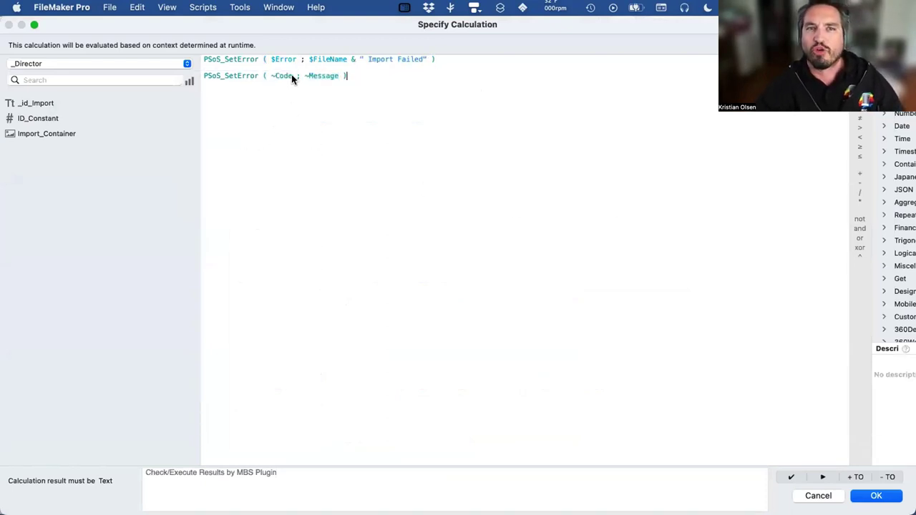
Delete the extra PSoS_SetError ( ~Code ; ~Message ) line and cancel the calculation edit
drag(293, 76, 334, 74)
click(370, 135)
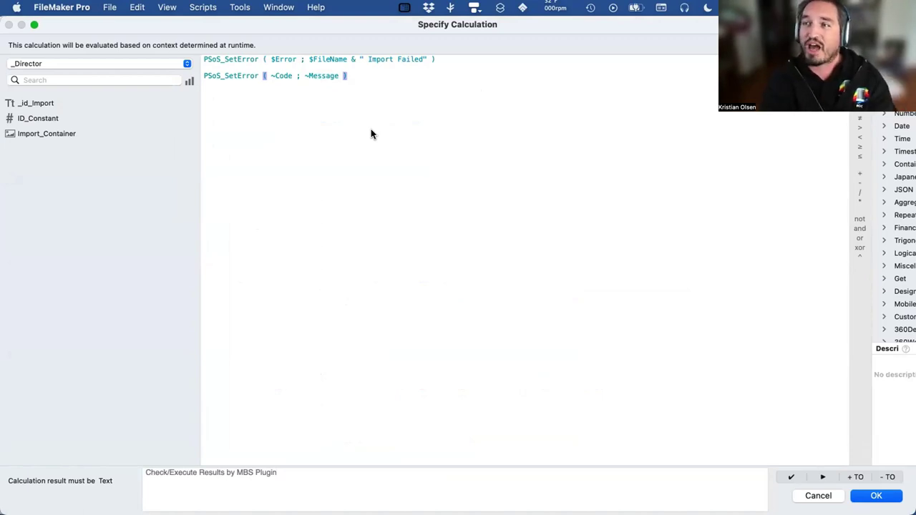
drag(372, 77, 199, 78)
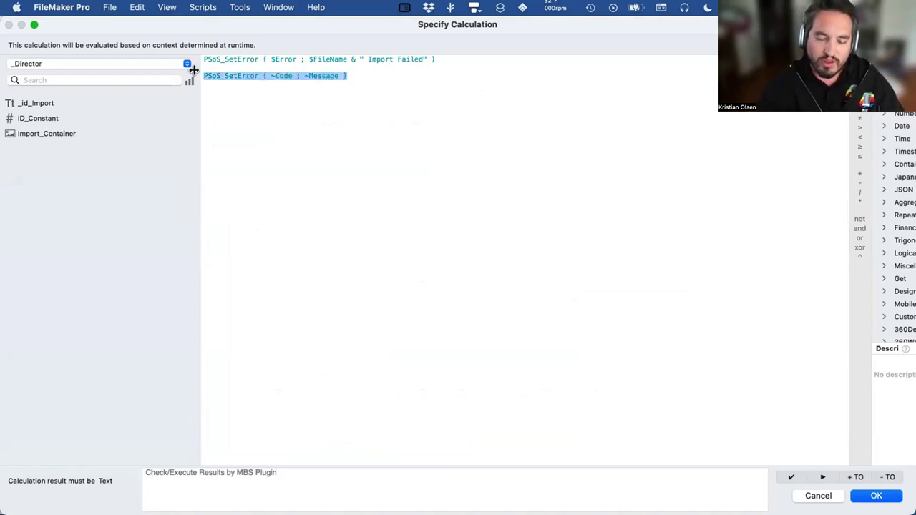
key(BackSpace)
key(BackSpace)
click(814, 494)
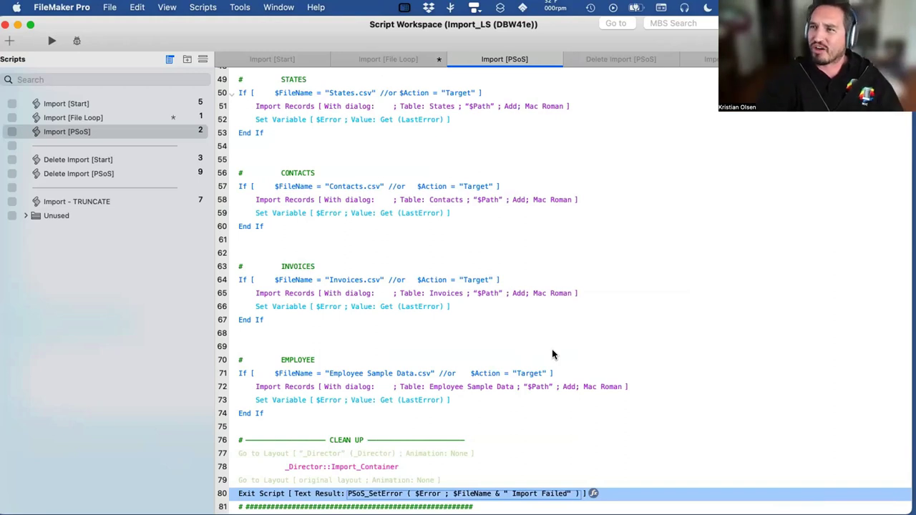
Examine the missing-file-name error exit in Import [PSoS] and the optional result handling in Import [File Loop]
scroll(554, 347, up, 10)
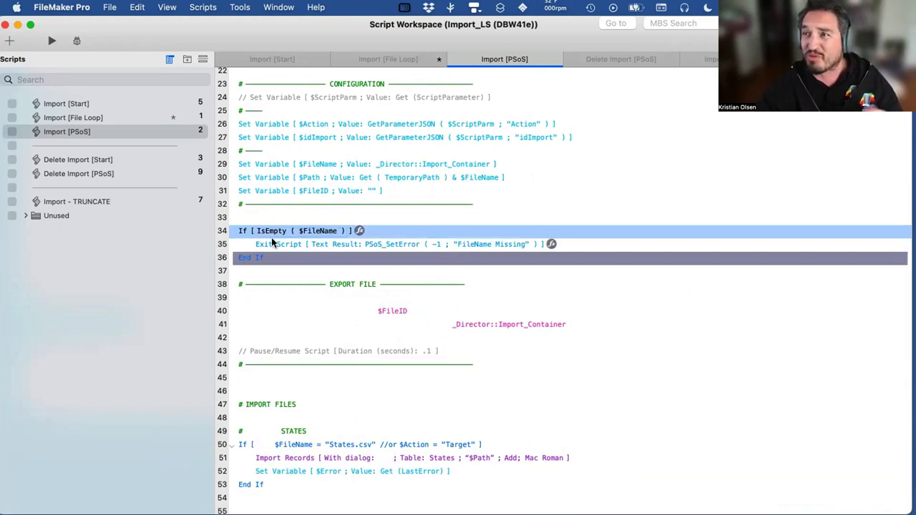
click(433, 241)
double_click(433, 241)
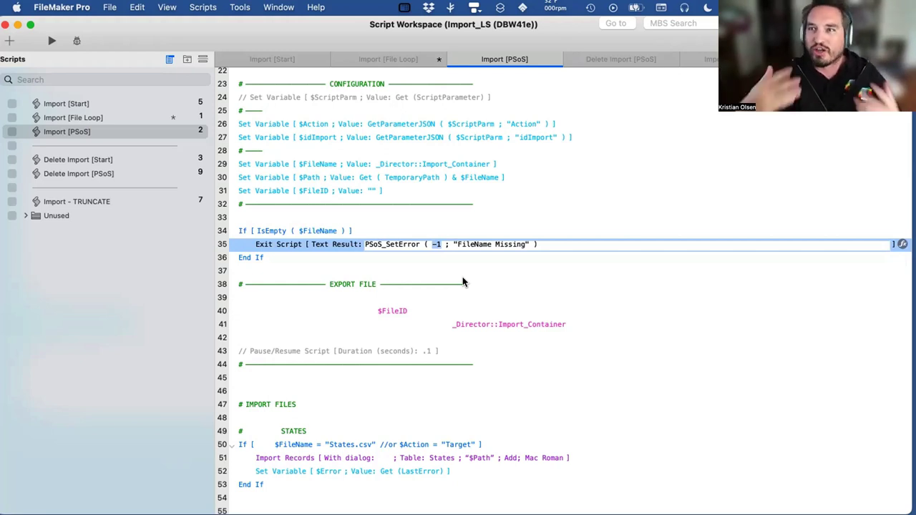
click(85, 117)
scroll(423, 261, down, 2)
scroll(423, 261, up, 1)
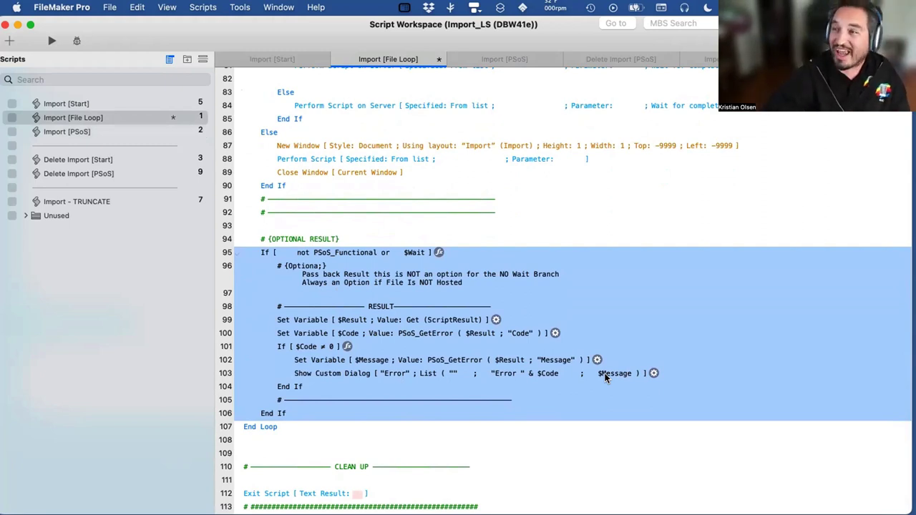
Examine the SALES import steps and the clean-up of the global variables in the Import [Start] script
click(68, 105)
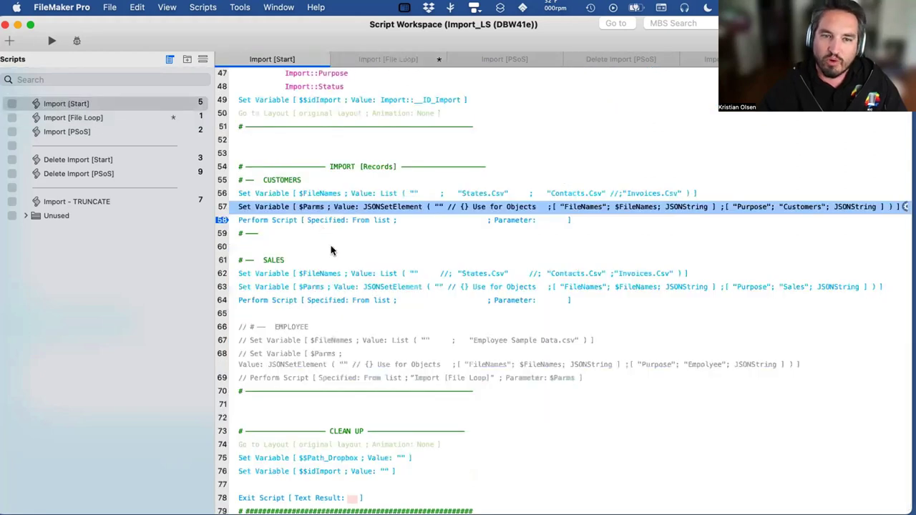
click(283, 259)
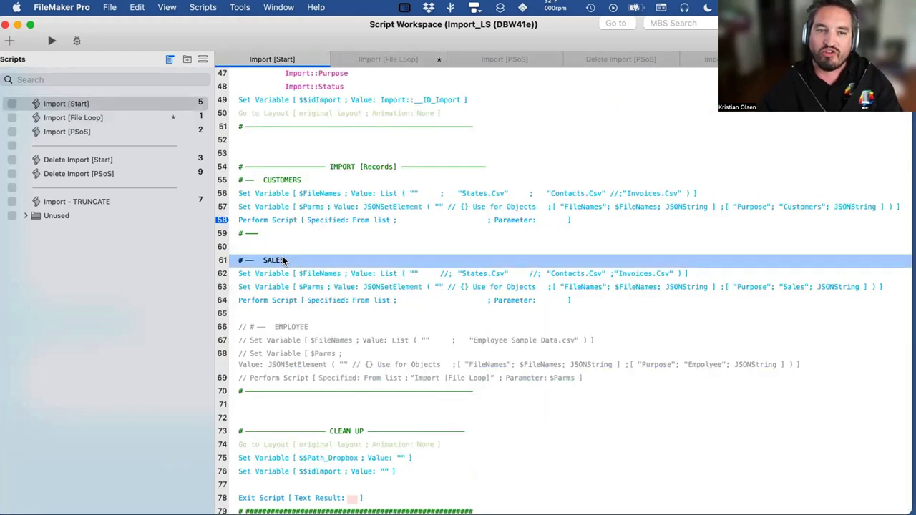
shift+click(268, 292)
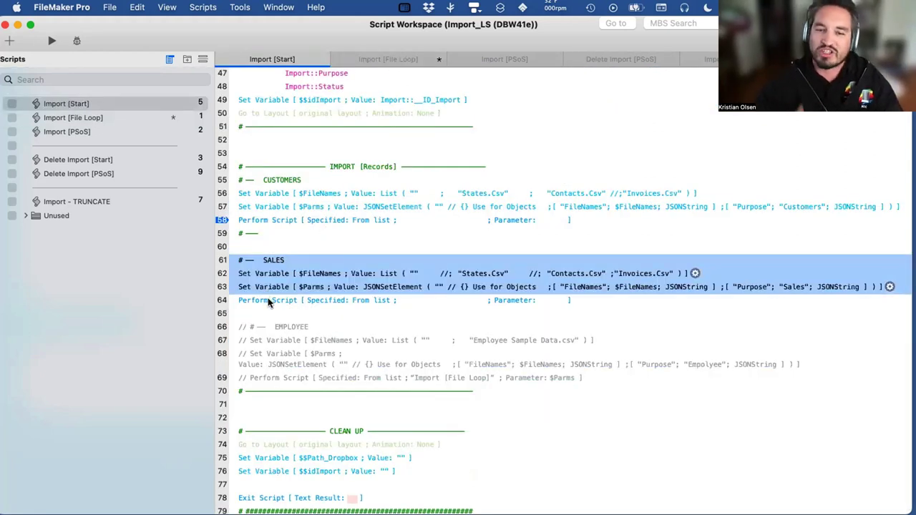
click(291, 458)
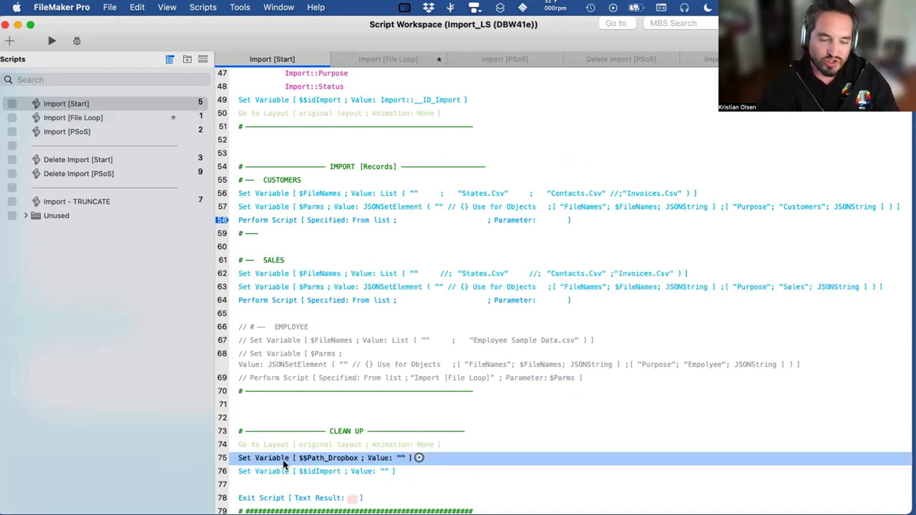
shift+click(284, 470)
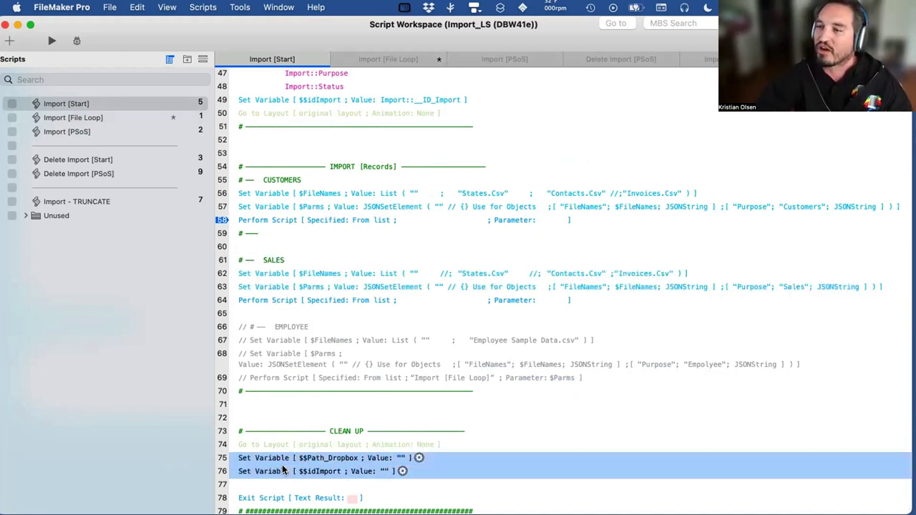
Save the Import [File Loop] script and close the Script Workspace
click(93, 118)
key(super+s)
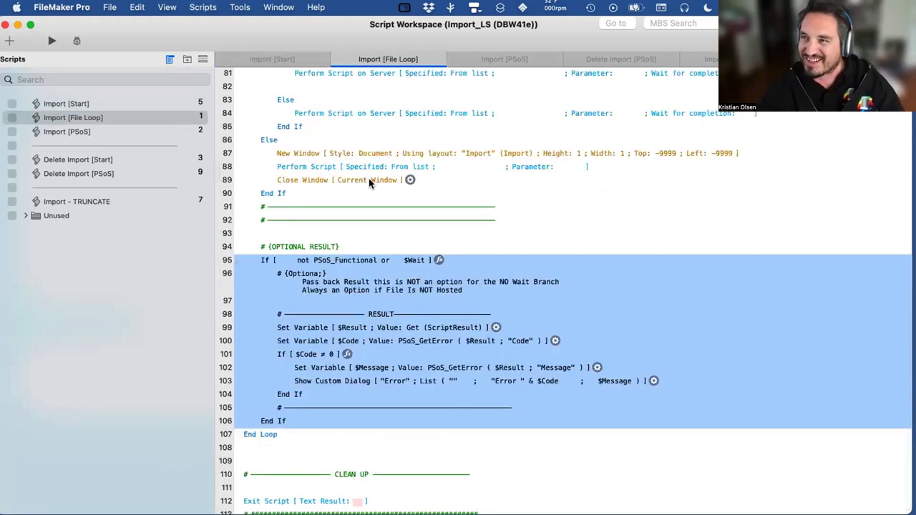
click(5, 25)
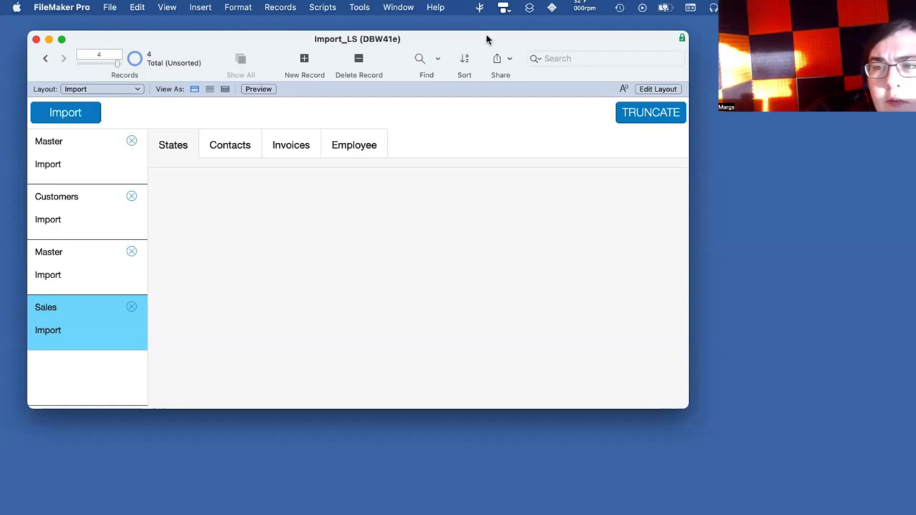
Reposition the Import_LS database window and select the first Master import record
drag(487, 37, 561, 43)
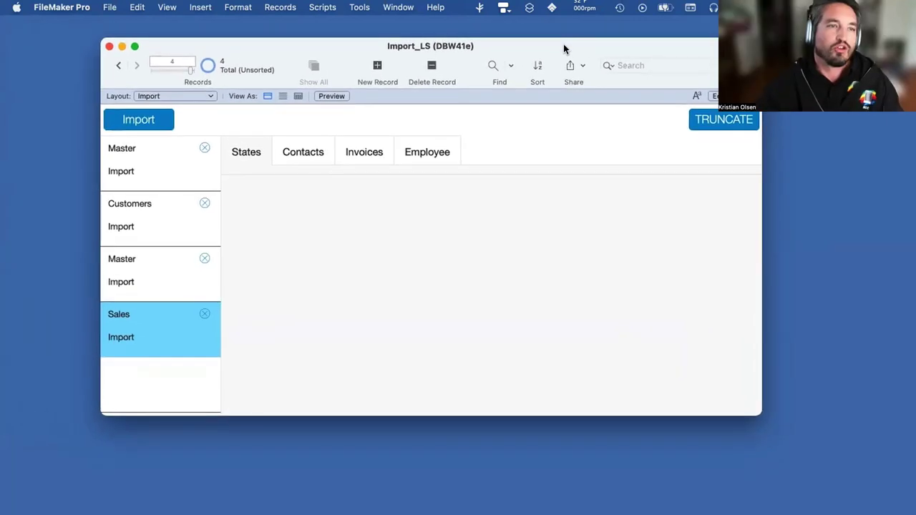
click(136, 165)
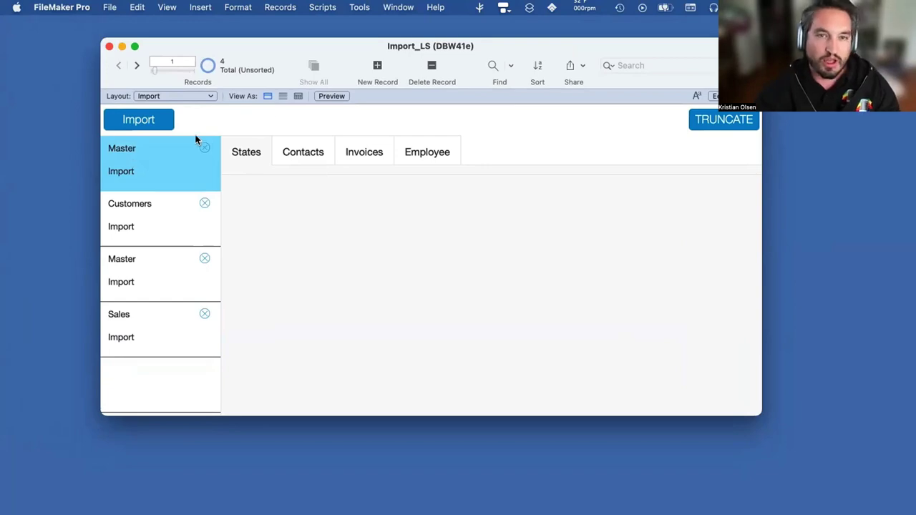
drag(636, 39, 620, 42)
Reopen the Script Workspace and enable the commented-out EMPLOYEE import steps in the Import [Start] script
key(super+shift+s)
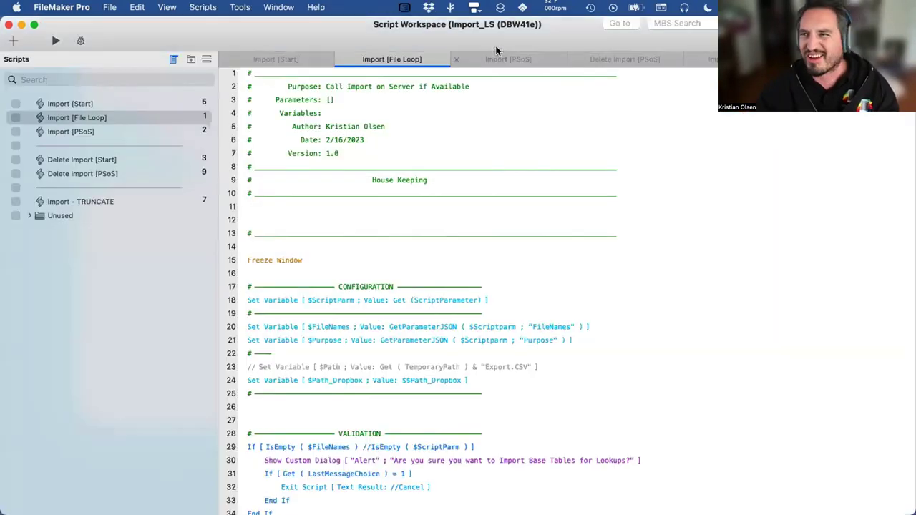
scroll(396, 171, down, 10)
scroll(396, 160, down, 5)
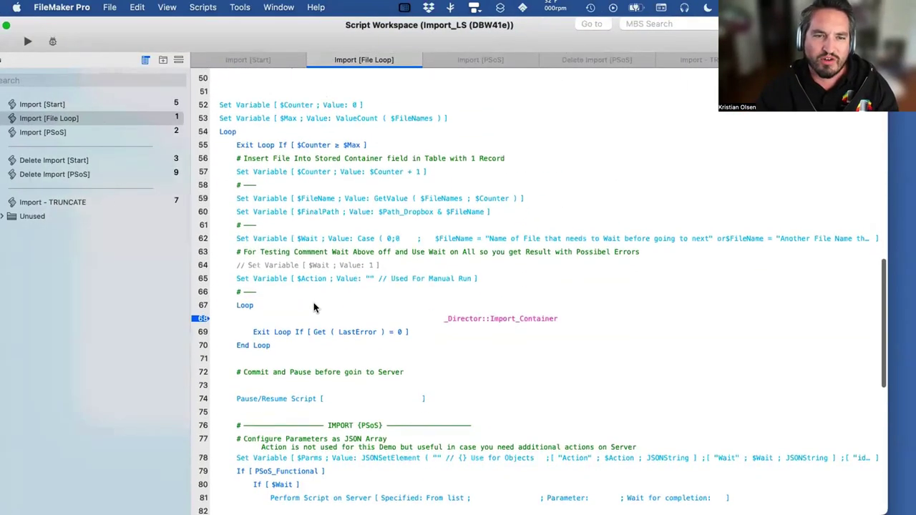
click(39, 104)
drag(93, 30, 114, 30)
scroll(393, 255, down, 15)
click(249, 325)
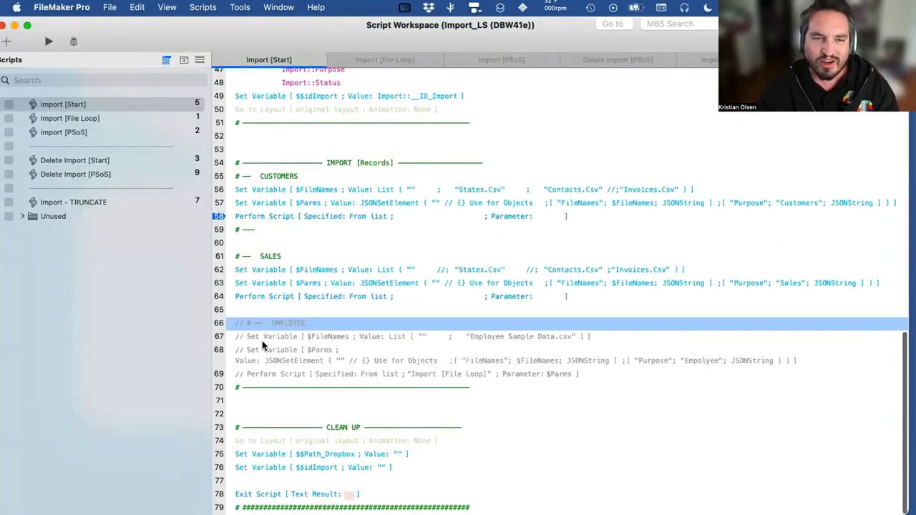
shift+click(252, 374)
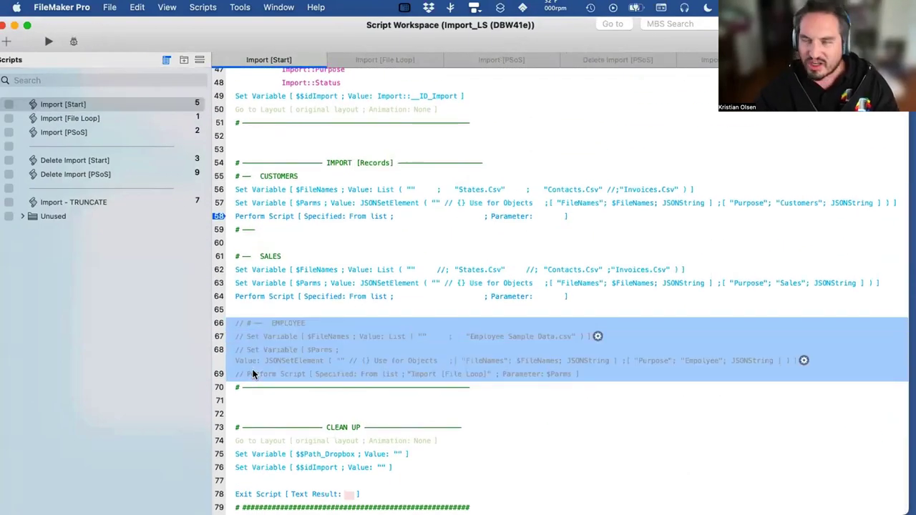
key(super+slash)
click(501, 427)
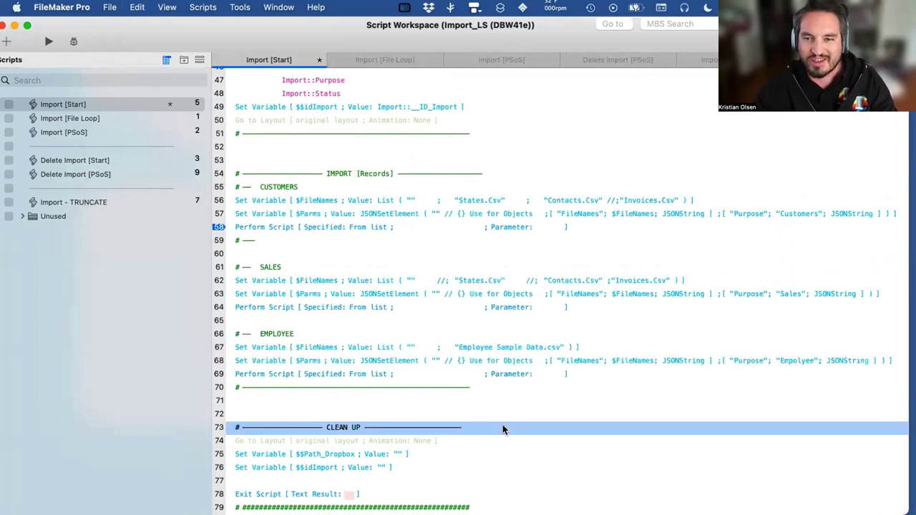
Save the Import [Start] script and run the confirmed Master import from the Import_LS database window
key(super+s)
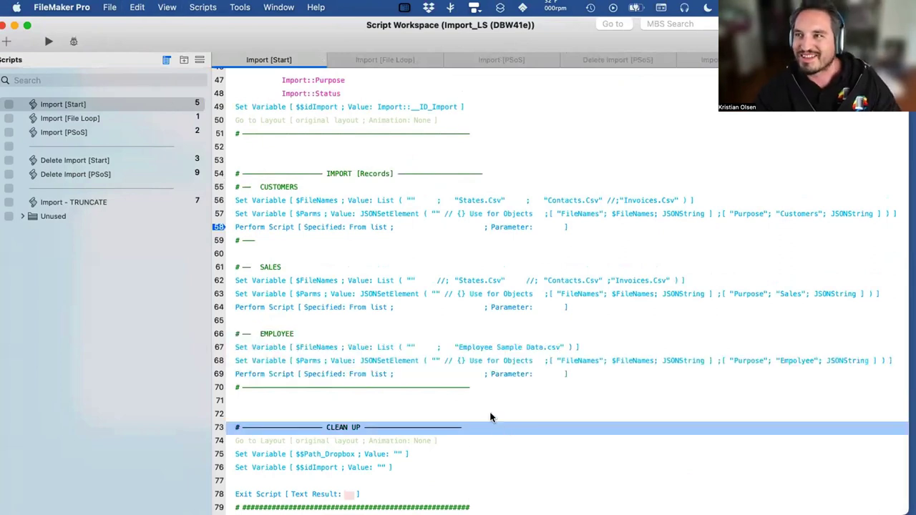
click(4, 24)
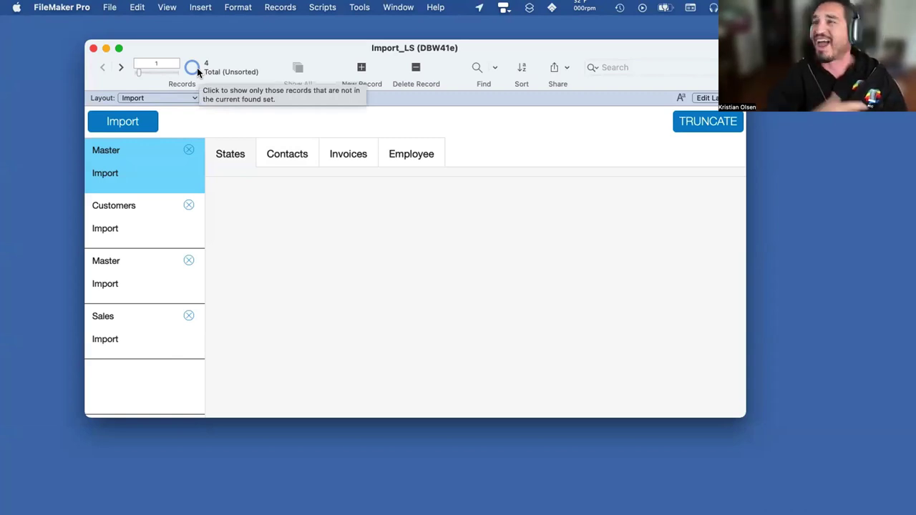
click(135, 118)
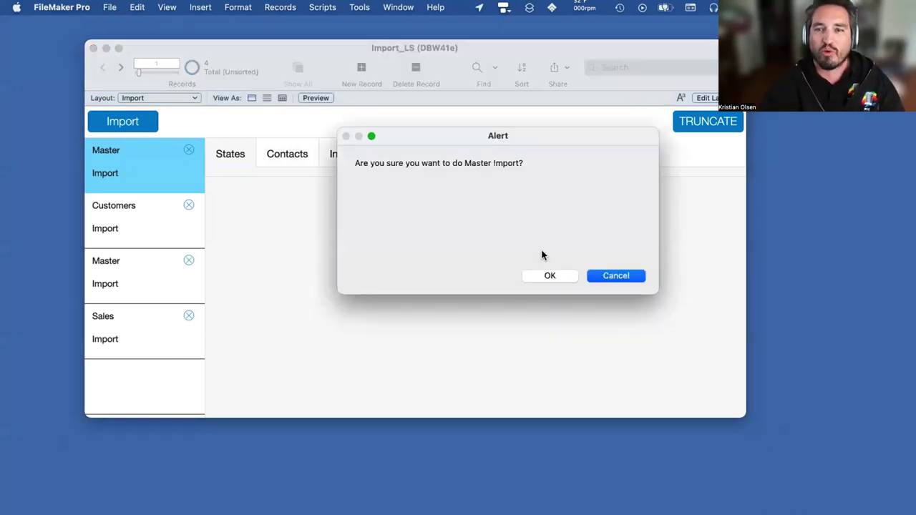
click(548, 275)
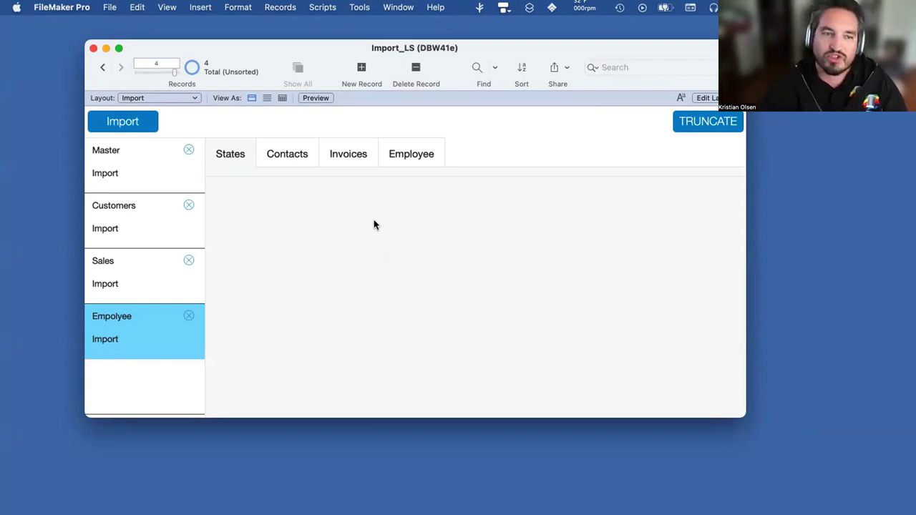
Review the Master record and the States and Contacts records imported under Customers
click(115, 153)
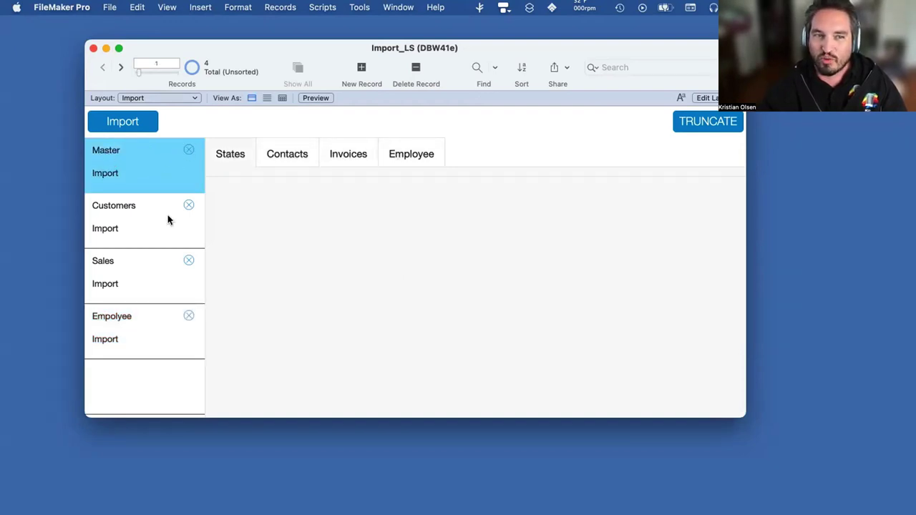
click(119, 207)
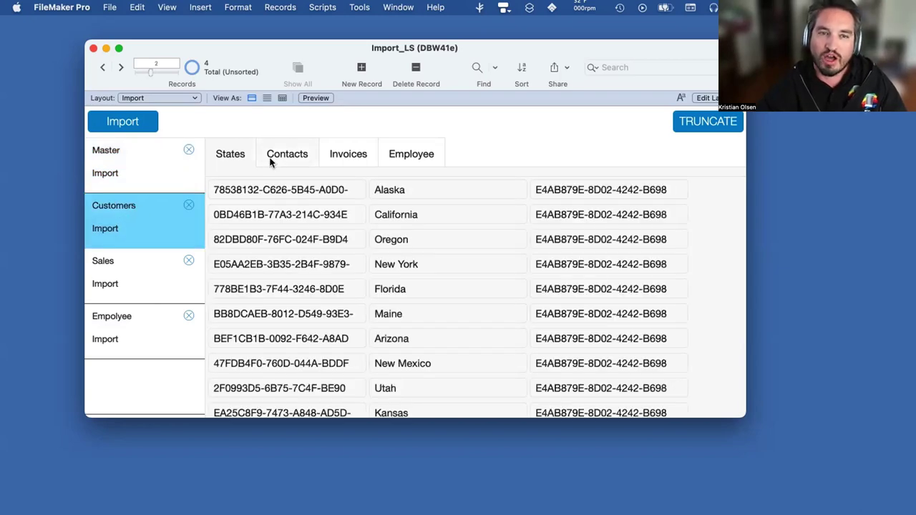
click(279, 156)
click(228, 155)
scroll(283, 243, down, 3)
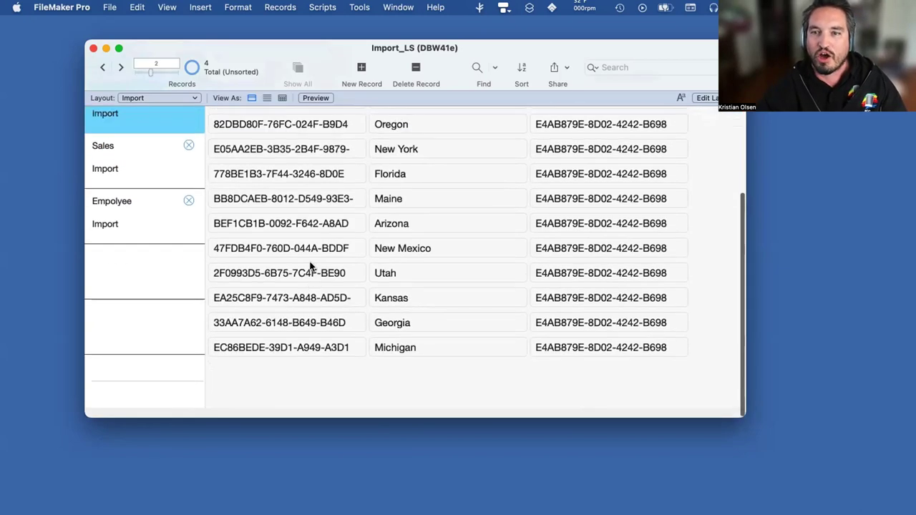
scroll(312, 267, up, 4)
click(286, 155)
scroll(374, 238, down, 3)
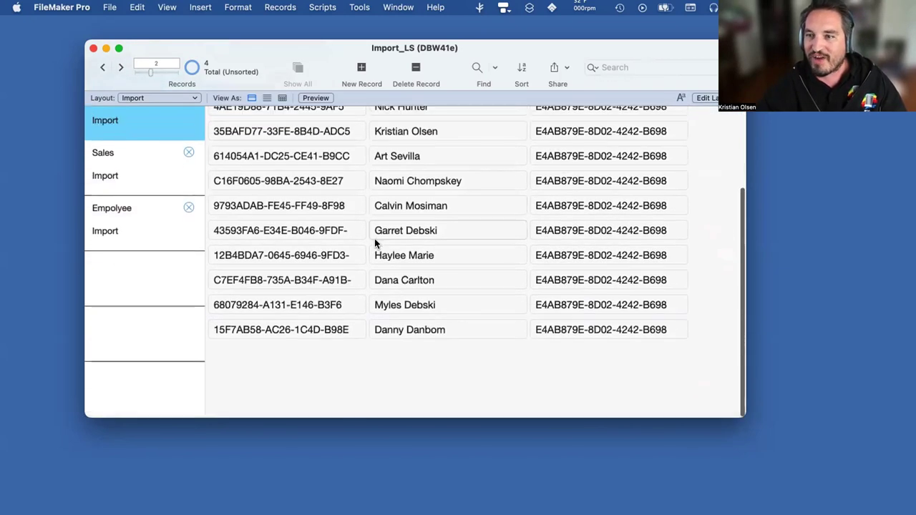
scroll(217, 230, up, 3)
Review the Invoices imported under the Sales record and the Employee data imported under the Employee record
click(103, 262)
click(337, 155)
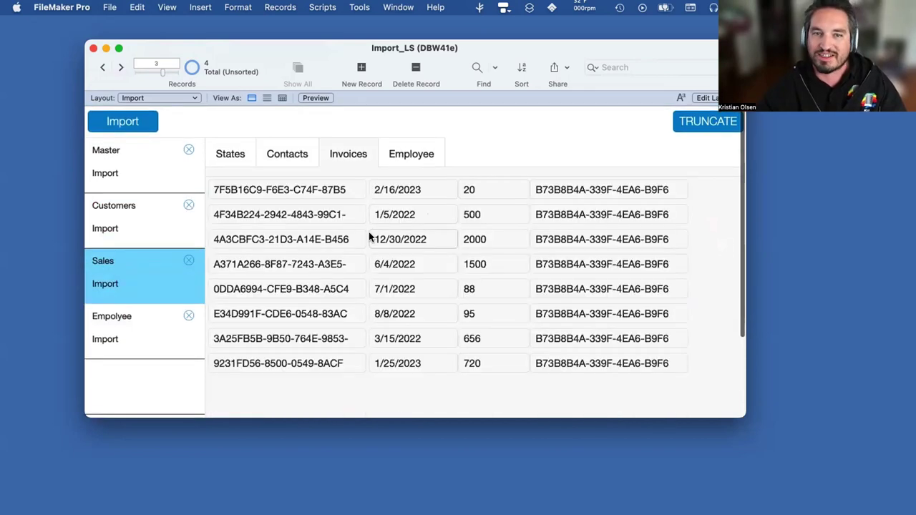
scroll(368, 232, down, 5)
scroll(369, 230, up, 5)
click(114, 318)
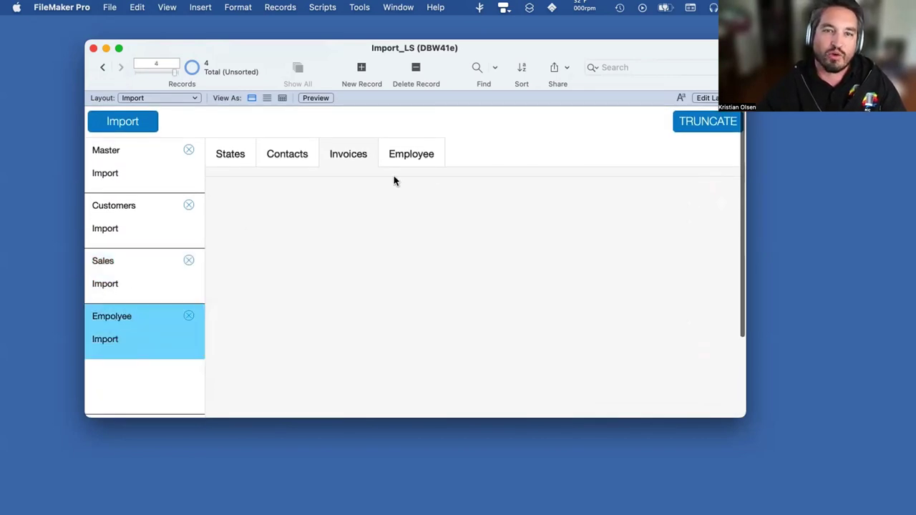
click(412, 156)
scroll(408, 241, down, 10)
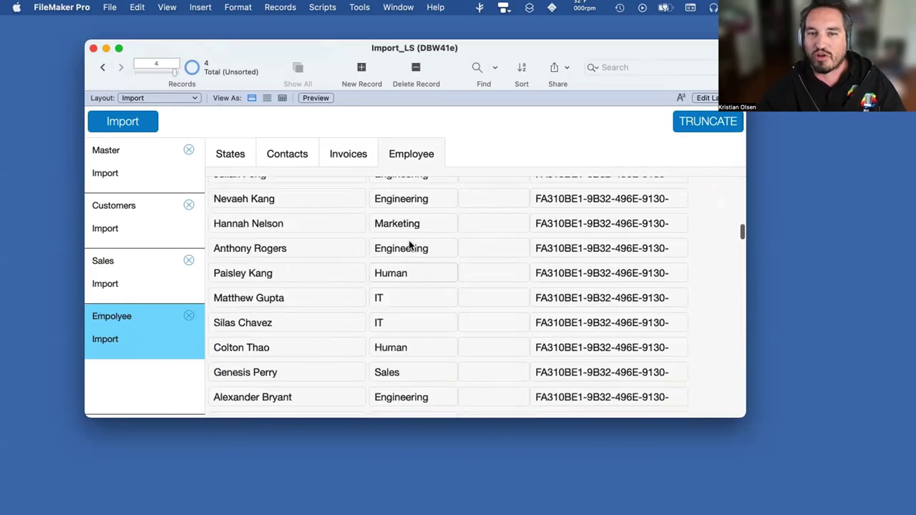
scroll(408, 244, down, 10)
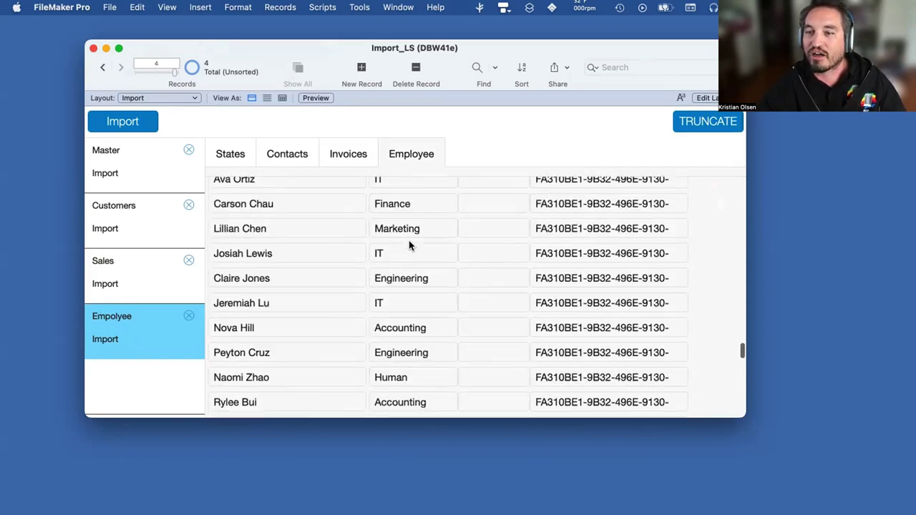
scroll(409, 243, up, 15)
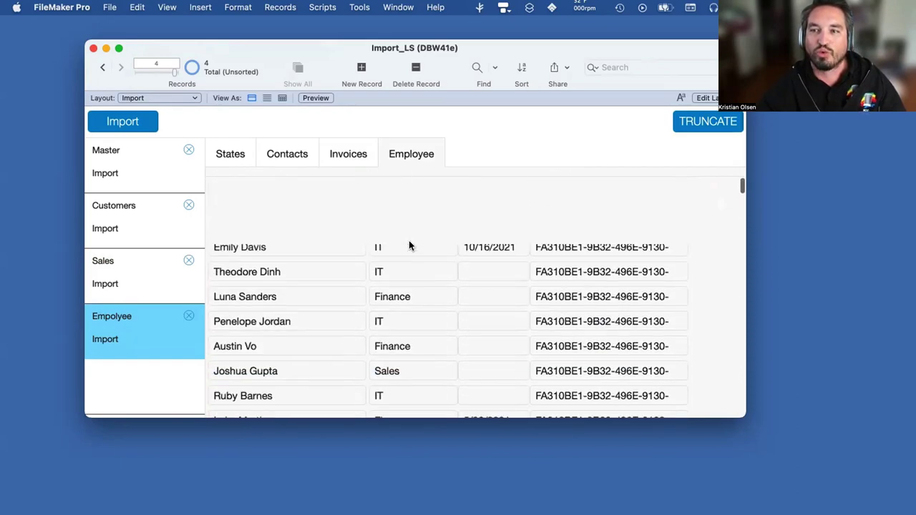
Delete the Sales import record and select the Customers import record
click(164, 265)
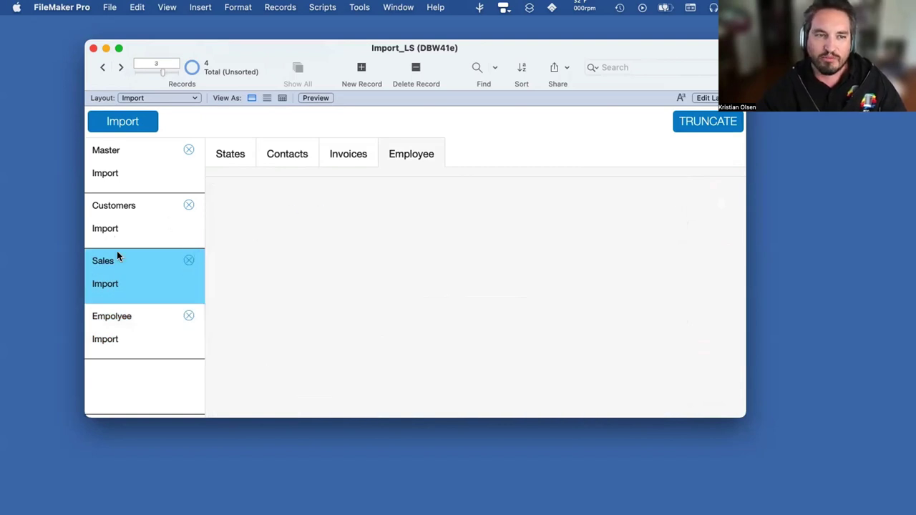
click(188, 260)
click(177, 206)
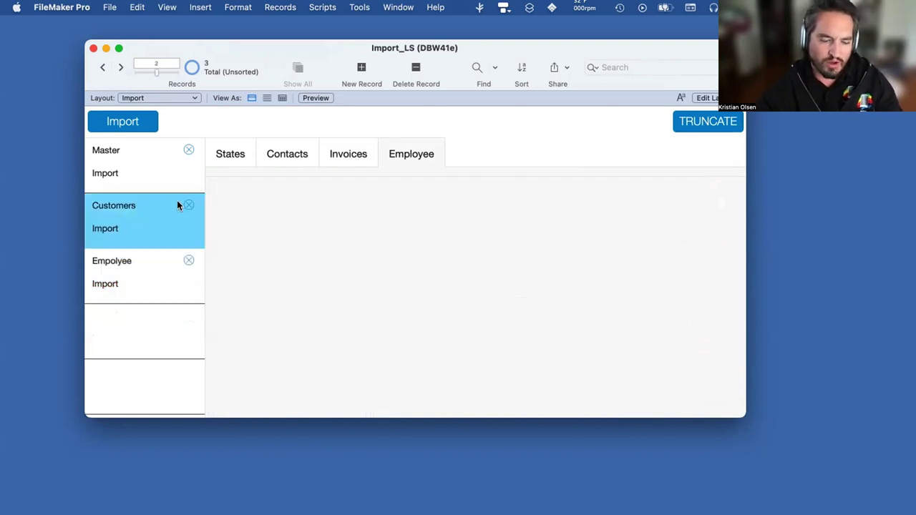
Reopen the Import [Start] script and disable its EMPLOYEE and CUSTOMERS import steps
key(super+shift+s)
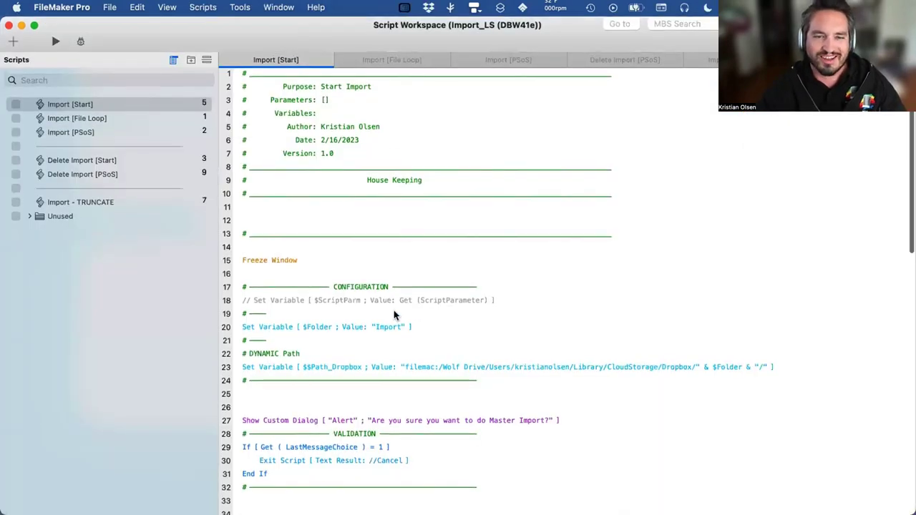
scroll(393, 310, down, 15)
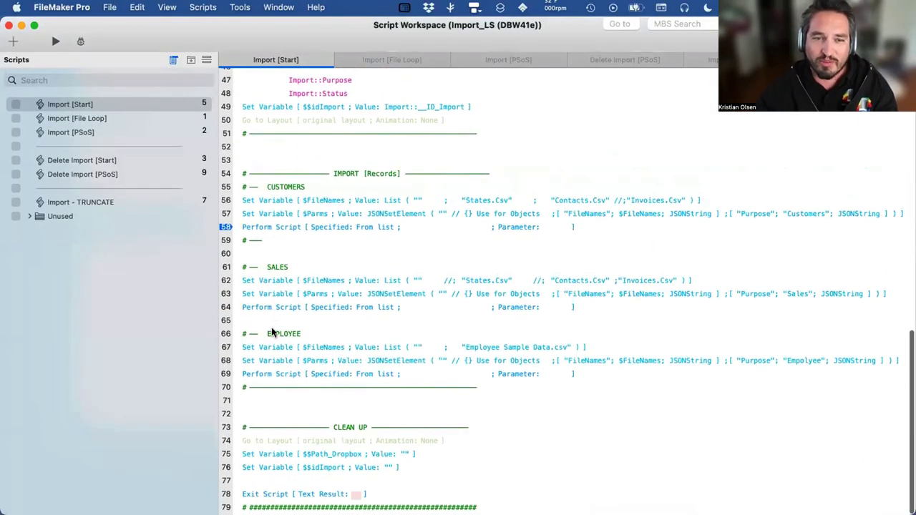
click(271, 332)
shift+click(259, 372)
key(super+slash)
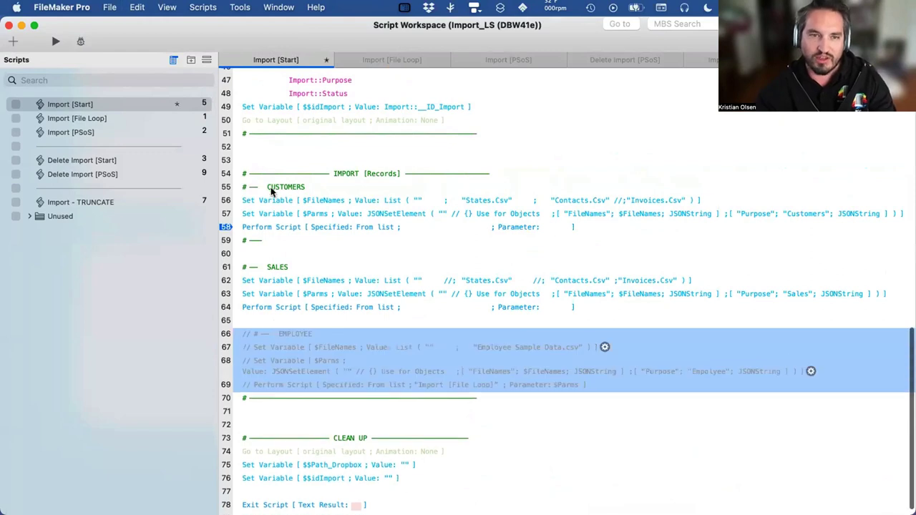
click(271, 190)
shift+click(262, 229)
key(super+slash)
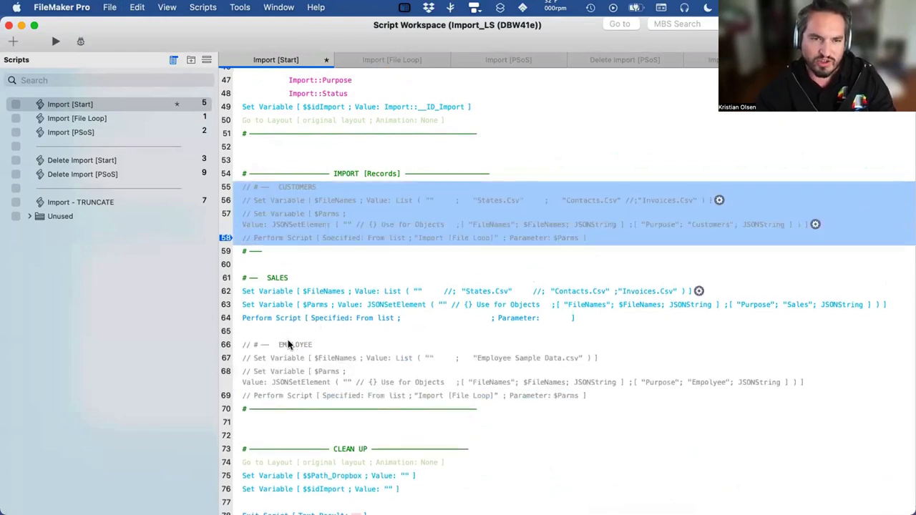
Re-enable the EMPLOYEE import steps in the Import [Start] script
click(289, 344)
shift+click(259, 393)
key(super+slash)
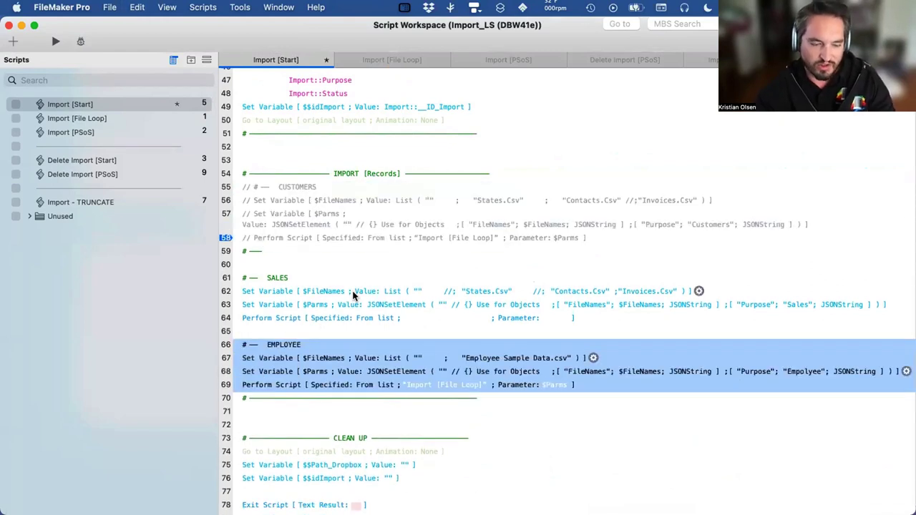
Omit the existing import records from the found set in the Import_LS window and run the confirmed Master import
key(ctrl+Up)
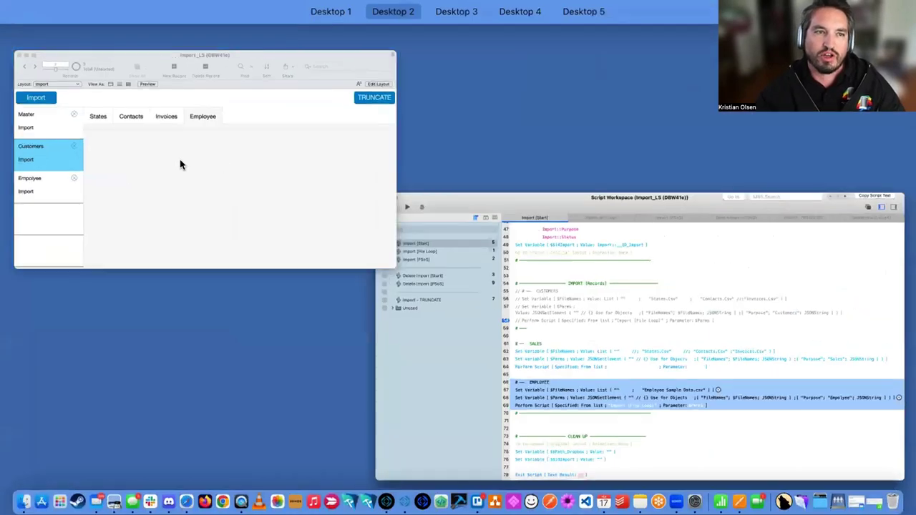
click(269, 124)
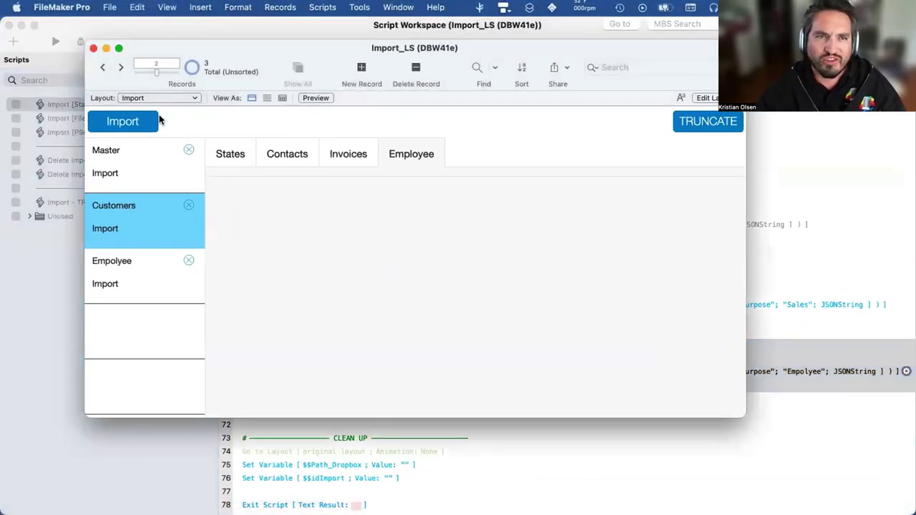
click(192, 68)
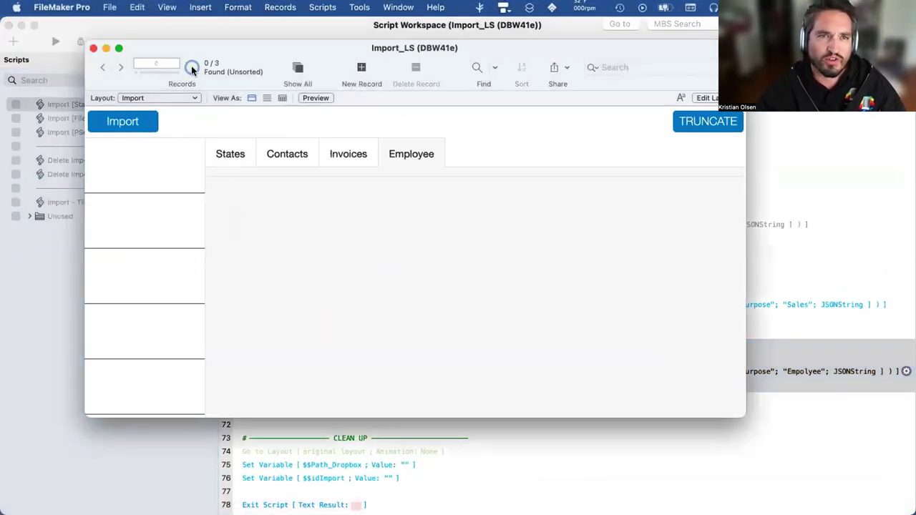
click(135, 122)
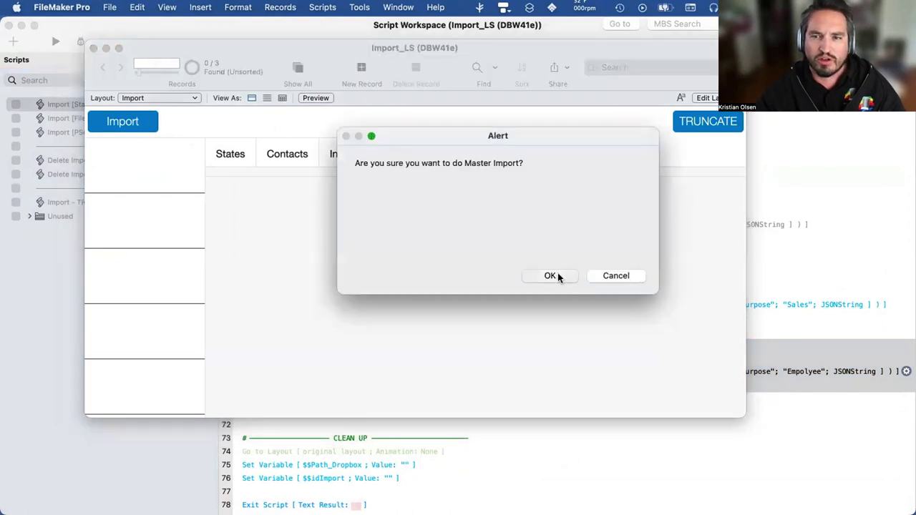
click(557, 276)
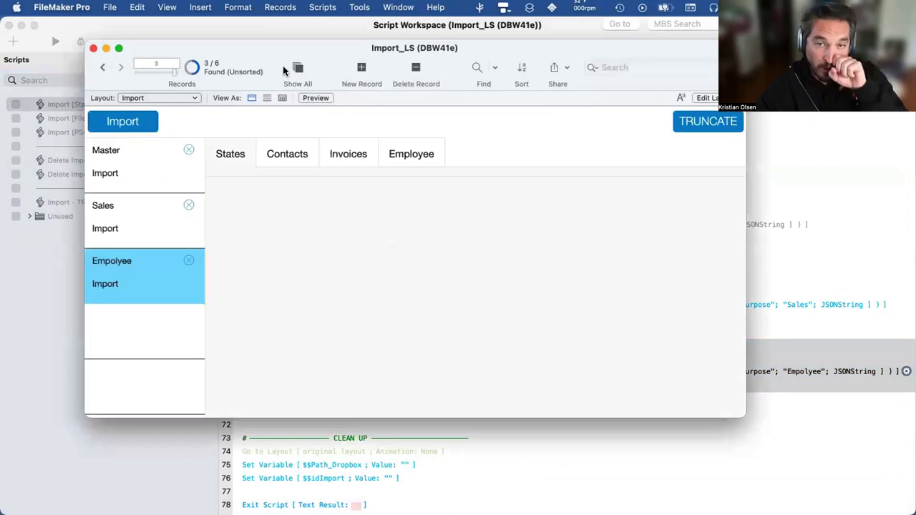
Show all import records and go through the Master, Customers, Sales and Employee entries of both imports
click(288, 66)
click(127, 173)
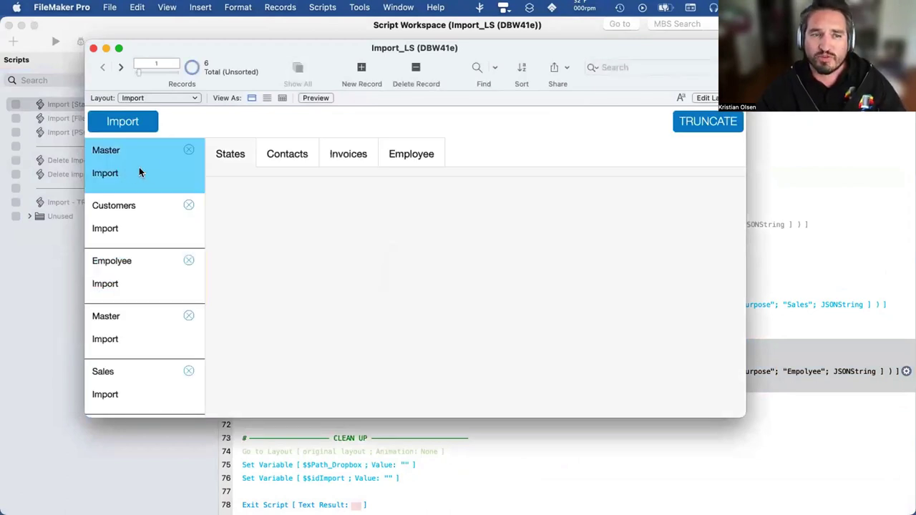
click(130, 217)
click(126, 262)
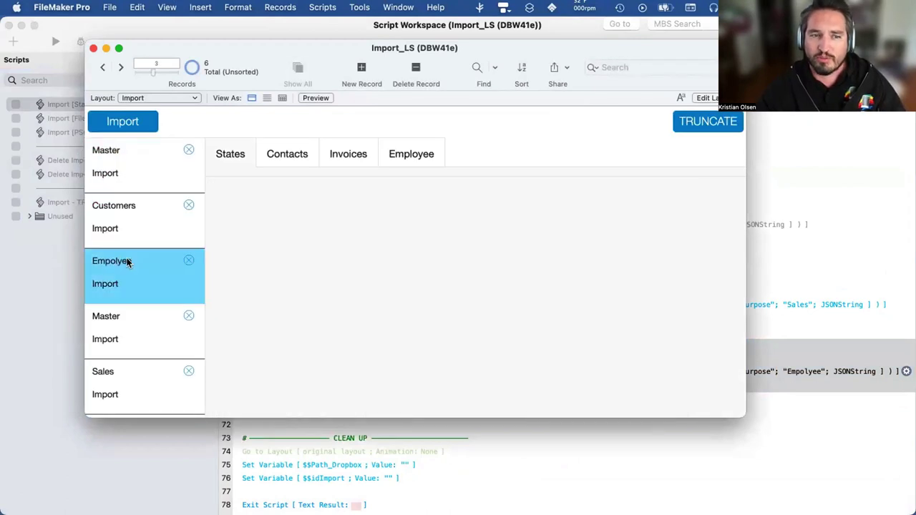
scroll(126, 262, down, 3)
click(119, 224)
click(118, 264)
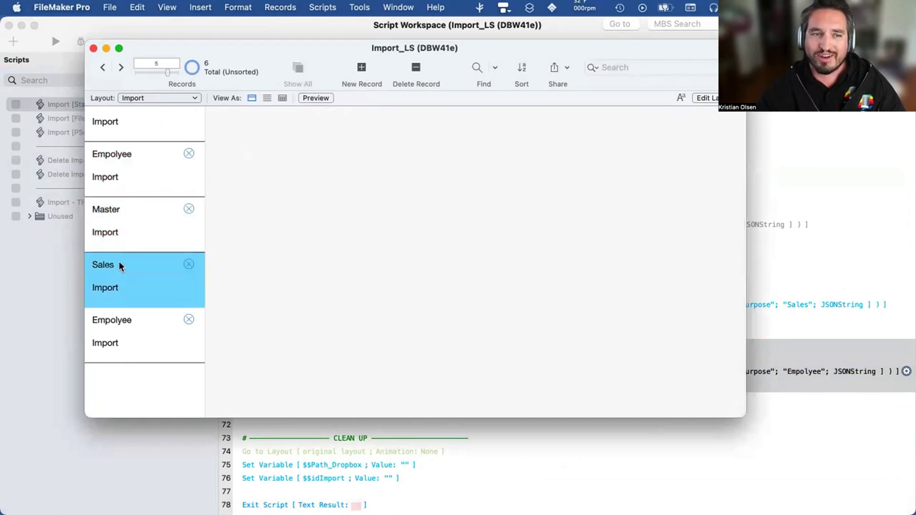
click(125, 337)
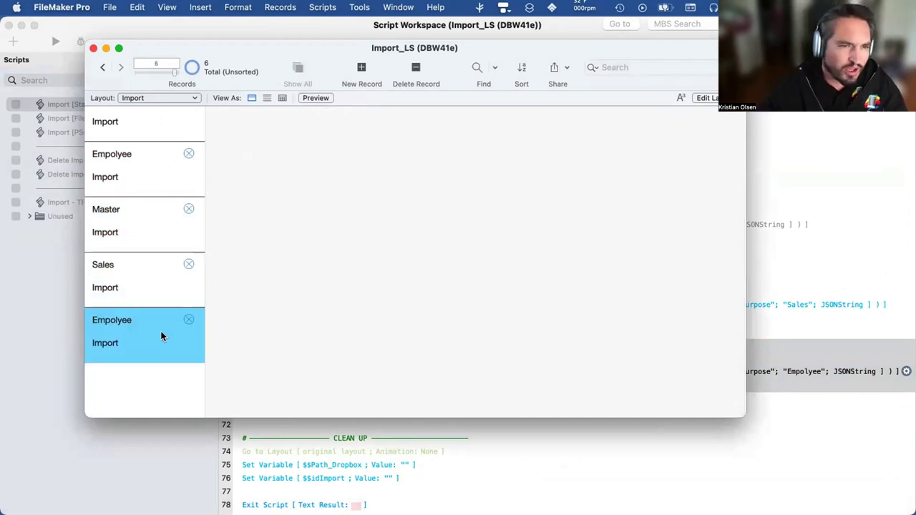
Open the Employee Sample Data layout in a separate window from the layout manager
key(super+shift+l)
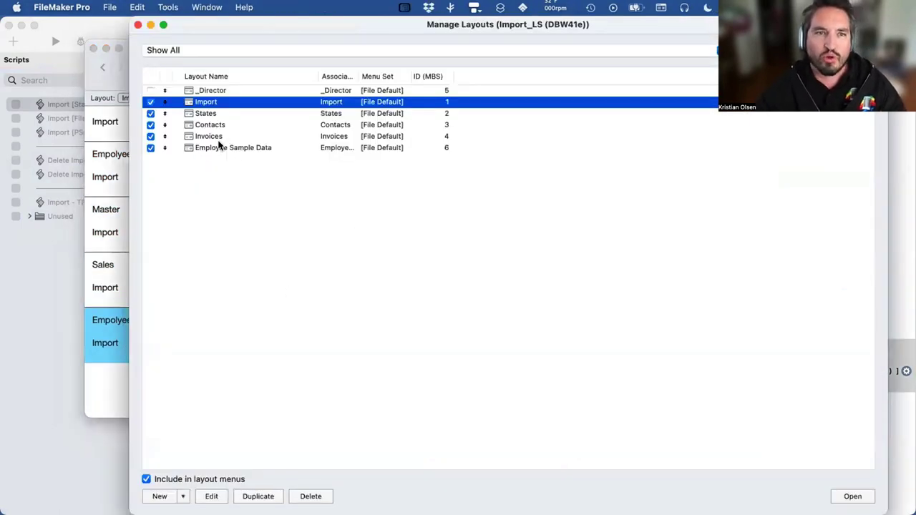
click(208, 147)
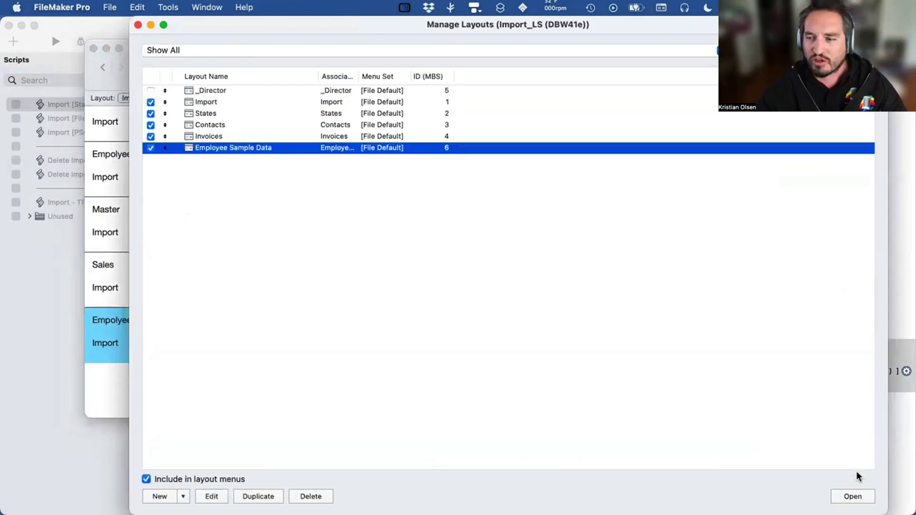
click(853, 495)
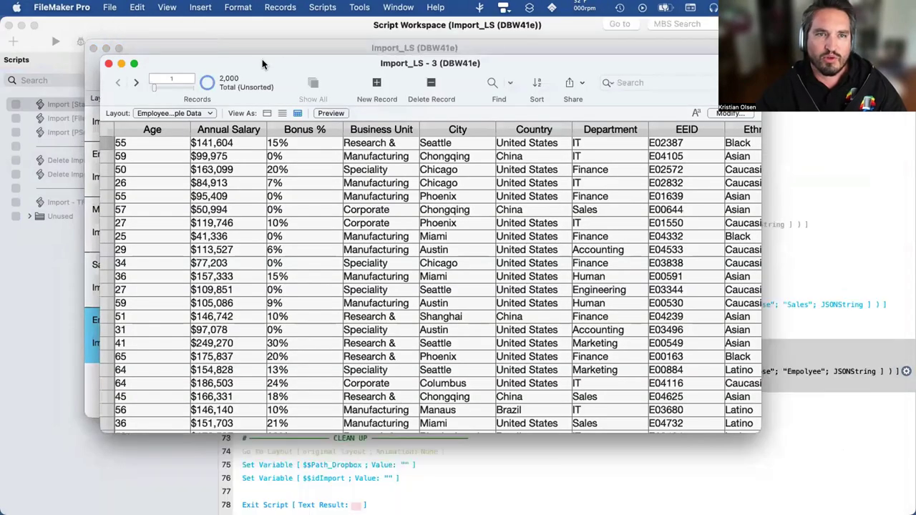
Arrange the Import window alongside the employee data window and delete the last Employee import record
drag(402, 104, 557, 174)
drag(461, 51, 392, 37)
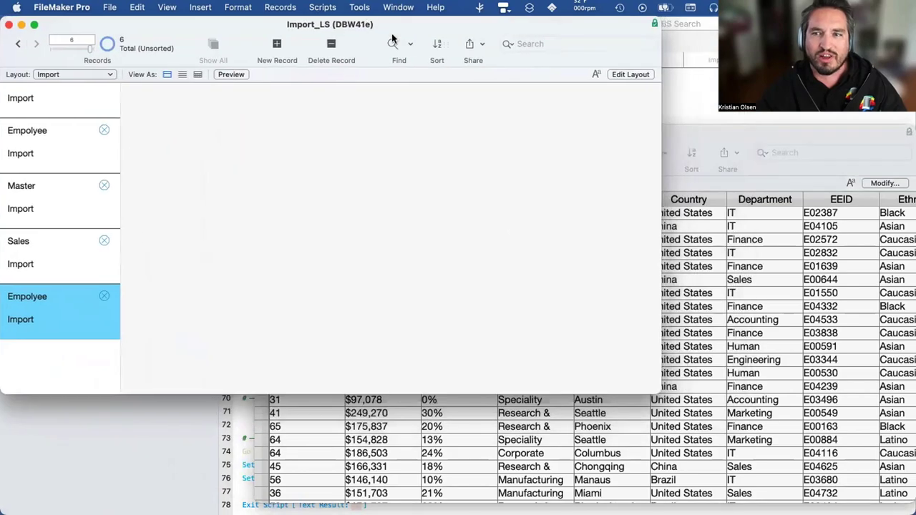
drag(745, 134, 723, 107)
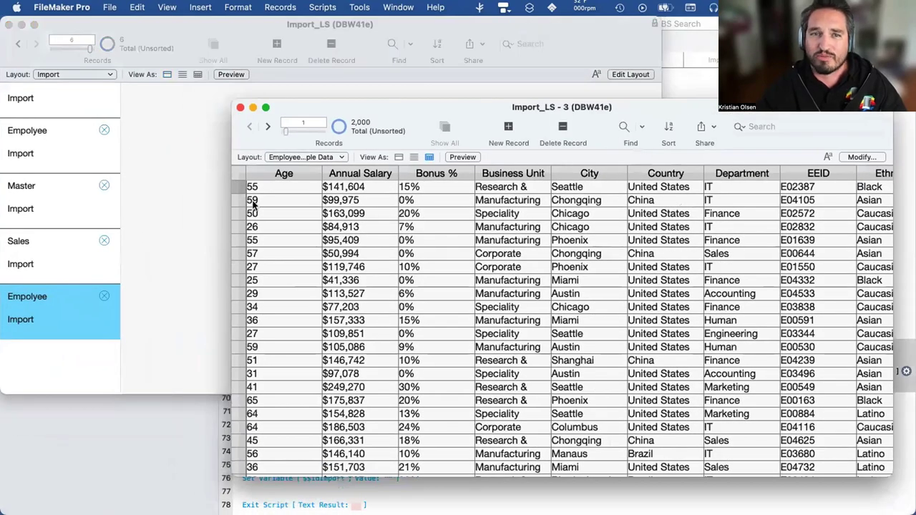
click(167, 221)
drag(164, 46, 203, 45)
click(143, 296)
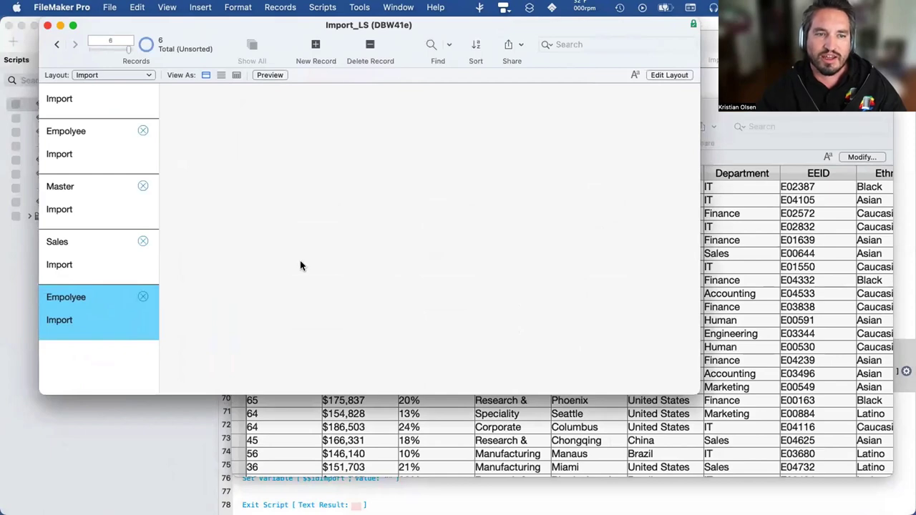
Check the remaining records in the Employee Sample Data window, including the columns further across
click(750, 111)
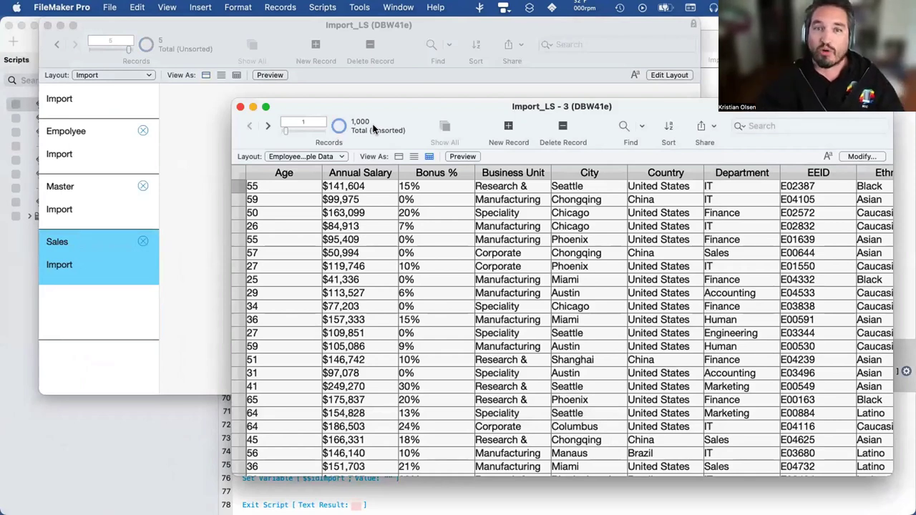
scroll(374, 298, right, 10)
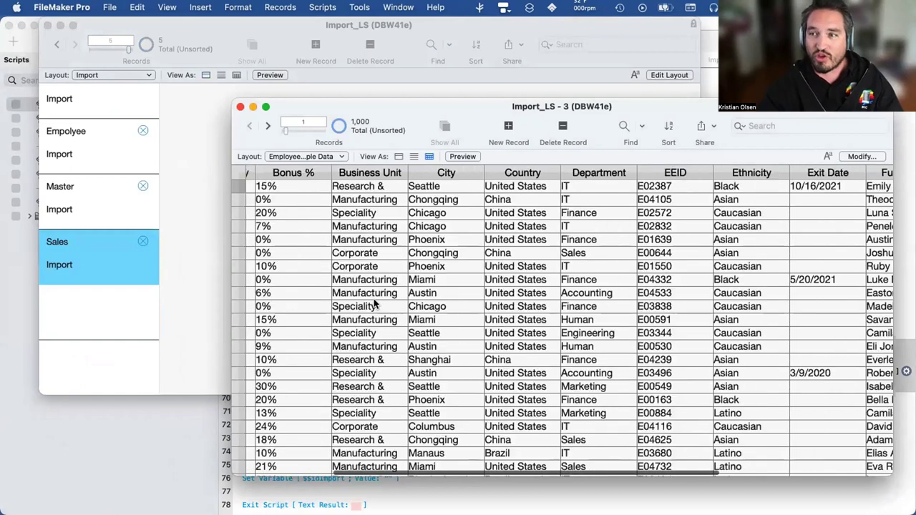
scroll(422, 276, left, 10)
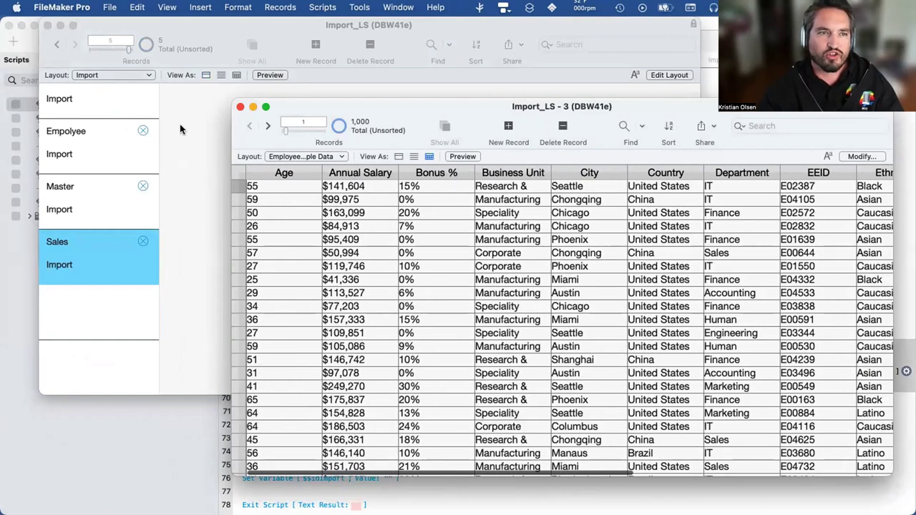
Inspect the Invoices portal of the Sales import in the Import window and its fields in Layout mode, then return to Browse mode
click(103, 174)
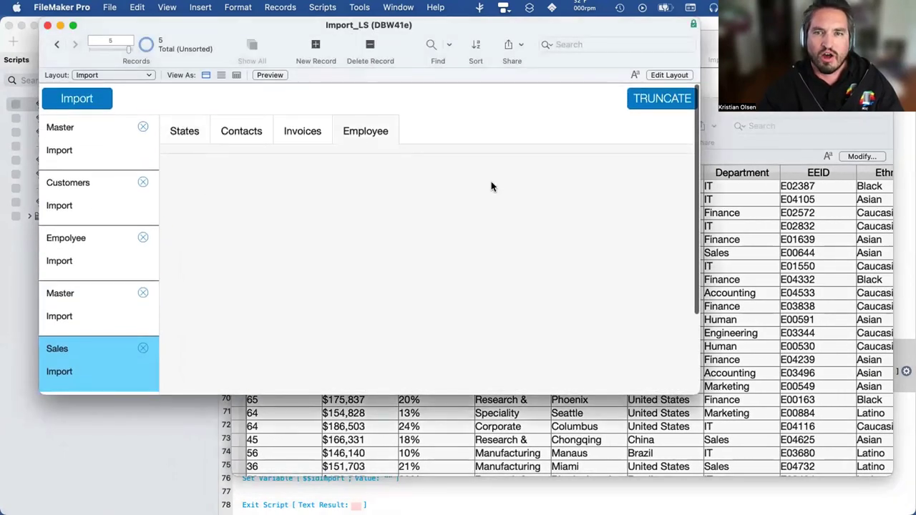
click(299, 130)
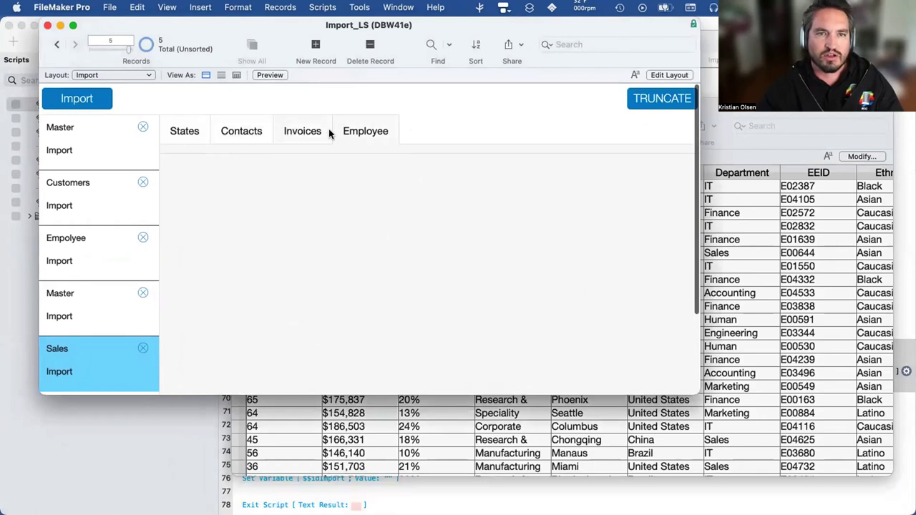
key(super+l)
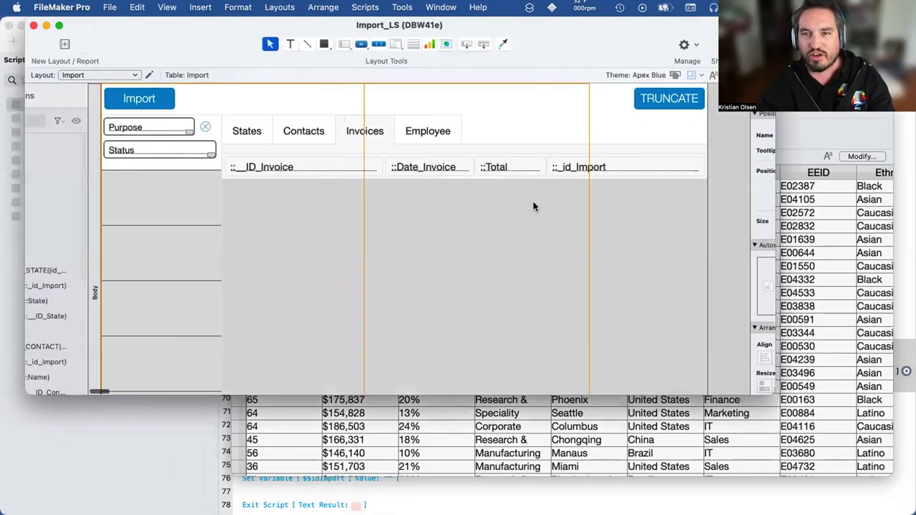
key(super+b)
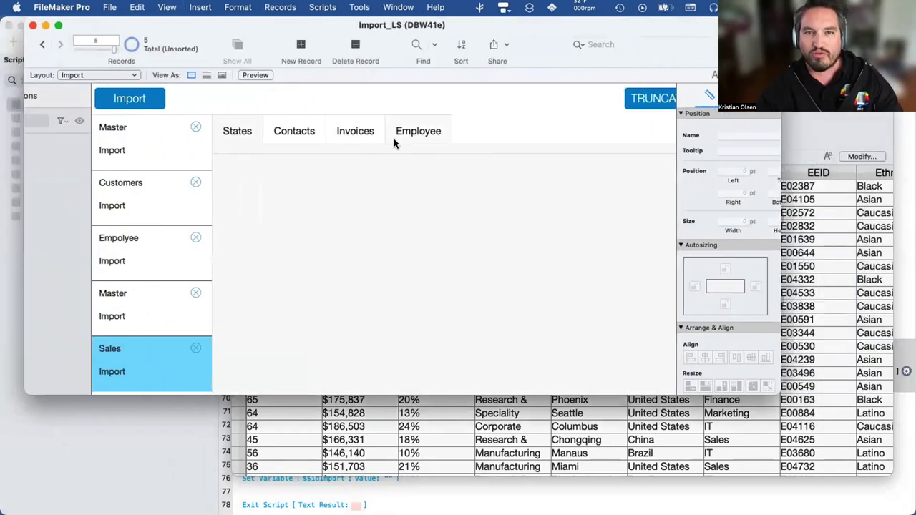
Go through the Employee, Customers, second Master and Sales imports, viewing the contacts and states of the Customers import
click(77, 254)
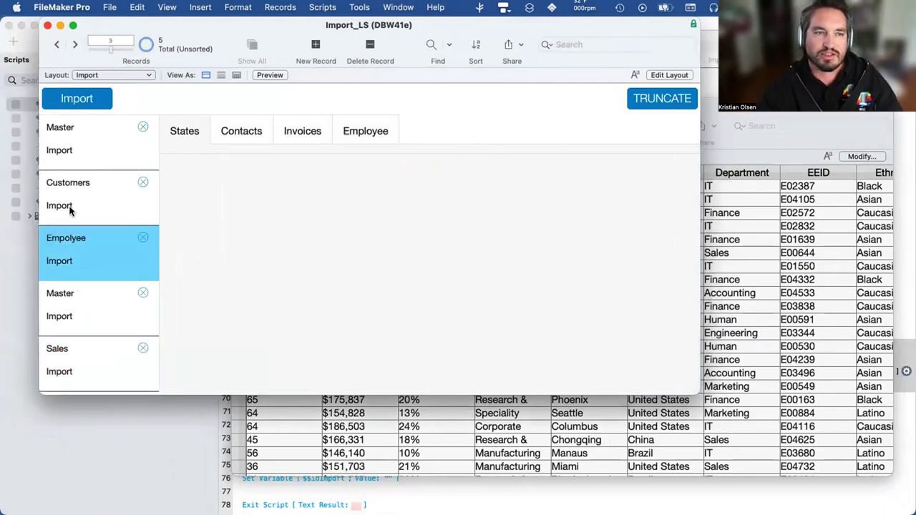
click(71, 207)
click(252, 123)
click(188, 129)
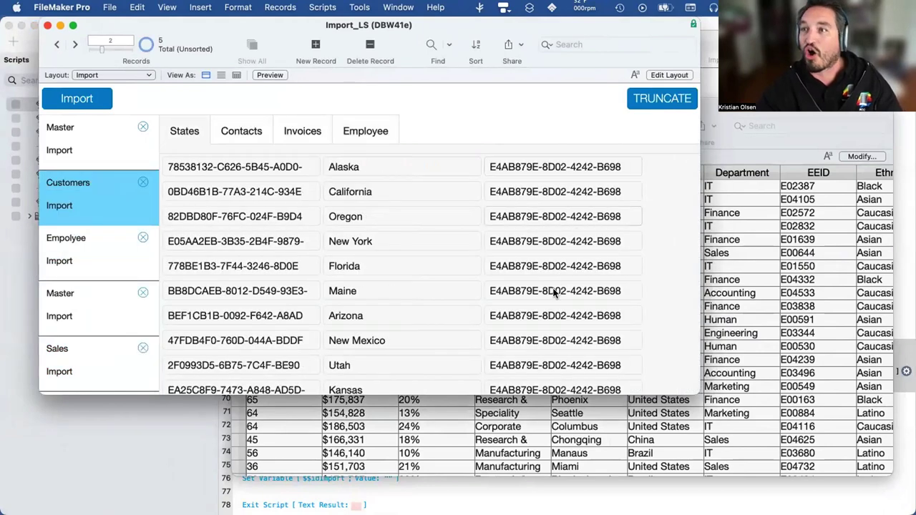
scroll(99, 221, down, 2)
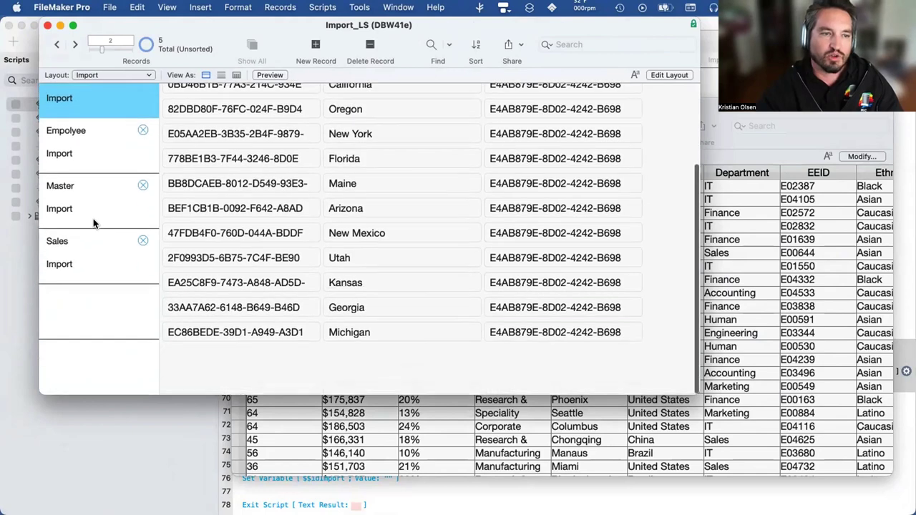
scroll(93, 218, up, 2)
click(73, 309)
click(61, 369)
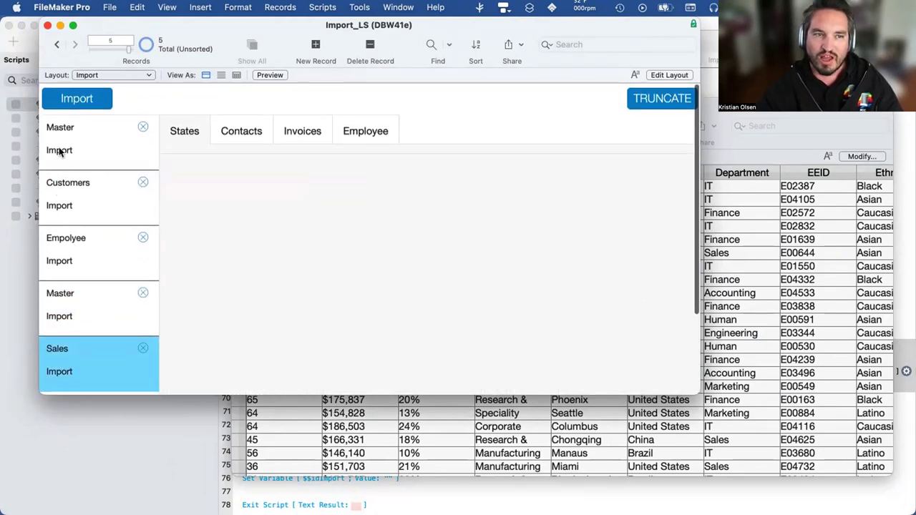
Delete the first Master import with its related imports, and the remaining Master import with its Sales import
click(117, 126)
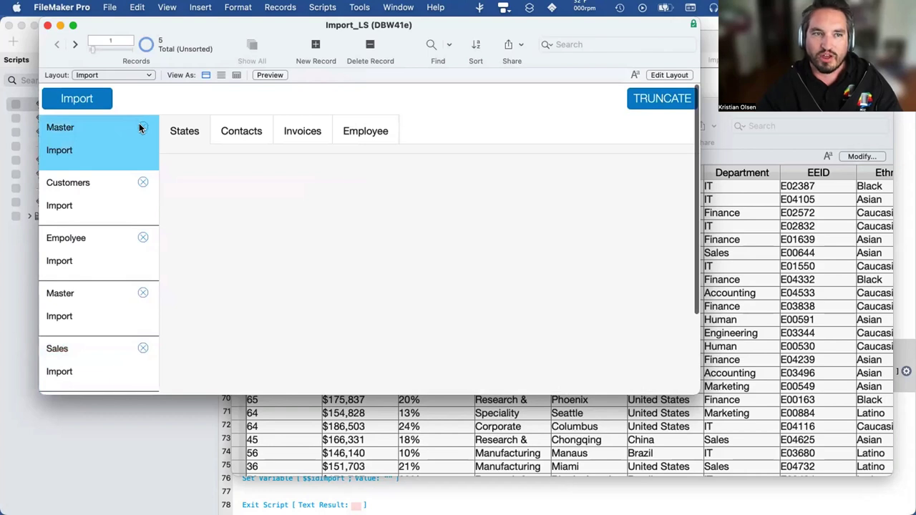
click(141, 126)
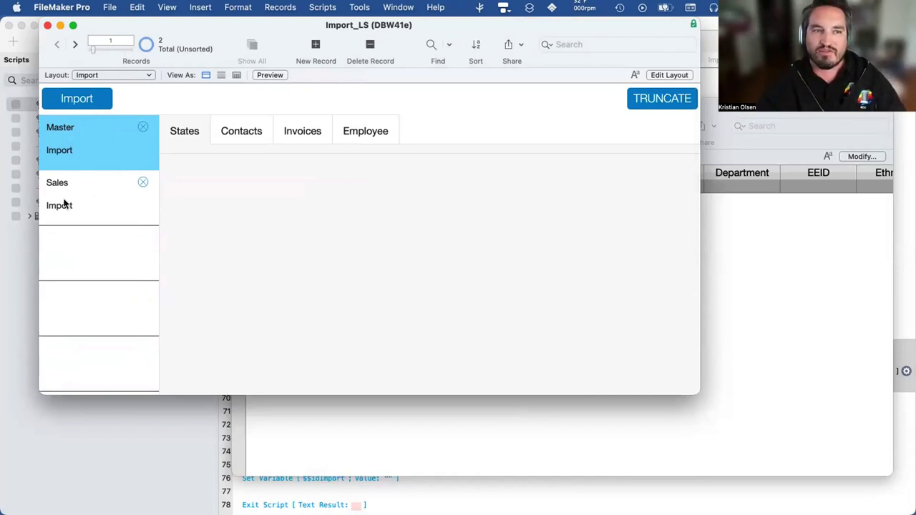
click(64, 204)
click(88, 152)
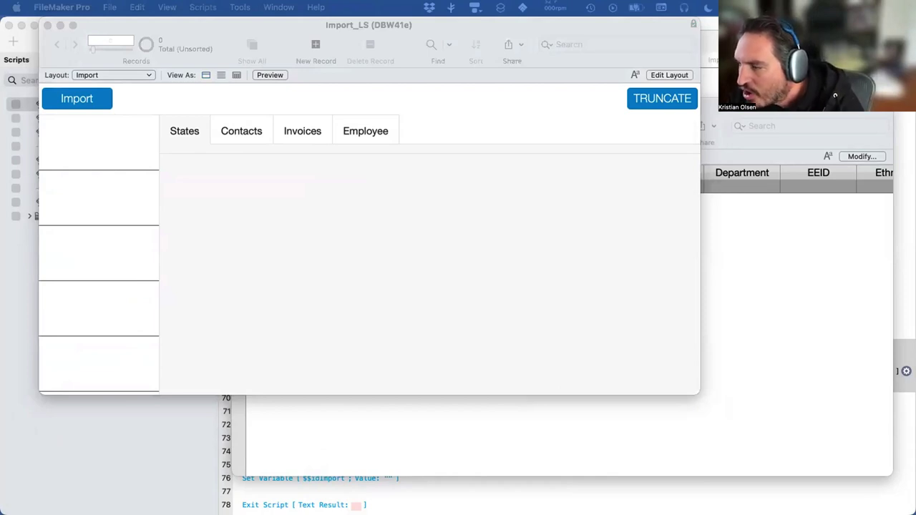
Check the Employee Sample Data window, close it and return to the Script Workspace
click(607, 338)
click(802, 333)
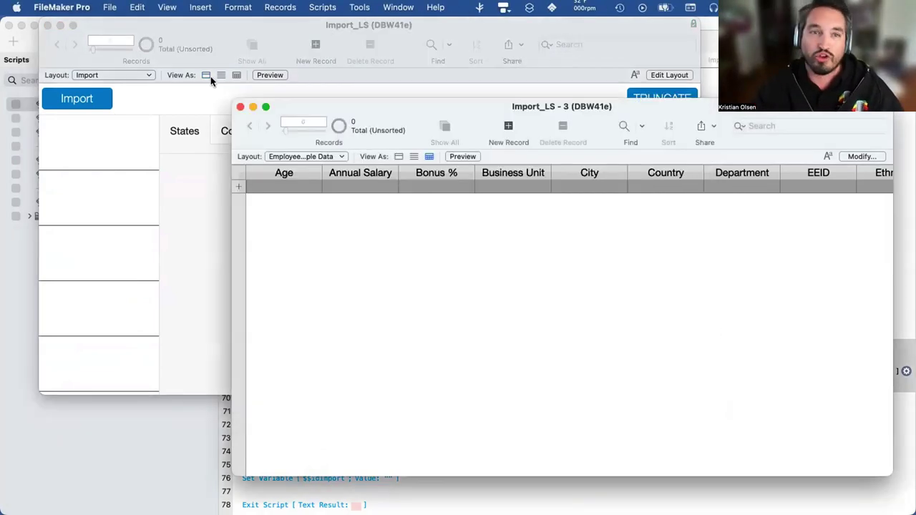
click(241, 105)
click(708, 55)
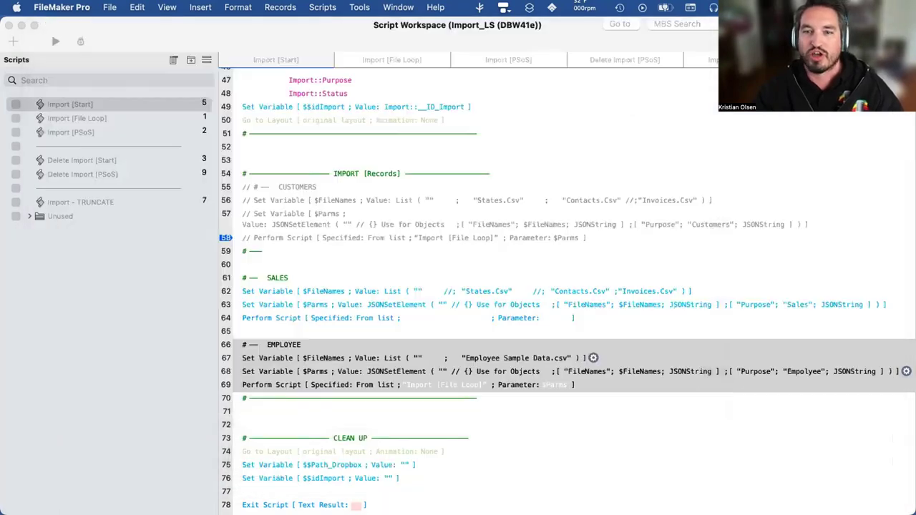
Open the Import [File Loop] script and examine its loop through the file names
click(79, 119)
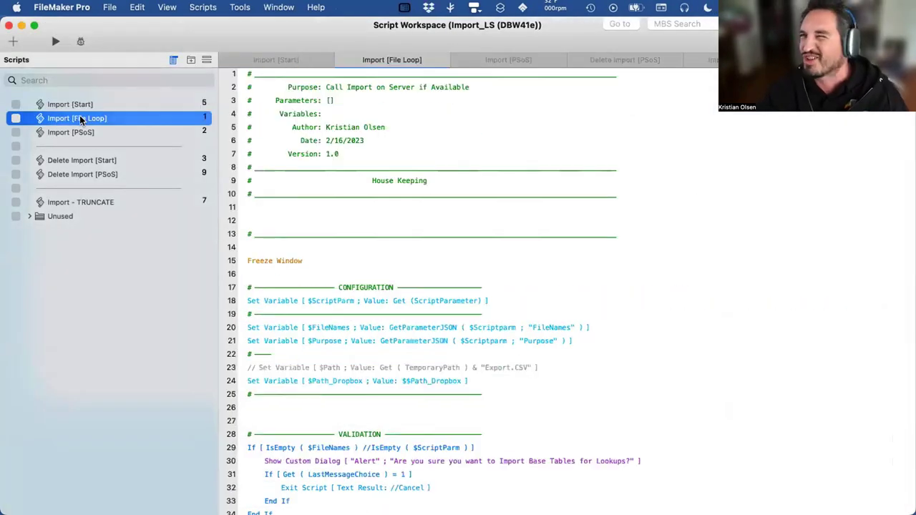
scroll(410, 209, down, 15)
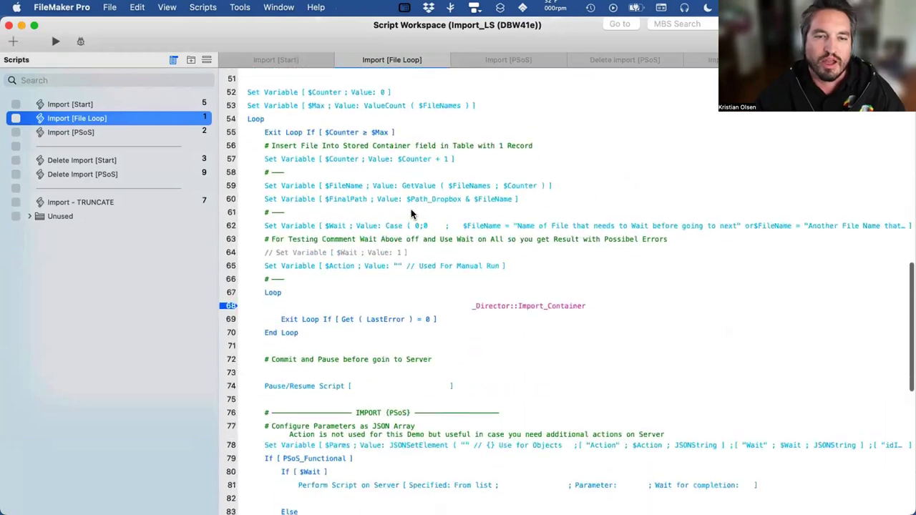
scroll(411, 209, up, 3)
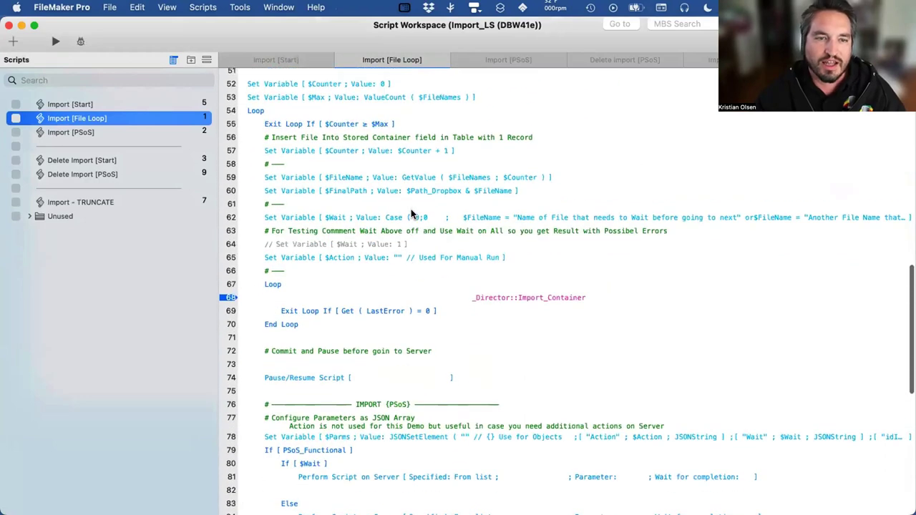
click(270, 284)
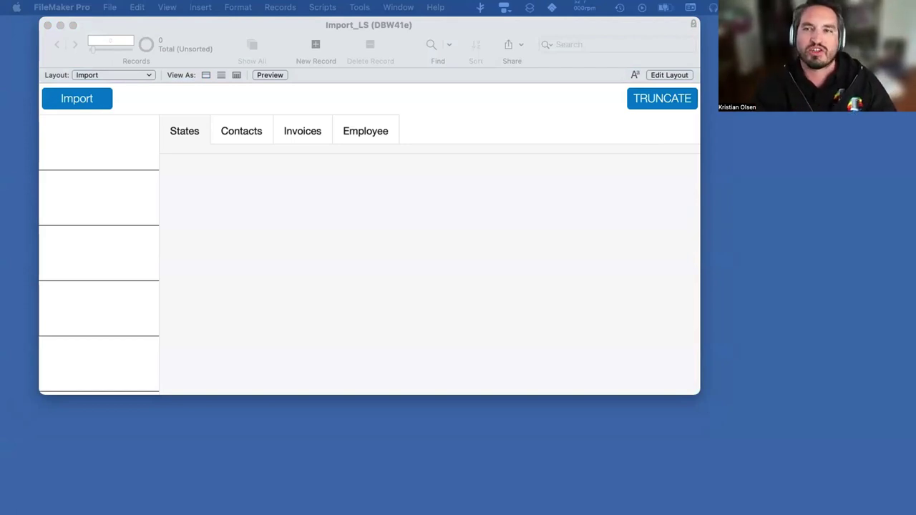
Reopen the Script Workspace and review Import [File Loop], highlighting the steps that read the FileNames and Purpose parameters
click(553, 326)
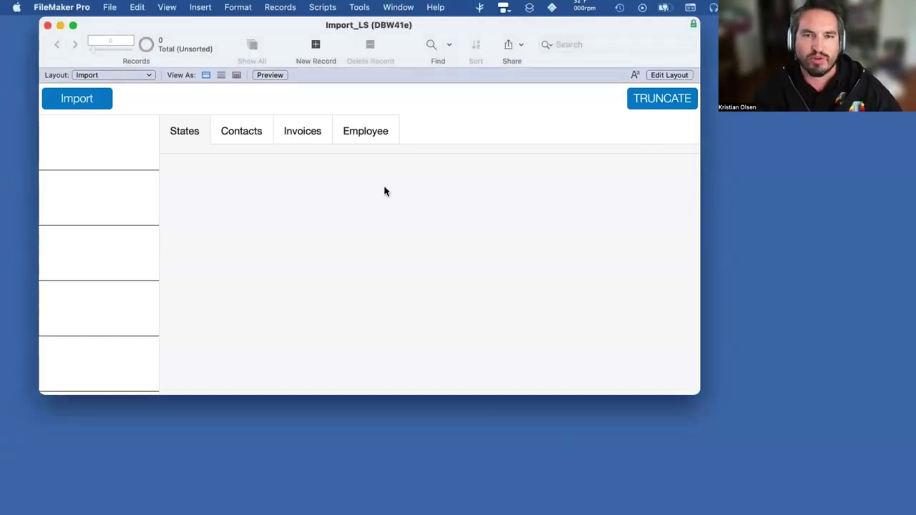
key(super+shift+s)
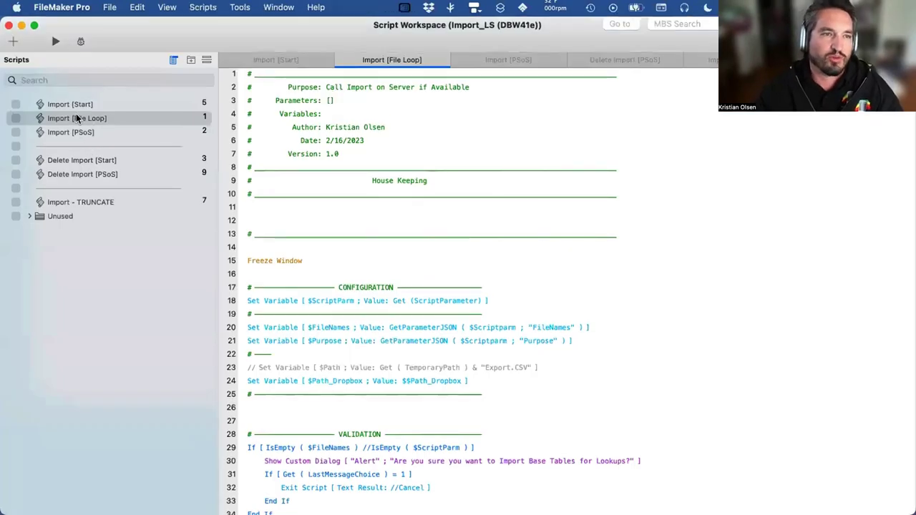
scroll(511, 256, down, 15)
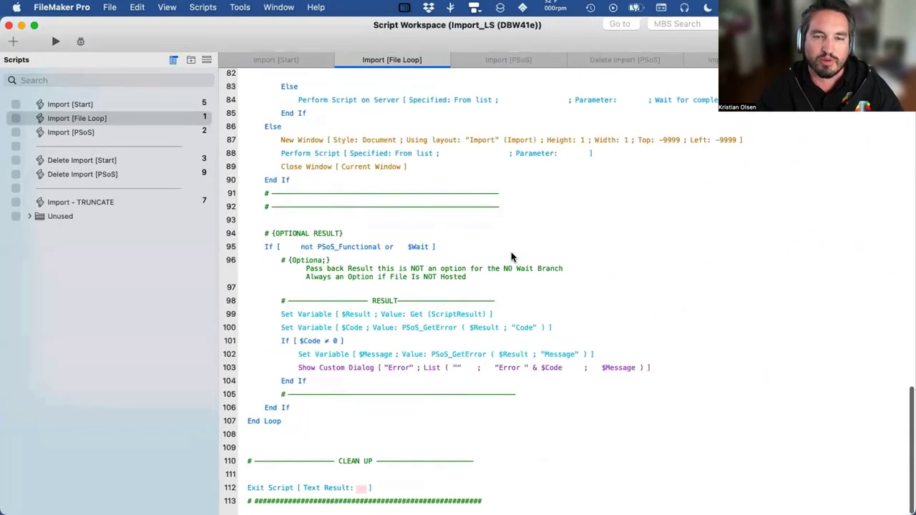
scroll(511, 255, up, 10)
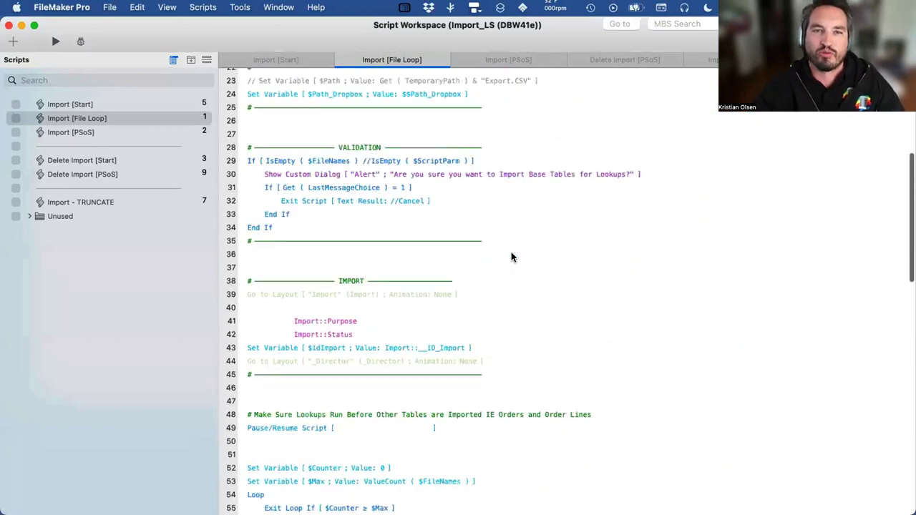
scroll(511, 256, up, 5)
click(428, 327)
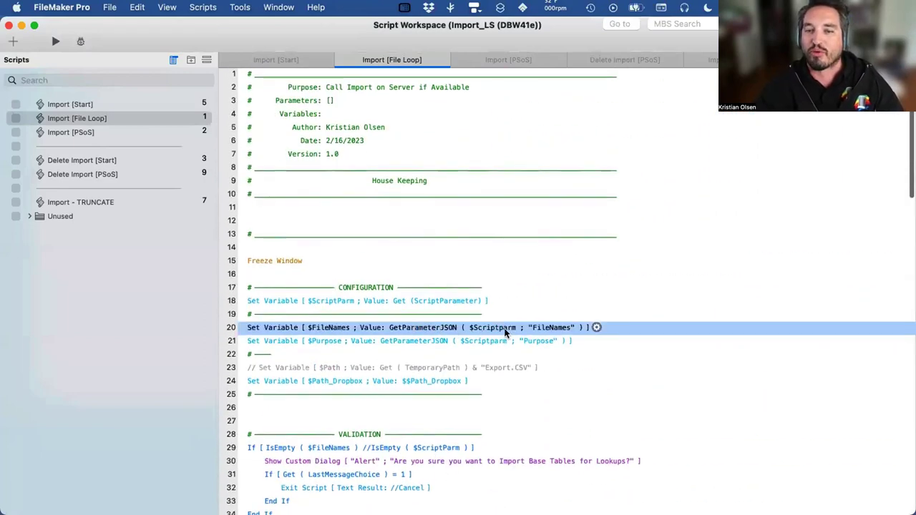
click(531, 338)
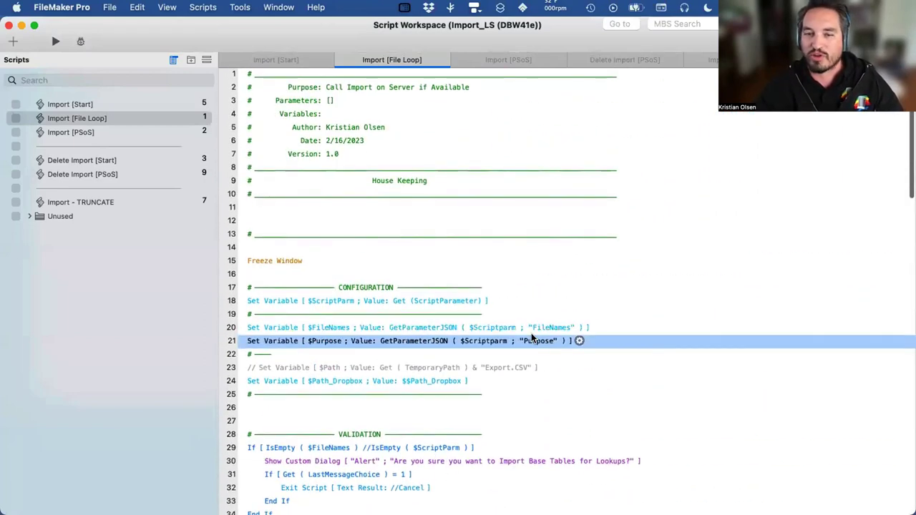
Highlight the optional result-handling block, lines 95 to 107, at the end of Import [File Loop]
scroll(531, 336, down, 15)
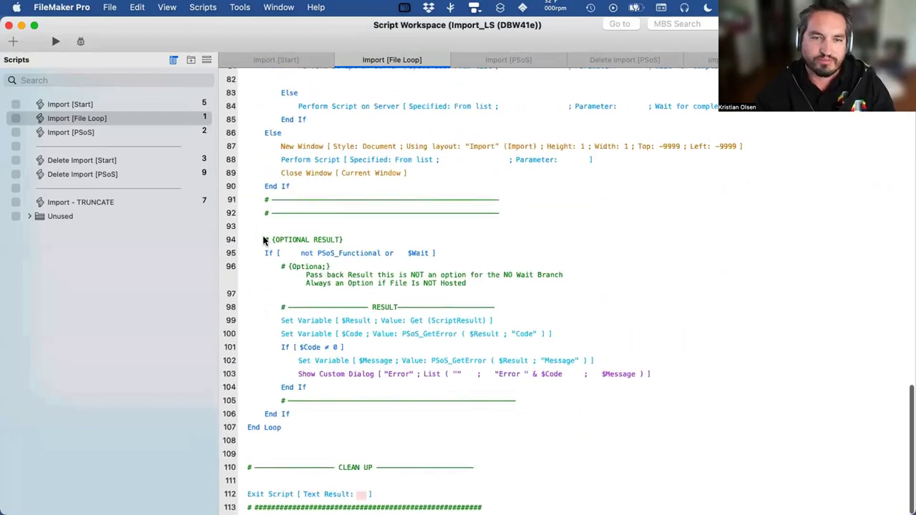
click(463, 253)
shift+click(274, 428)
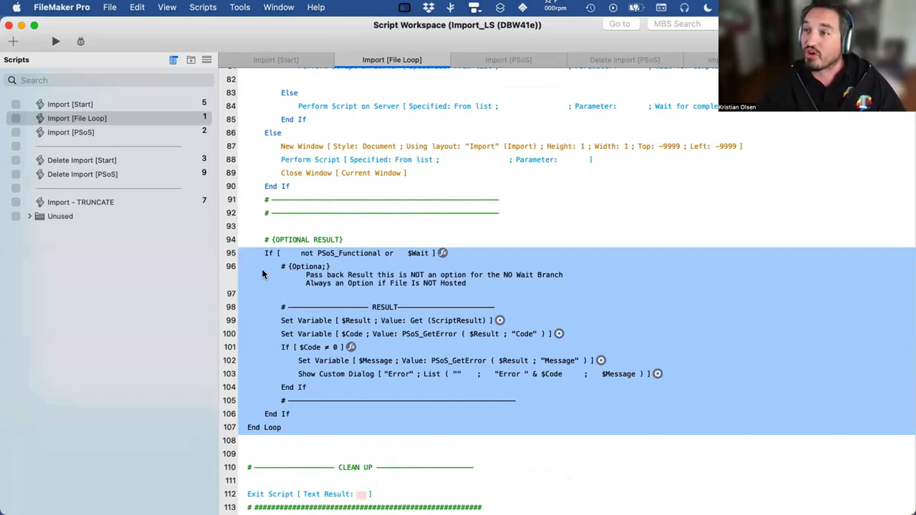
Open the Import [PSoS] script and examine the $Error and "Import Failed" arguments in its final Exit Script result
click(67, 130)
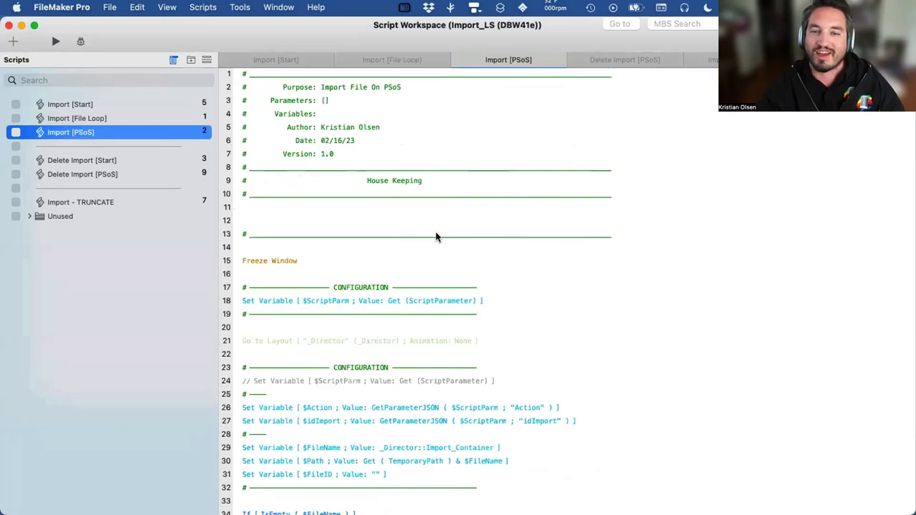
scroll(441, 310, down, 15)
click(471, 494)
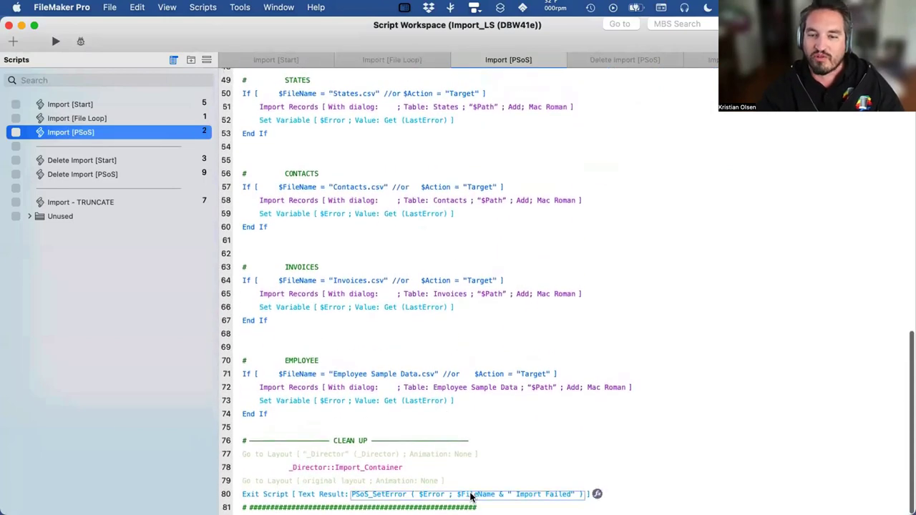
click(470, 495)
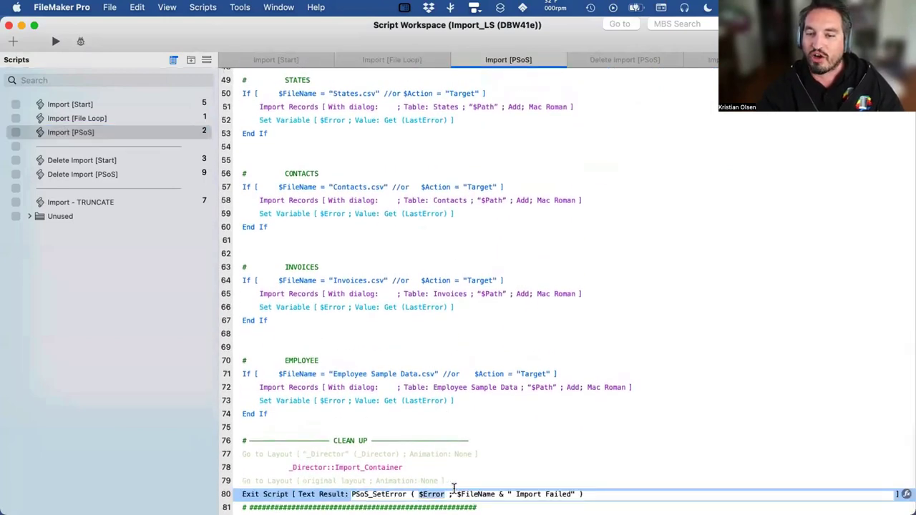
drag(456, 494, 566, 489)
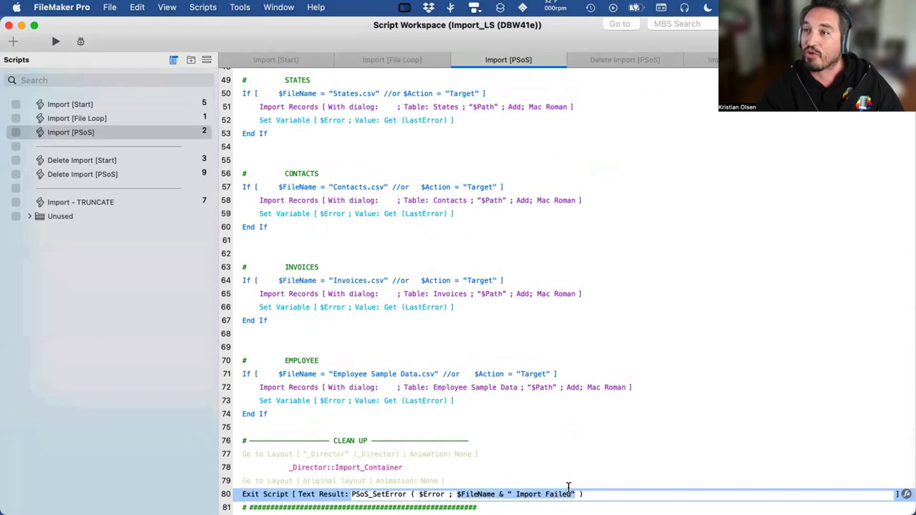
Open the $Code calculation on line 100 of Import [File Loop] and add a second PSoS_GetError call with its parameter placeholders
click(71, 119)
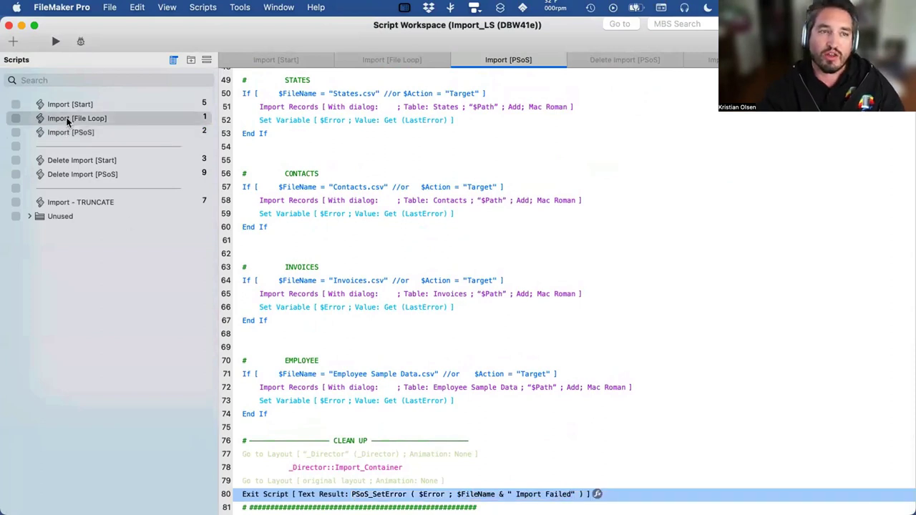
scroll(473, 265, down, 1)
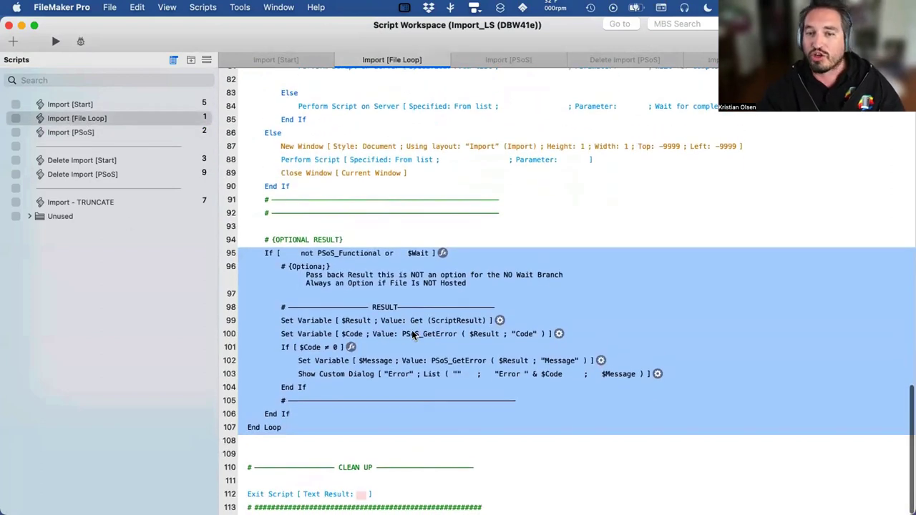
click(559, 334)
click(405, 126)
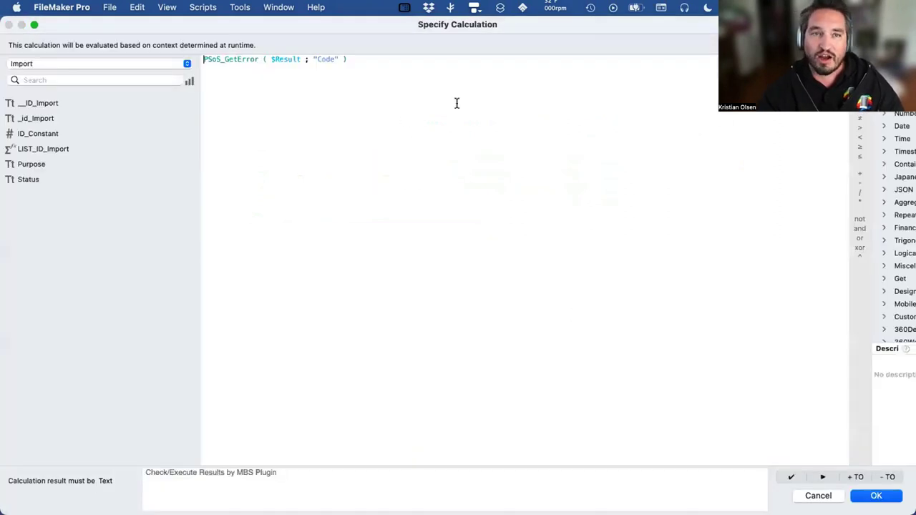
key(Return)
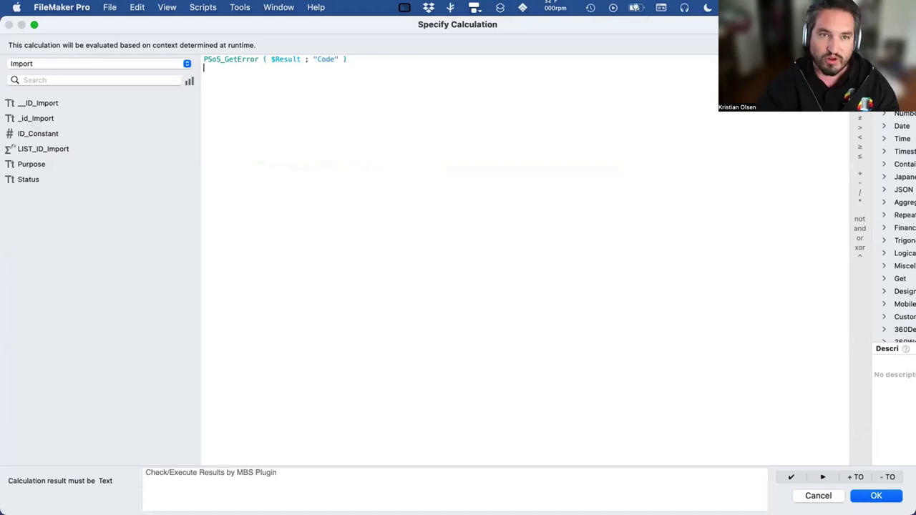
text(ps)
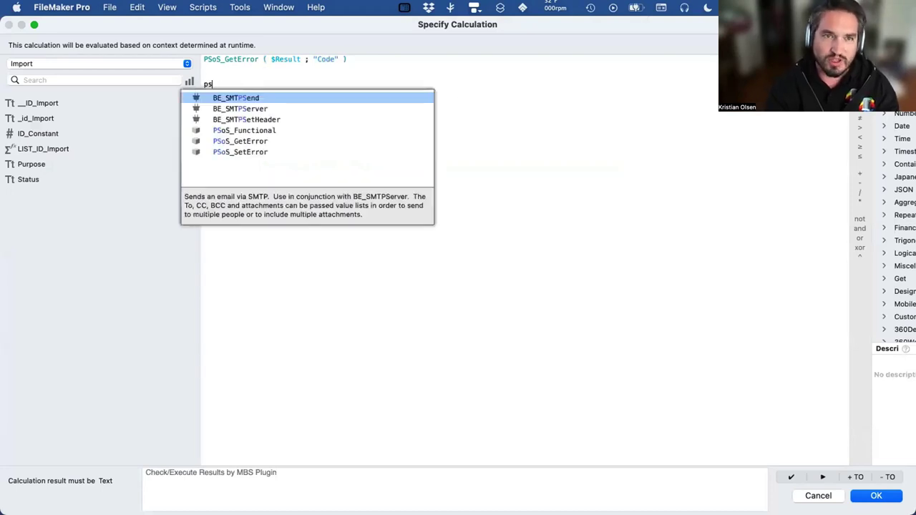
text(soos)
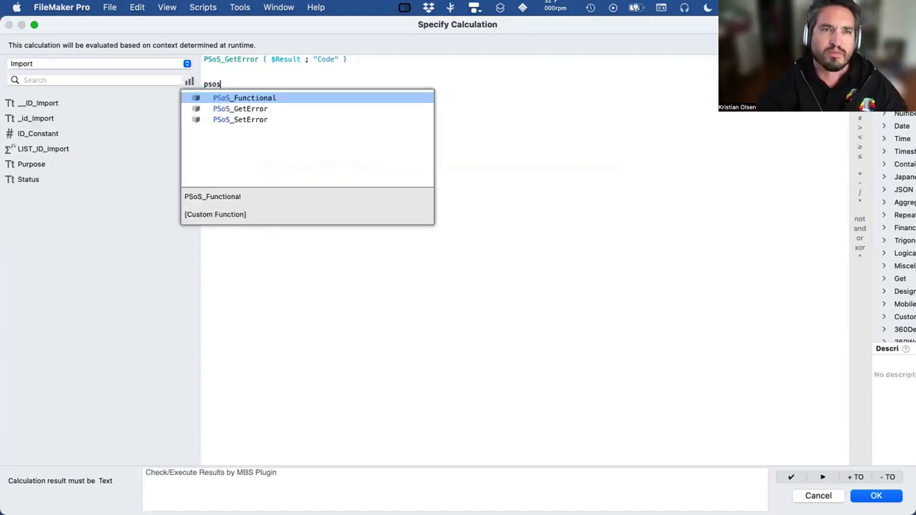
key(Down)
key(Return)
key(End)
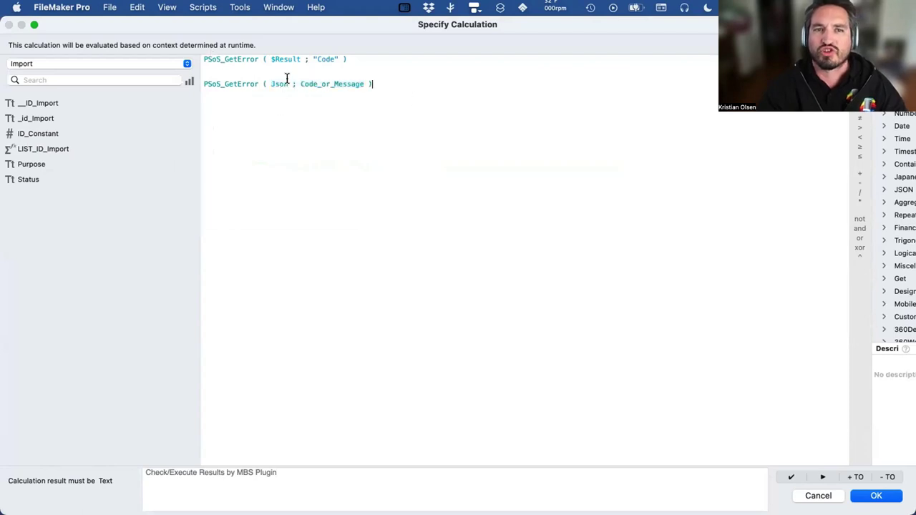
Highlight the Json and Code_or_Message parameters of the added PSoS_GetError call and discard the calculation and variable changes
double_click(280, 84)
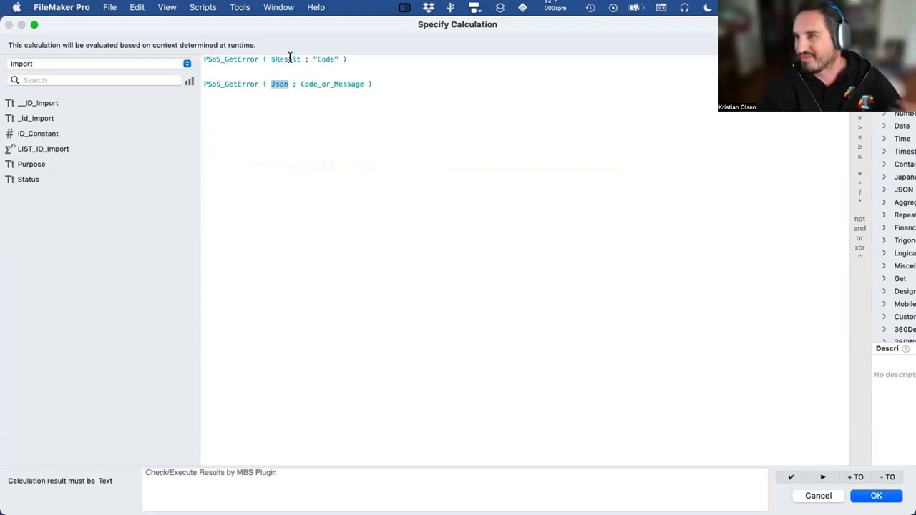
click(300, 84)
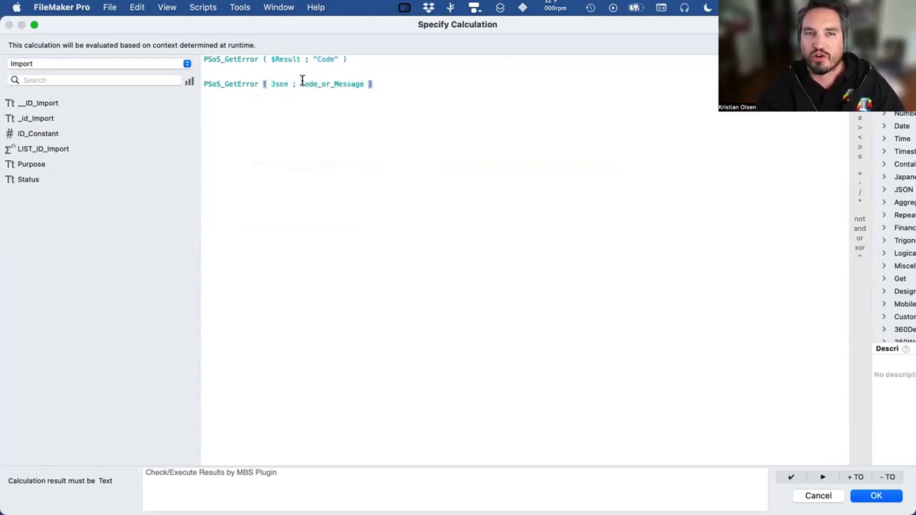
drag(300, 84, 359, 82)
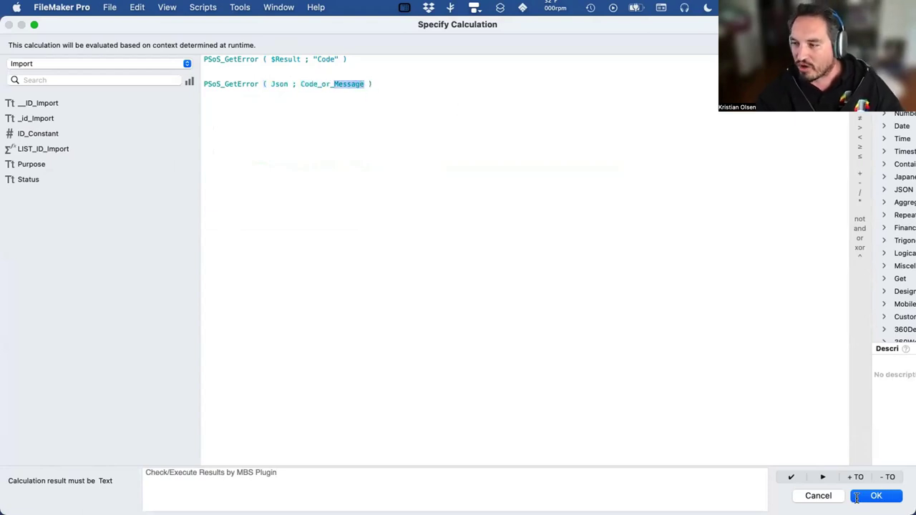
click(829, 495)
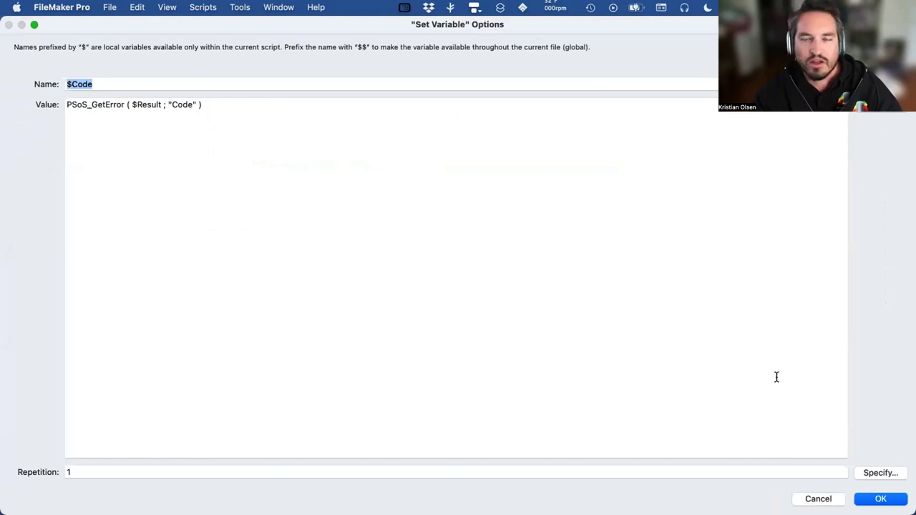
click(827, 498)
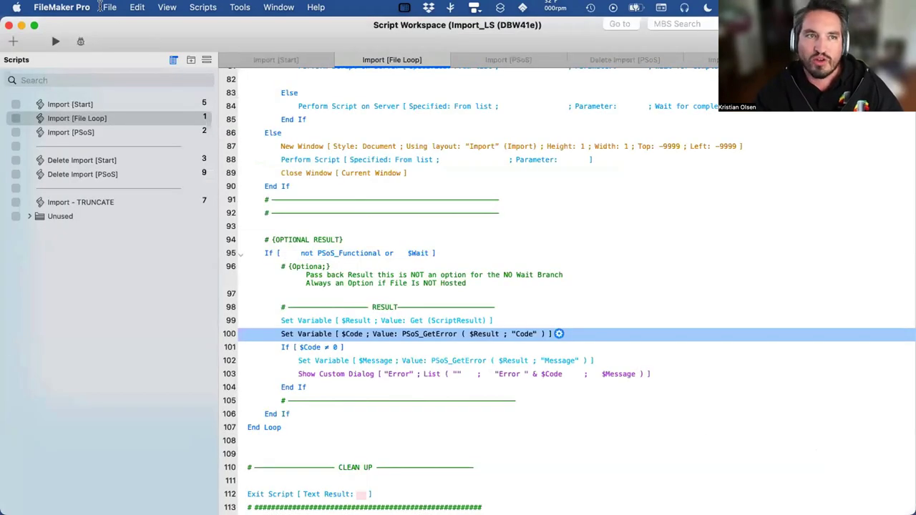
Review the list of custom functions in Import_LS and their parameters, and leave it without changes
click(102, 7)
mouse_move(132, 124)
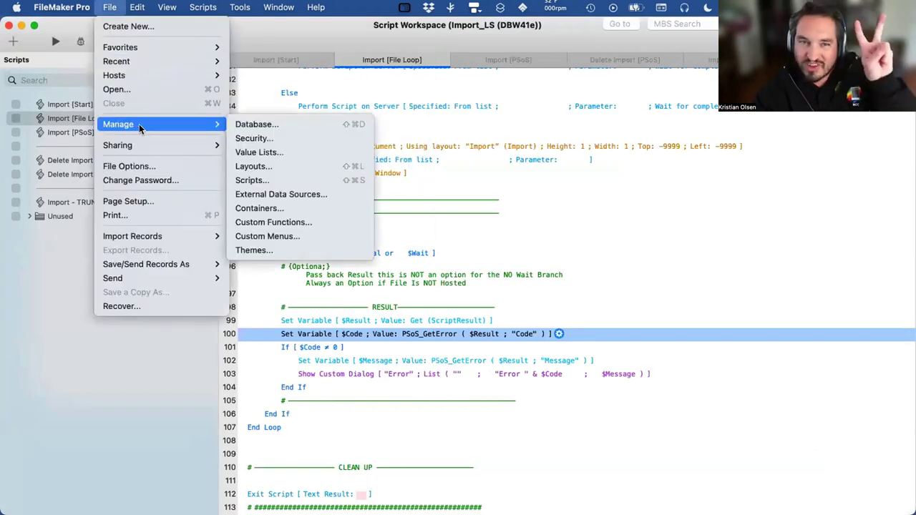
click(286, 221)
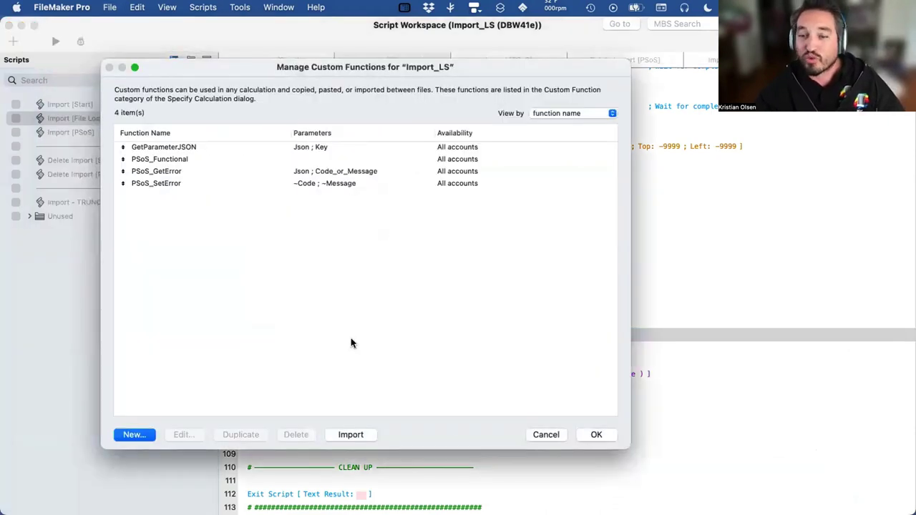
click(546, 435)
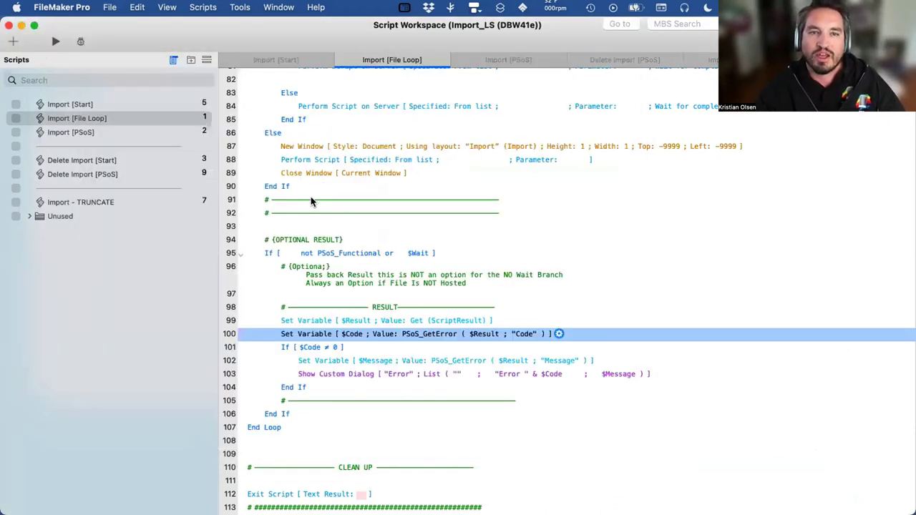
Open the Delete Import [Start] script, highlight its If [PSoS_Functional] block on lines 30 to 38, and examine the error handling below it
click(90, 160)
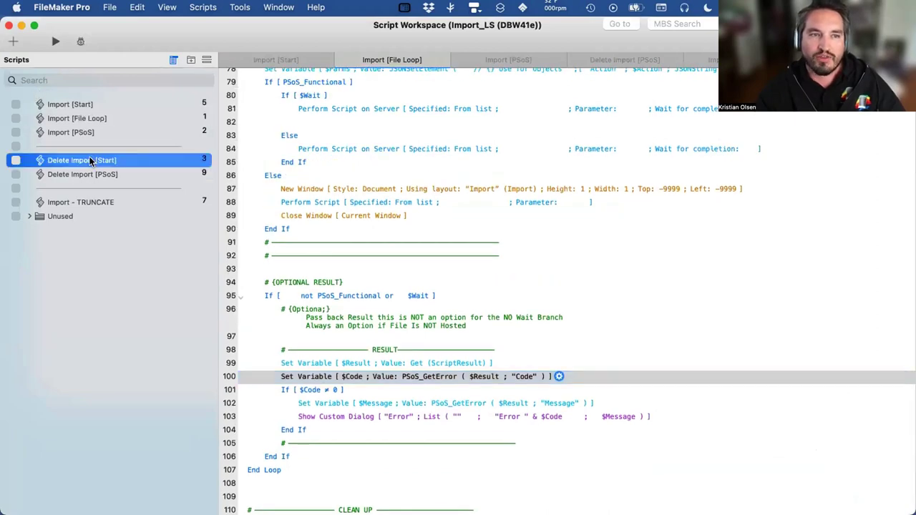
scroll(344, 317, down, 6)
click(361, 226)
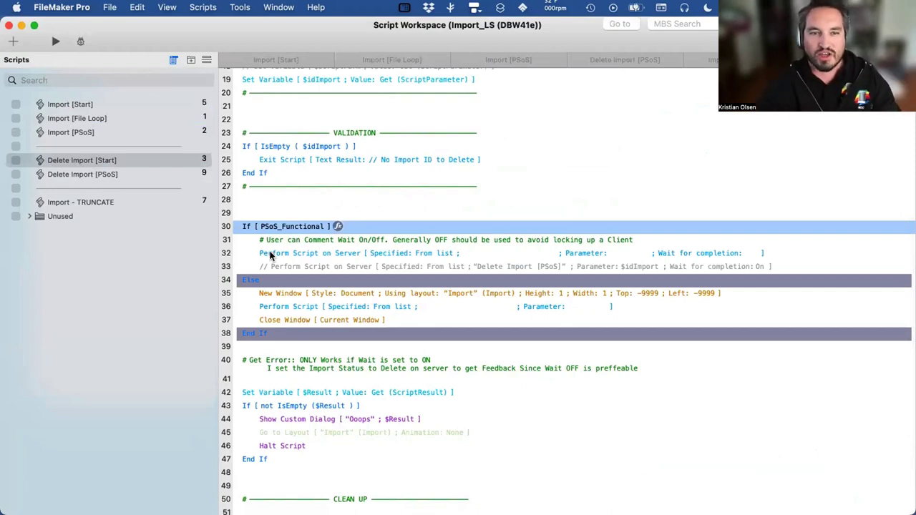
shift+click(283, 334)
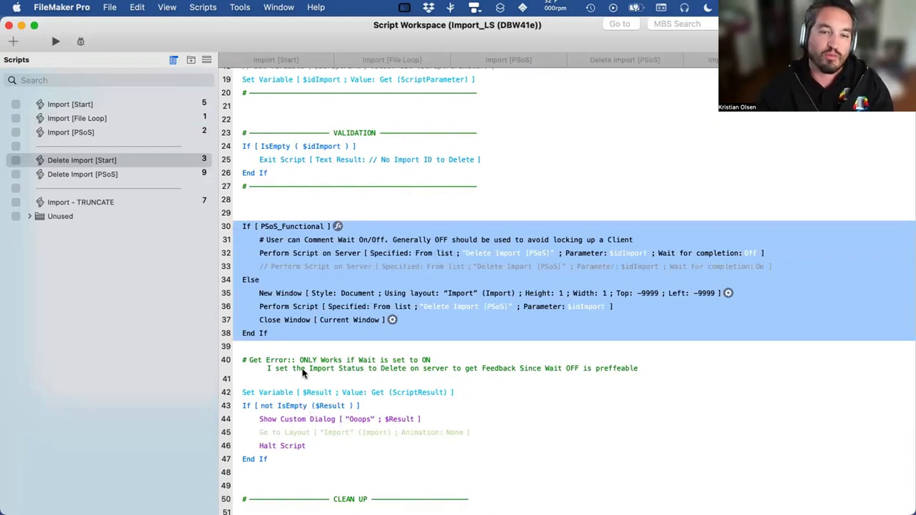
scroll(293, 361, down, 2)
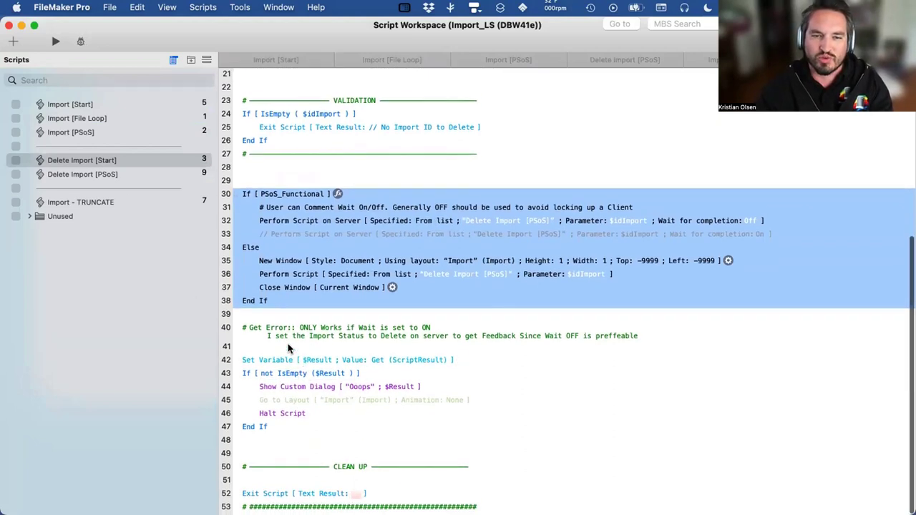
Return to the Import [File Loop] script and highlight its optional result block from line 95 to 107
click(74, 106)
click(75, 119)
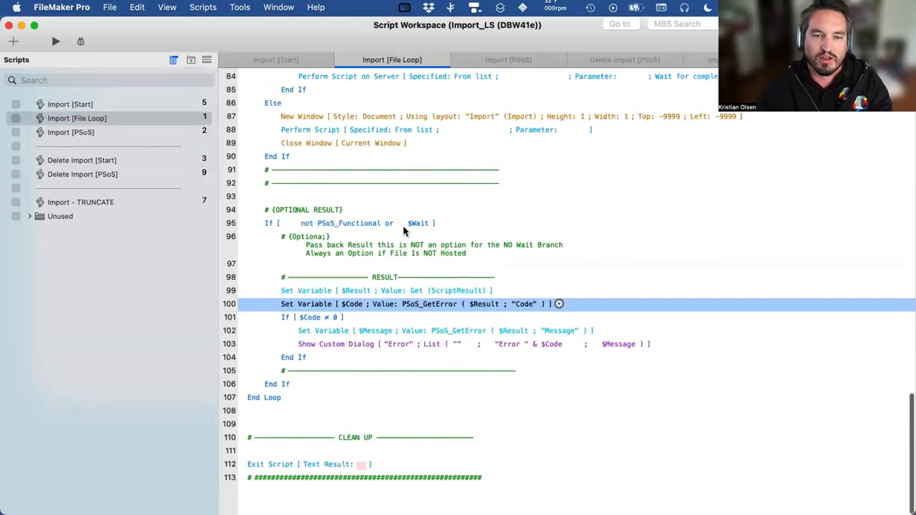
scroll(325, 290, up, 2)
click(484, 252)
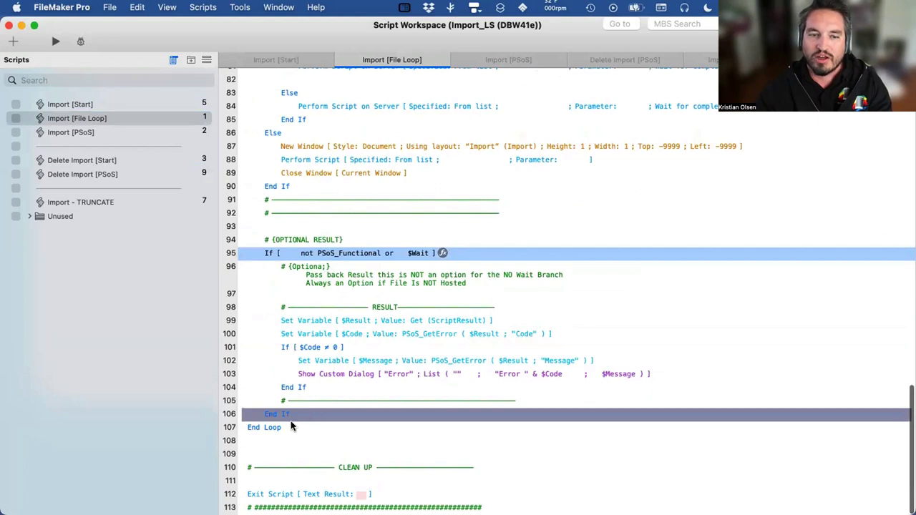
shift+click(292, 426)
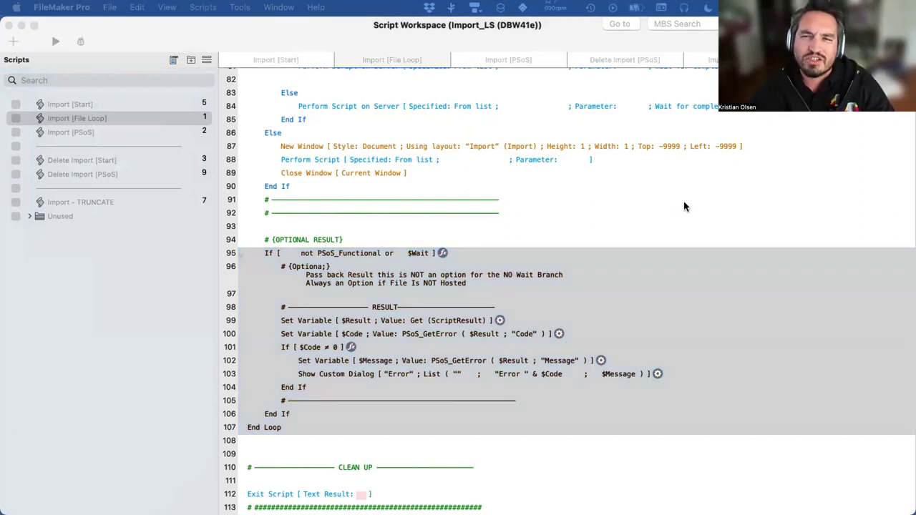
Close the Script Workspace and load States.csv into the container field of the _Director layout in the second Import_LS window
click(684, 201)
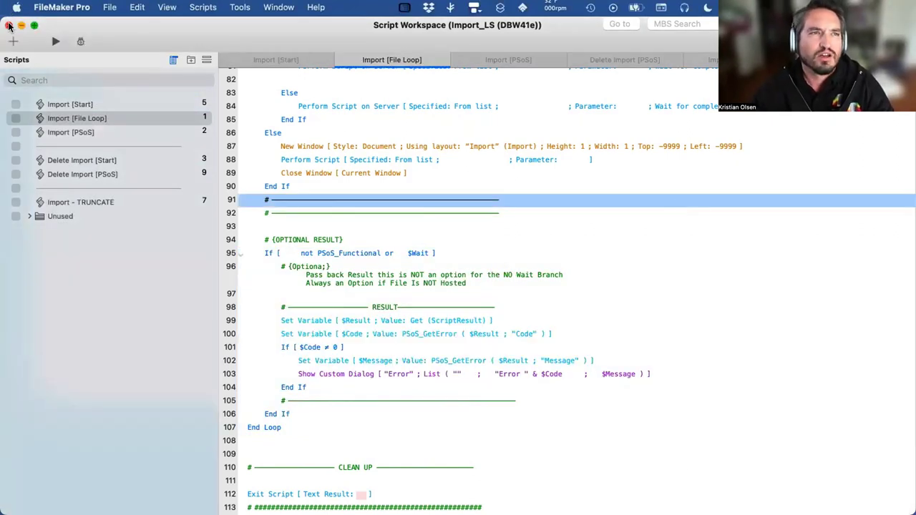
click(8, 26)
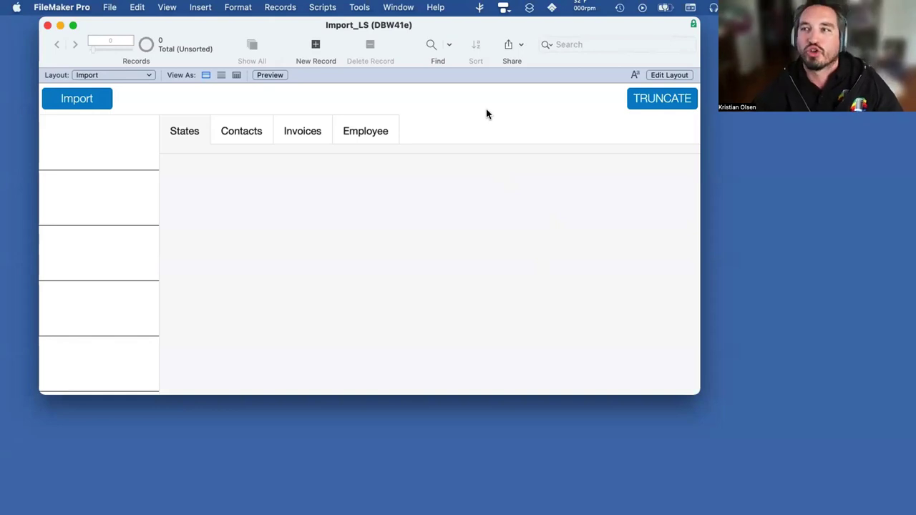
drag(542, 26, 548, 82)
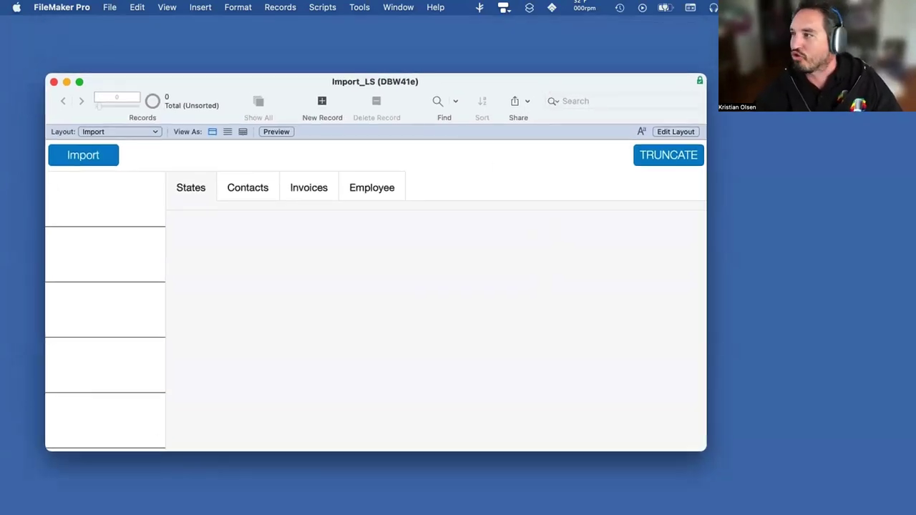
drag(838, 231, 342, 154)
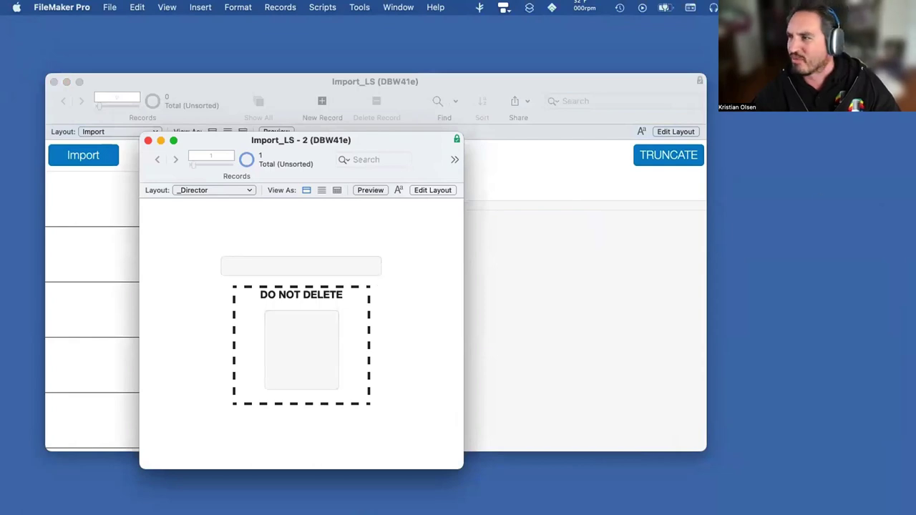
drag(878, 404, 302, 345)
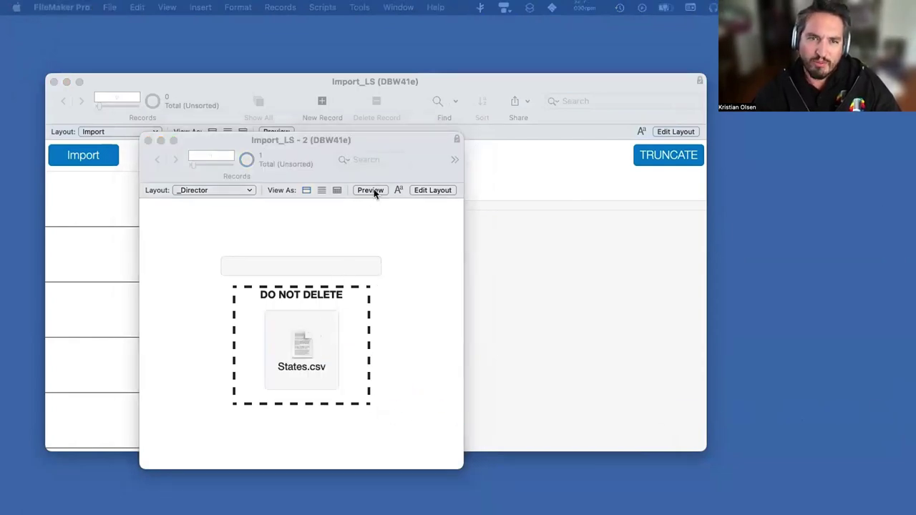
Bring the Import layout window to the front, run the import and confirm the Master Import
click(390, 141)
drag(389, 141, 301, 165)
click(445, 80)
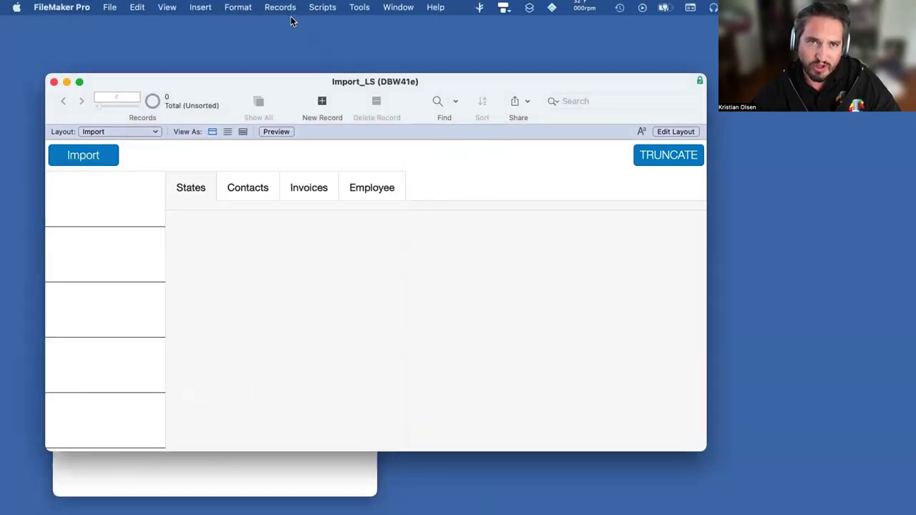
click(79, 148)
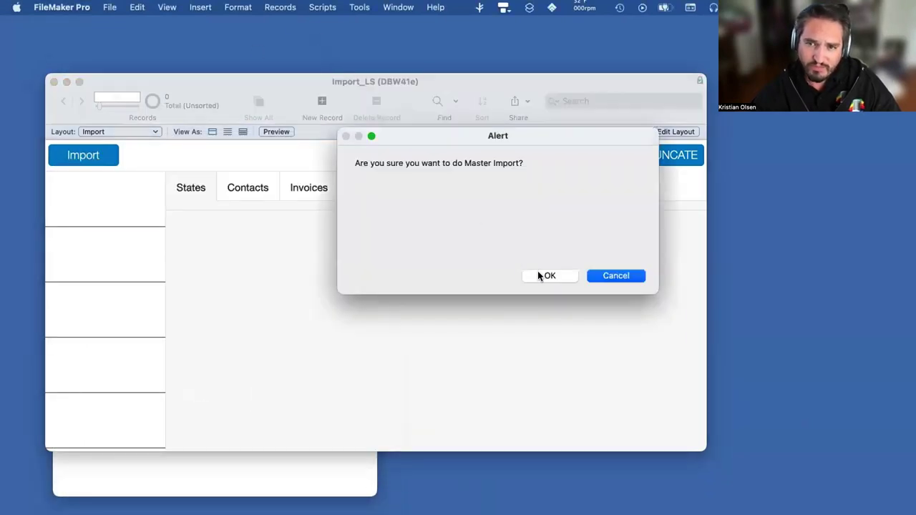
click(541, 275)
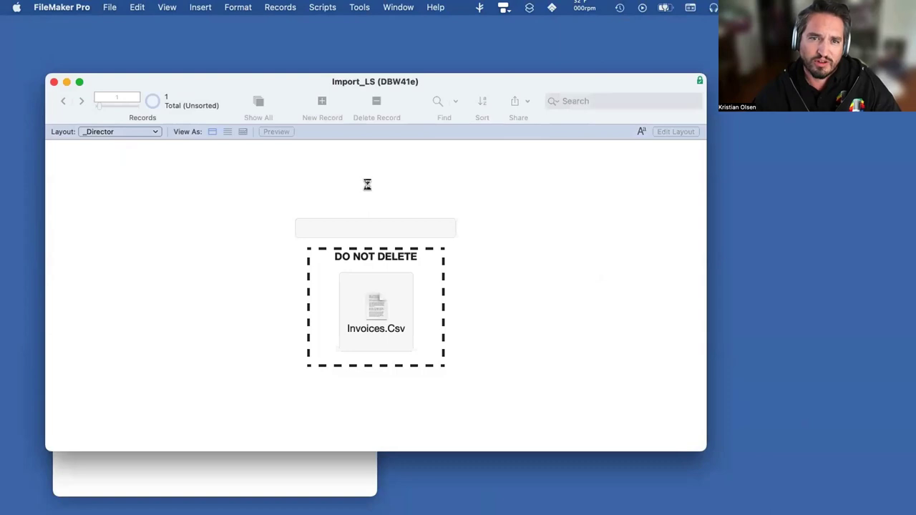
click(358, 7)
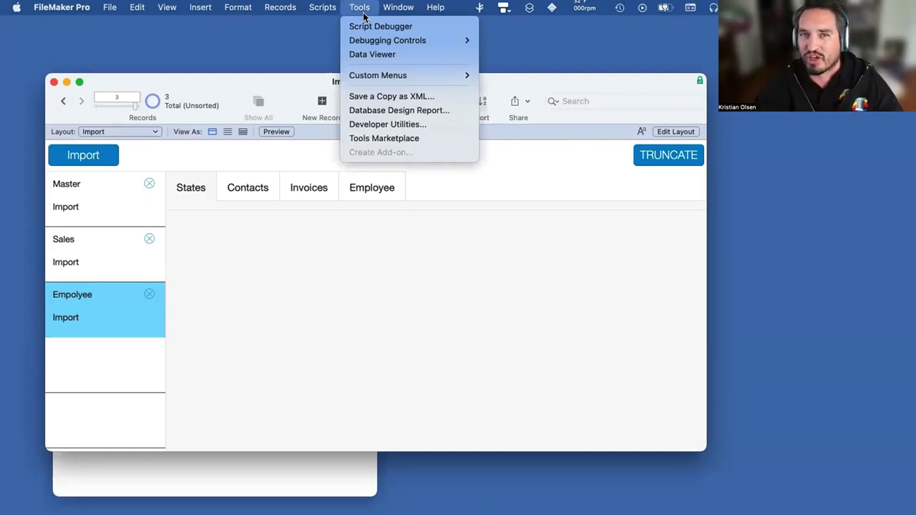
click(362, 25)
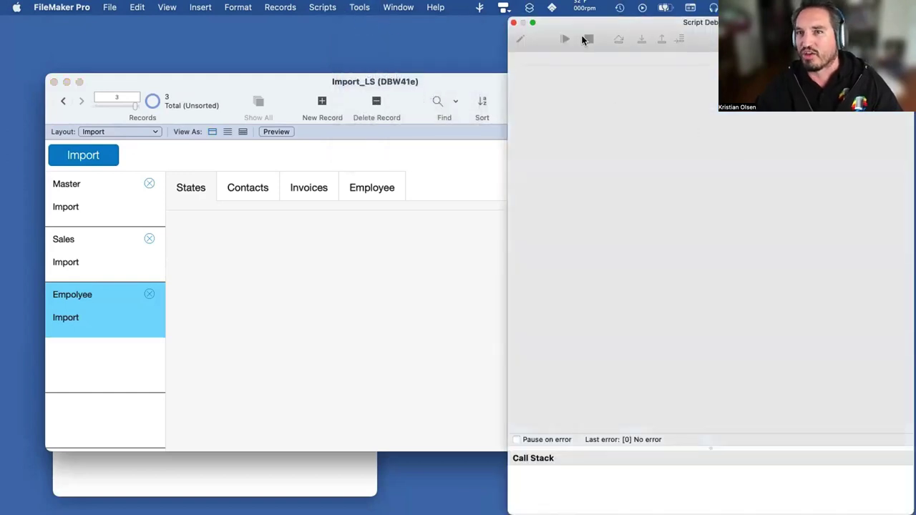
click(513, 23)
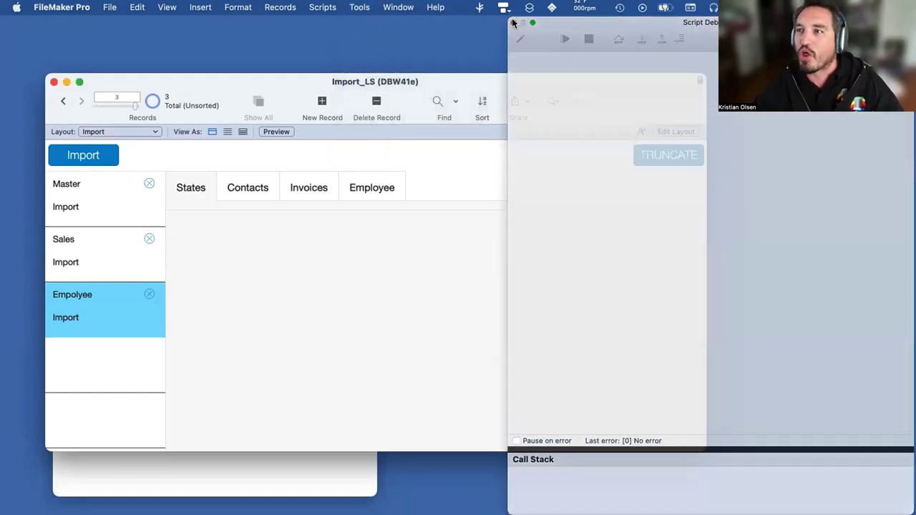
Move the Import window aside, reopen the Script Workspace, and highlight the container insert loop on lines 67 to 70 of Import [File Loop]
drag(511, 78, 546, 81)
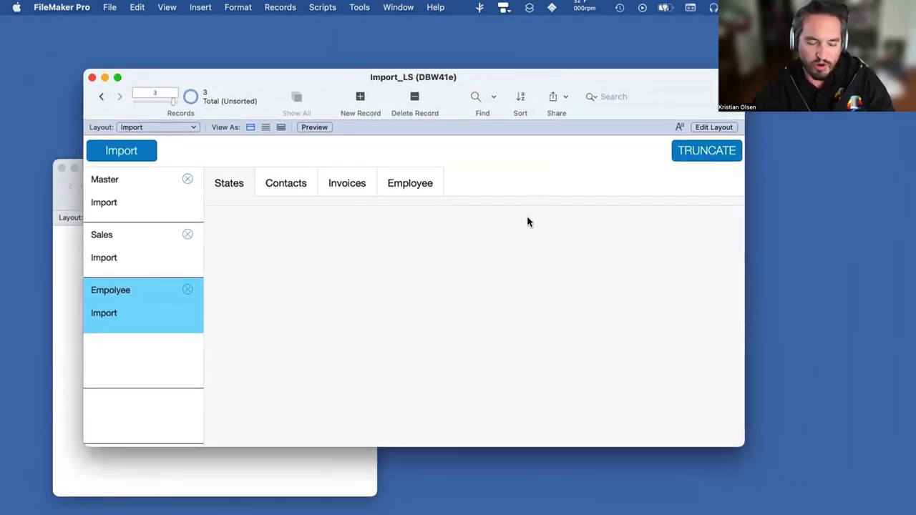
key(super+shift+s)
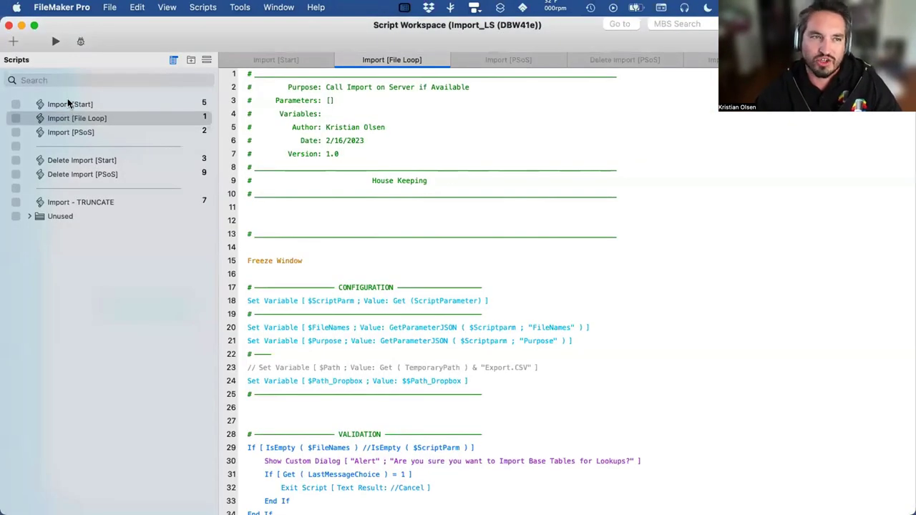
scroll(393, 206, down, 2)
scroll(392, 206, down, 15)
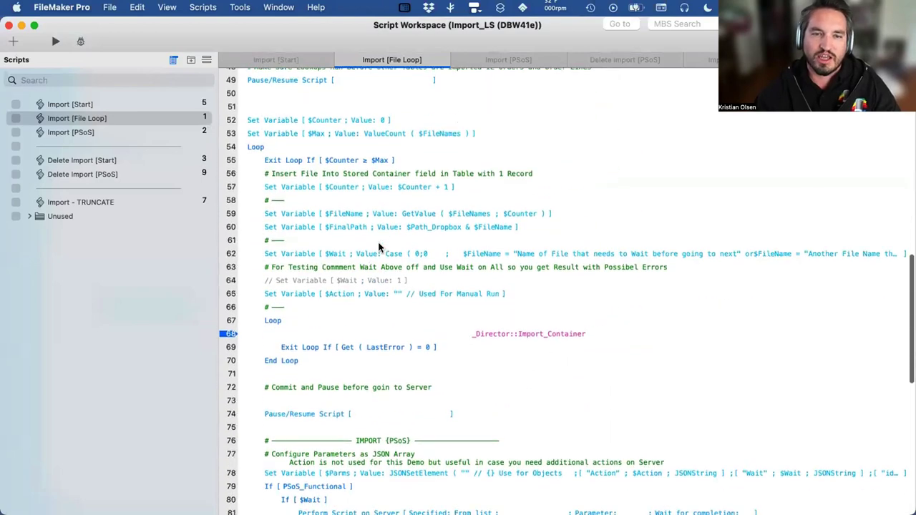
click(367, 332)
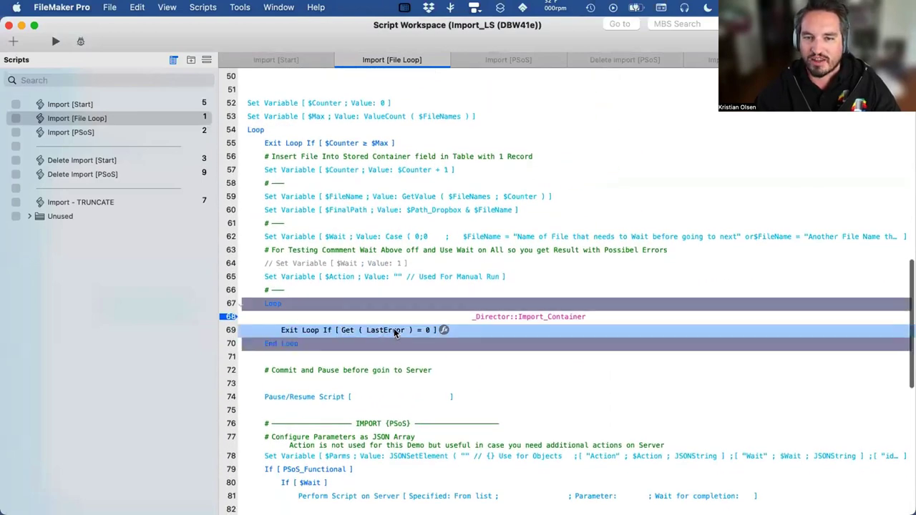
shift+click(291, 303)
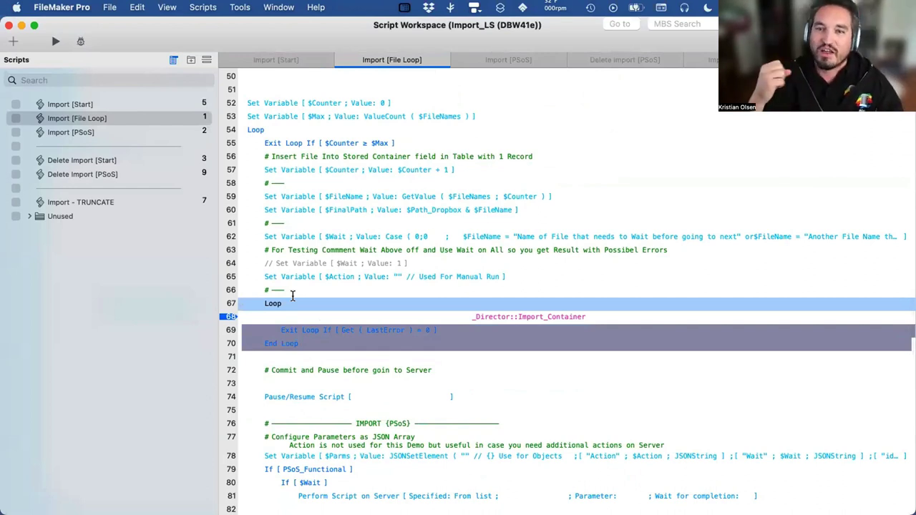
Insert an Exit Loop If step directly after the inner Loop on line 67 of Import [File Loop]
click(292, 296)
key(Return)
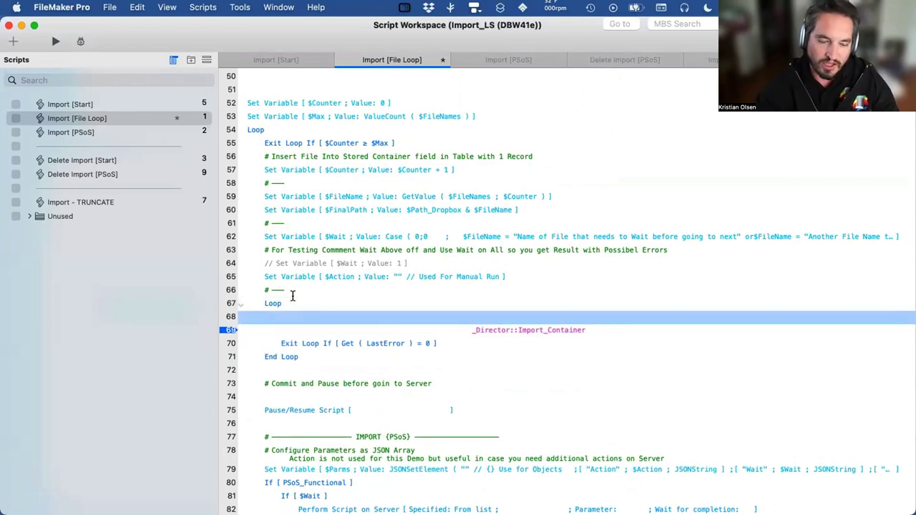
text(exi)
key(Down)
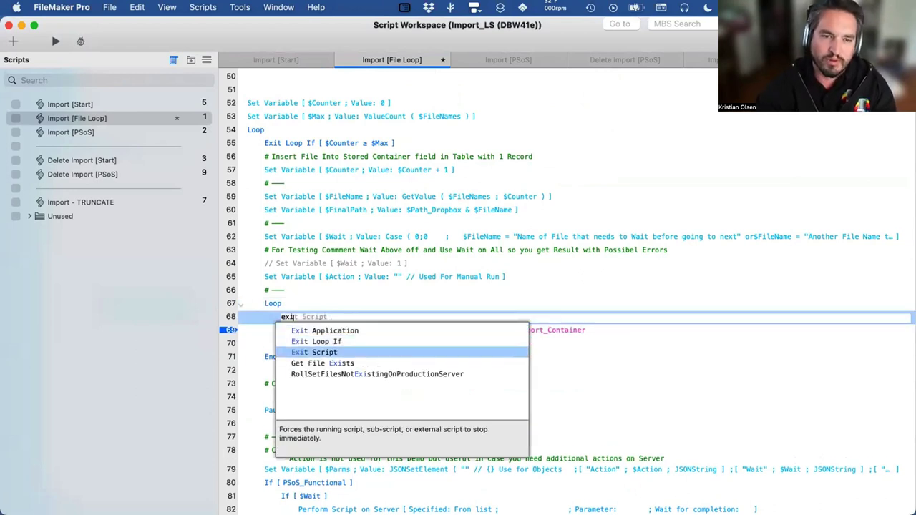
key(Up)
key(Return)
key(Return)
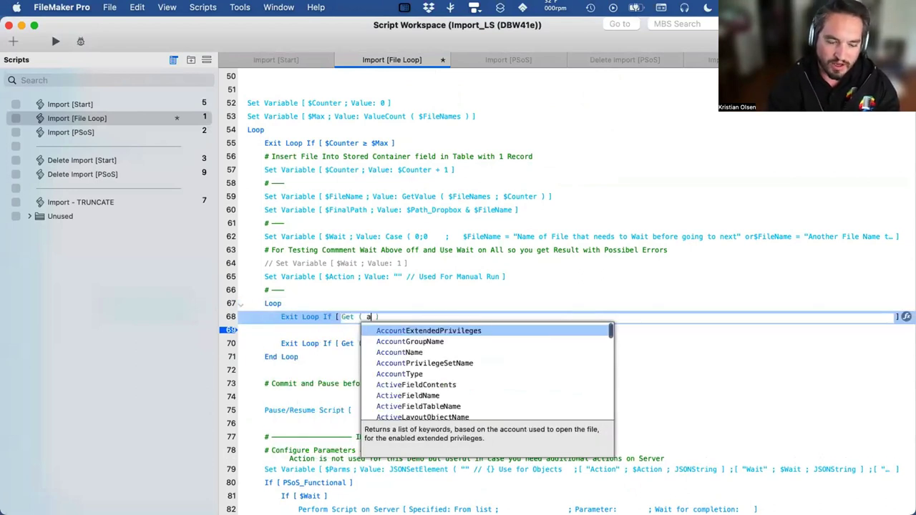
Set the condition of the Exit Loop If step on line 68 to Get ( ActiveModifierKeys ) = 16
text(active)
key(Down)
key(Down)
key(Down)
key(Down)
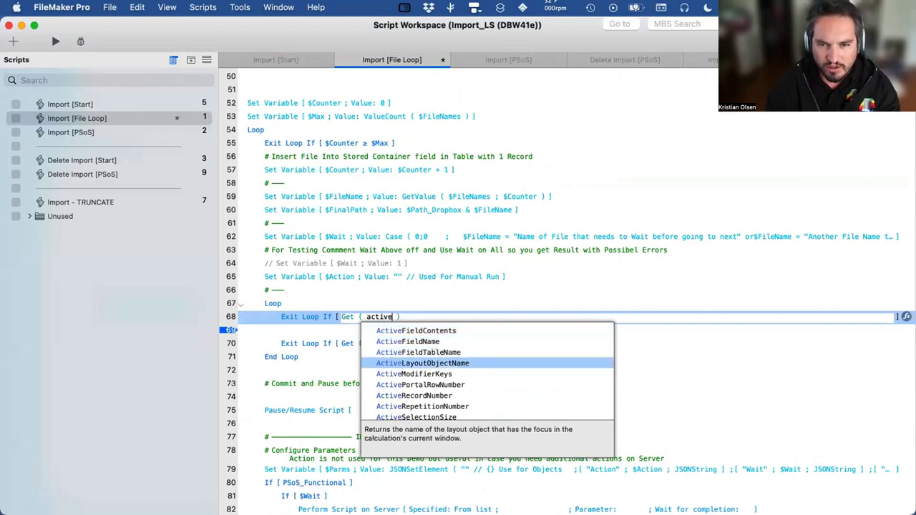
key(Return)
text(16)
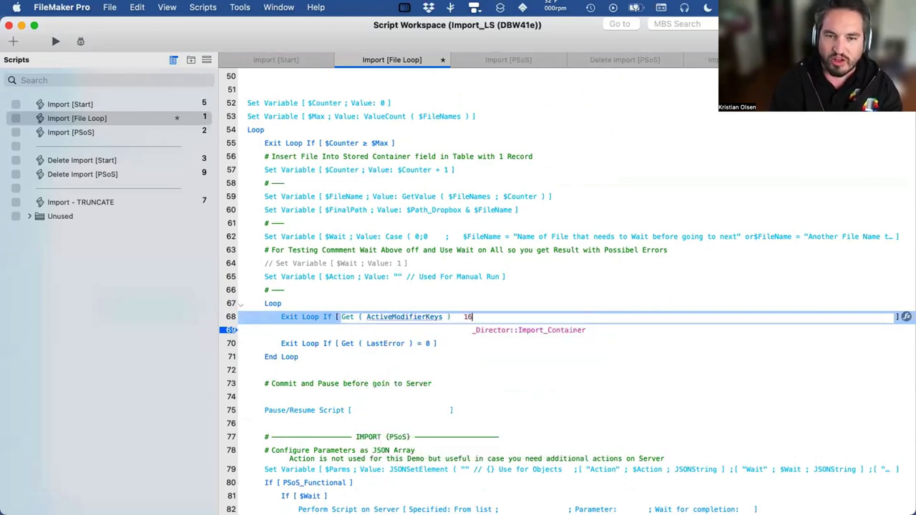
key(Return)
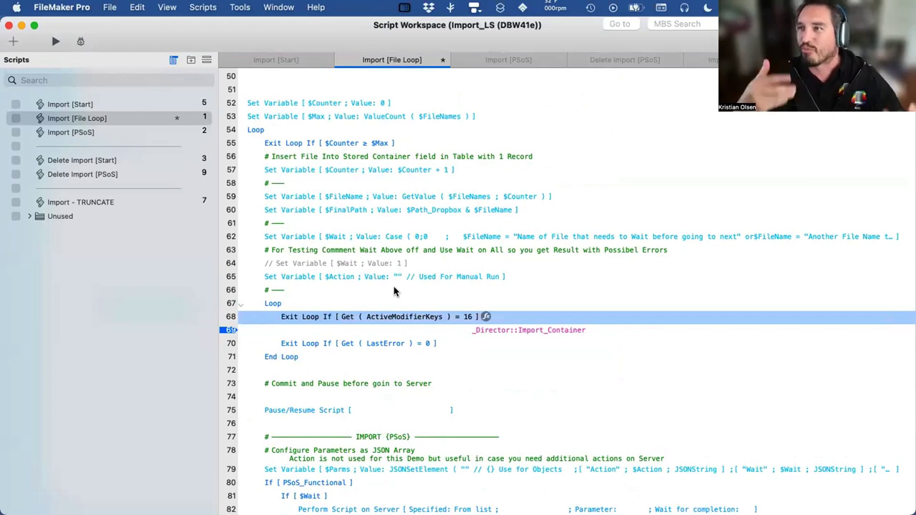
Delete the Exit Loop If [ Get ( ActiveModifierKeys ) = 16 ] step and close the Script Workspace
scroll(299, 305, down, 1)
key(BackSpace)
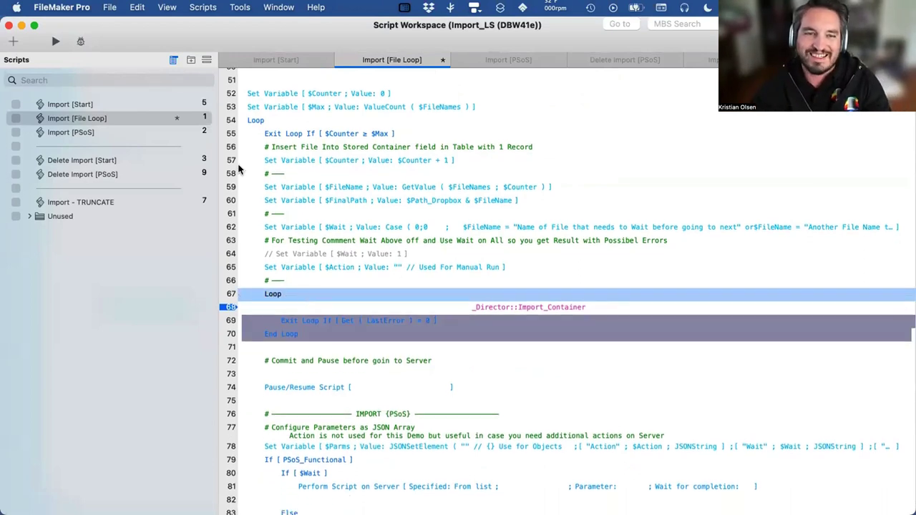
click(242, 7)
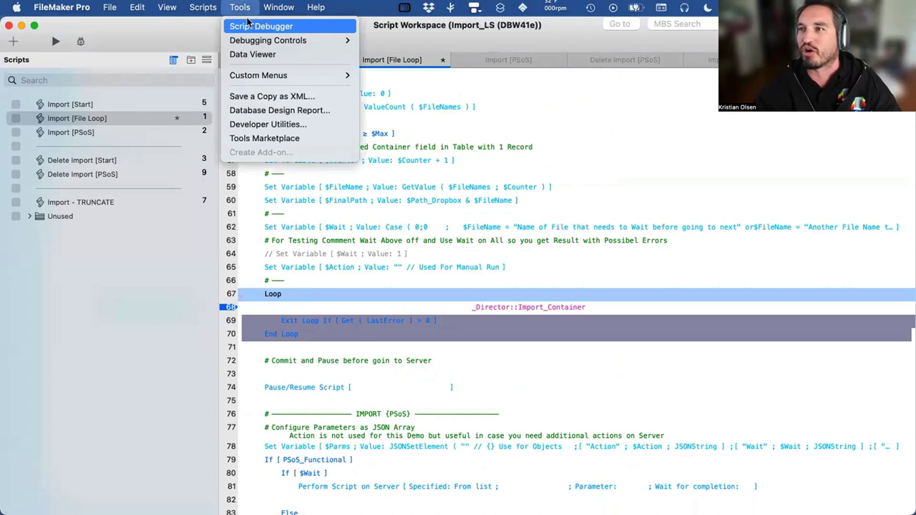
click(166, 27)
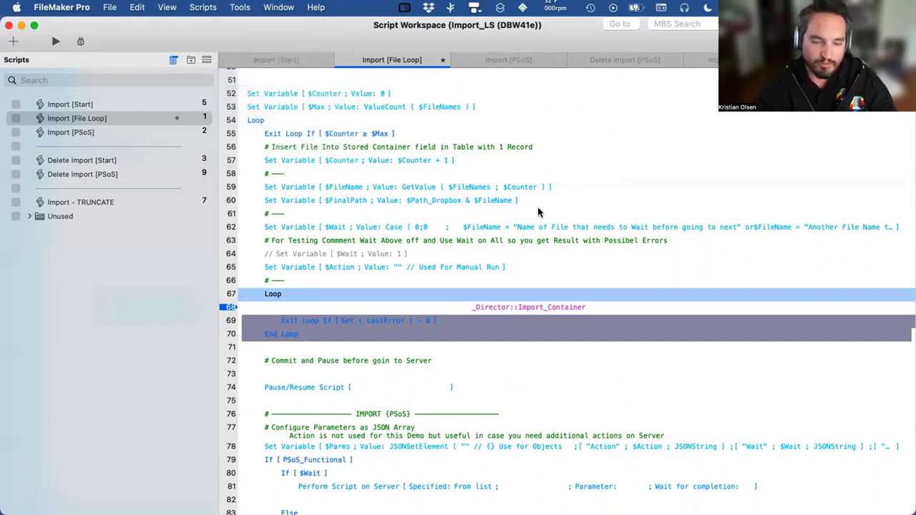
click(648, 177)
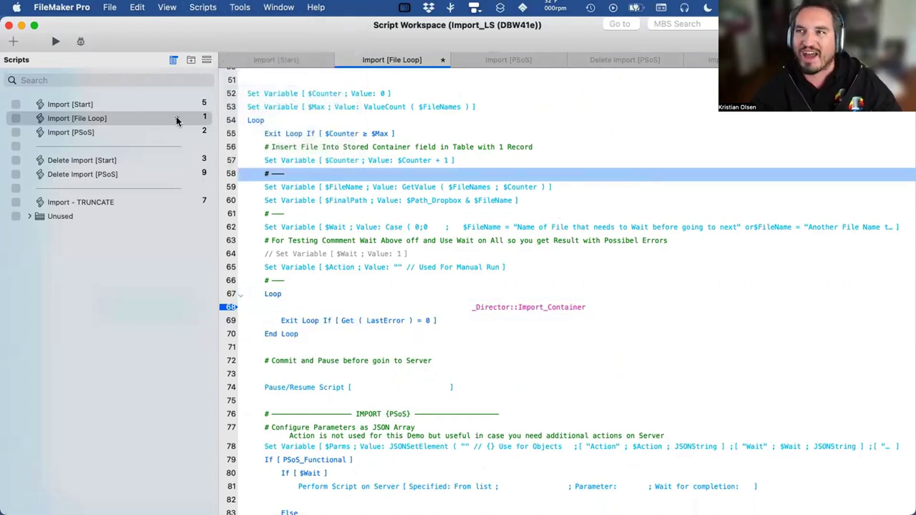
click(9, 25)
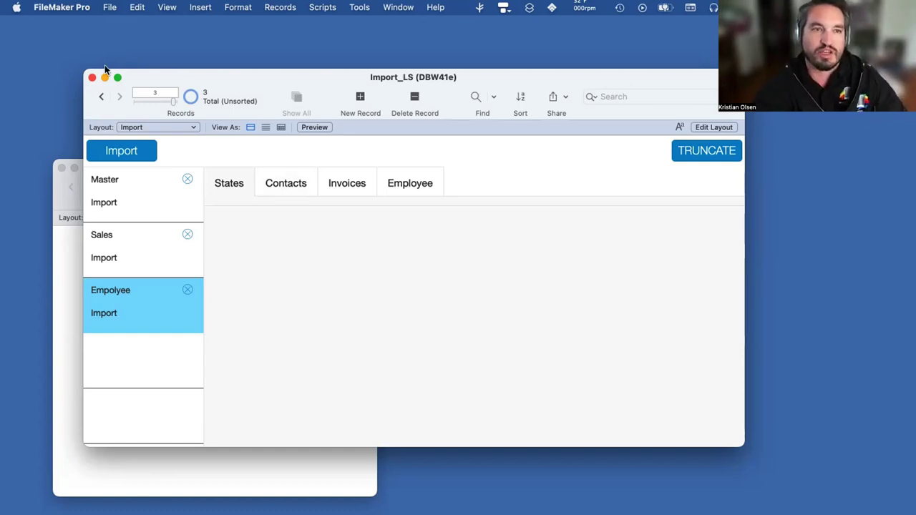
In the Import [Start] script, highlight the IMPORT [Records] section and re-enable its disabled CUSTOMERS steps on lines 55 to 58
key(super+shift+s)
click(57, 104)
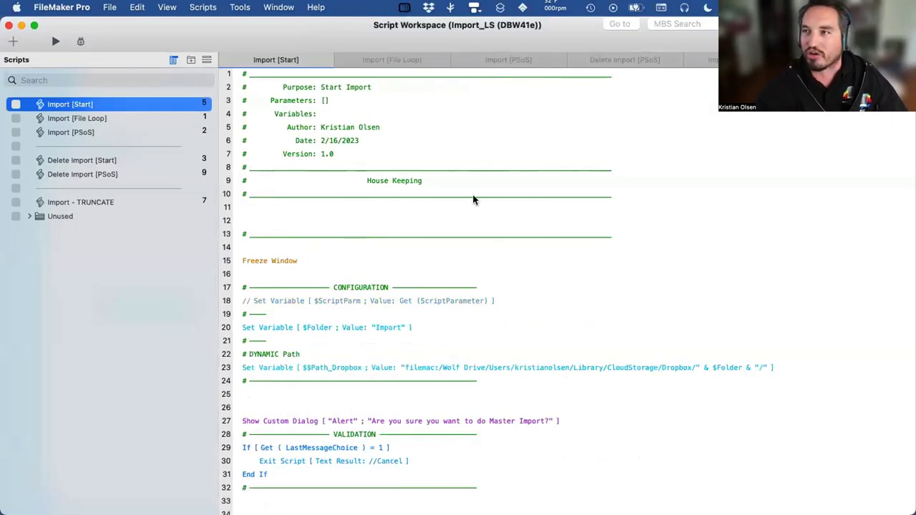
scroll(473, 199, down, 15)
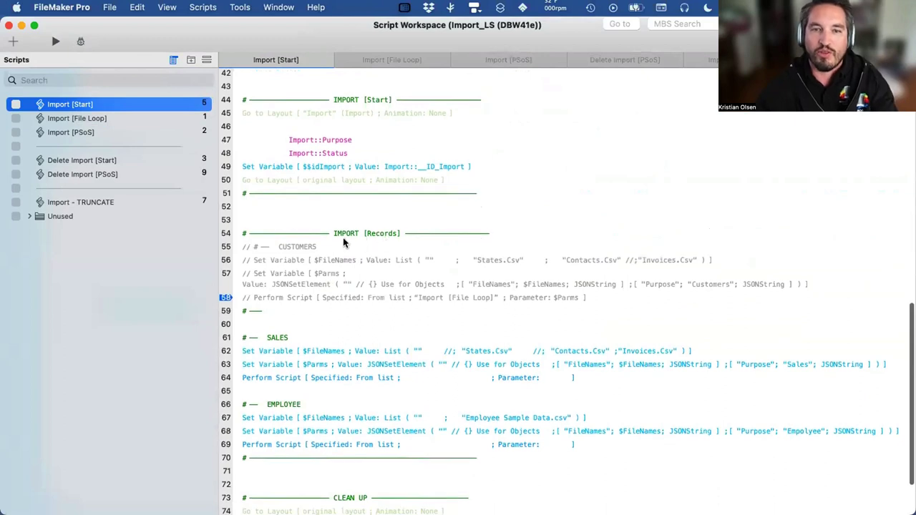
click(345, 235)
shift+click(271, 445)
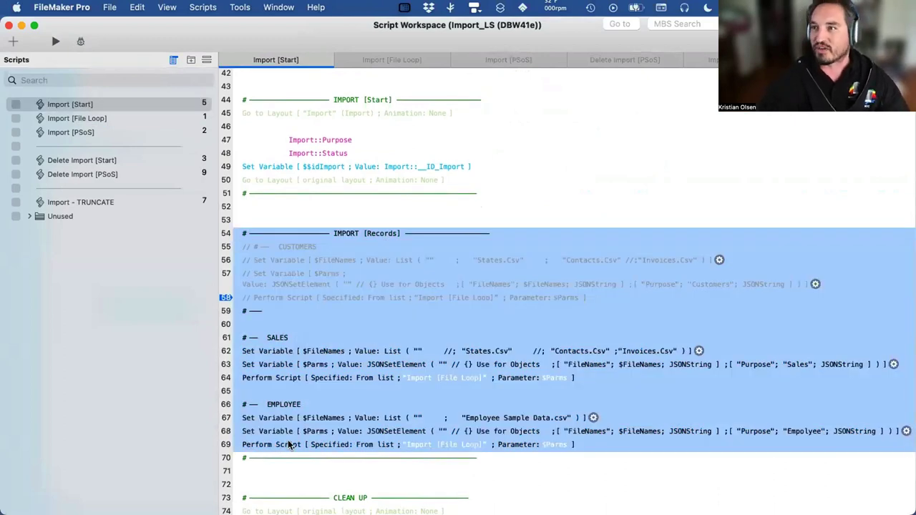
drag(308, 252, 269, 298)
key(super+slash)
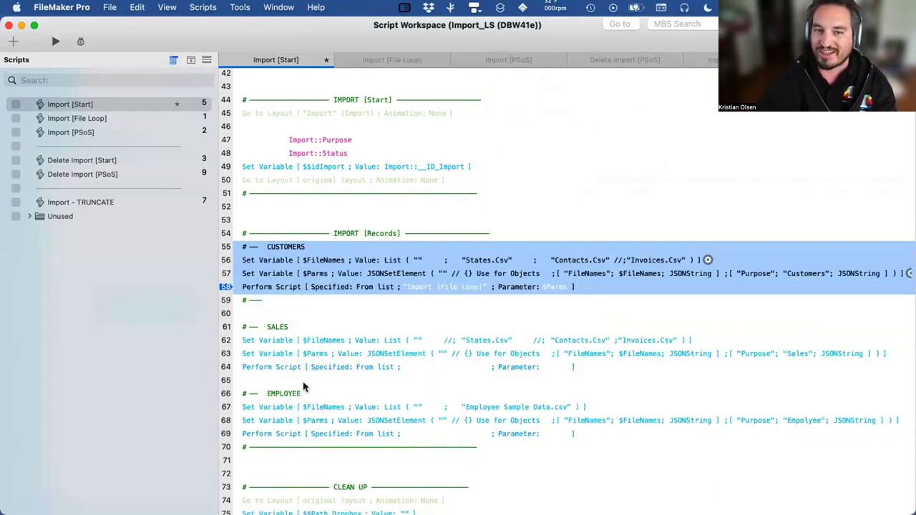
Open the $Wait variable's options on line 62 of Import [File Loop], highlight its $FileName conditions, and close the options
click(102, 118)
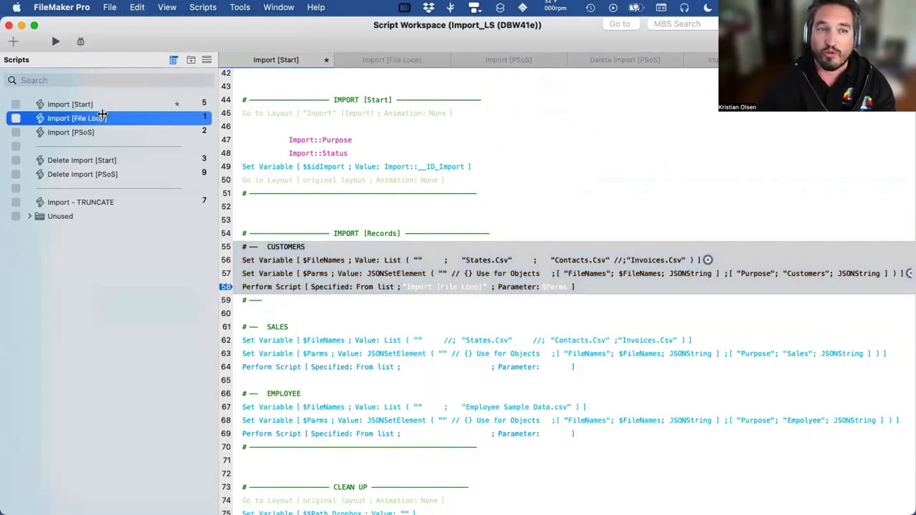
scroll(320, 306, down, 12)
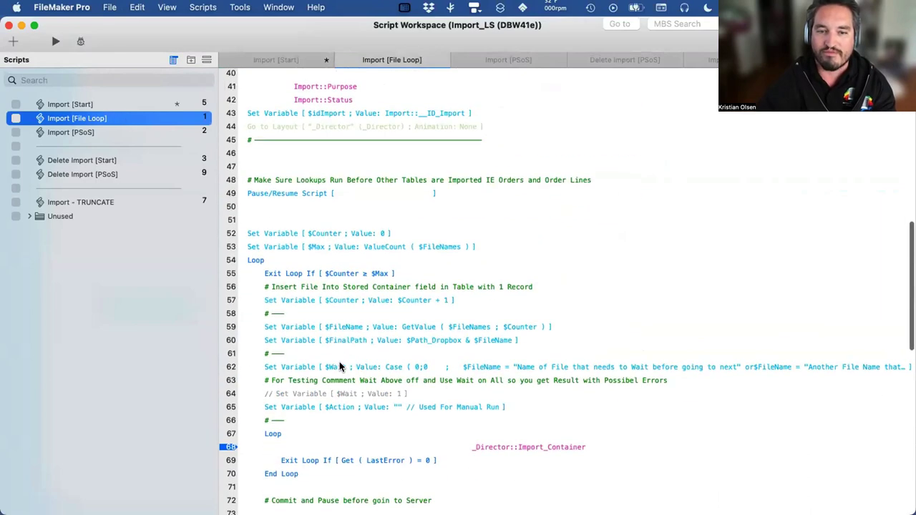
double_click(339, 366)
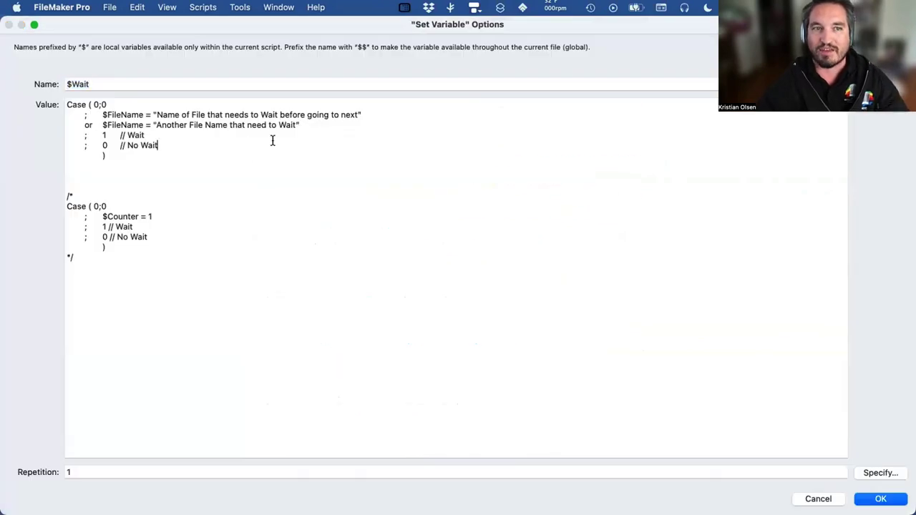
drag(380, 113, 136, 112)
drag(302, 124, 185, 125)
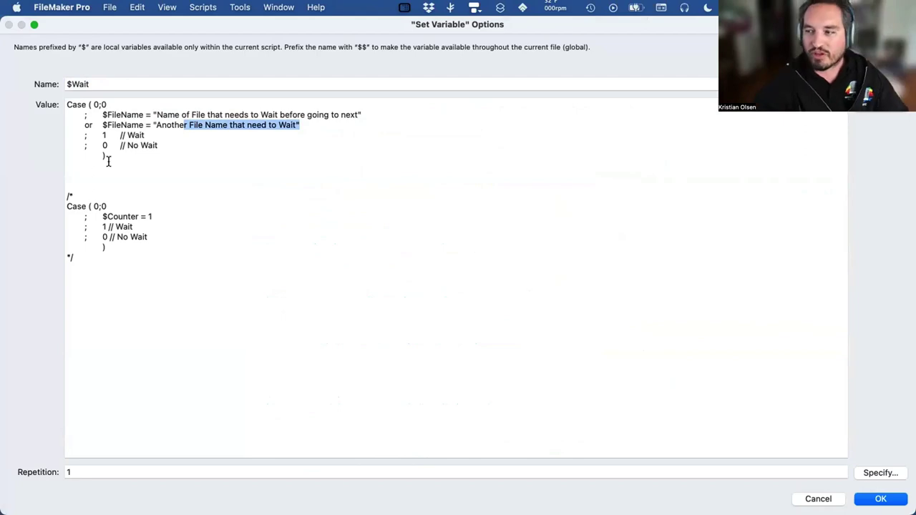
key(Return)
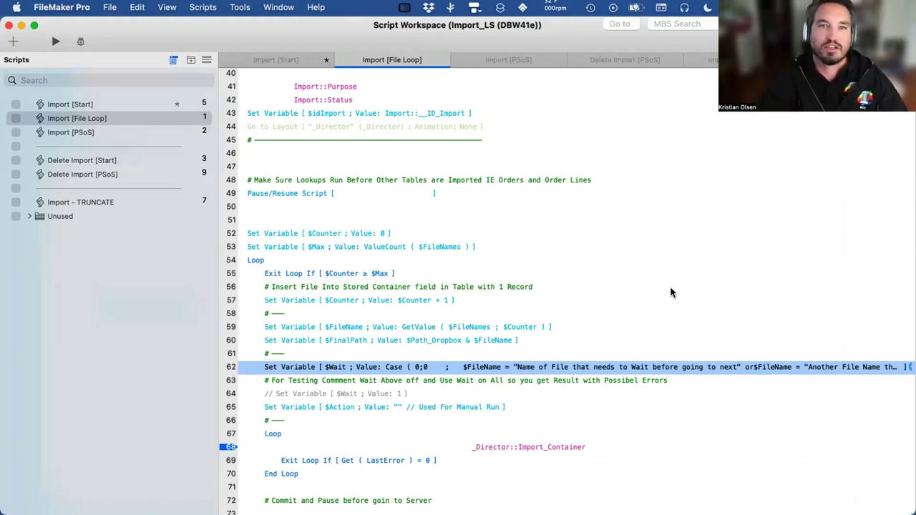
Return to Import [Start], open the Import [PSoS] script, and examine the STATES If condition and Import Records step on lines 50 and 51
click(278, 61)
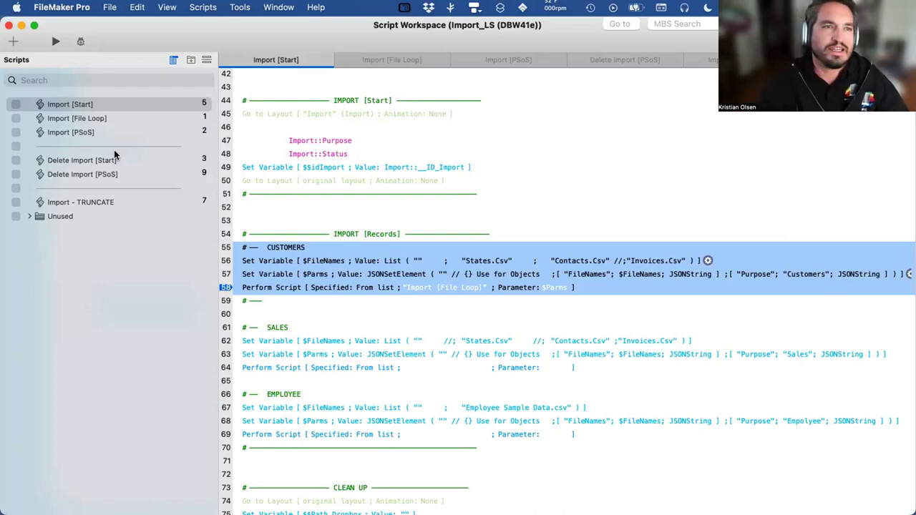
click(62, 133)
scroll(357, 229, down, 15)
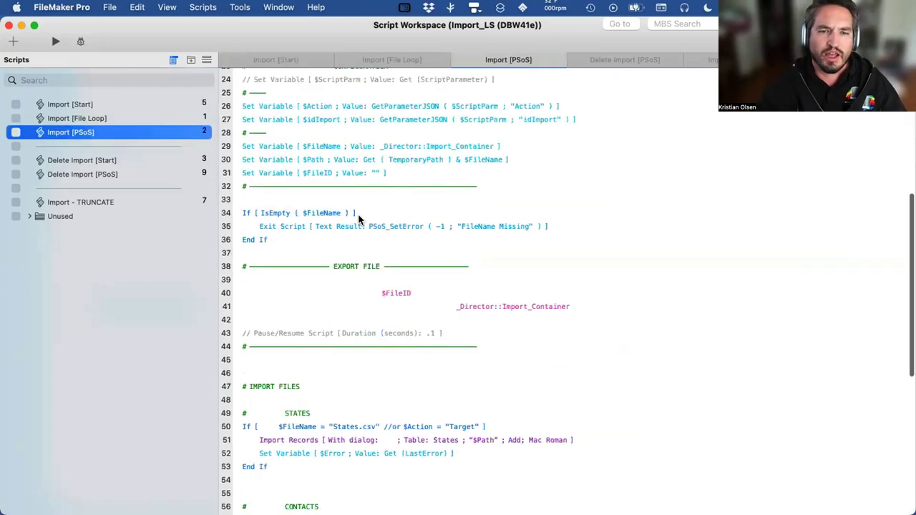
scroll(343, 215, up, 2)
click(338, 151)
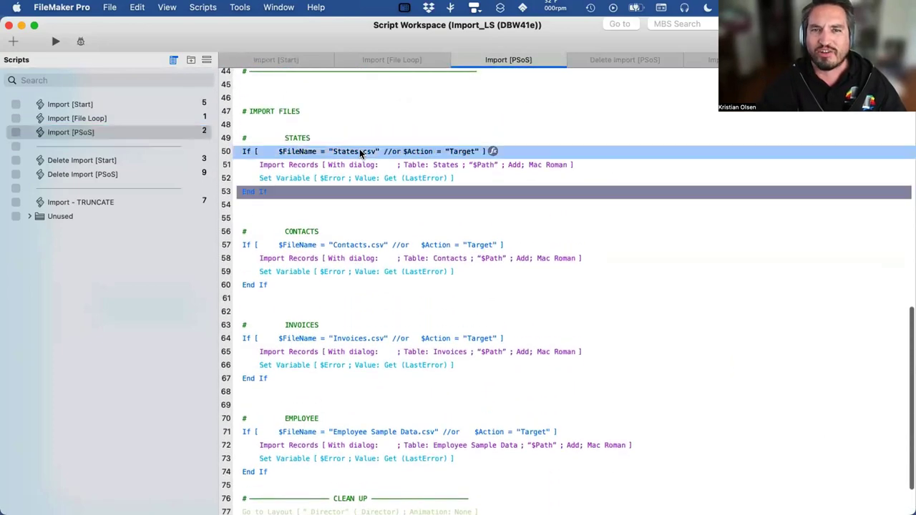
click(360, 151)
click(280, 169)
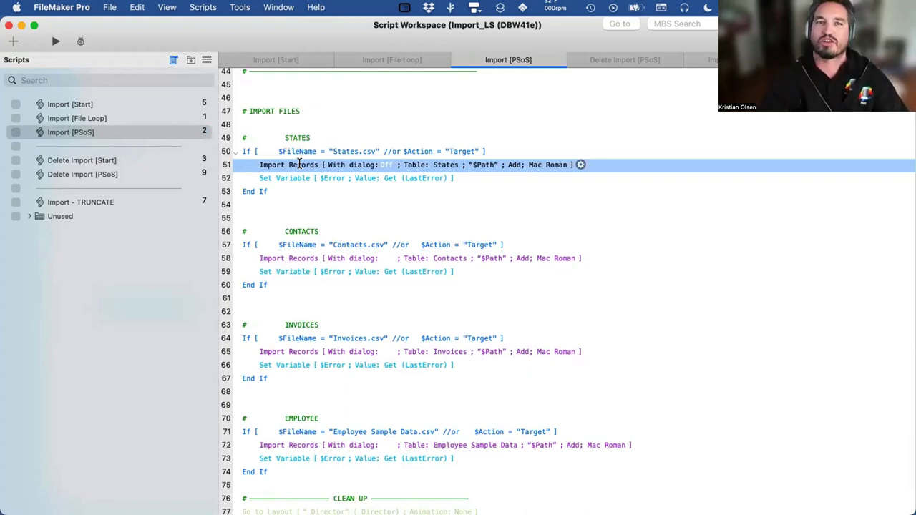
Try to comment out the $FileName condition of the STATES If step on line 50 with //, and discard the edit
click(302, 151)
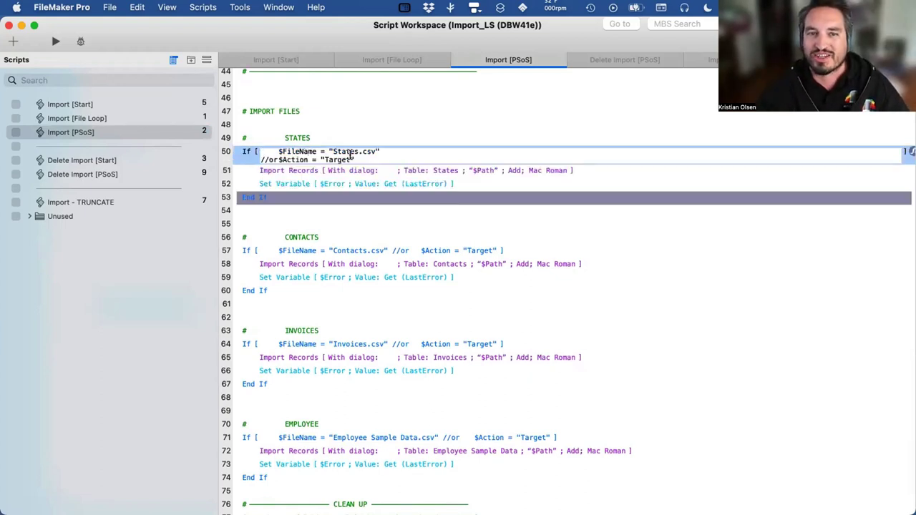
drag(352, 156, 239, 157)
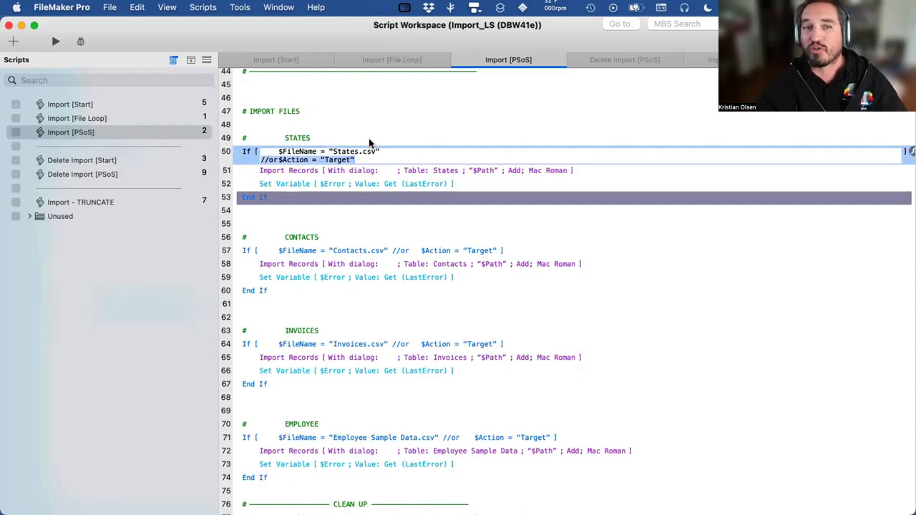
click(278, 153)
text(//)
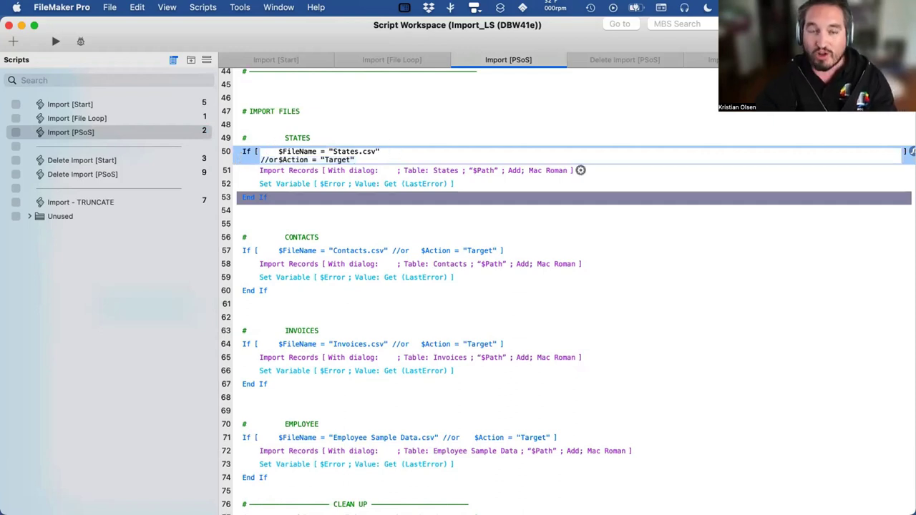
text(//)
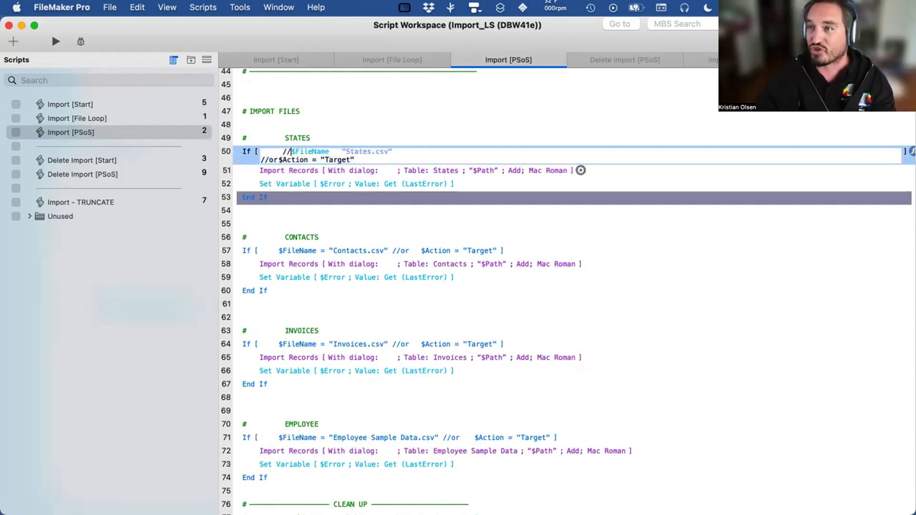
key(BackSpace)
key(BackSpace)
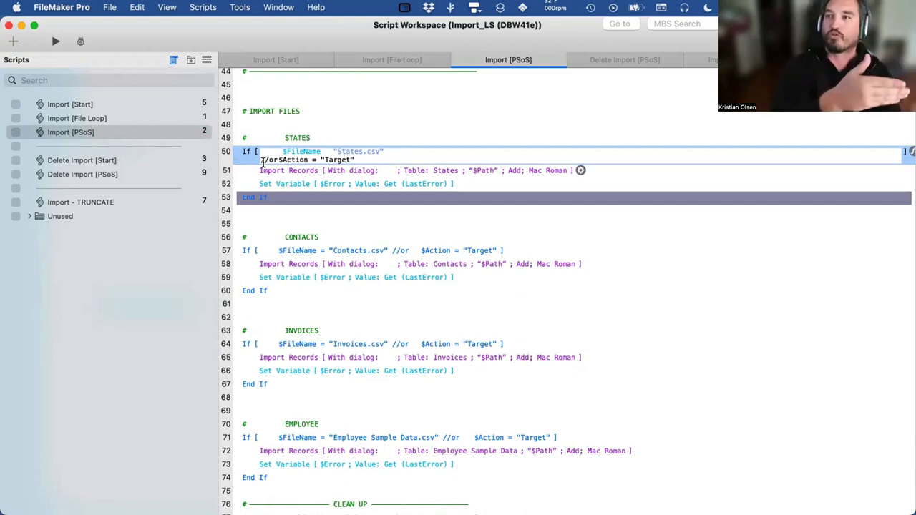
click(78, 117)
click(119, 168)
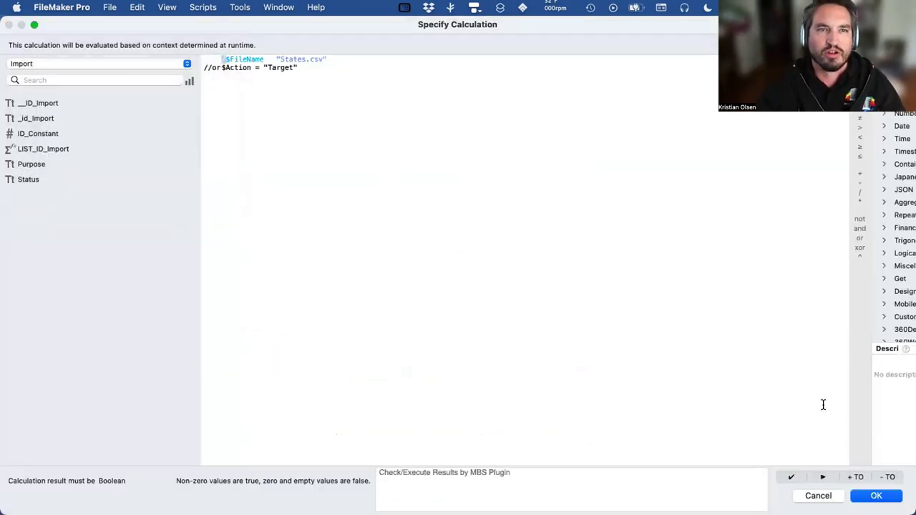
click(818, 495)
Return to the Import [PSoS] script and select the Set Variable [ $Action ] step on line 26 in the CONFIGURATION section
scroll(463, 301, up, 10)
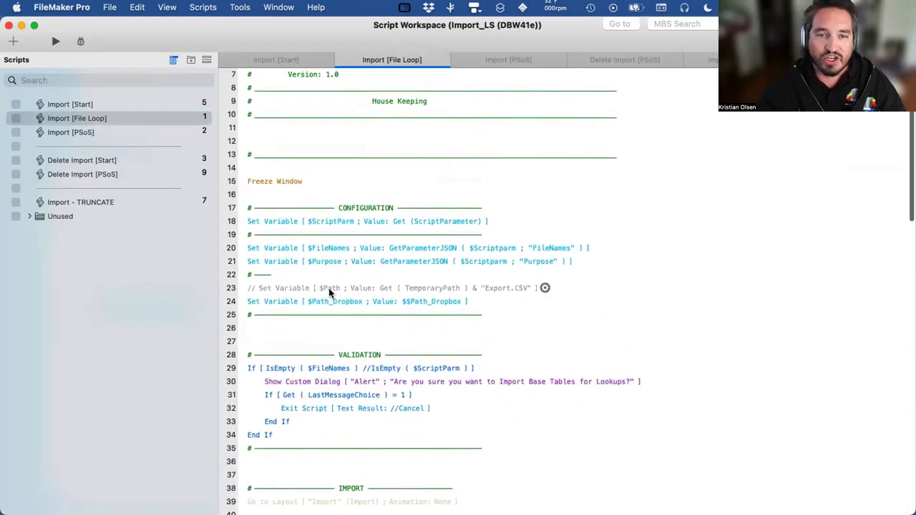
click(68, 132)
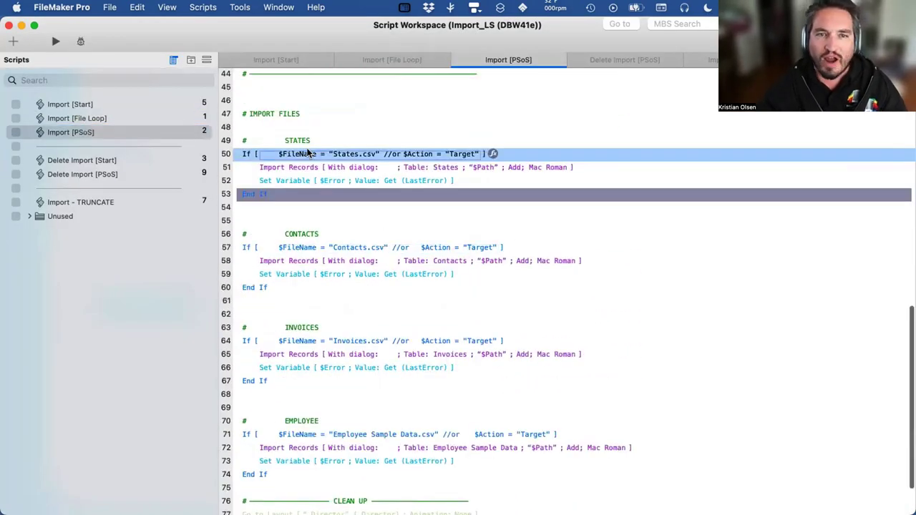
scroll(315, 179, up, 10)
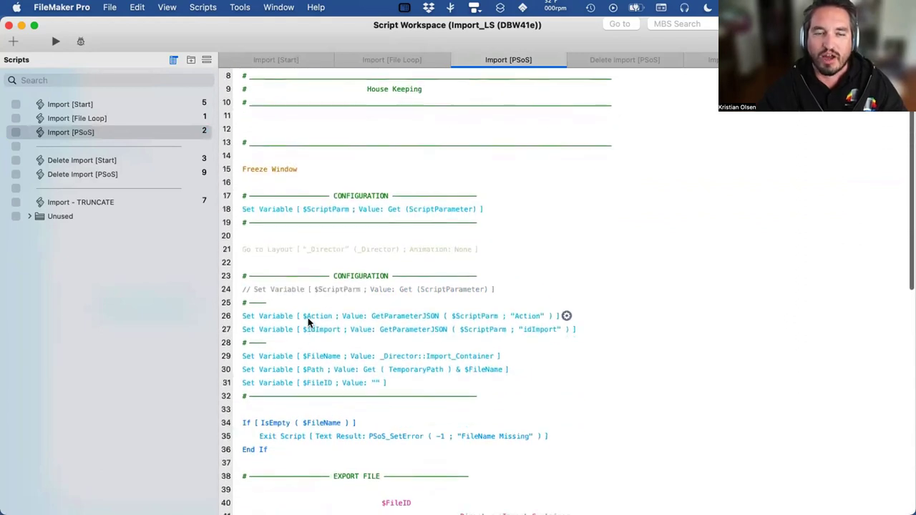
click(307, 320)
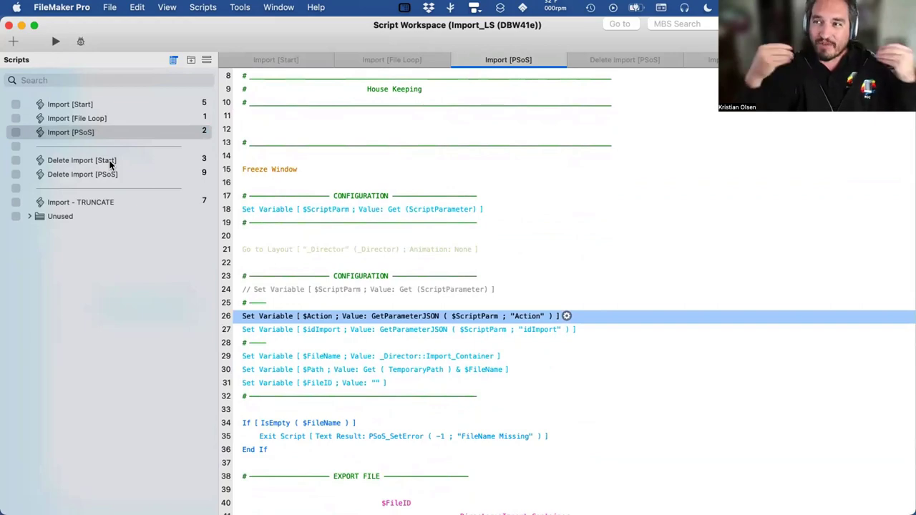
Open the Import [File Loop] script and highlight its IMPORT {PSoS} steps from Set Variable [ $Parms ] on line 78 to End If on line 90
click(109, 129)
click(110, 120)
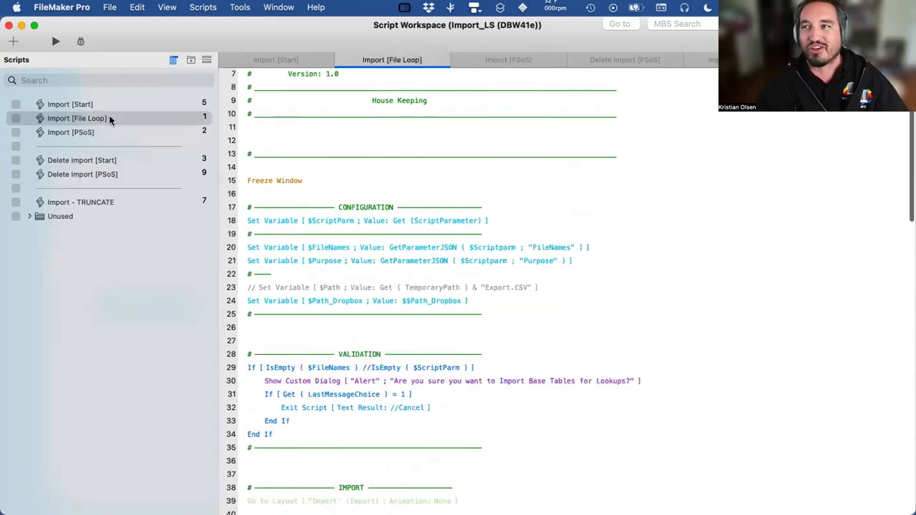
scroll(372, 303, down, 5)
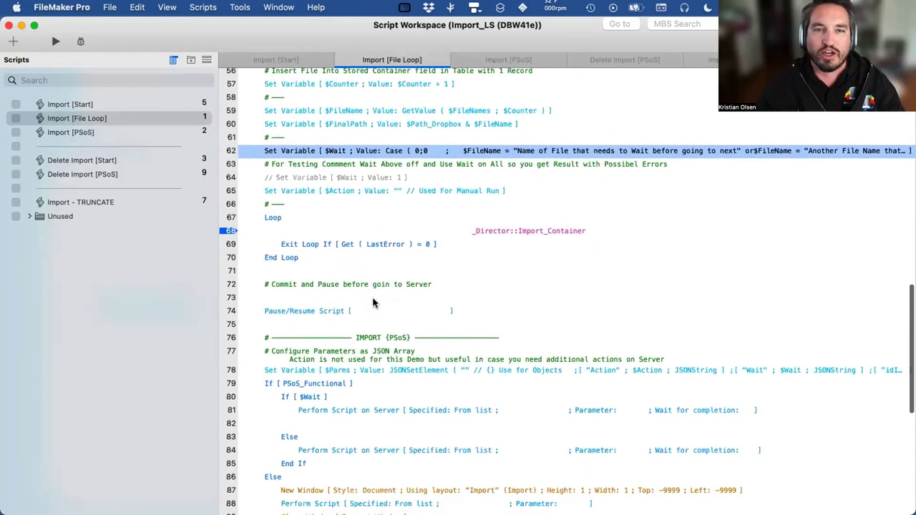
click(300, 368)
scroll(301, 365, down, 3)
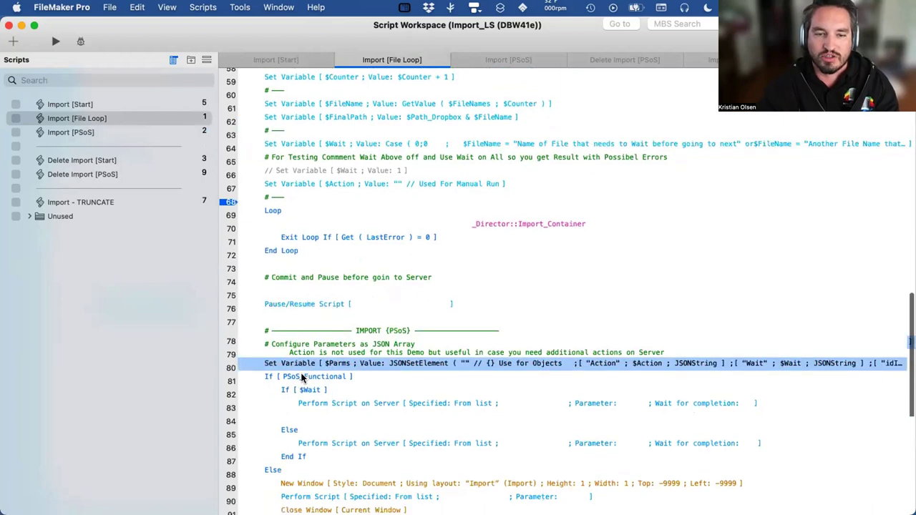
shift+click(278, 458)
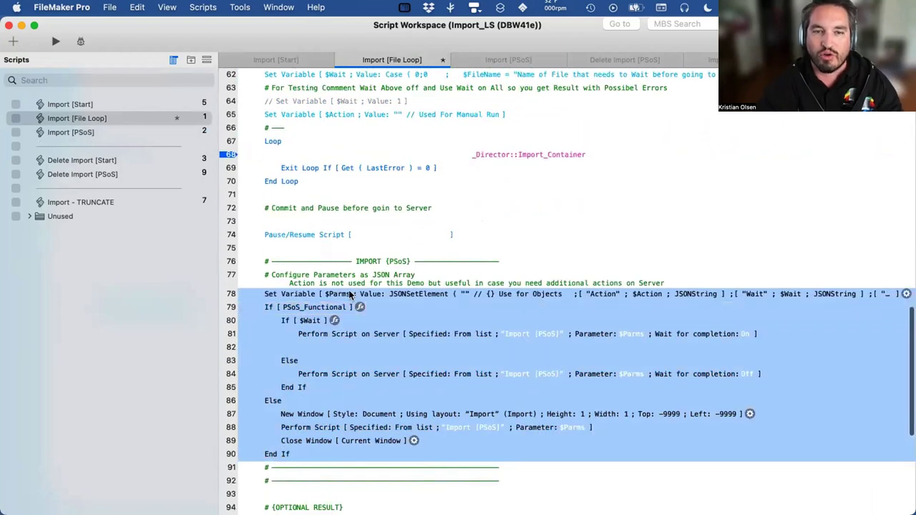
Open the options of the $Parms variable on line 78, highlight $Action in its JSONSetElement calculation, and close the options without changes
click(396, 294)
double_click(396, 293)
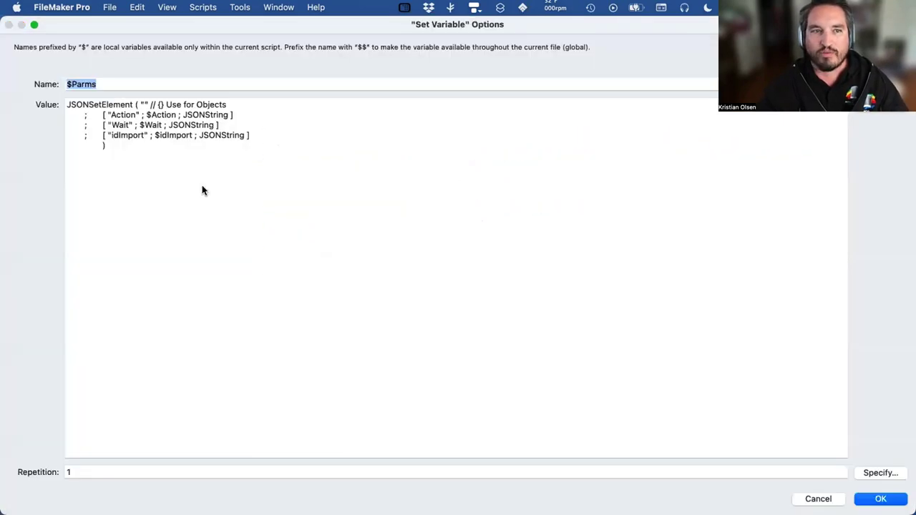
double_click(170, 113)
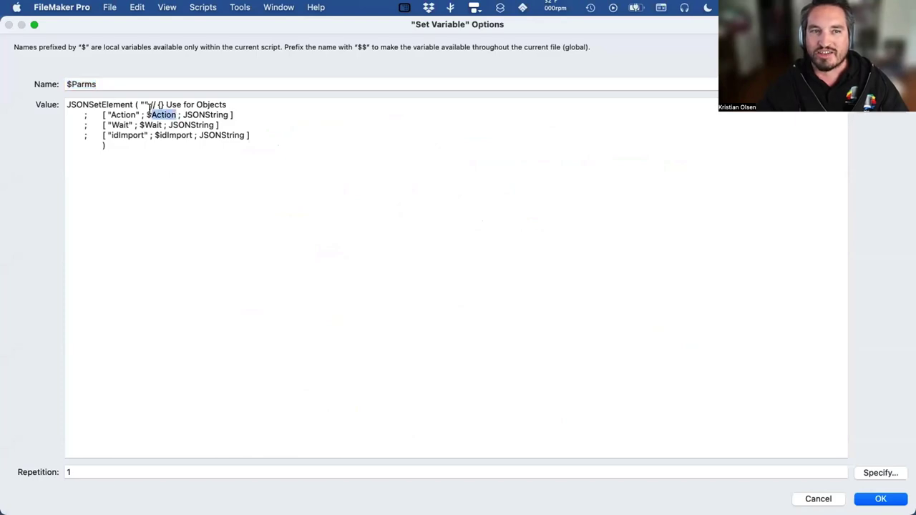
click(818, 498)
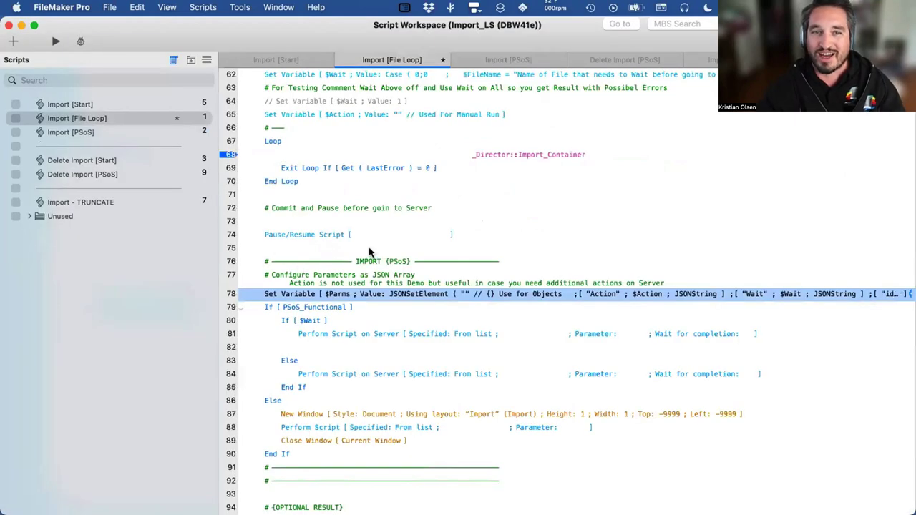
Highlight lines 58 to 78 of Import [File Loop] and single out the Set Variable [ $Action ] step on line 65
scroll(371, 252, up, 5)
shift+click(339, 202)
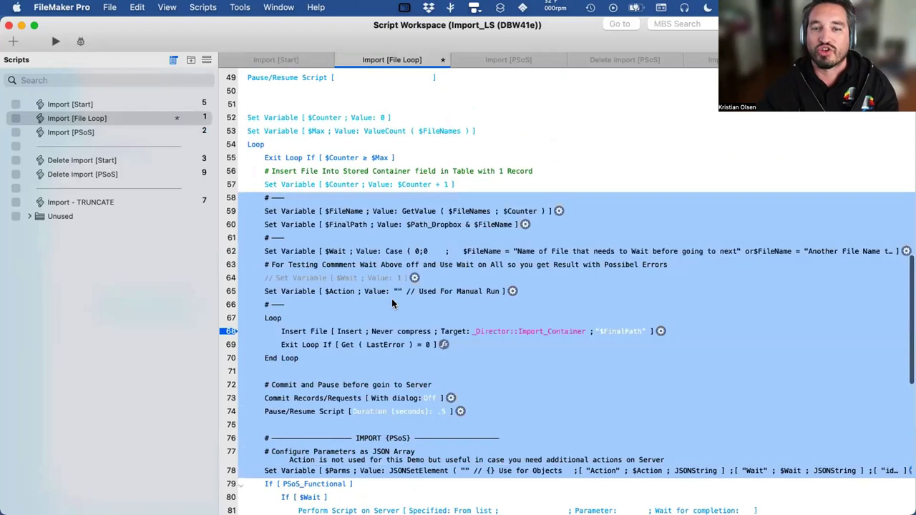
click(437, 292)
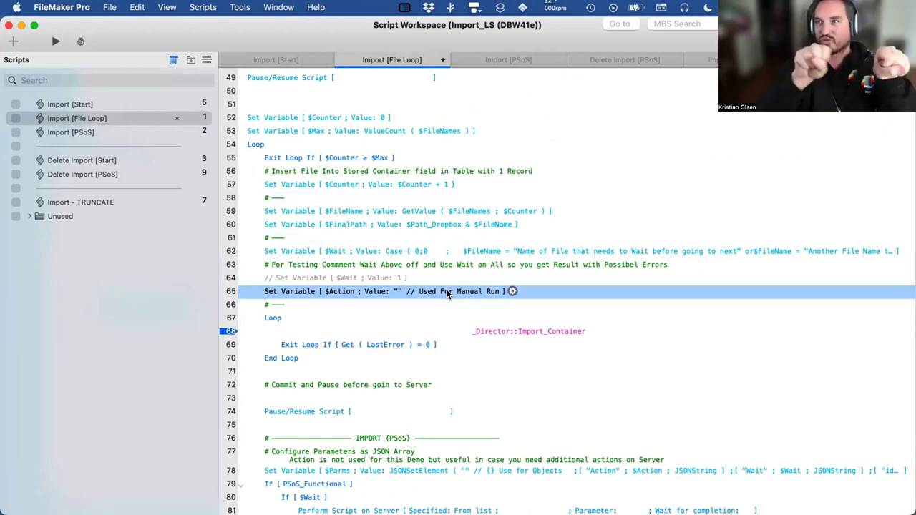
scroll(447, 293, down, 5)
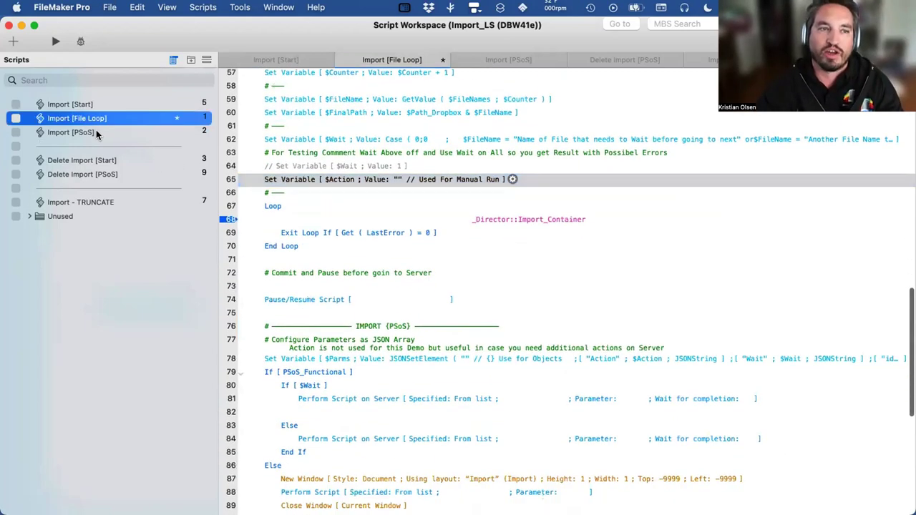
Open the Import [PSoS] script and highlight the complete STATES import block on lines 49 to 53
click(96, 132)
scroll(325, 332, down, 10)
scroll(307, 287, up, 4)
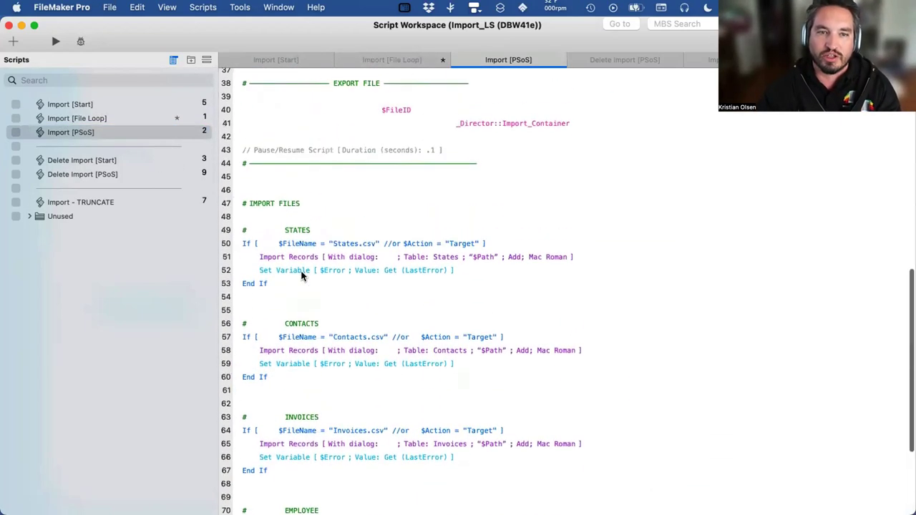
shift+click(310, 231)
click(272, 283)
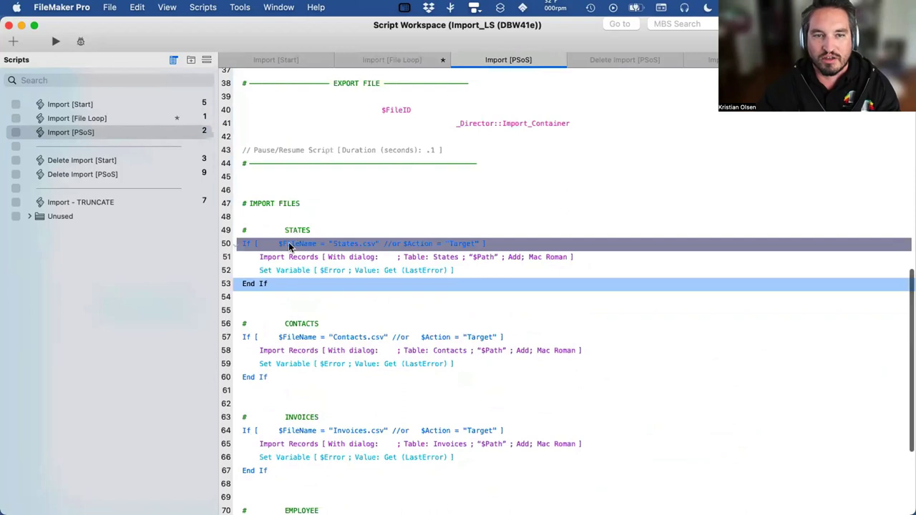
click(293, 230)
shift+click(269, 283)
scroll(344, 337, down, 5)
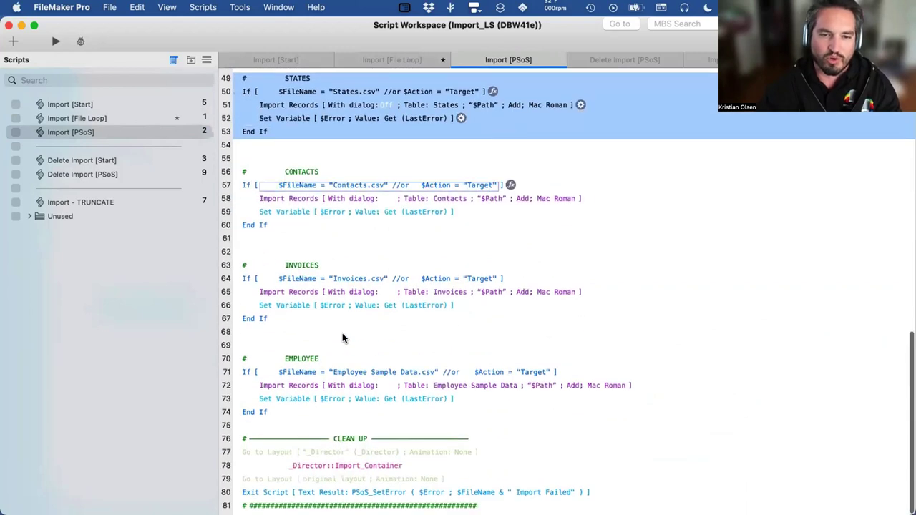
Duplicate the EMPLOYEE import block on lines 70 to 74 and insert a blank line between the original and the copy
click(291, 360)
shift+click(261, 411)
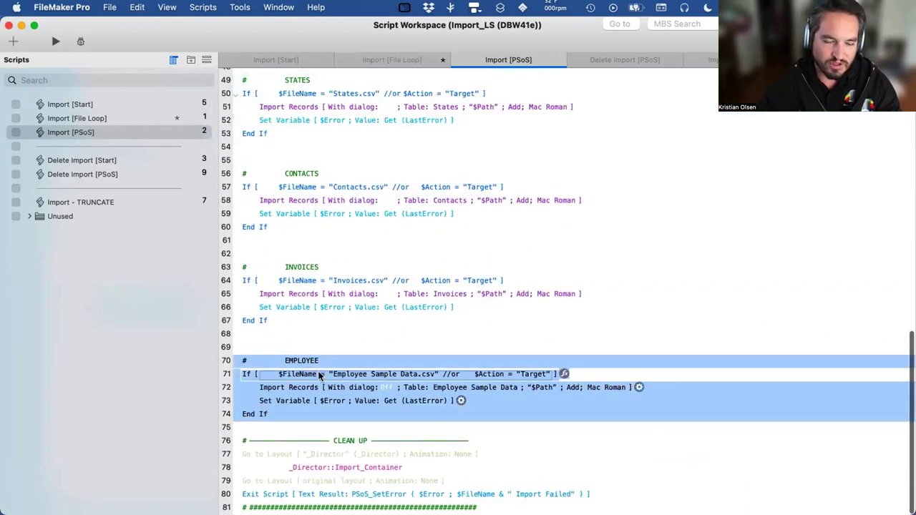
key(super+d)
click(277, 404)
click(276, 408)
key(Return)
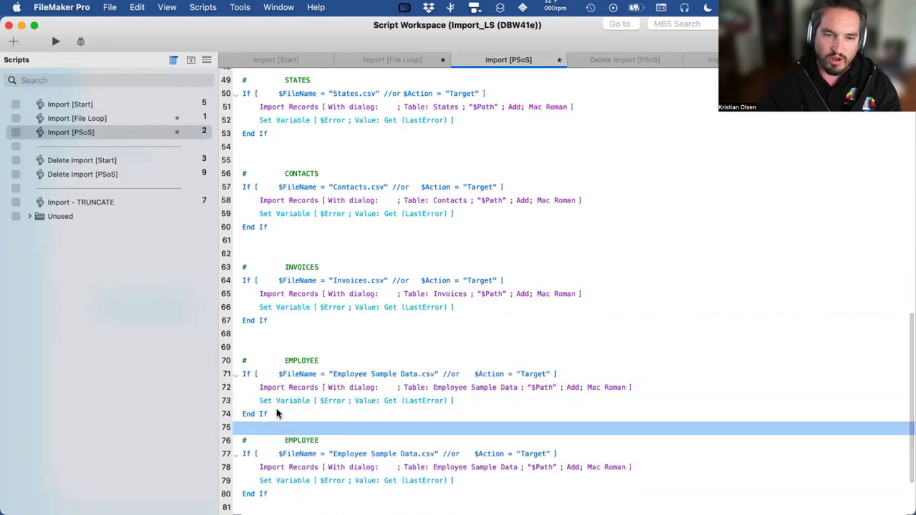
In the import order of the EMPLOYEE Import Records step on line 72, exclude Hire Date through Exit Date, set them back to import, and accept
click(277, 385)
double_click(278, 386)
click(447, 131)
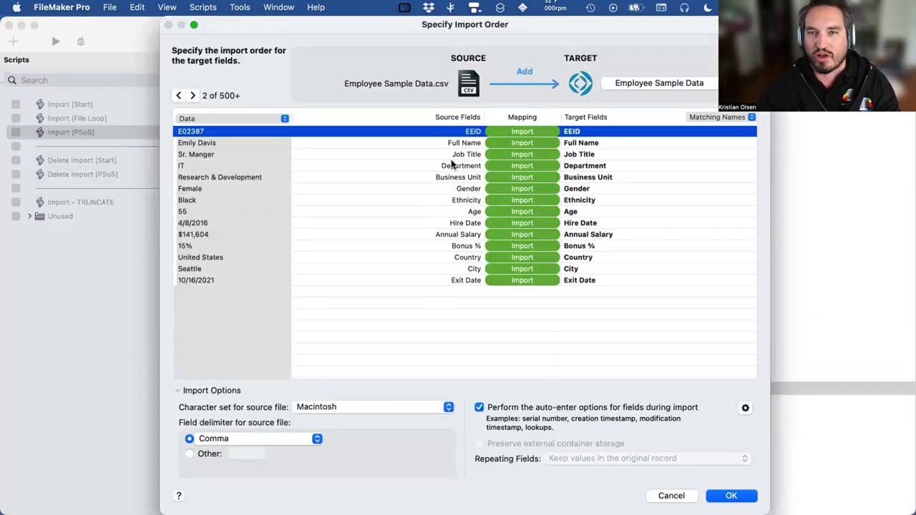
shift+click(445, 212)
click(465, 222)
shift+click(459, 280)
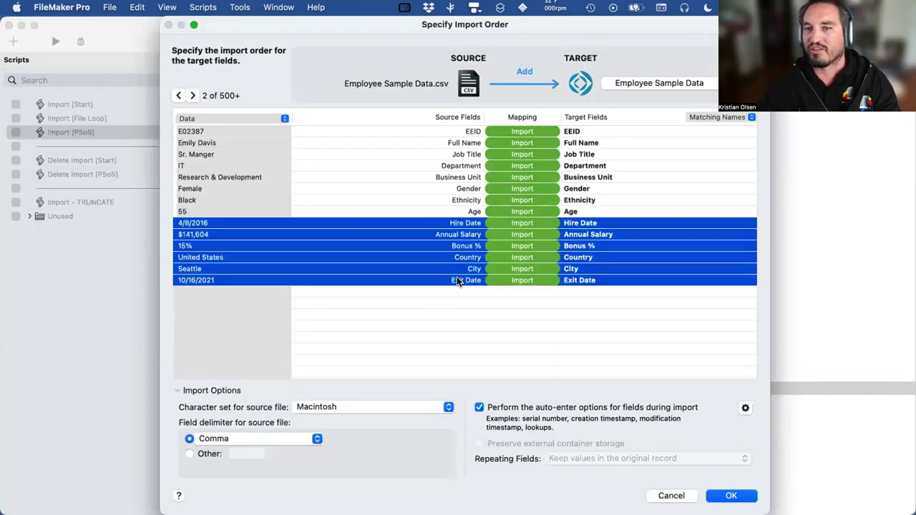
click(537, 223)
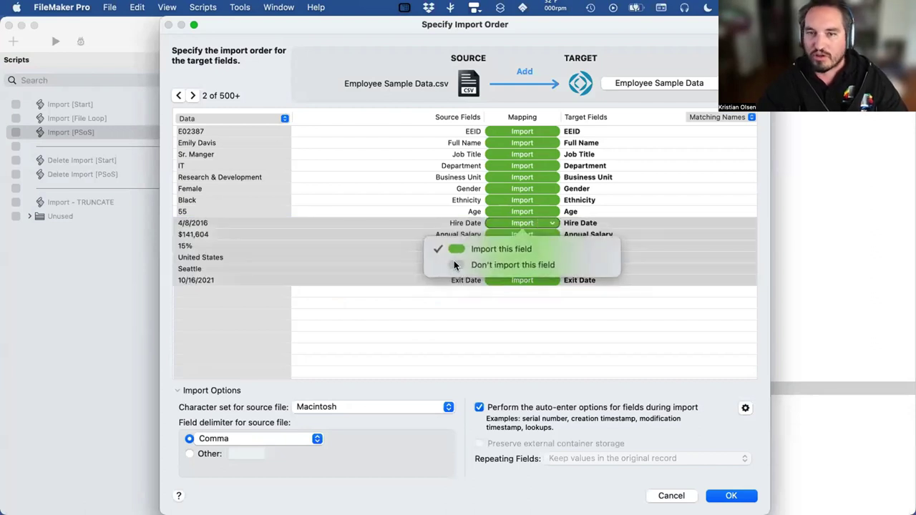
click(458, 264)
click(546, 222)
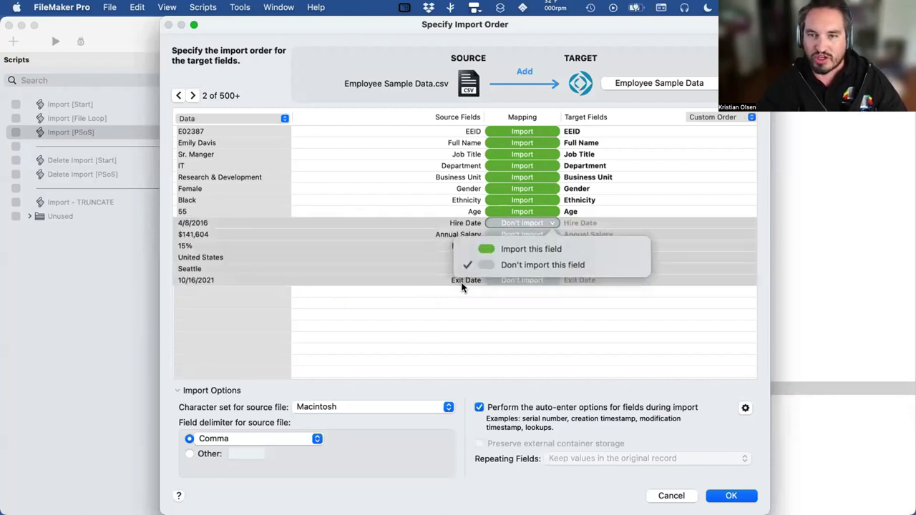
click(494, 247)
click(730, 495)
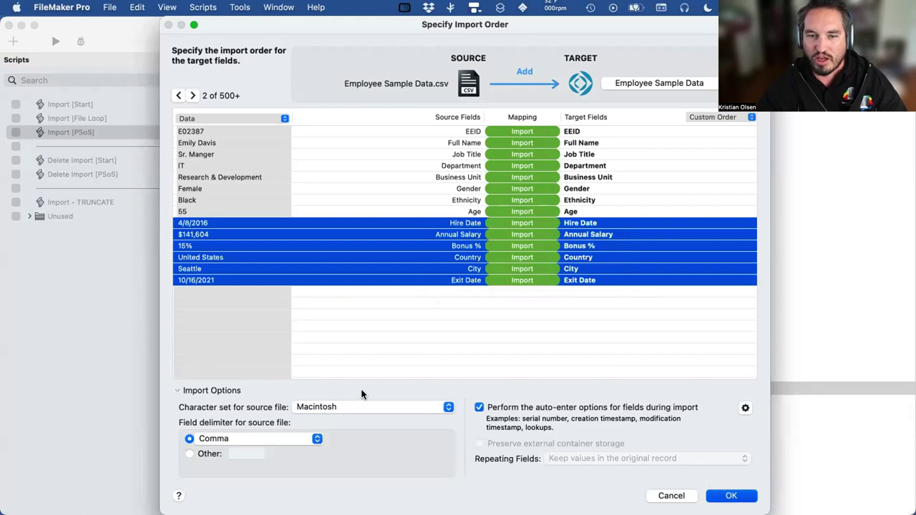
In the duplicated Import Records step on line 78, set Annual Salary through Exit Date to "Don't import this field" and cancel the import order
click(280, 464)
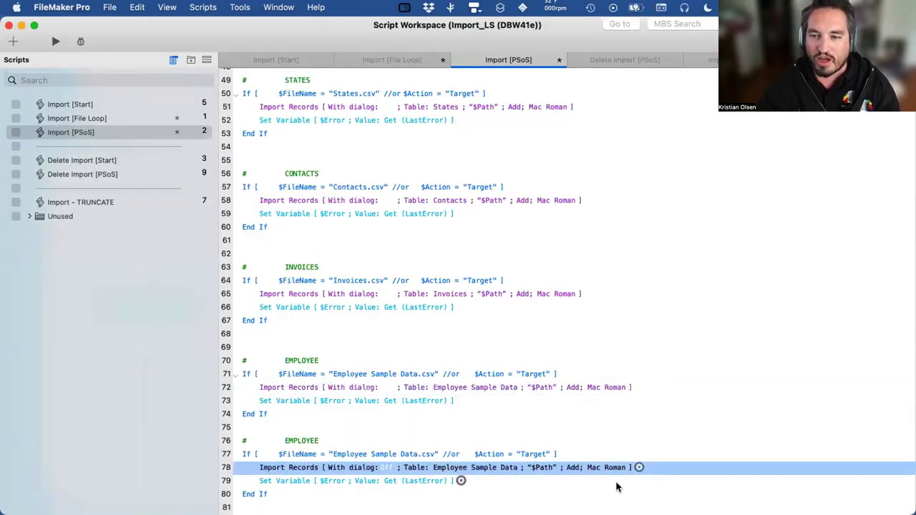
click(639, 467)
click(709, 422)
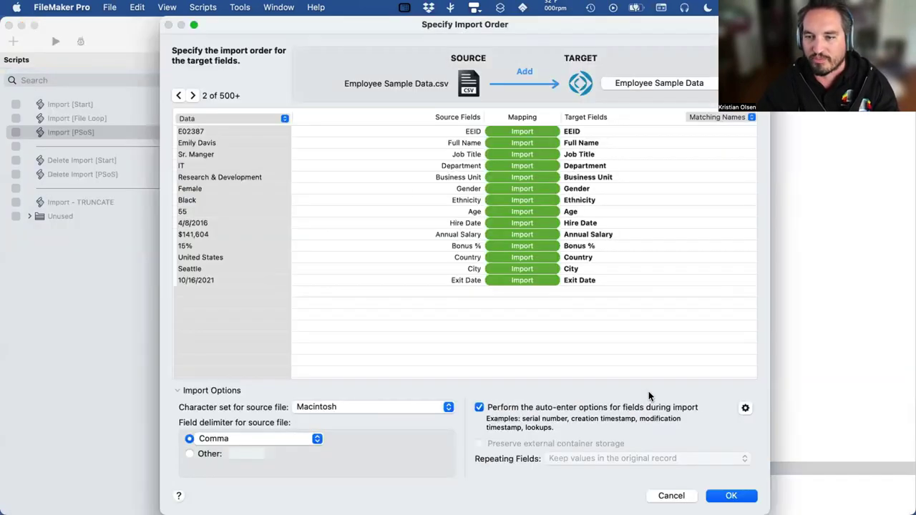
shift+click(452, 222)
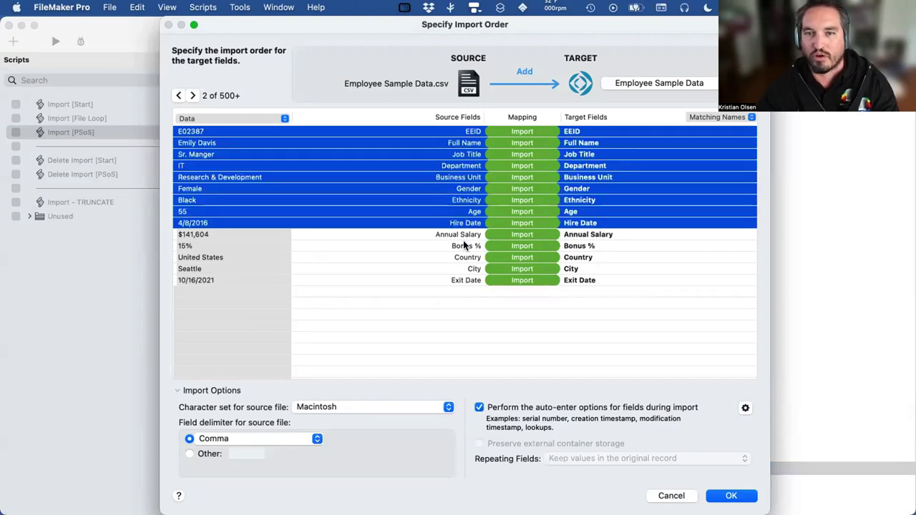
click(463, 234)
shift+click(465, 277)
click(486, 278)
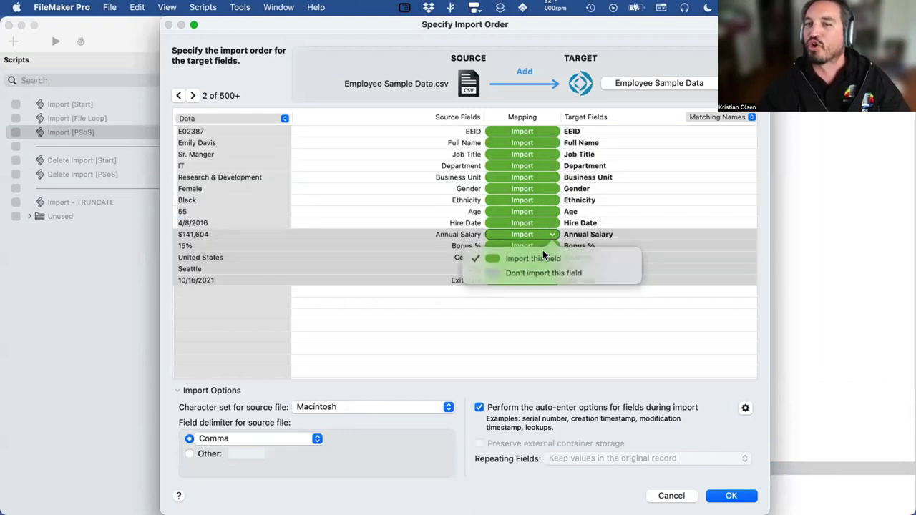
click(484, 273)
click(671, 495)
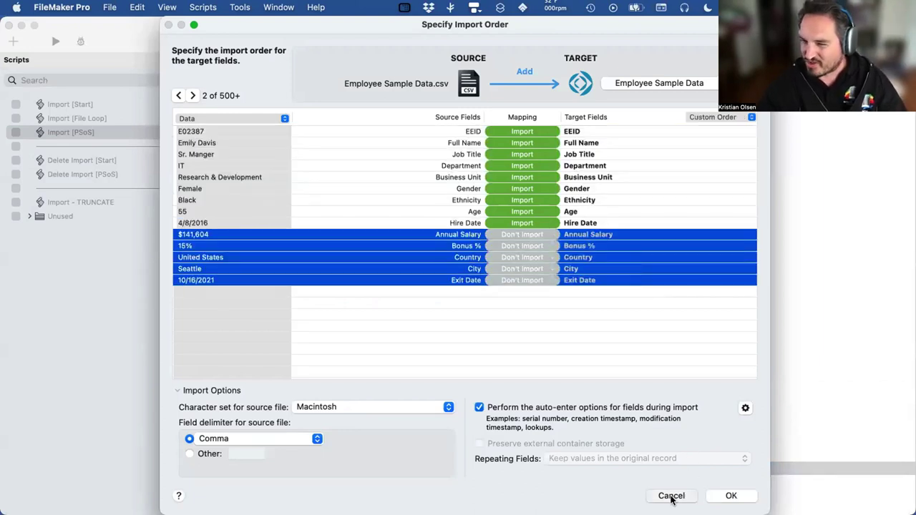
Delete the duplicated EMPLOYEE import block on lines 76 to 80 of the Import [PSoS] script and save the script
click(324, 417)
click(300, 437)
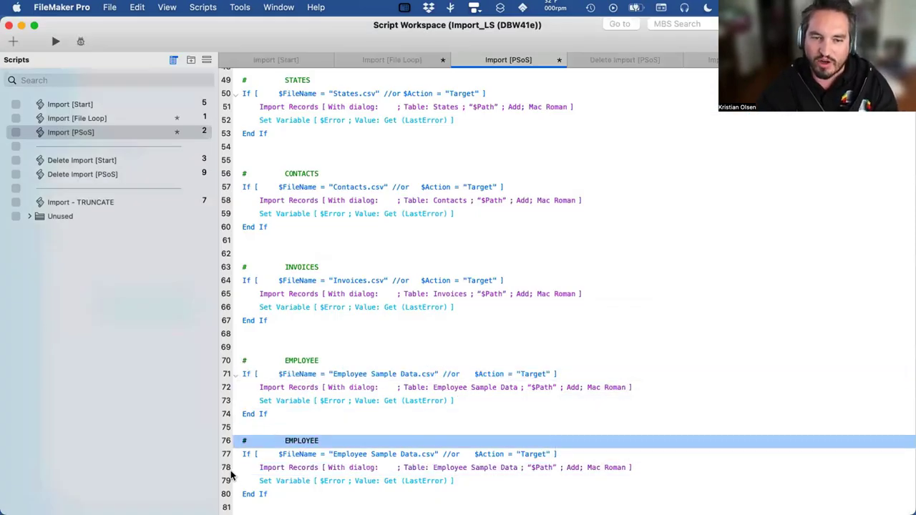
shift+click(246, 491)
shift+click(251, 495)
key(Delete)
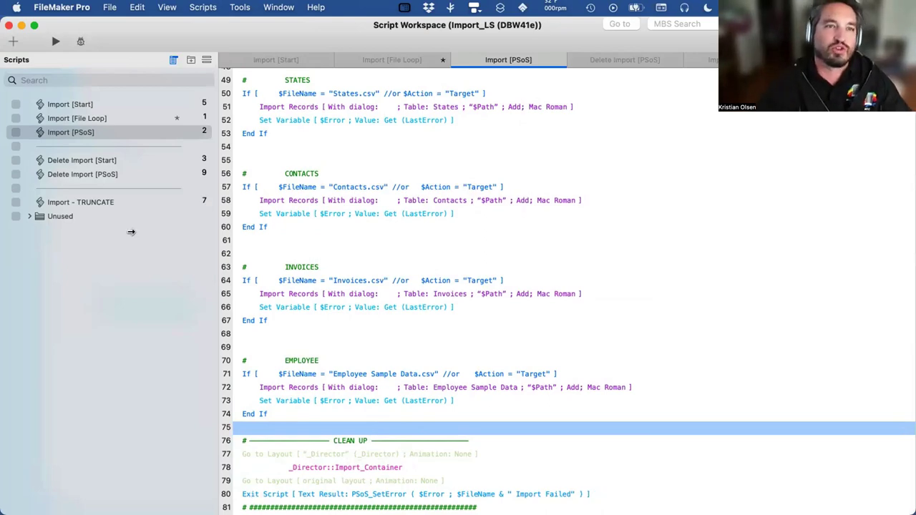
Highlight lines 58 to 69 of the Import [Start] script, covering the SALES and EMPLOYEE blocks, and open the Import [File Loop] script
click(73, 106)
scroll(365, 322, down, 2)
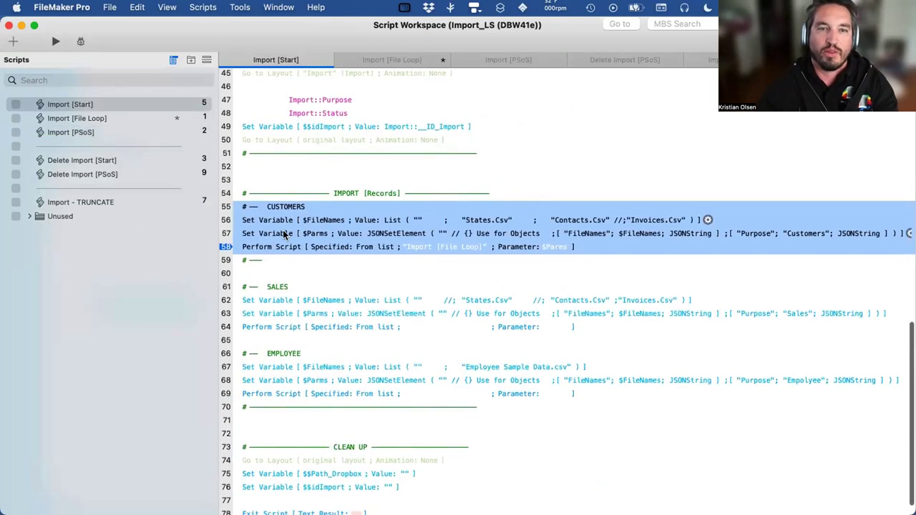
shift+click(272, 393)
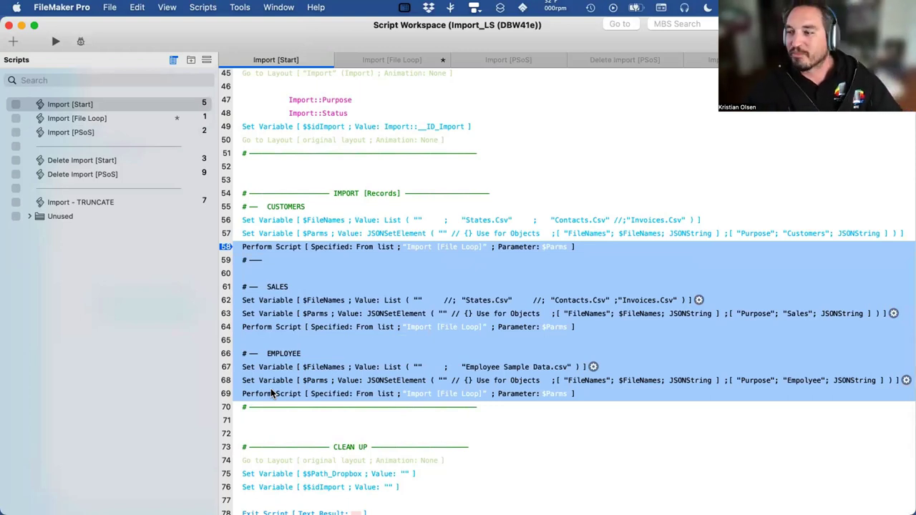
click(551, 448)
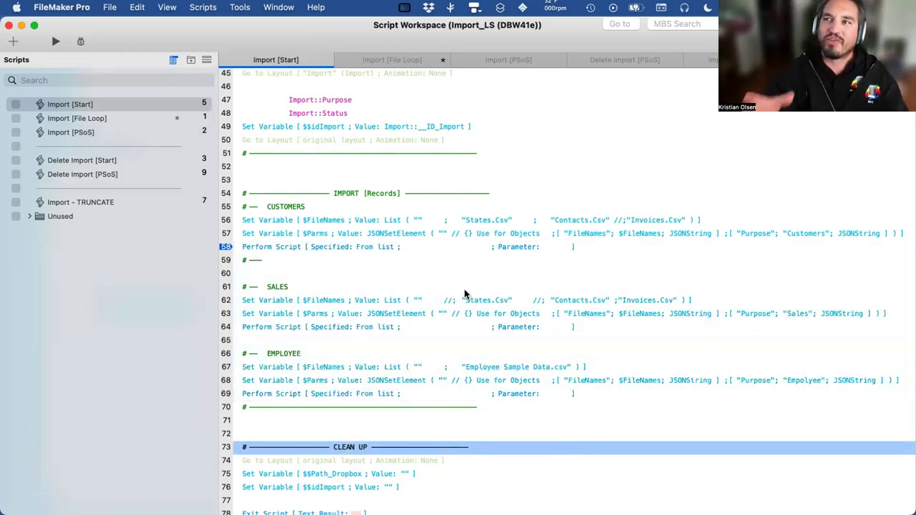
click(88, 118)
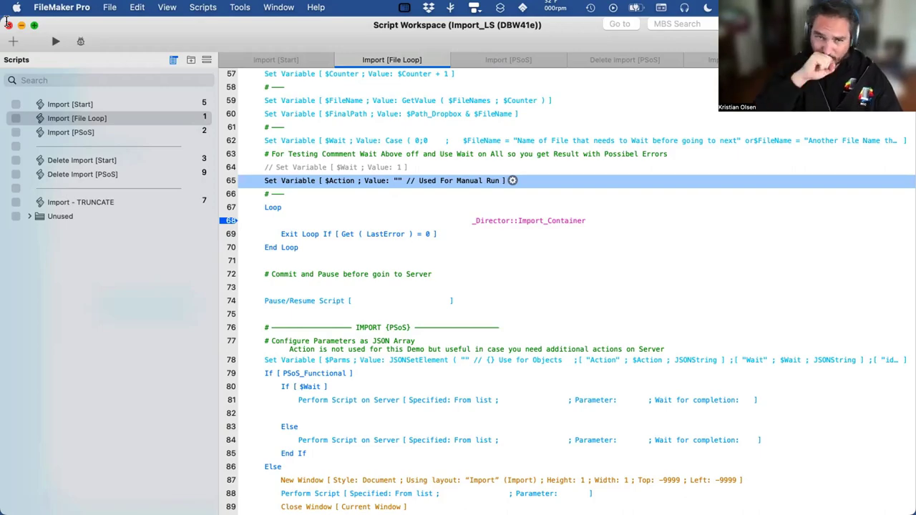
Switch to the Import_LS data window and show the Invoices of the Sales import record
mouse_move(3, 10)
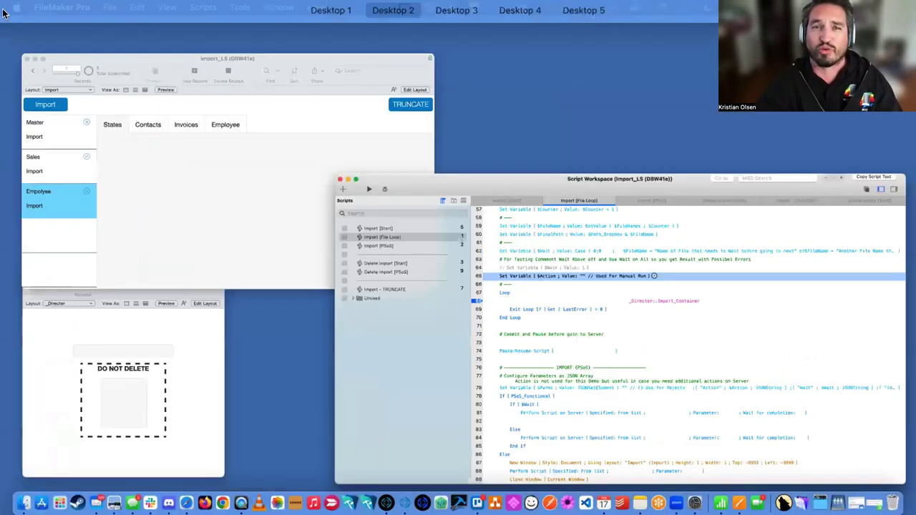
click(157, 244)
click(122, 244)
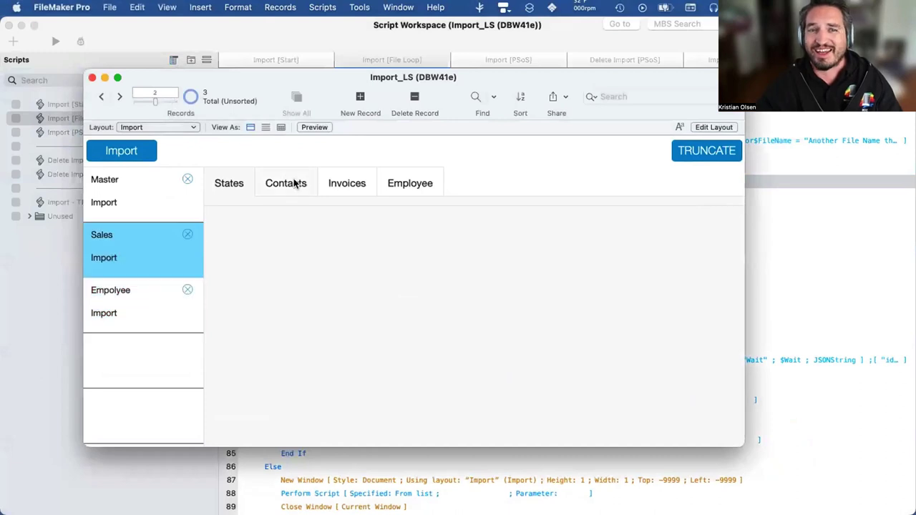
click(351, 183)
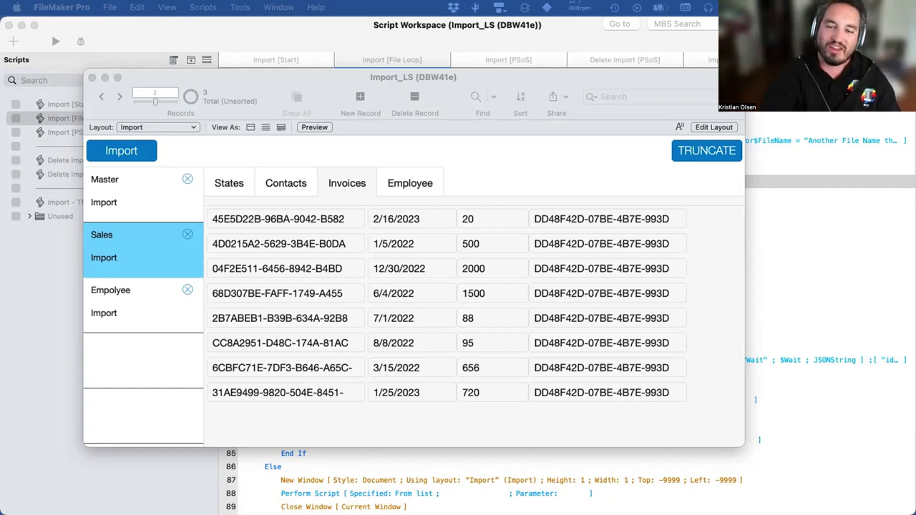
In the Import [PSoS] script, insert an Export Field Contents step below the disabled Pause/Resume Script step on line 43
click(277, 45)
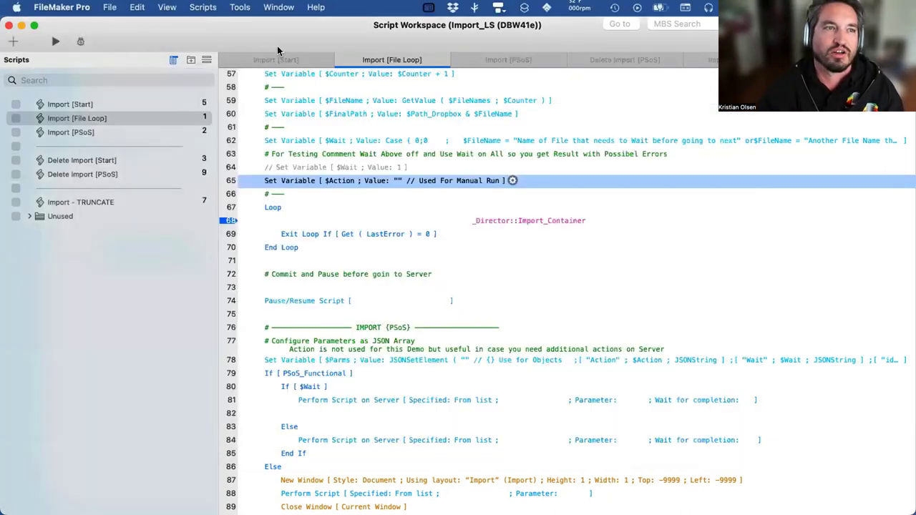
click(100, 133)
scroll(342, 313, up, 10)
scroll(342, 319, up, 2)
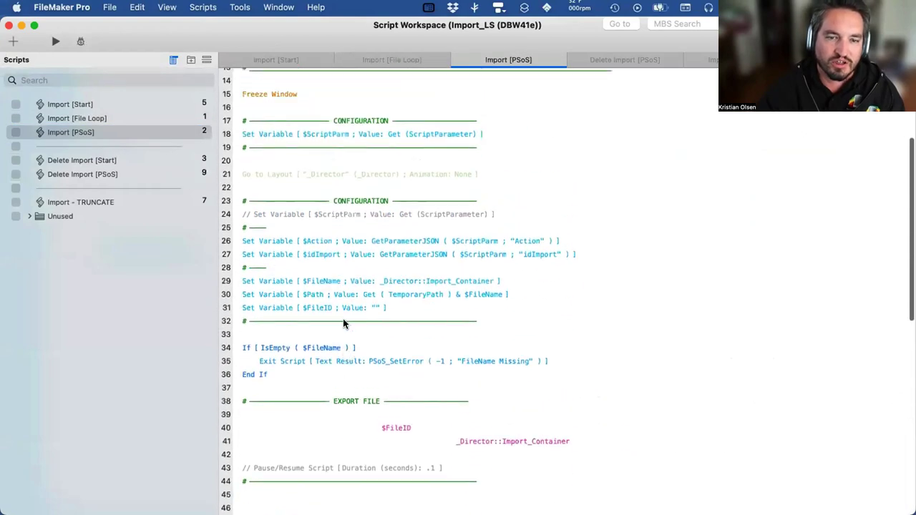
scroll(343, 319, down, 3)
click(271, 415)
key(Return)
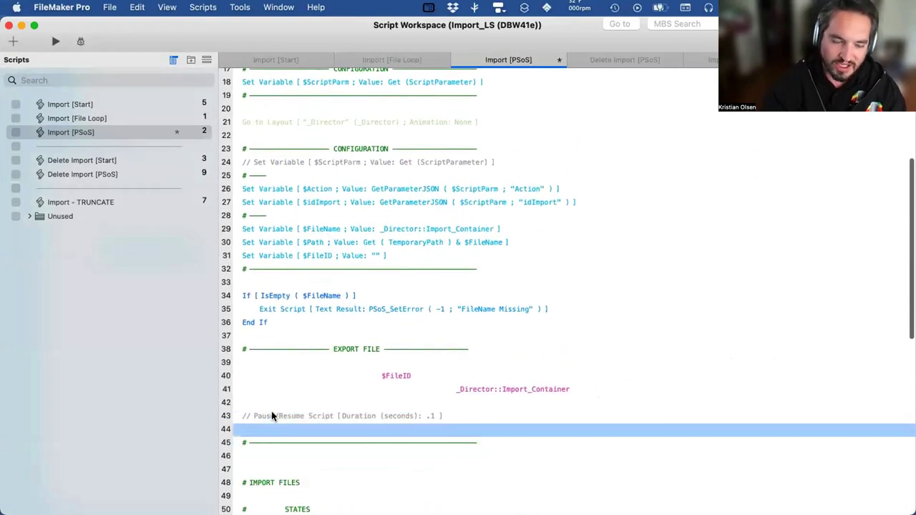
text(export)
key(Down)
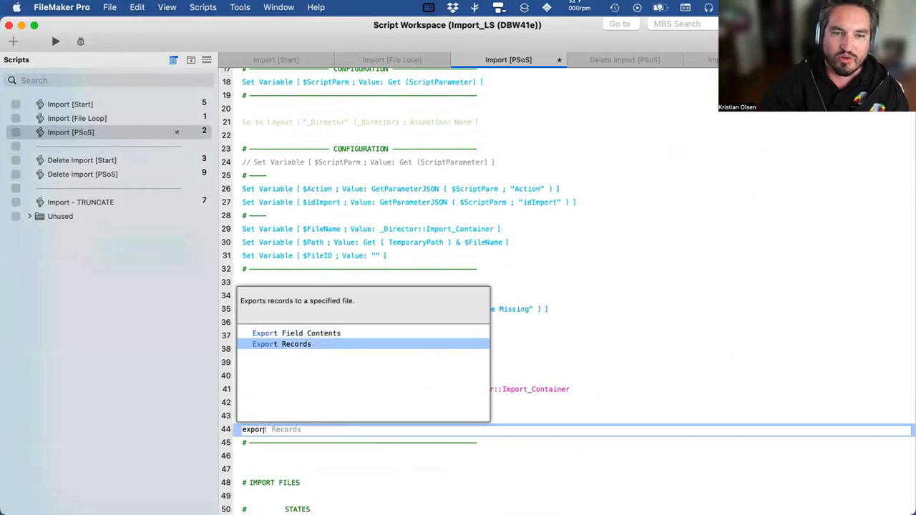
key(Up)
key(Return)
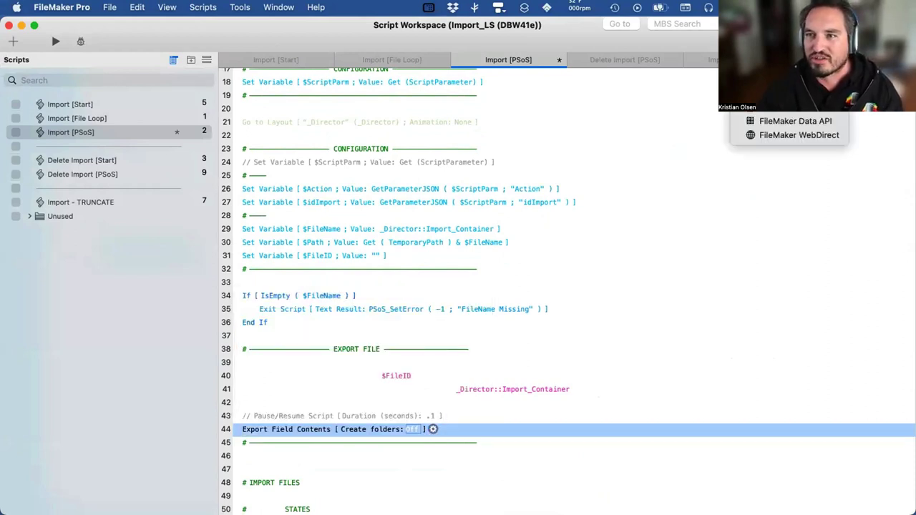
Remove the Export Field Contents step on line 44 and save the script
click(350, 456)
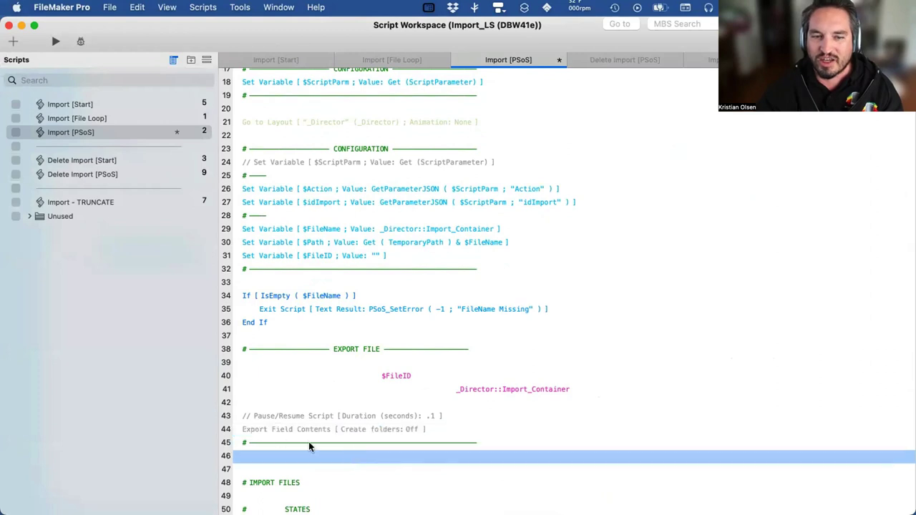
click(251, 429)
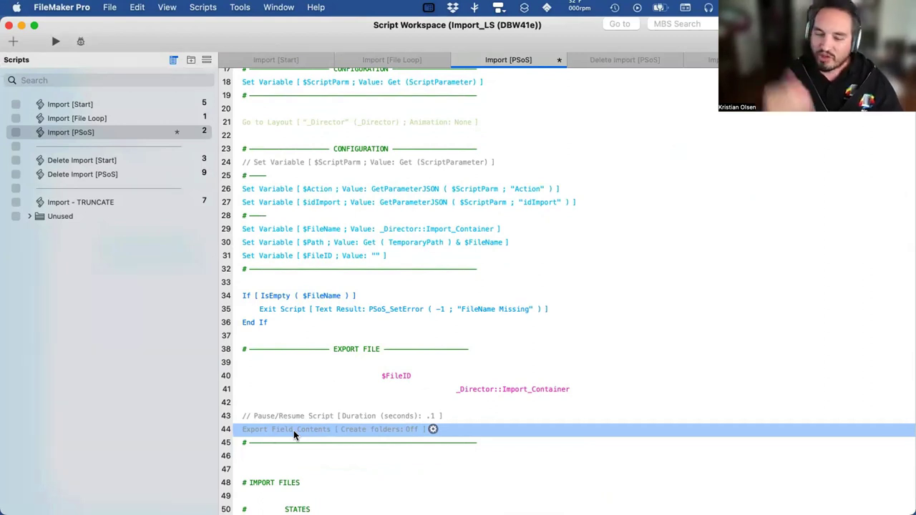
key(BackSpace)
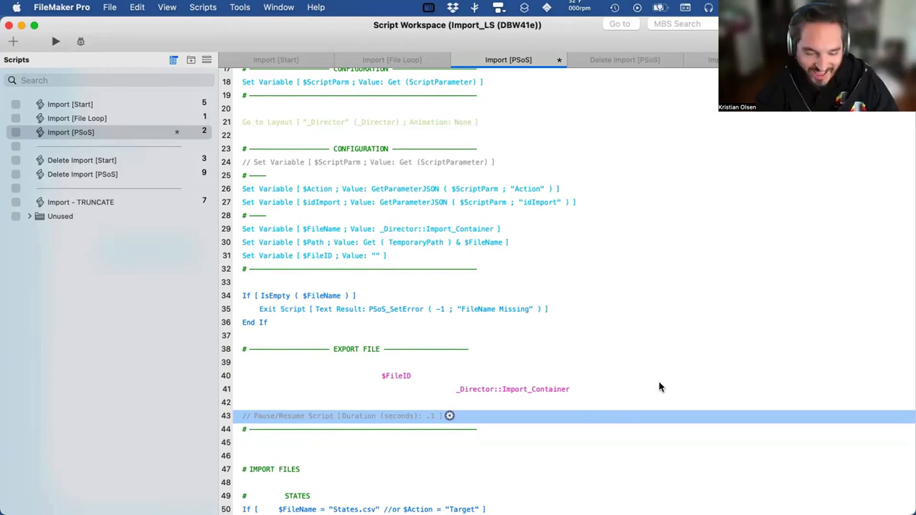
click(696, 349)
key(super+s)
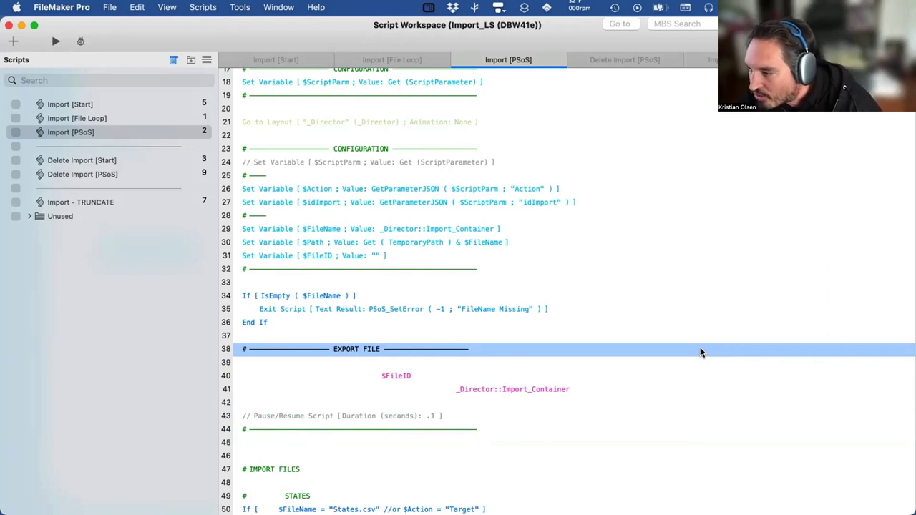
Close the Script Workspace, browse the import records in the Import_LS window and show all records
click(9, 24)
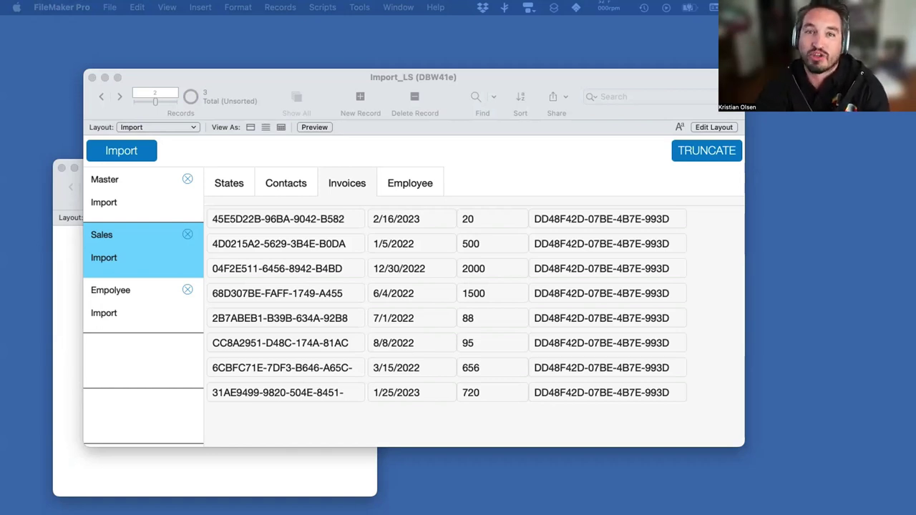
click(614, 78)
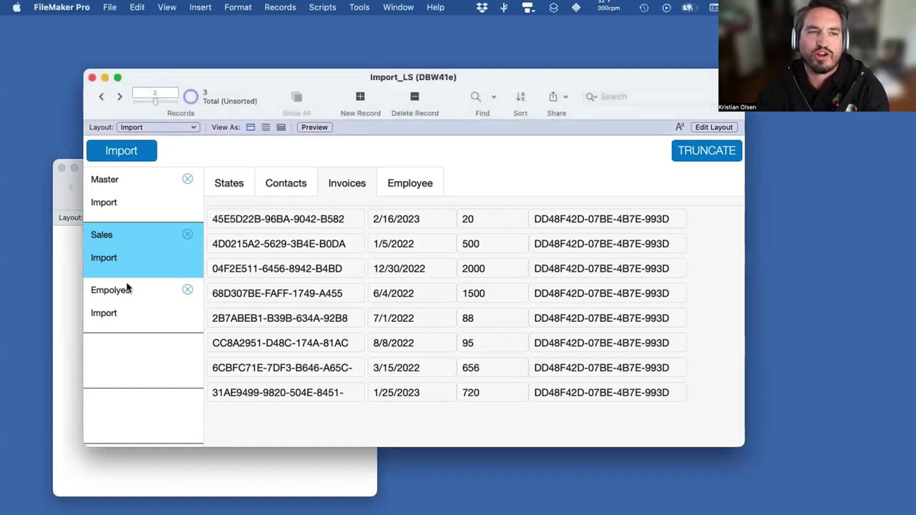
click(124, 304)
click(128, 252)
click(128, 292)
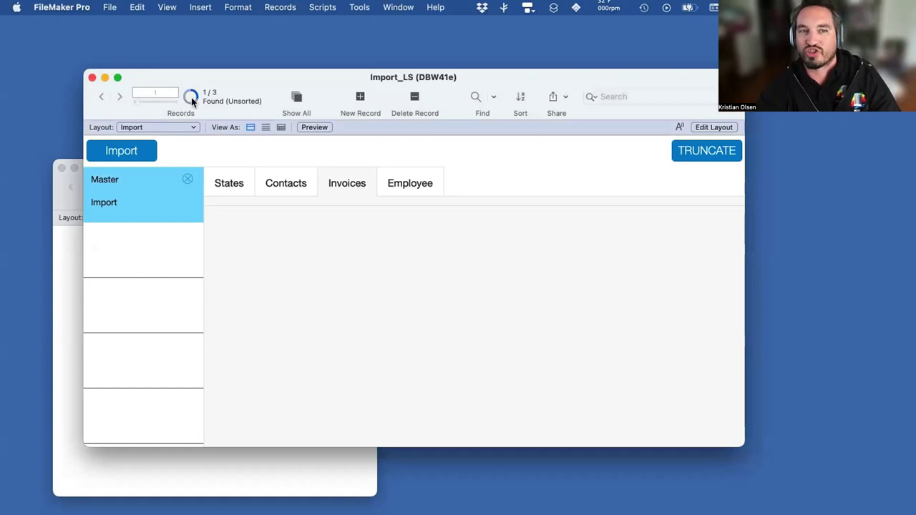
click(298, 99)
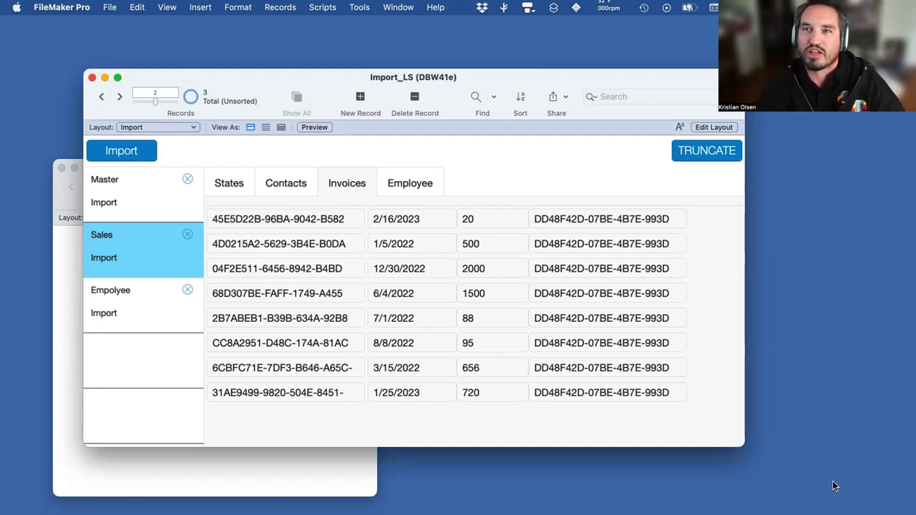
Reopen the Import [PSoS] script and insert a Halt Script step directly after the STATES import block
key(super+shift+s)
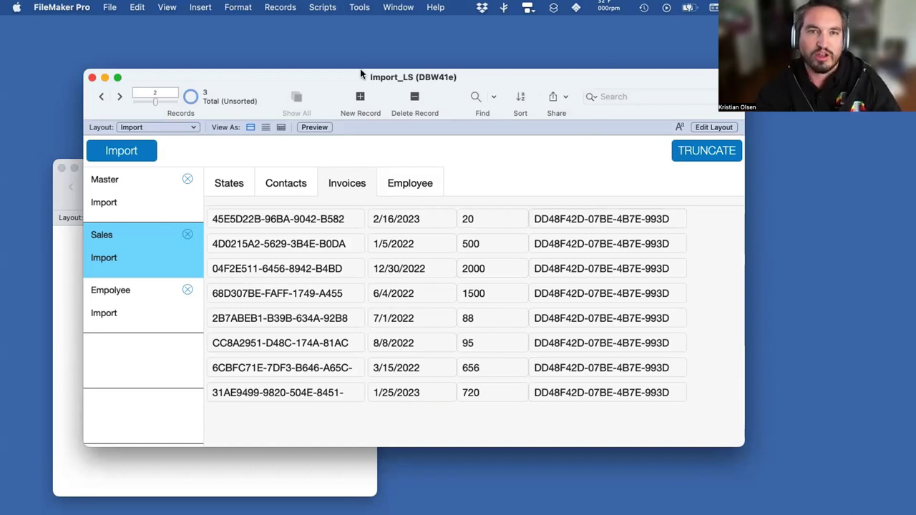
scroll(354, 281, down, 15)
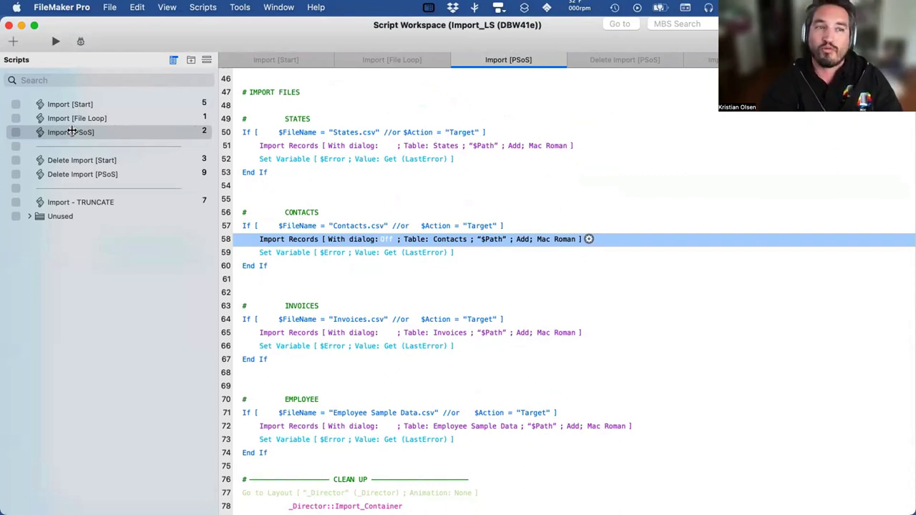
click(279, 146)
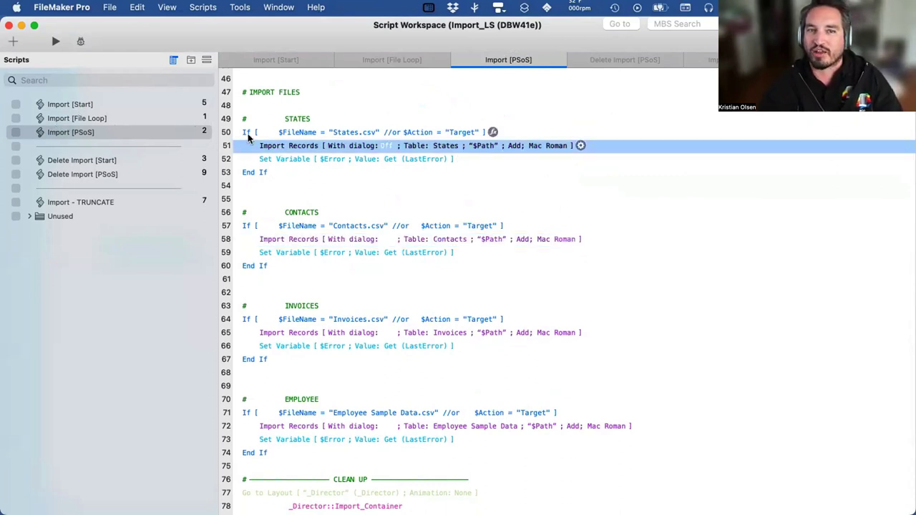
click(283, 119)
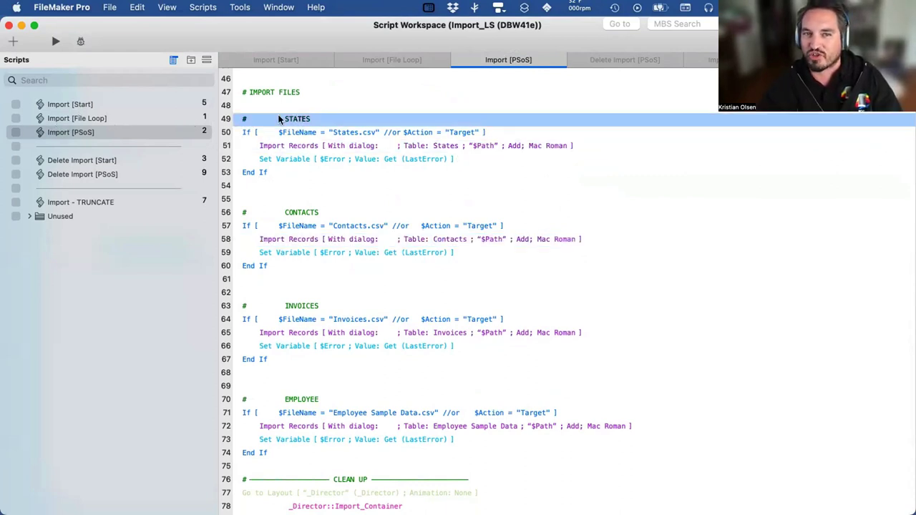
shift+click(267, 174)
key(Return)
text(halt)
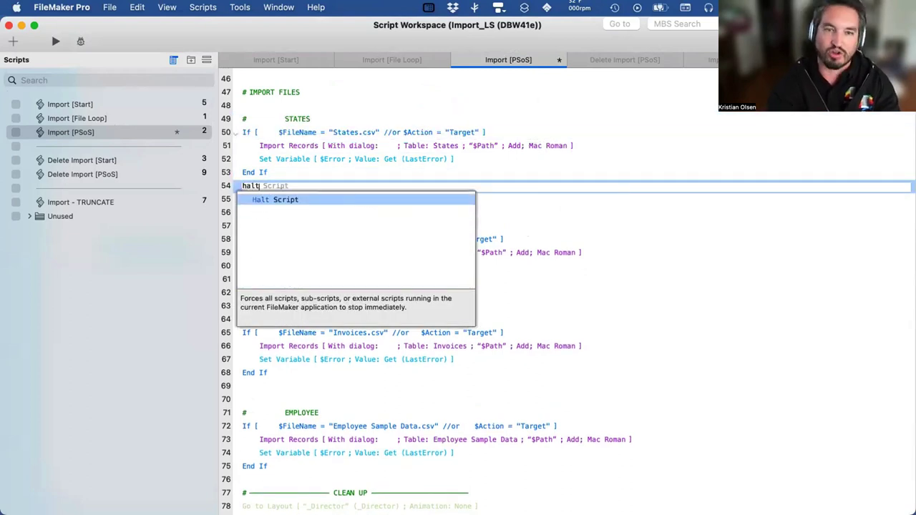
key(Return)
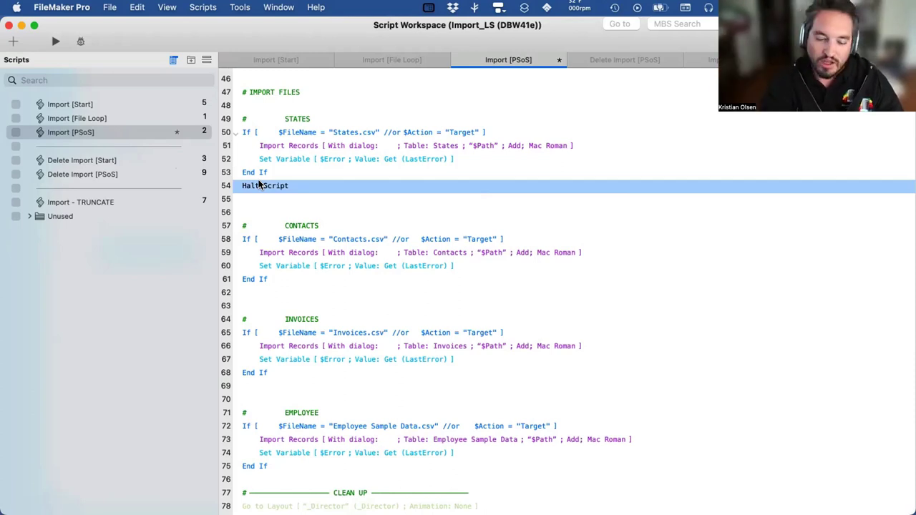
Delete the Halt Script step on line 54, save the script and close the Script Workspace
key(Delete)
click(319, 194)
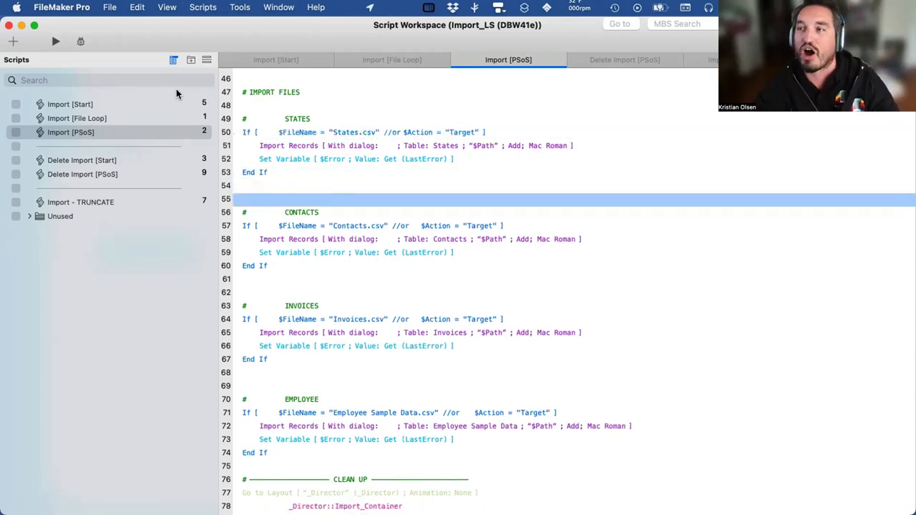
click(9, 25)
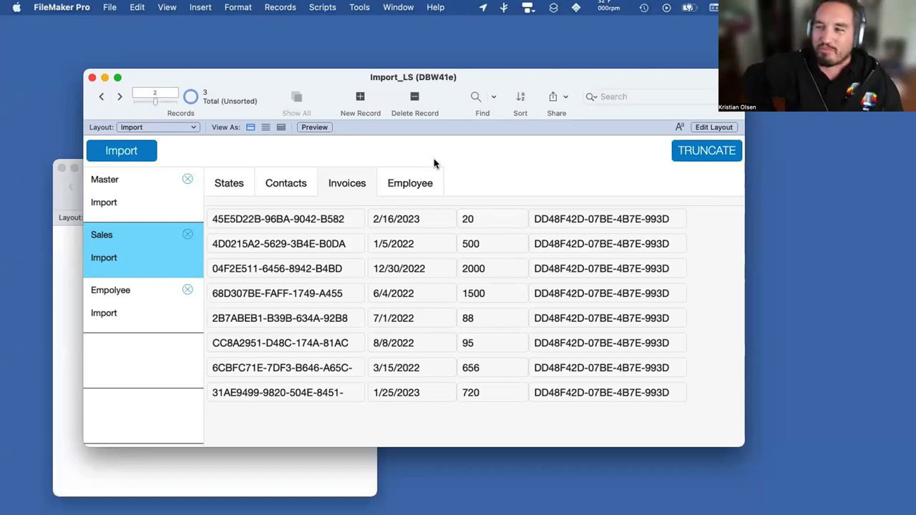
In Finder, browse from the Dropbox folder into _Clients and open the info window of the Version 2 folder
scroll(434, 163, down, 5)
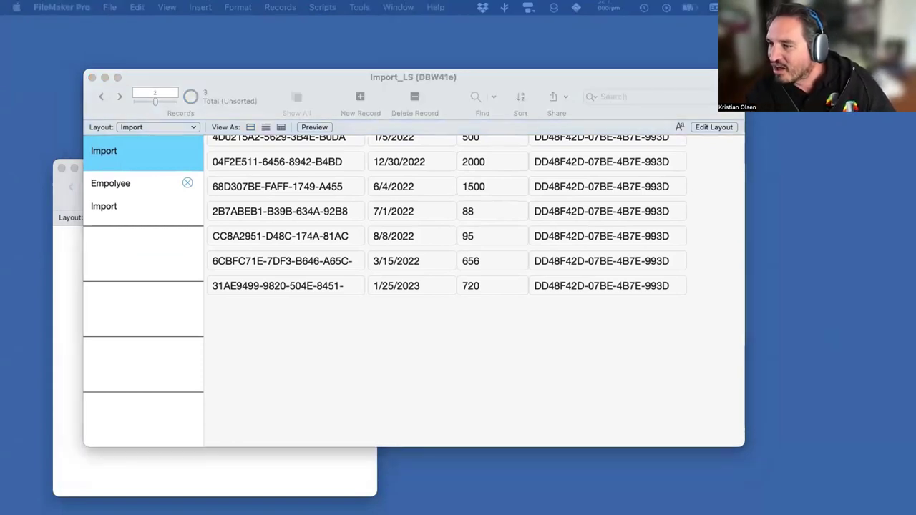
click(481, 7)
click(506, 35)
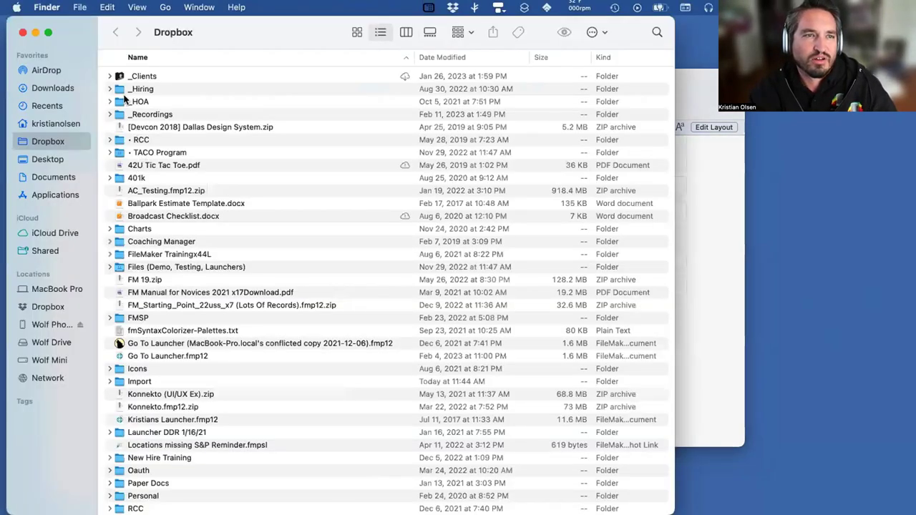
click(125, 77)
double_click(125, 77)
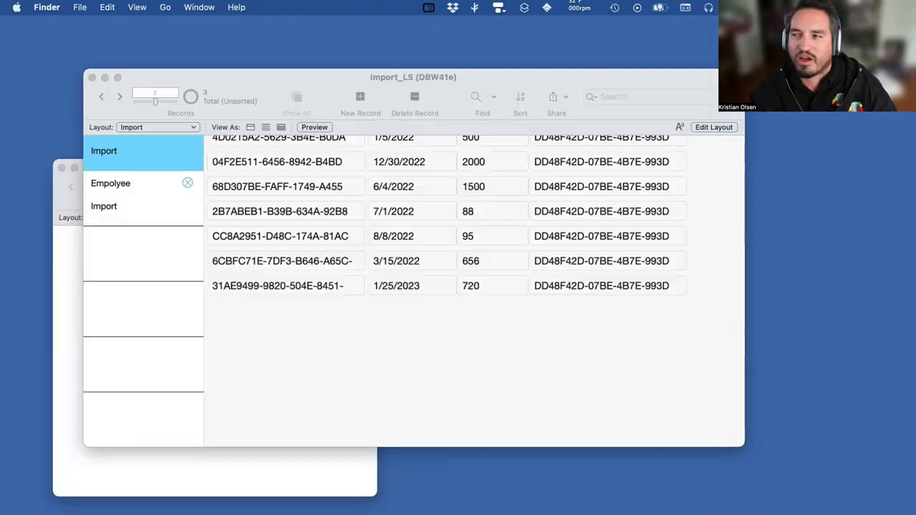
key(super+w)
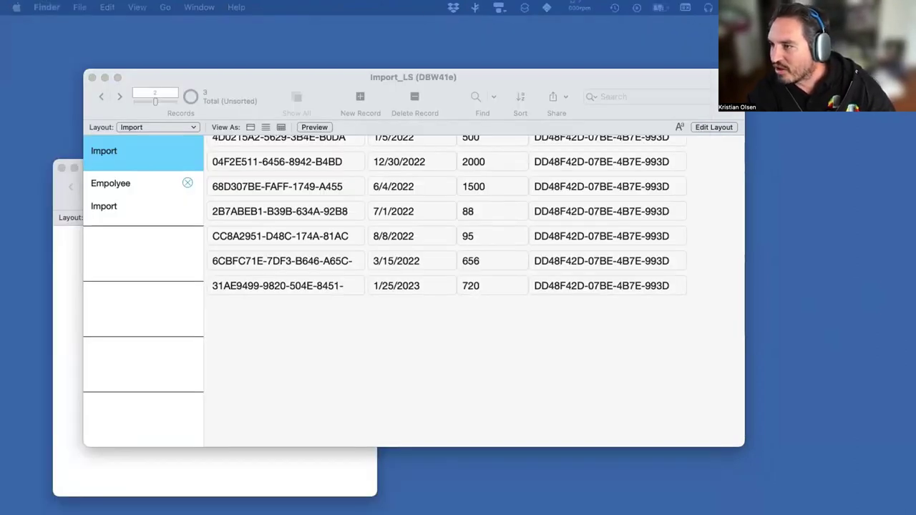
key(super+i)
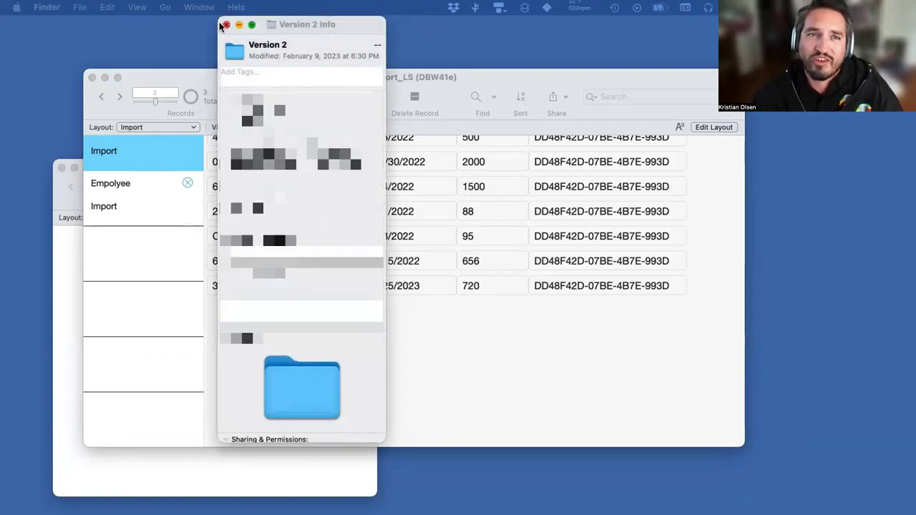
Close the Version 2 info window, open the Version 2 folder and look through the sizes of its CSV and DBF files
key(super+w)
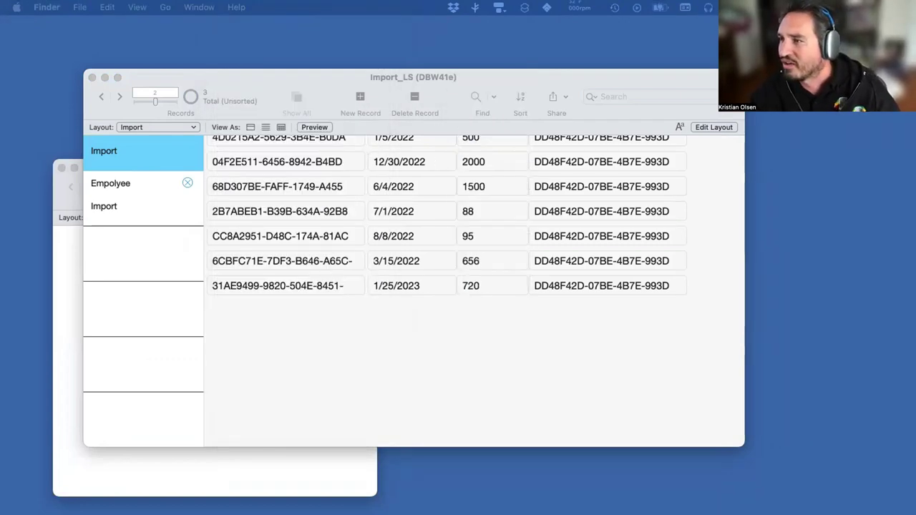
key(super+o)
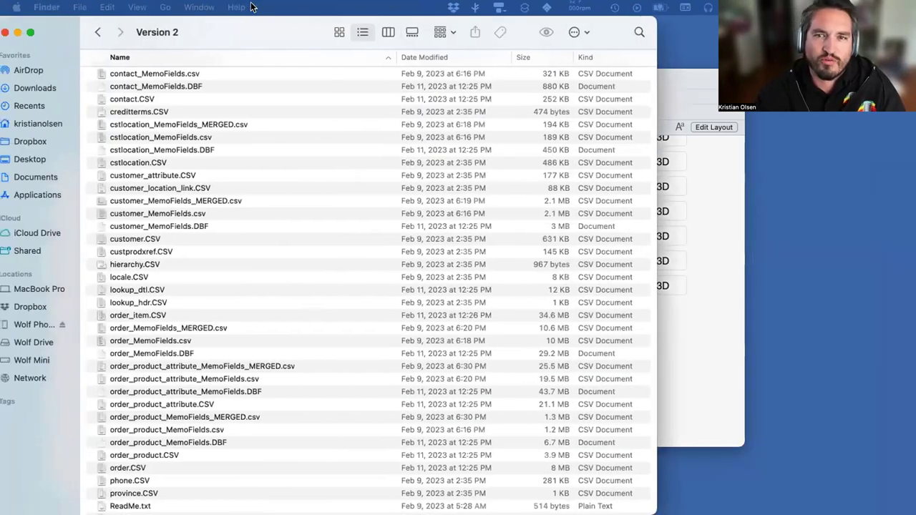
click(552, 73)
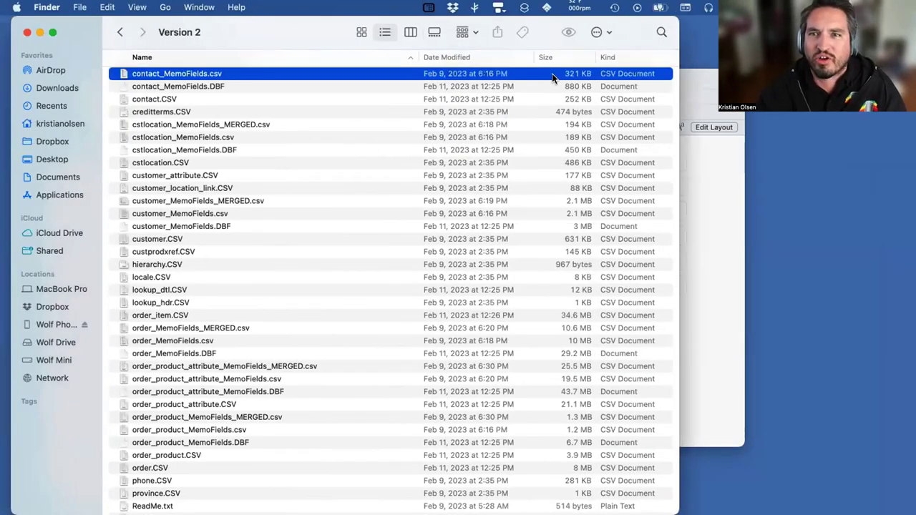
key(Down)
key(Down)
key(Down)
key(Down)
key(Down)
key(Down)
key(Down)
key(Down)
key(Down)
key(Down)
key(Down)
key(Down)
key(Down)
key(Down)
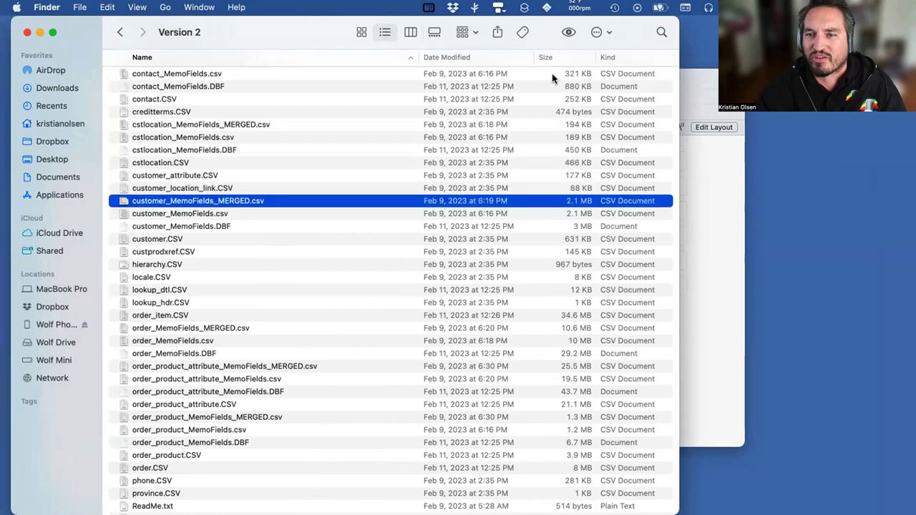
key(Down)
key(Down)
key(Down)
key(Down)
key(Down)
key(Down)
key(Down)
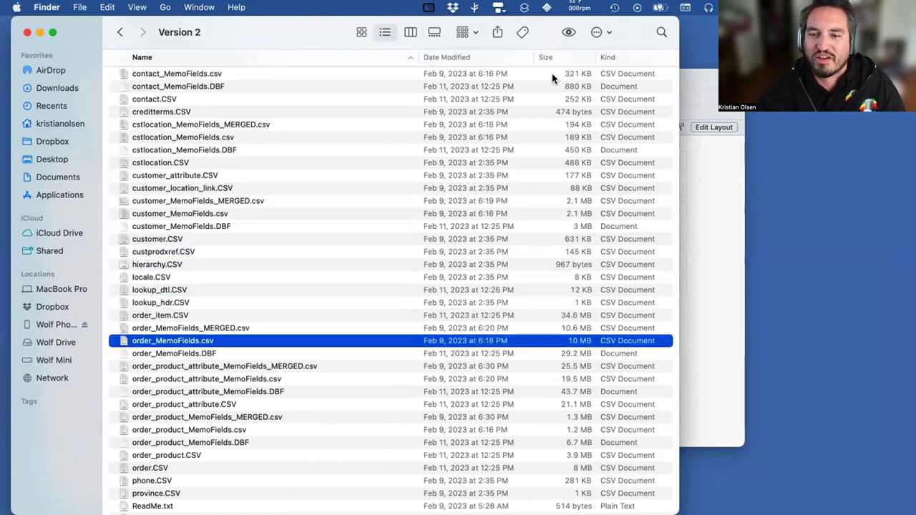
scroll(250, 227, down, 3)
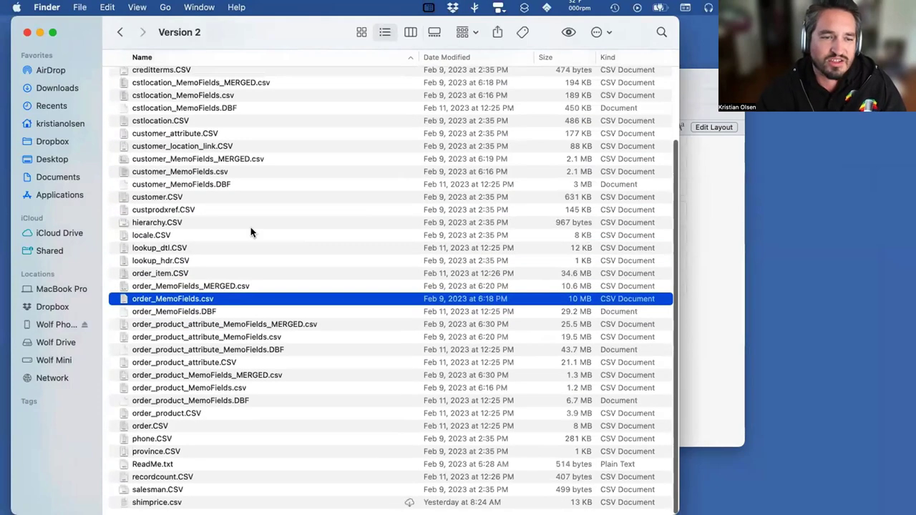
Check the sizes of order_product_attribute.CSV and order_product_attribute_MemoFields.csv, and close the Version 2 folder window
click(190, 360)
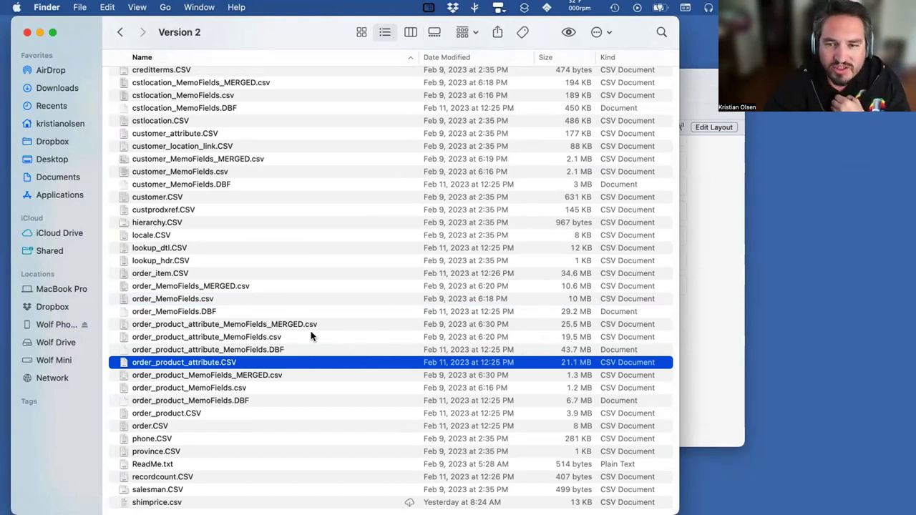
click(567, 337)
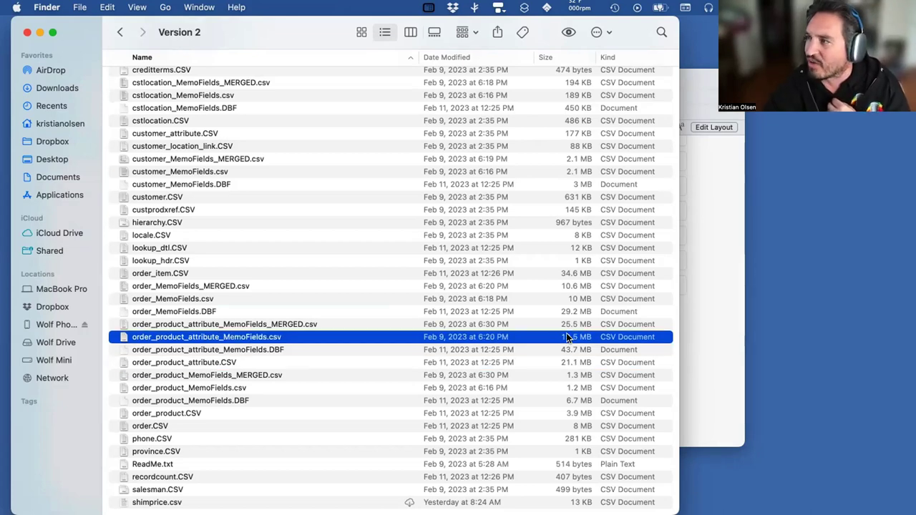
click(27, 33)
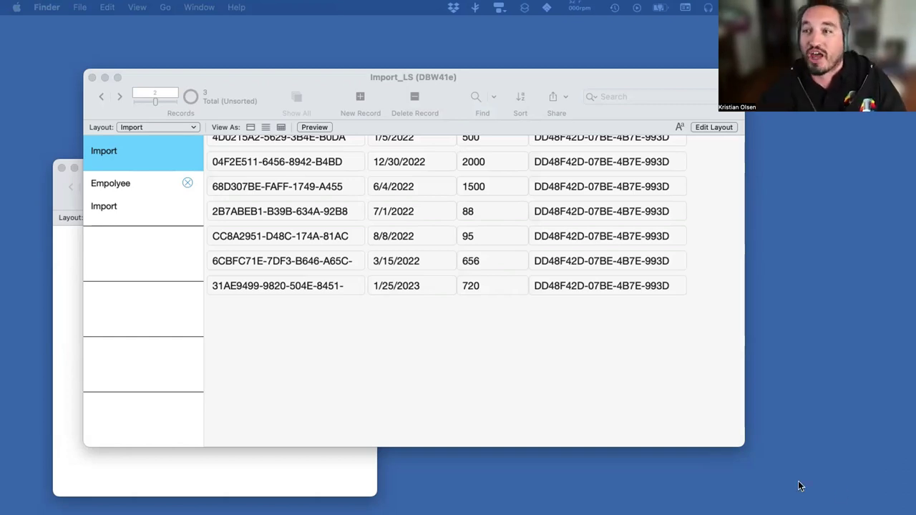
Return to the Import_LS window in FileMaker Pro, view the file selection dialog for importing records, and cancel it
drag(532, 73, 541, 54)
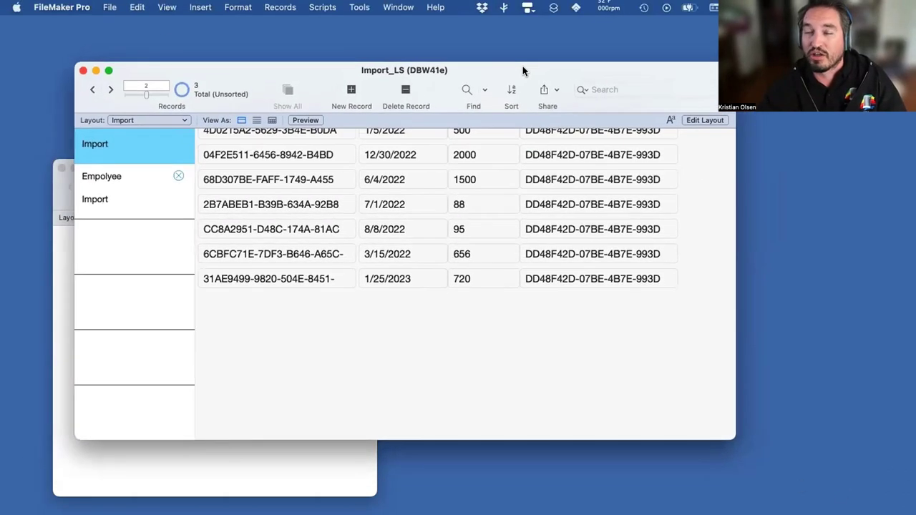
click(109, 7)
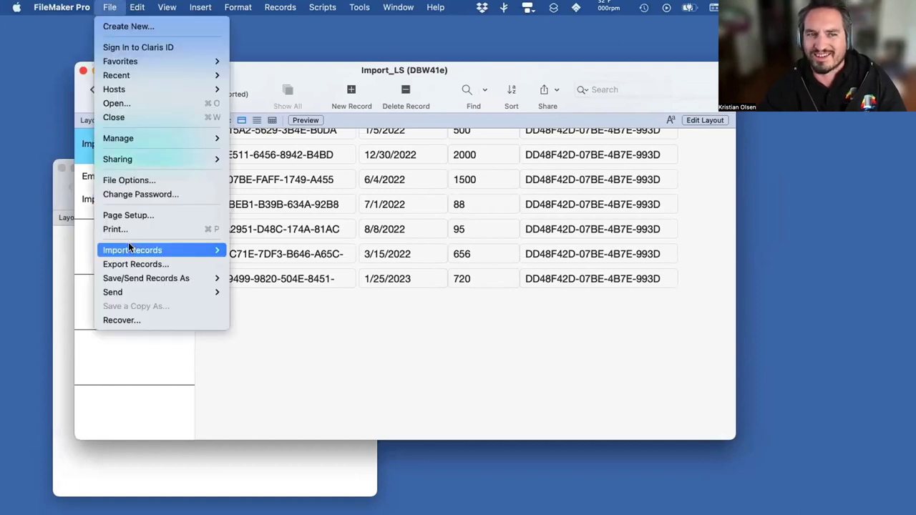
mouse_move(191, 249)
click(258, 251)
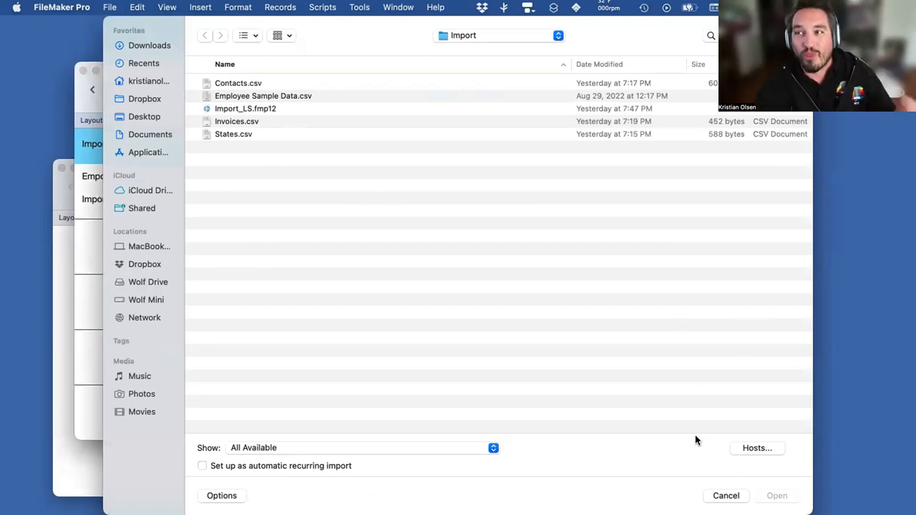
click(715, 495)
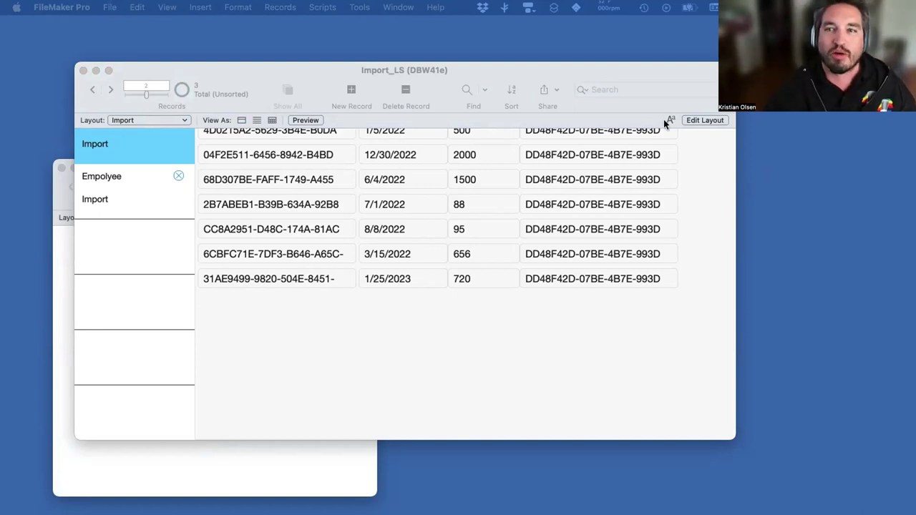
Open the Import layout for editing and select the Purpose field in the Import portal to inspect it
click(704, 119)
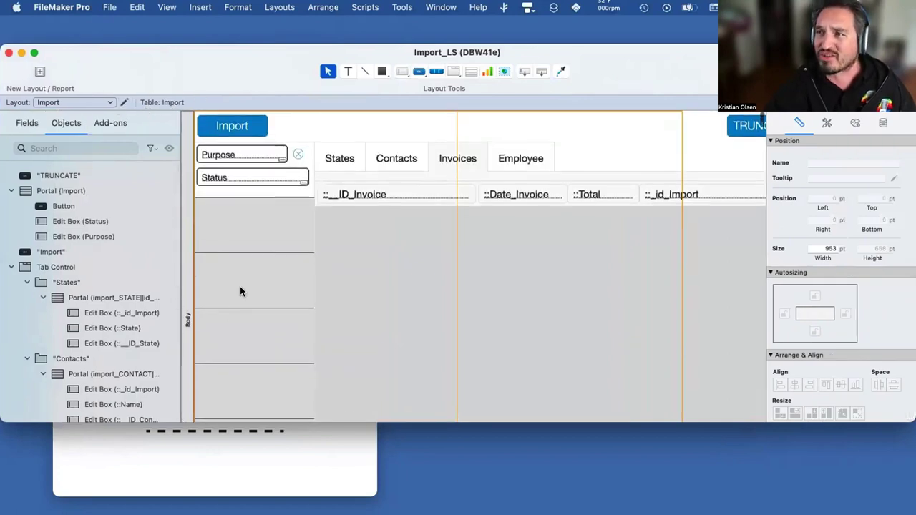
click(211, 158)
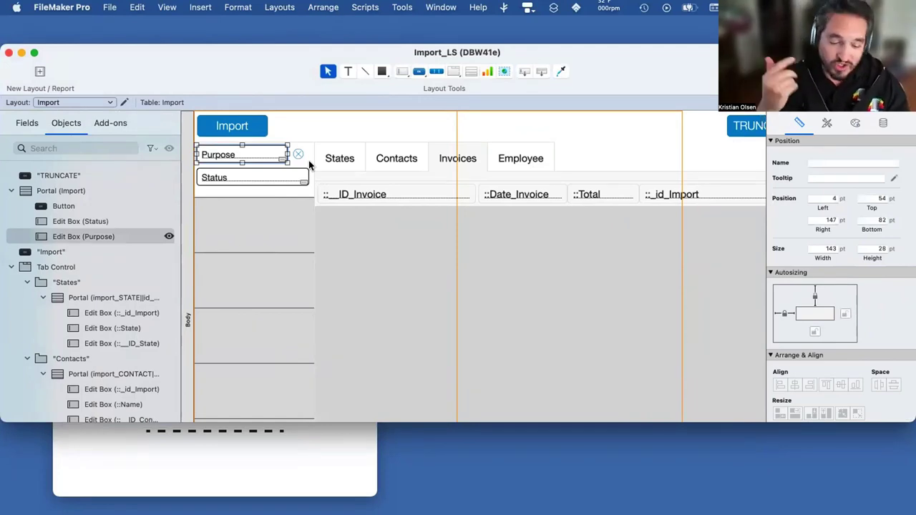
scroll(309, 165, down, 2)
In the Import [Start] script, correct the Purpose value of the $Parms variable in the EMPLOYEE block to "Employee"
key(super+shift+s)
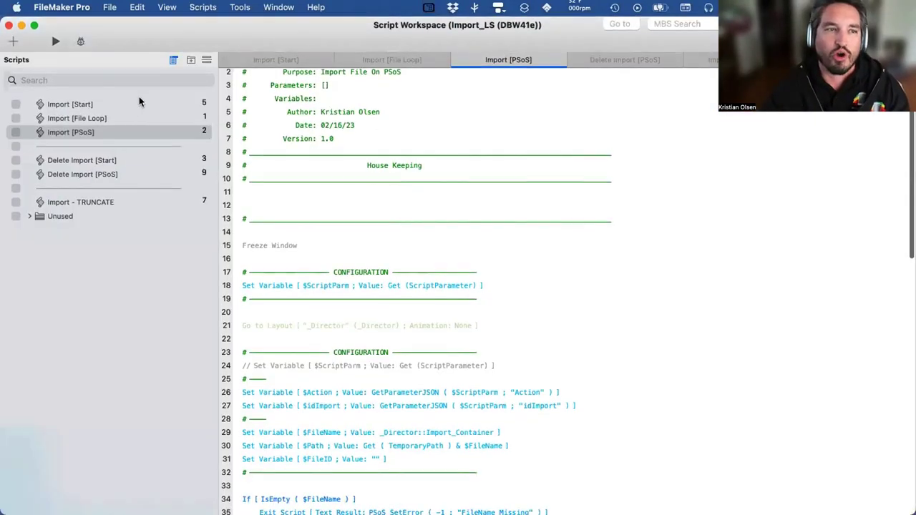
click(68, 104)
scroll(397, 217, down, 10)
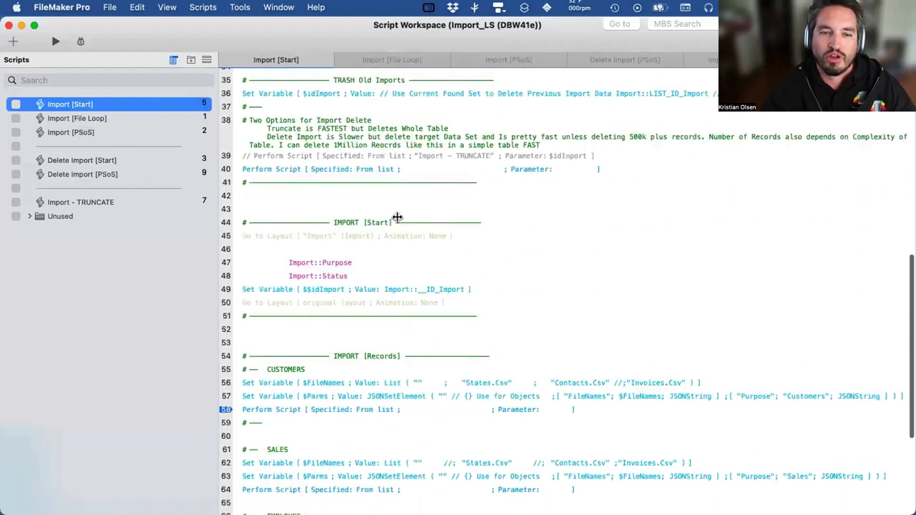
scroll(397, 216, down, 4)
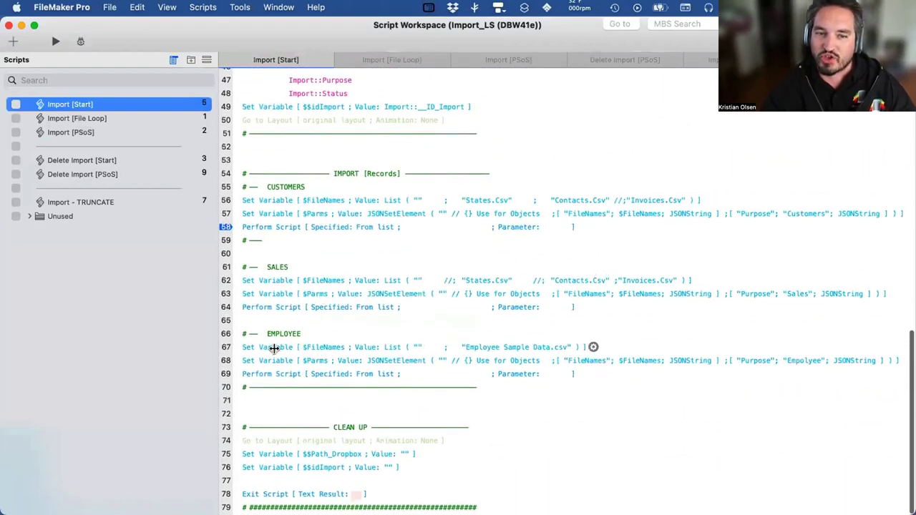
click(293, 360)
double_click(326, 360)
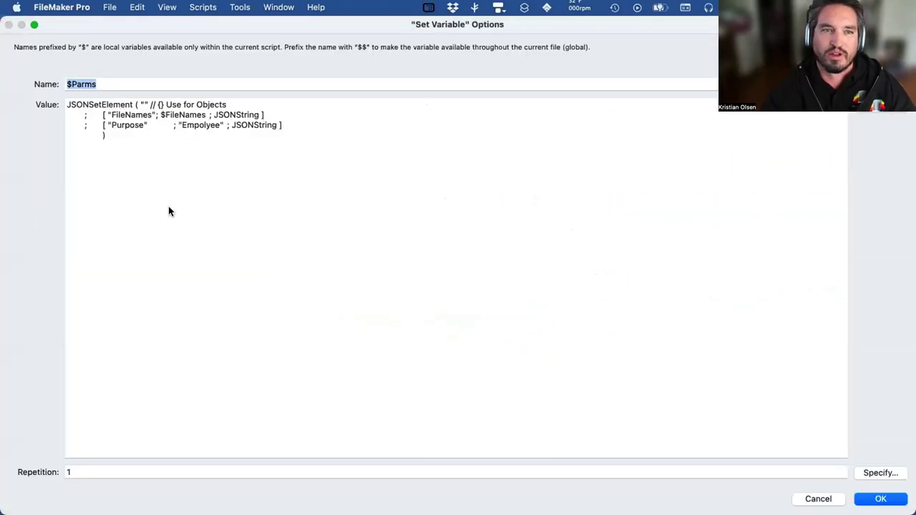
click(201, 125)
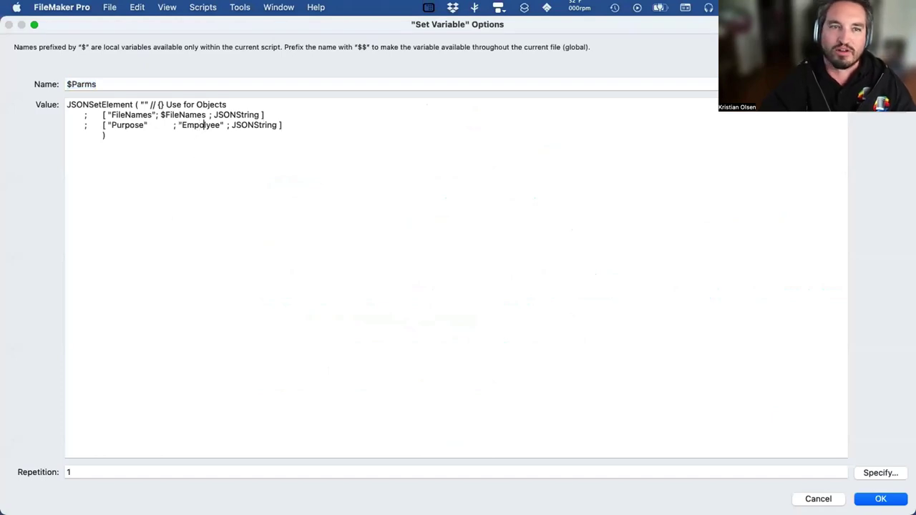
key(BackSpace)
key(Right)
text(o)
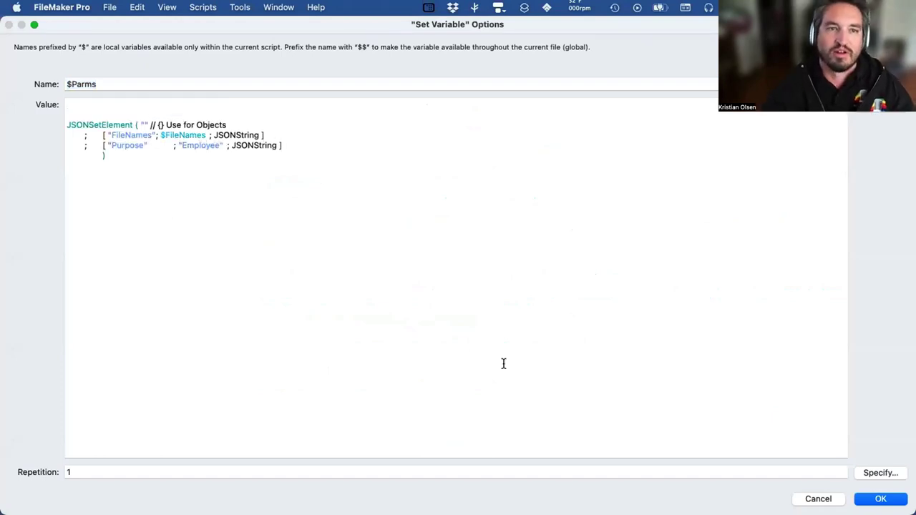
click(876, 497)
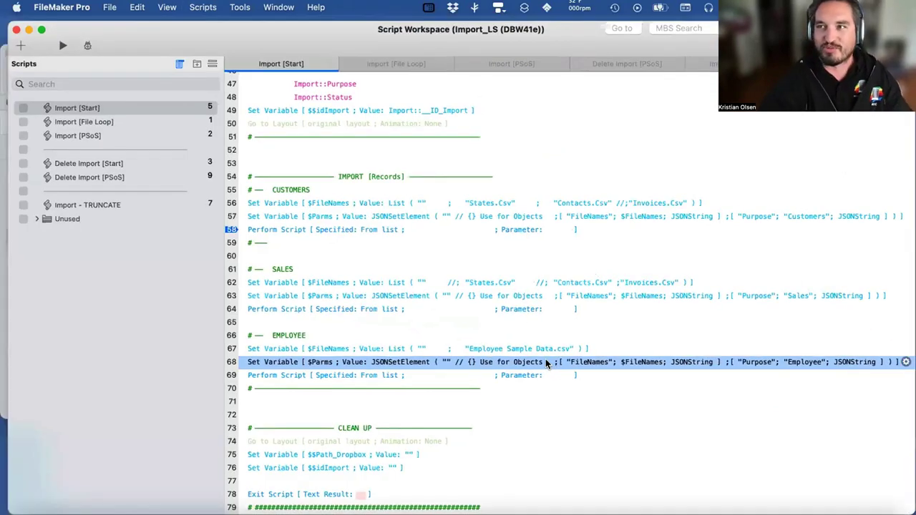
Bring the Import_LS layout window back to the front and return it to Browse mode
key(ctrl+Up)
click(262, 157)
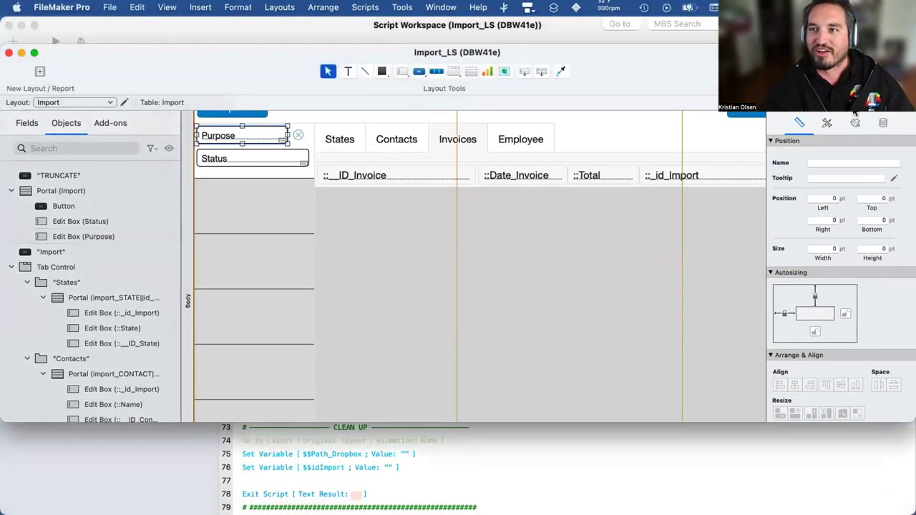
key(super+b)
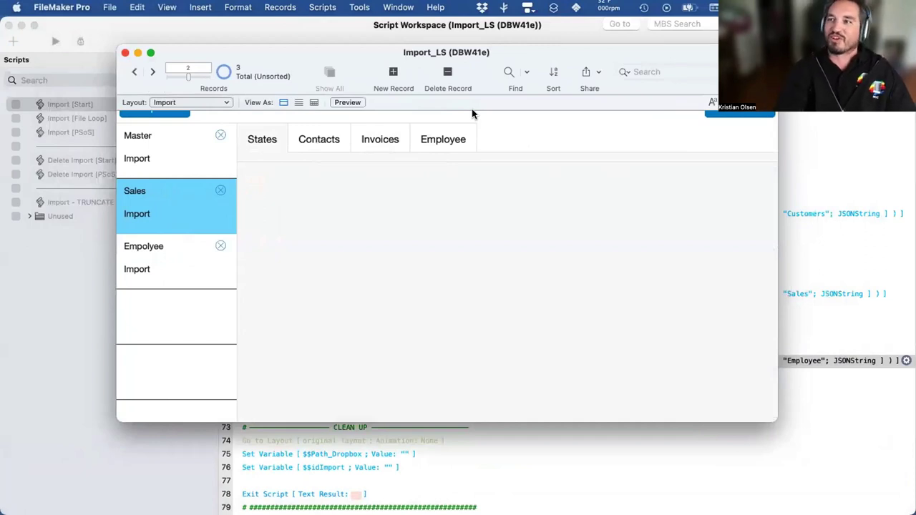
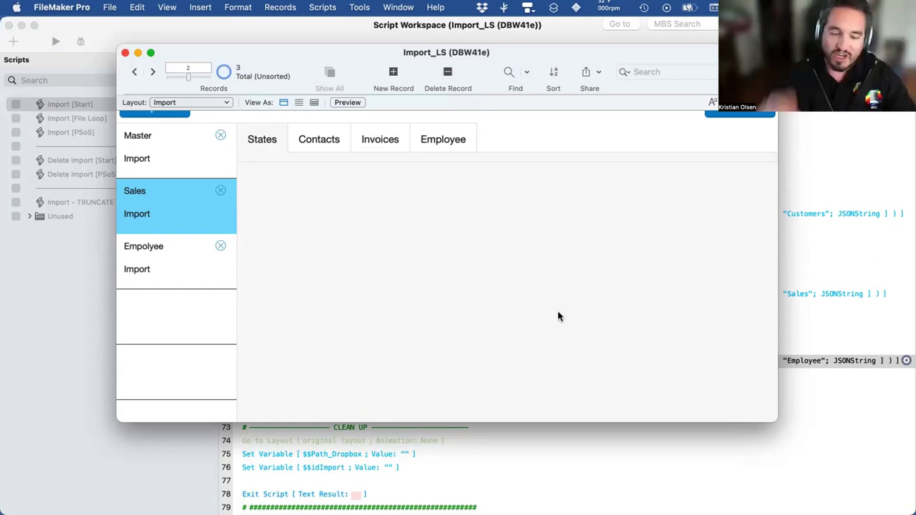
View the relationships graph of the Import_LS database around the Import table occurrence, and close the database manager discarding any changes
key(super+shift+d)
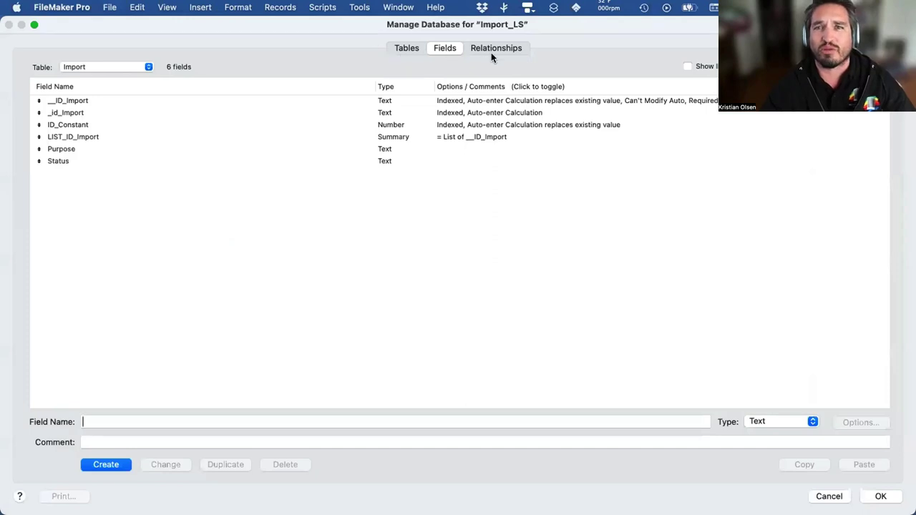
click(494, 48)
click(71, 288)
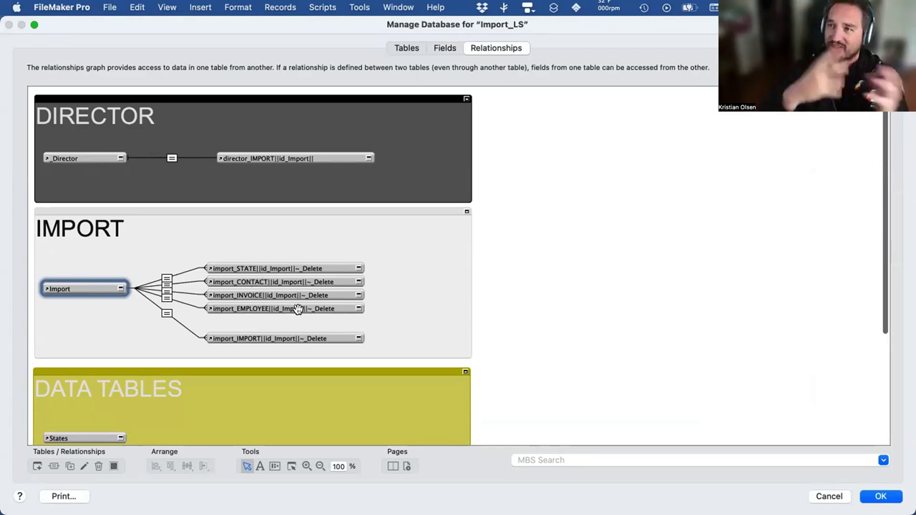
click(685, 261)
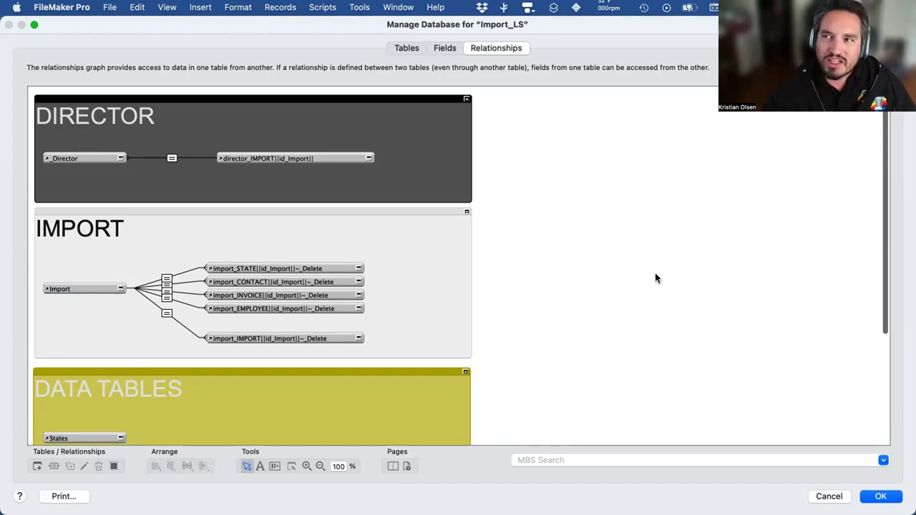
click(823, 496)
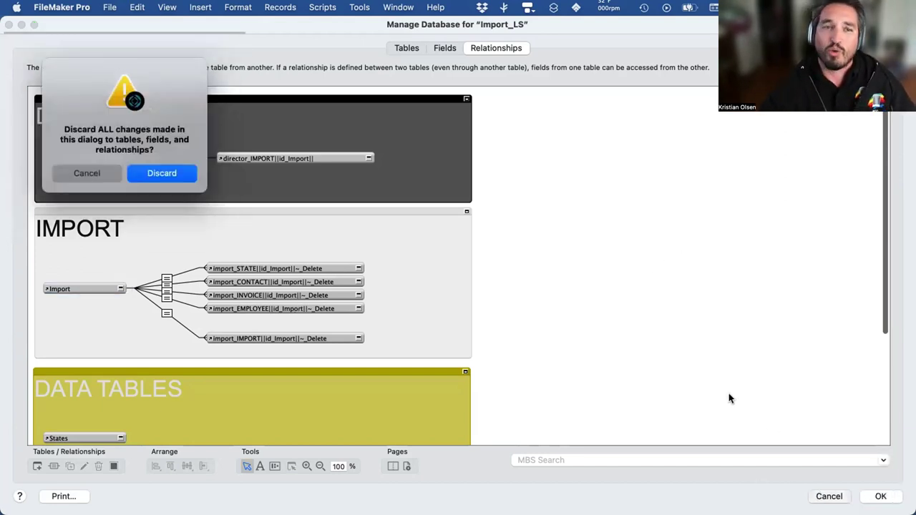
click(156, 173)
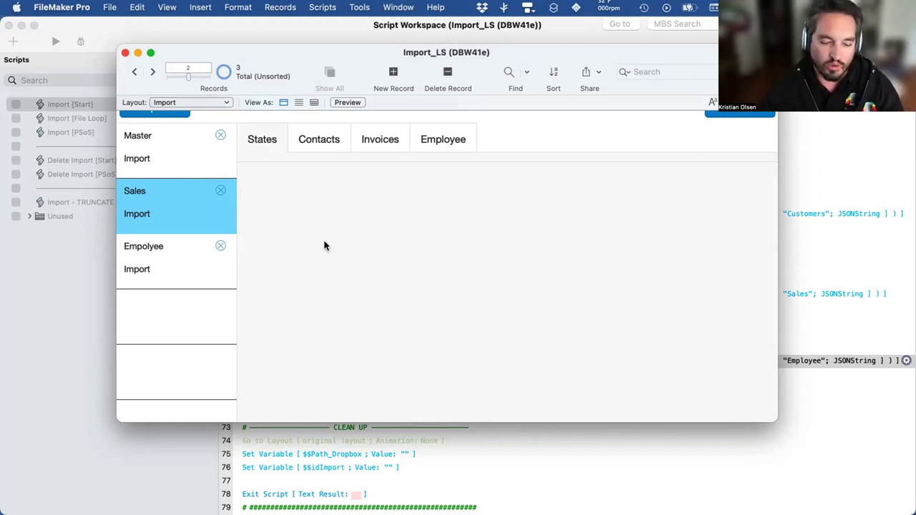
Reopen the database manager and view the field definitions of the States table
key(super+shift+d)
click(445, 48)
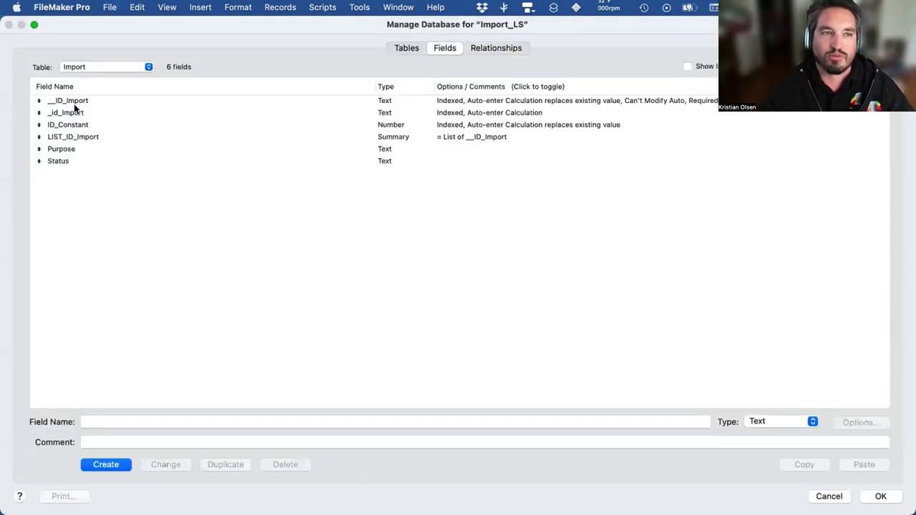
click(87, 67)
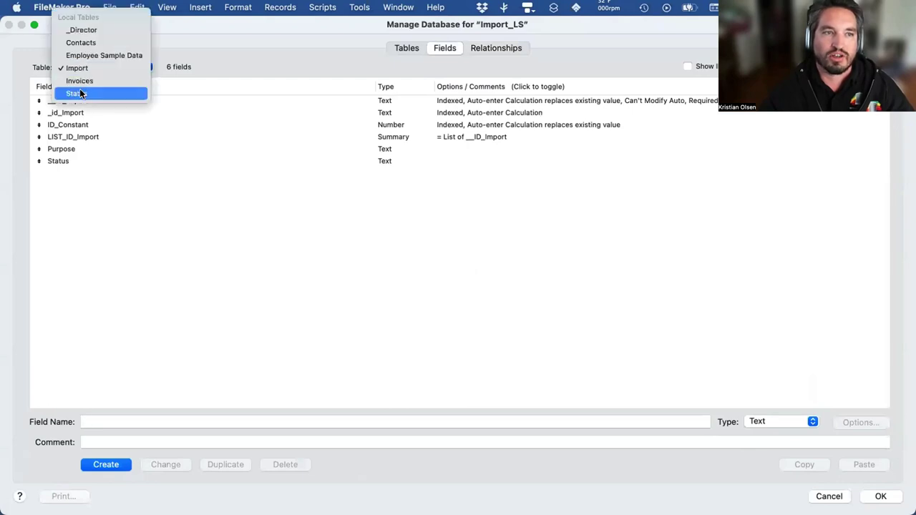
click(80, 93)
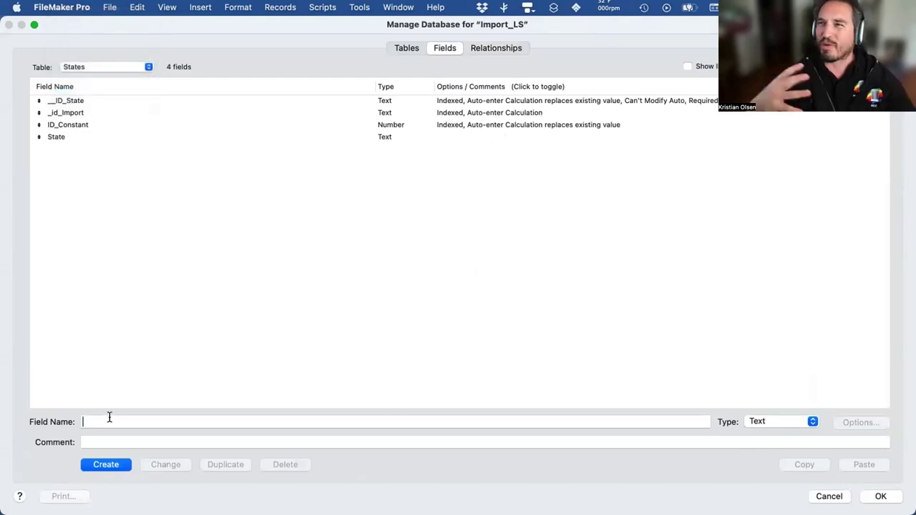
Switch the field list back to the Import table and select the LIST_ID_Import summary field
click(86, 67)
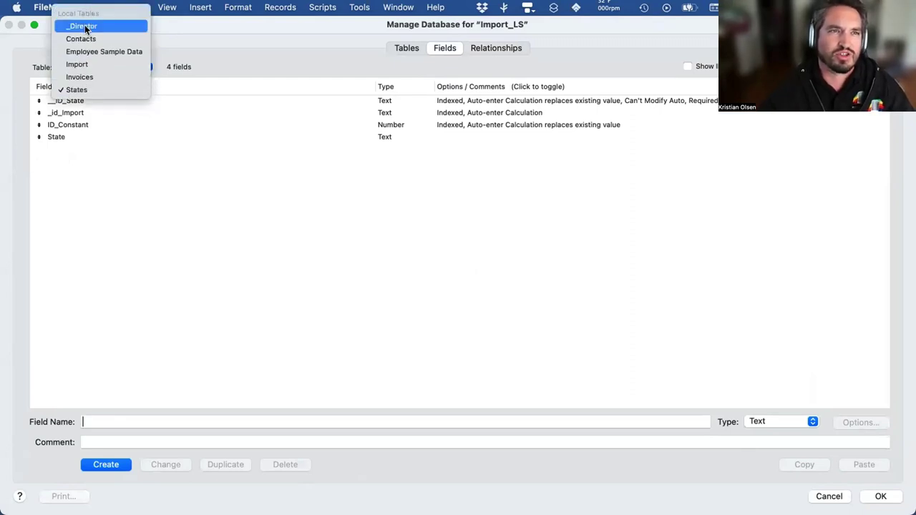
click(86, 64)
click(60, 136)
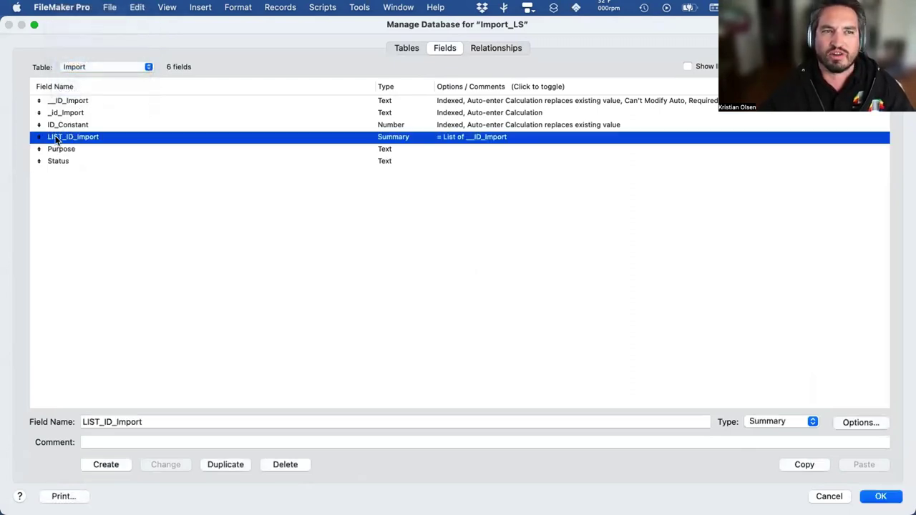
Add a summary field named COUNT to the States table that counts ID_Constant, and save the database changes
click(88, 67)
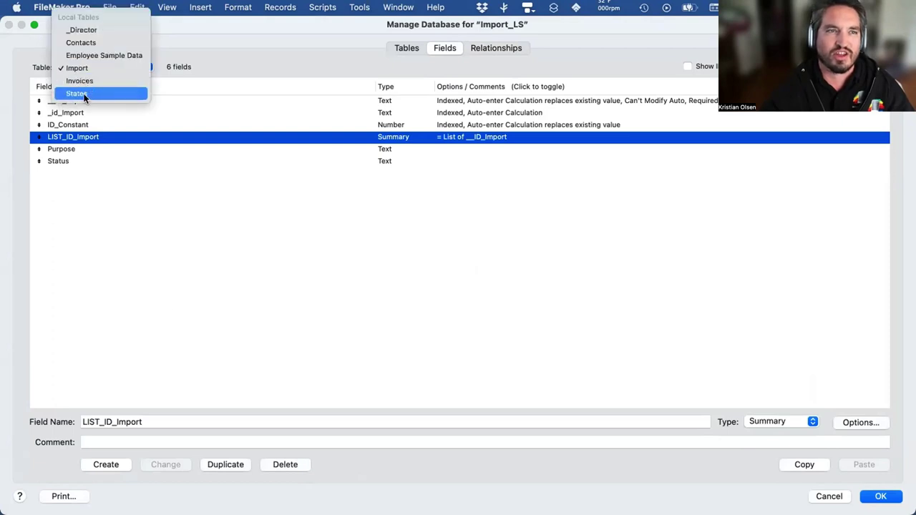
click(86, 91)
text(COUNT)
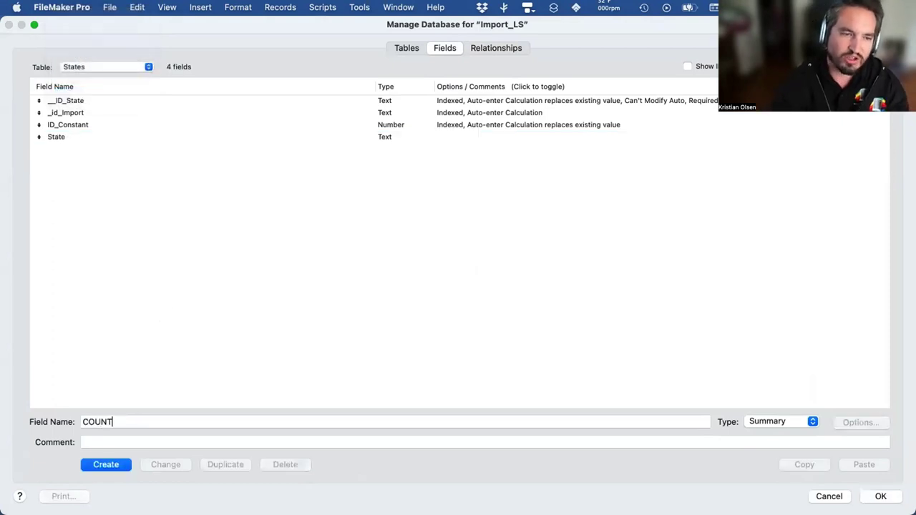
click(104, 464)
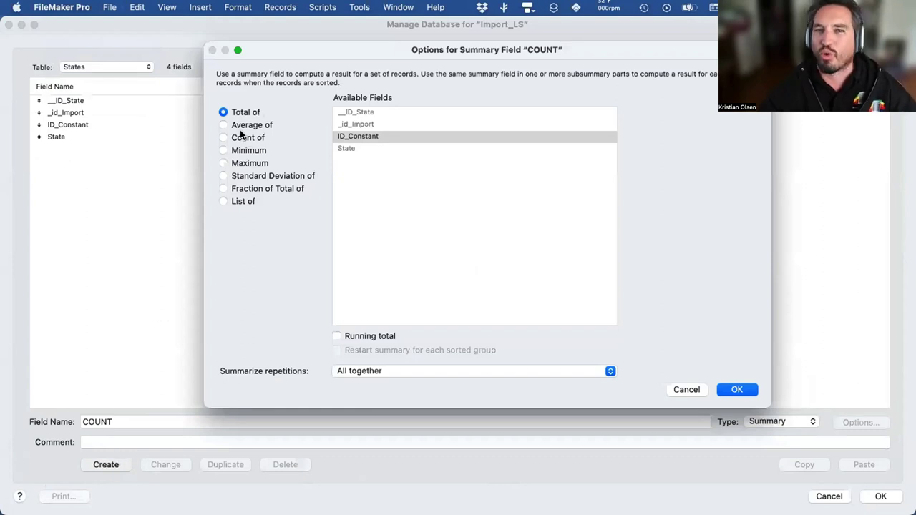
click(246, 137)
click(736, 387)
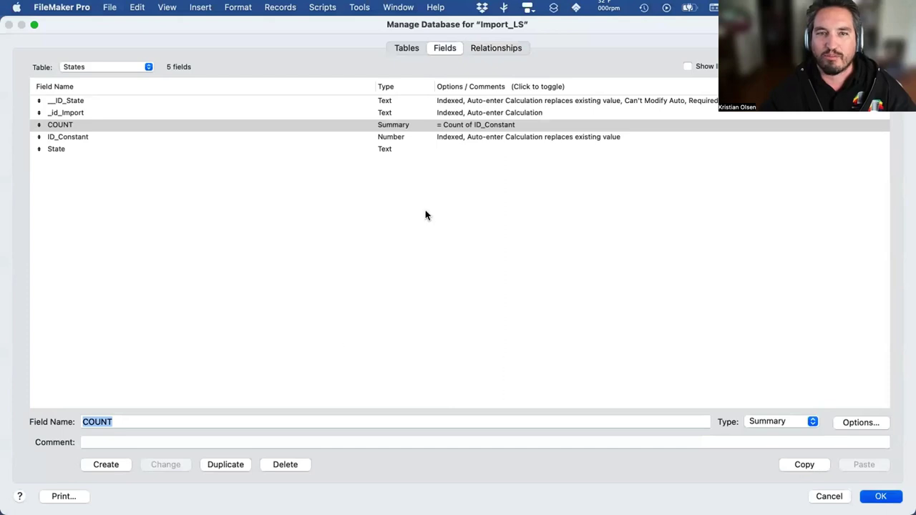
key(Return)
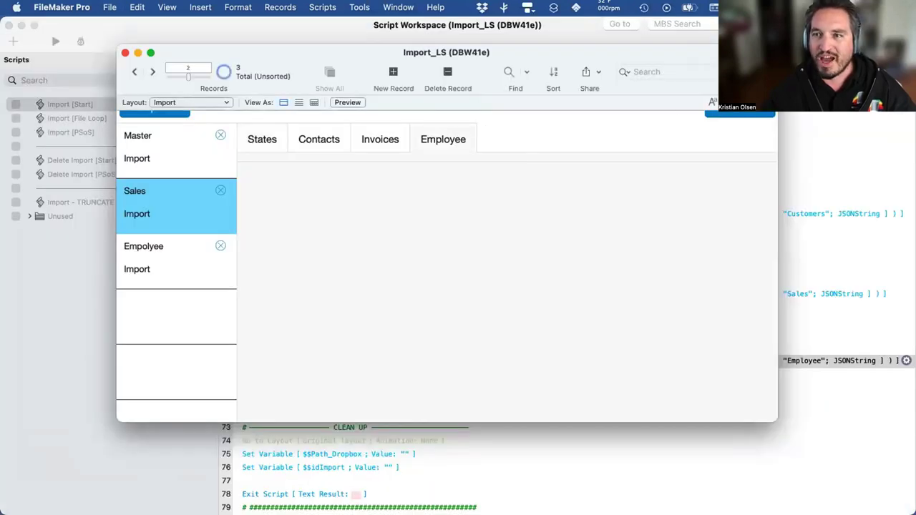
Check the Import layout in Layout mode, return to Browse mode, and view the Invoices and Employee portals
key(super+l)
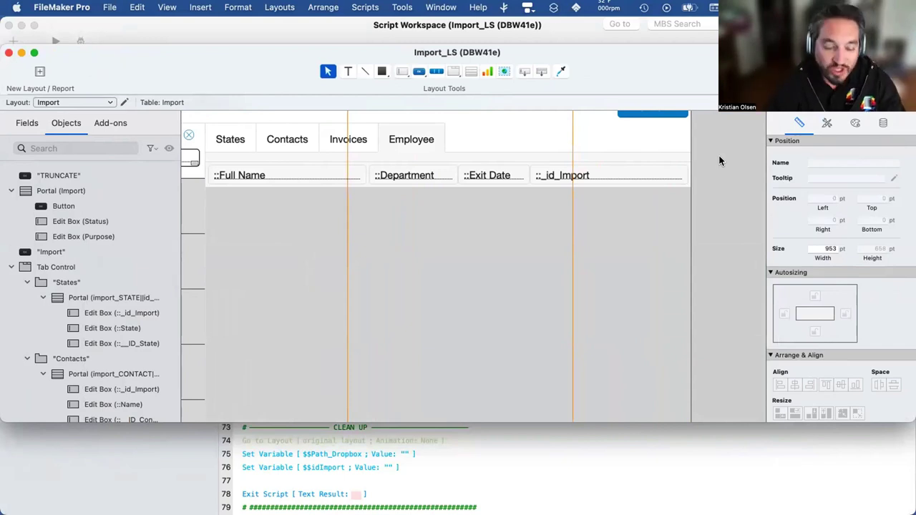
key(super+b)
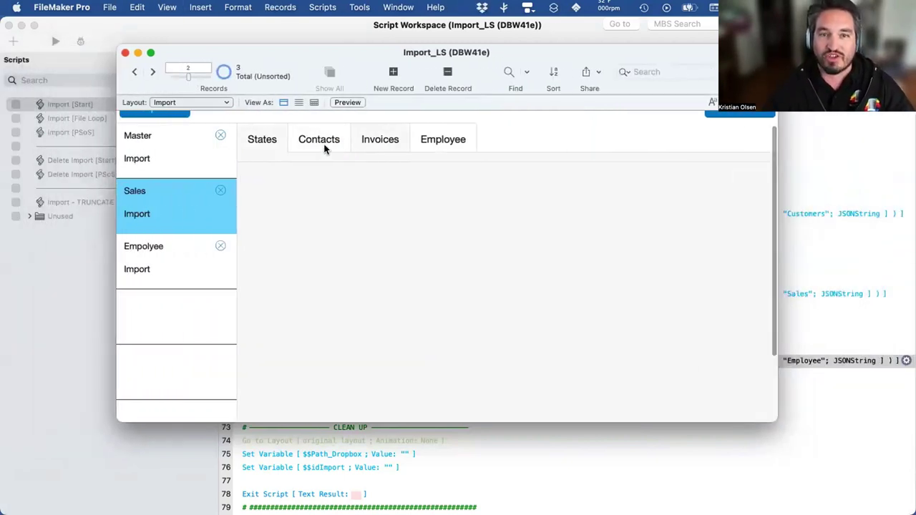
click(385, 140)
click(458, 139)
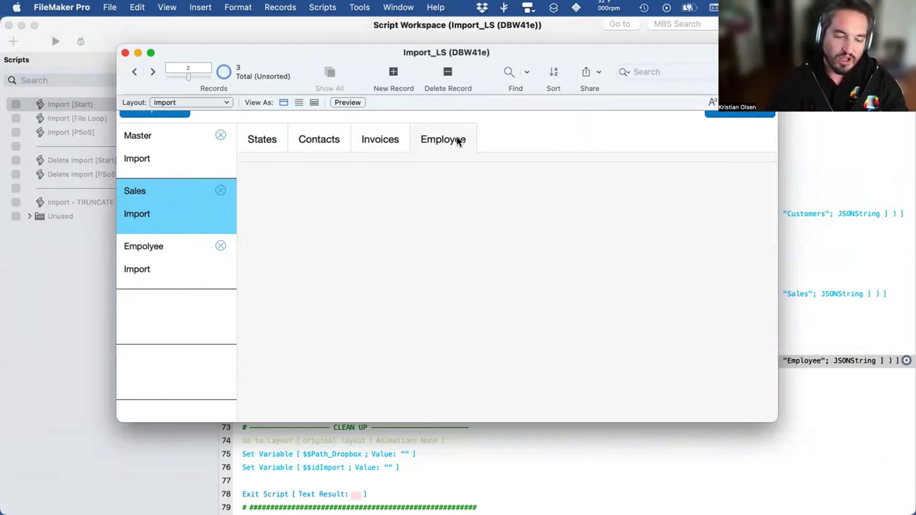
Open the Employee Sample Data layout in its own window and reposition it and the Import window so both are visible
key(shift+super+l)
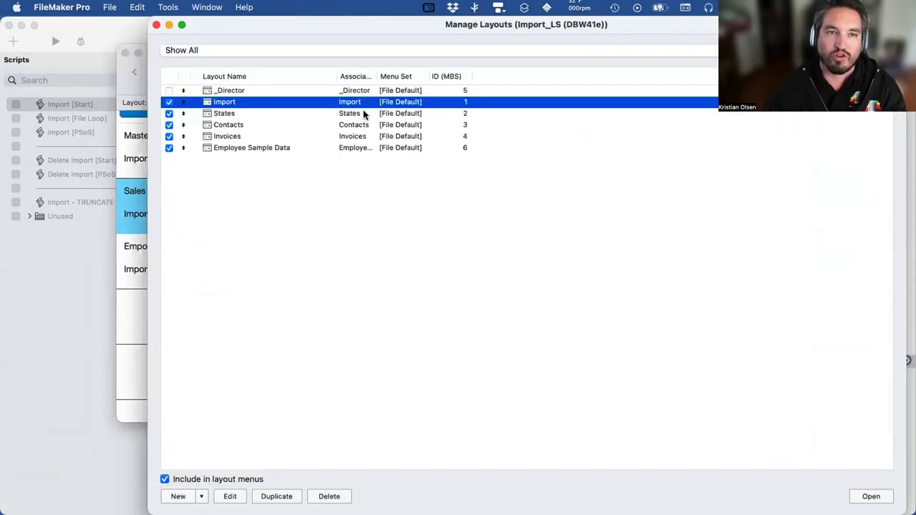
click(251, 147)
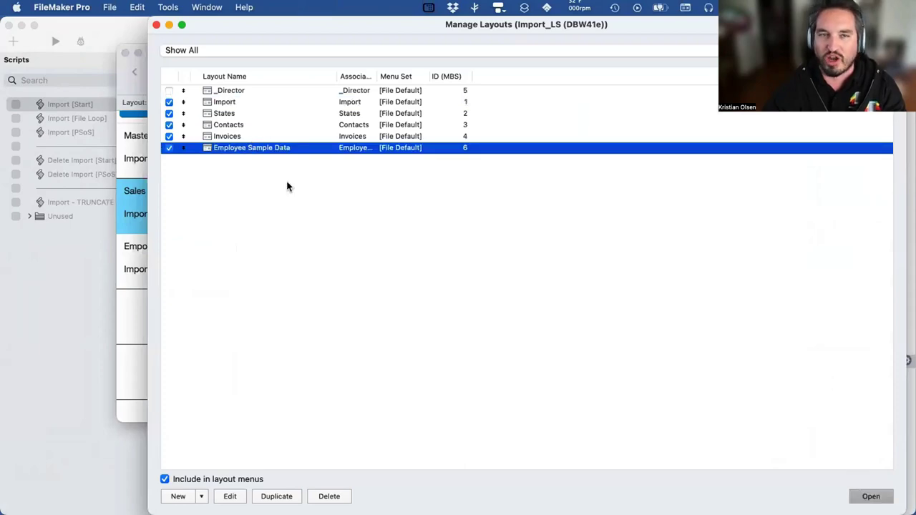
key(Return)
click(156, 25)
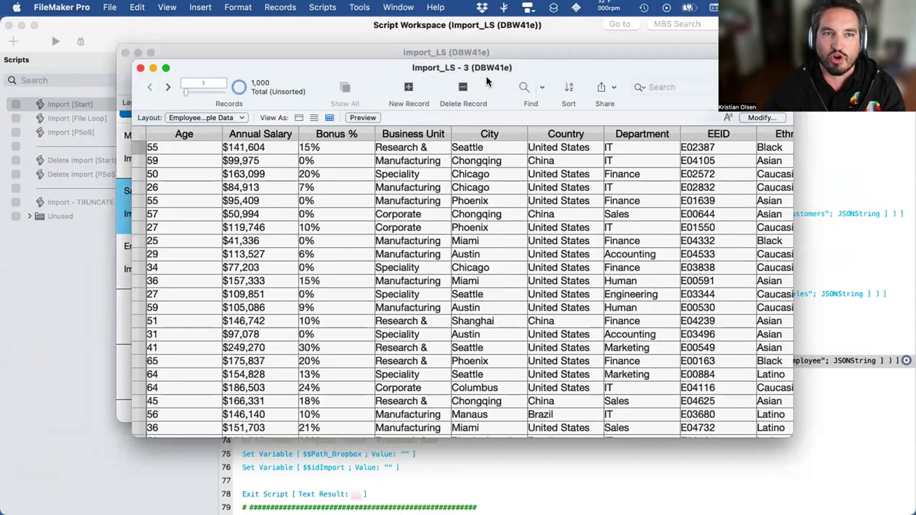
drag(486, 82, 602, 139)
drag(558, 75, 487, 67)
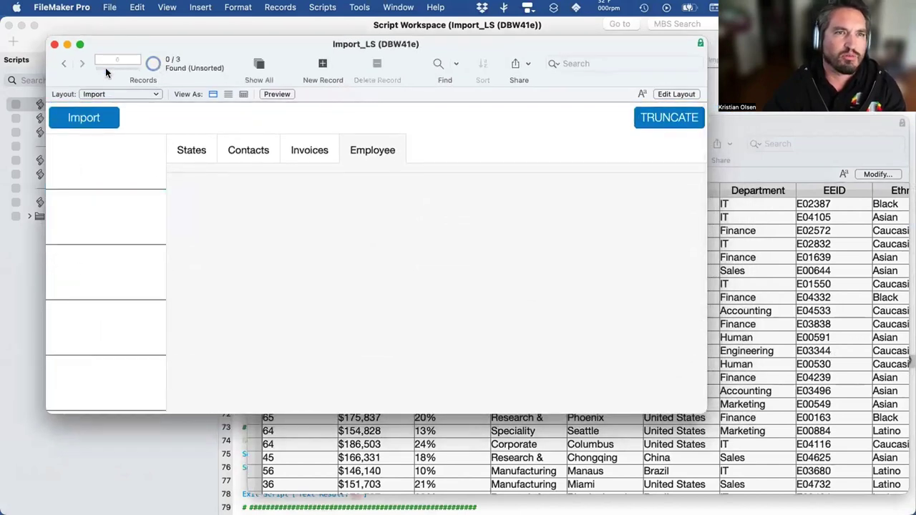
Run the Master import with confirmation, and review the imported records in the Import layout's Employee portal
click(94, 116)
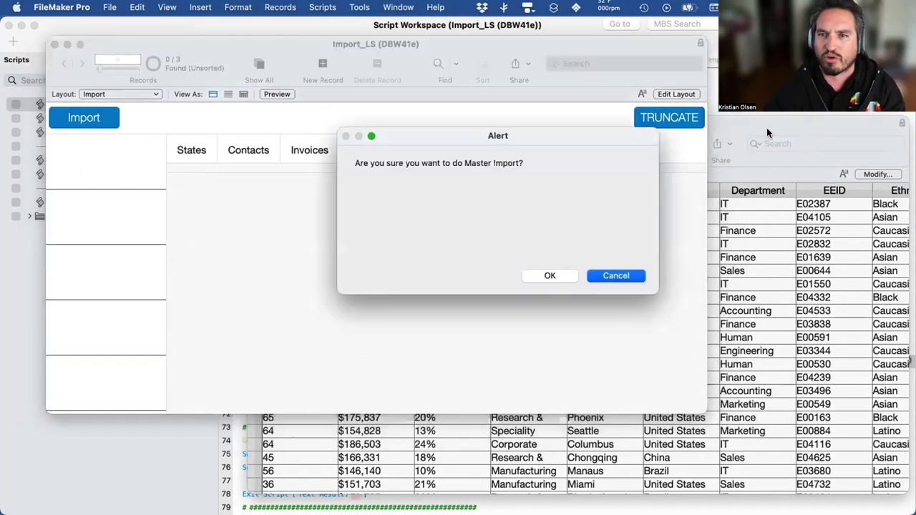
click(544, 275)
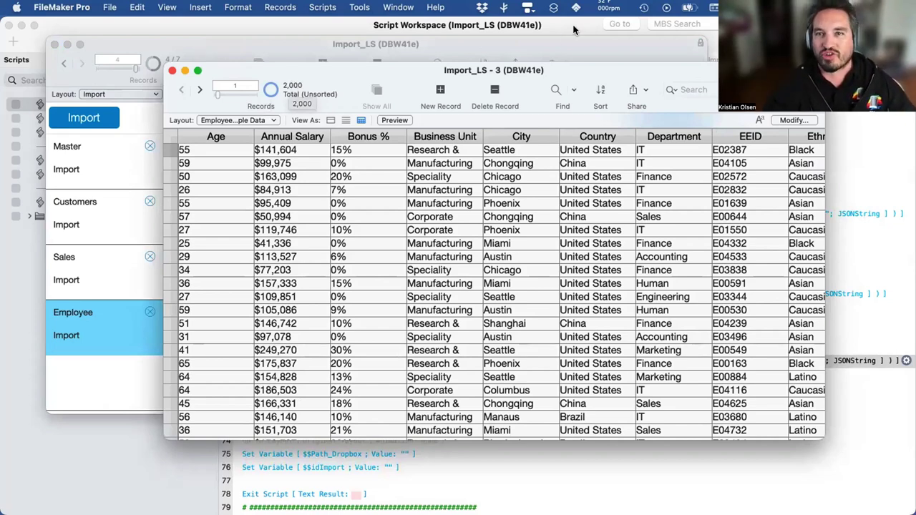
click(322, 43)
click(369, 151)
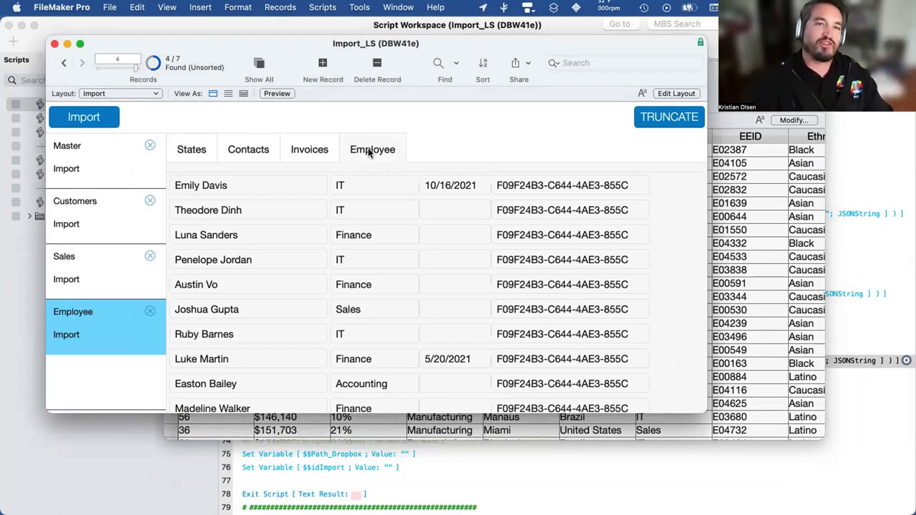
scroll(368, 151, down, 3)
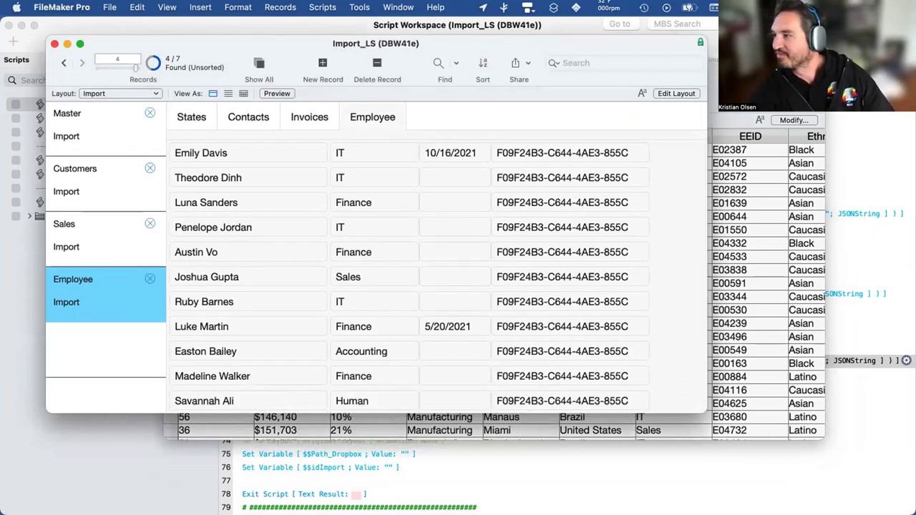